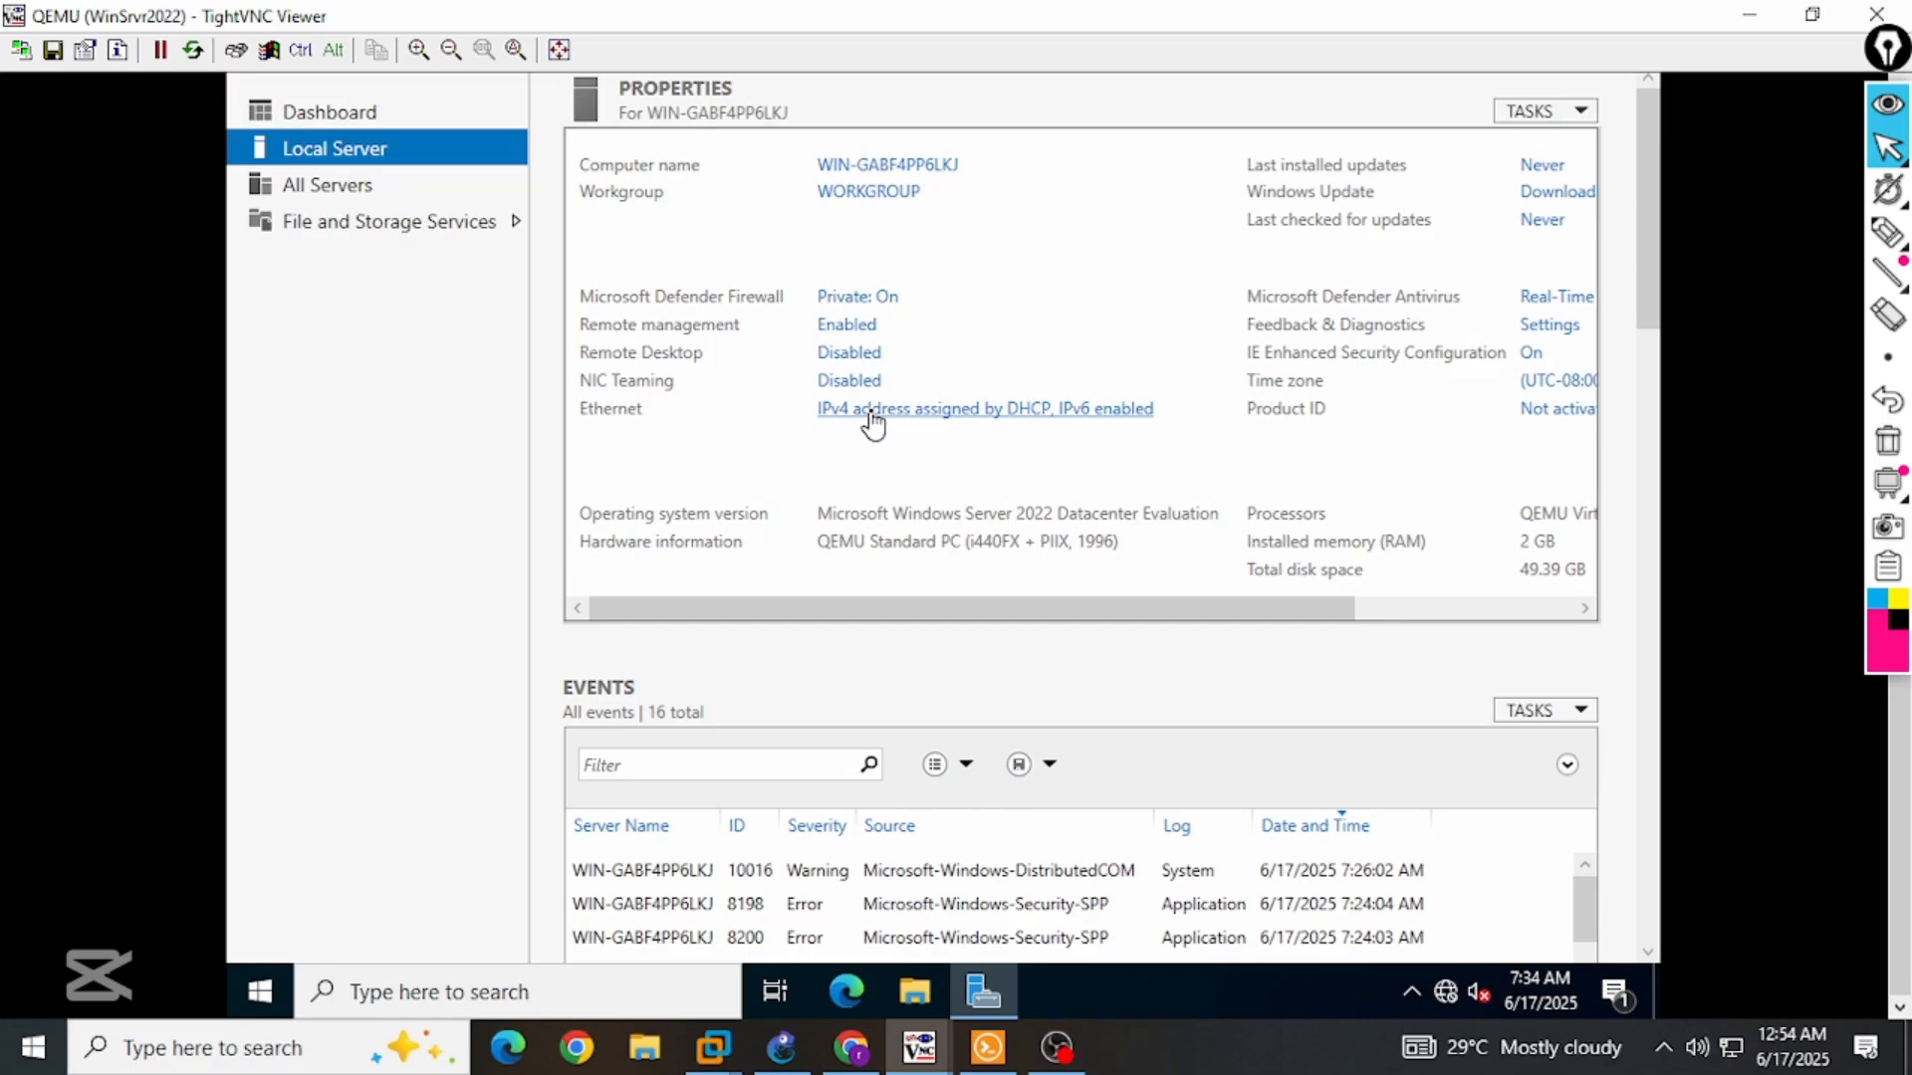
Examine the server's Ethernet connection details, including its IPv4 address, default gateway and DHCP server, and close the details and status dialogs.
{"action": "left_click", "coordinate": [870, 410]}
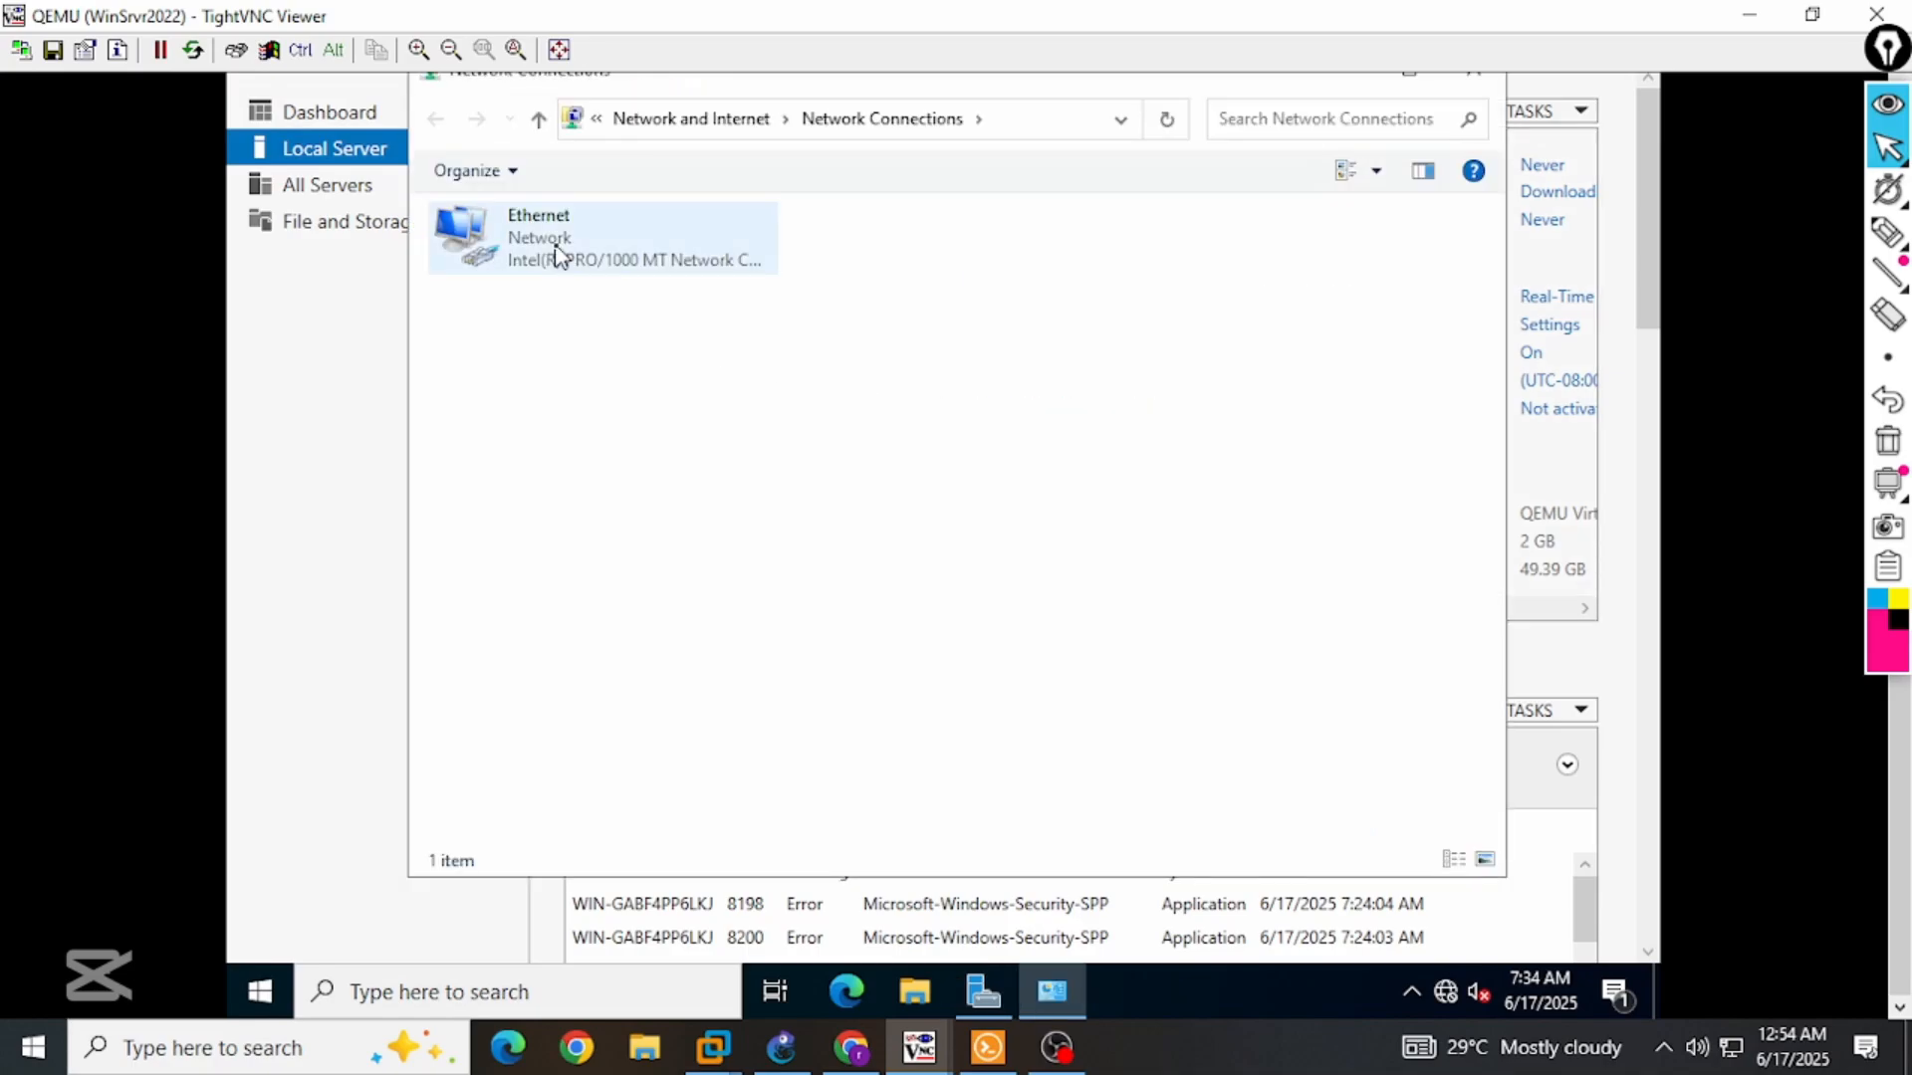
{"action": "double_click", "coordinate": [555, 255]}
{"action": "left_click", "coordinate": [810, 450]}
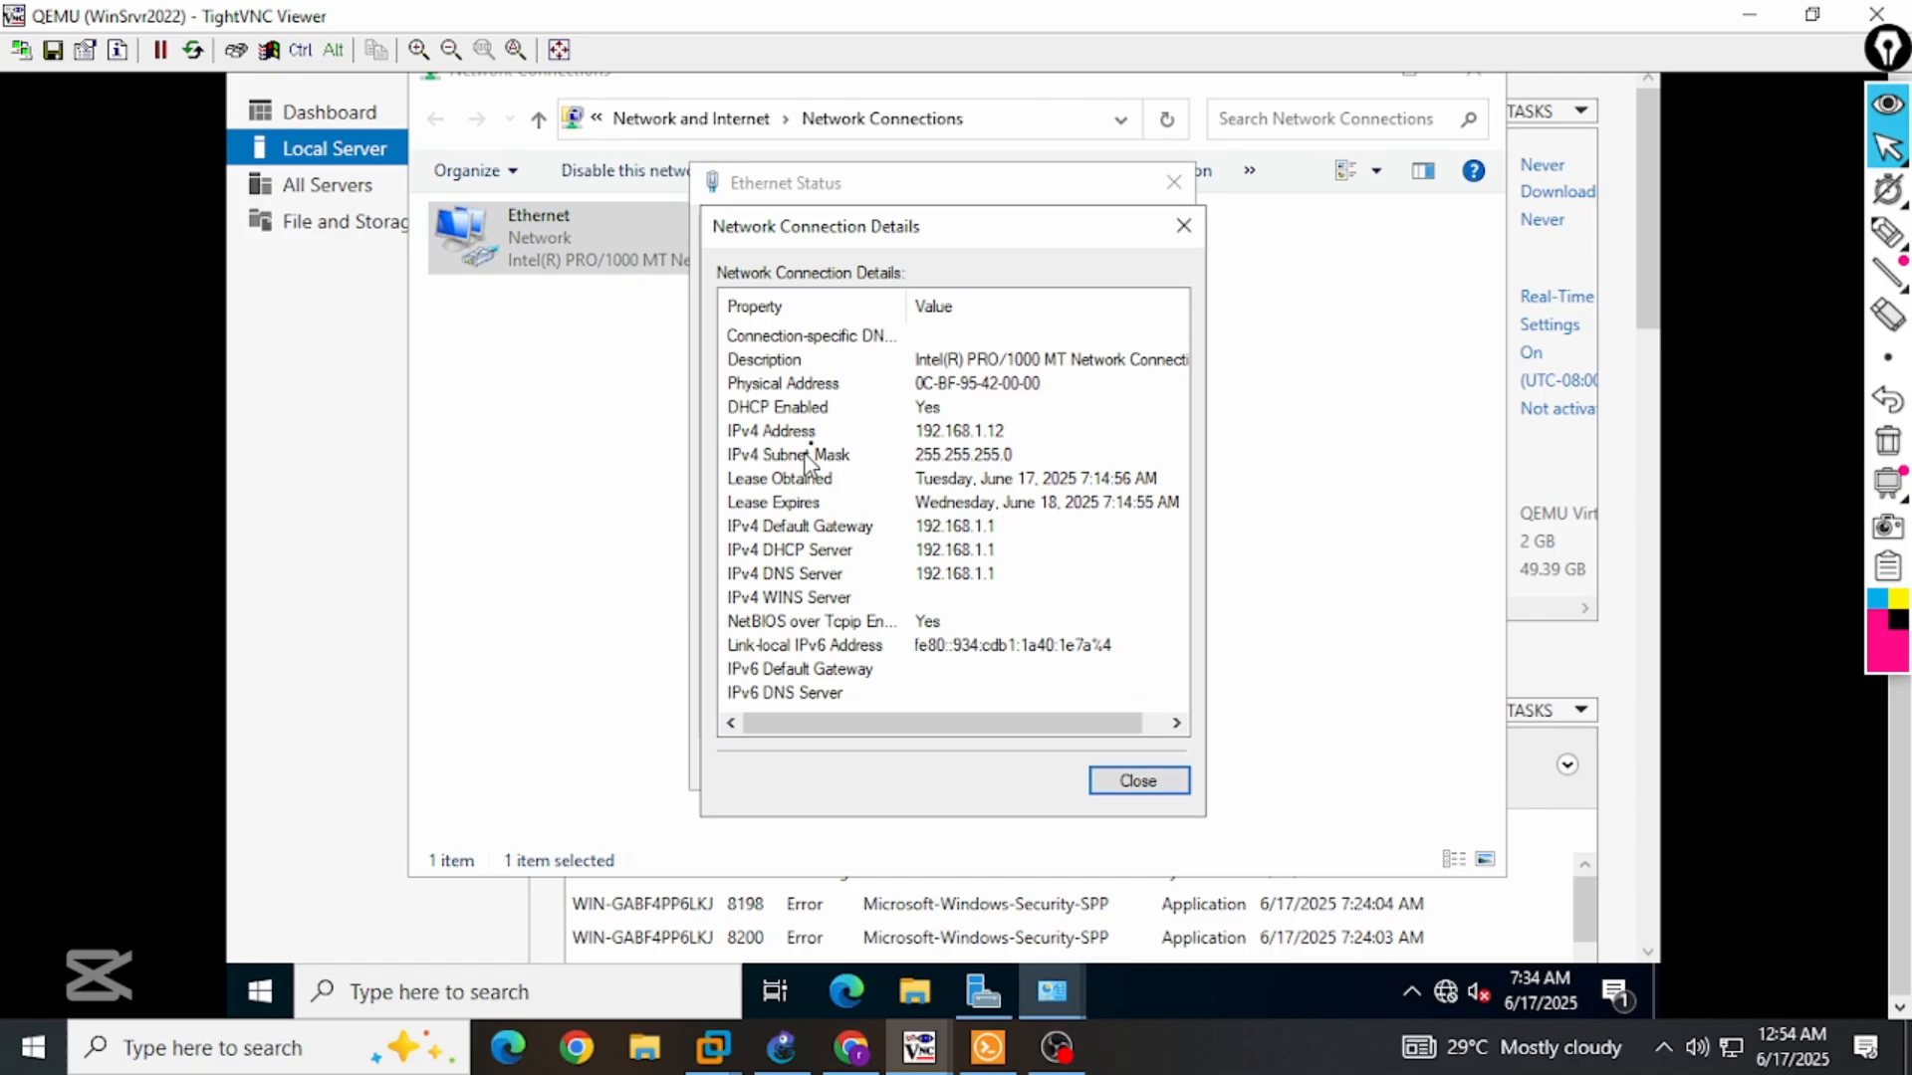
{"action": "left_click", "coordinate": [941, 436]}
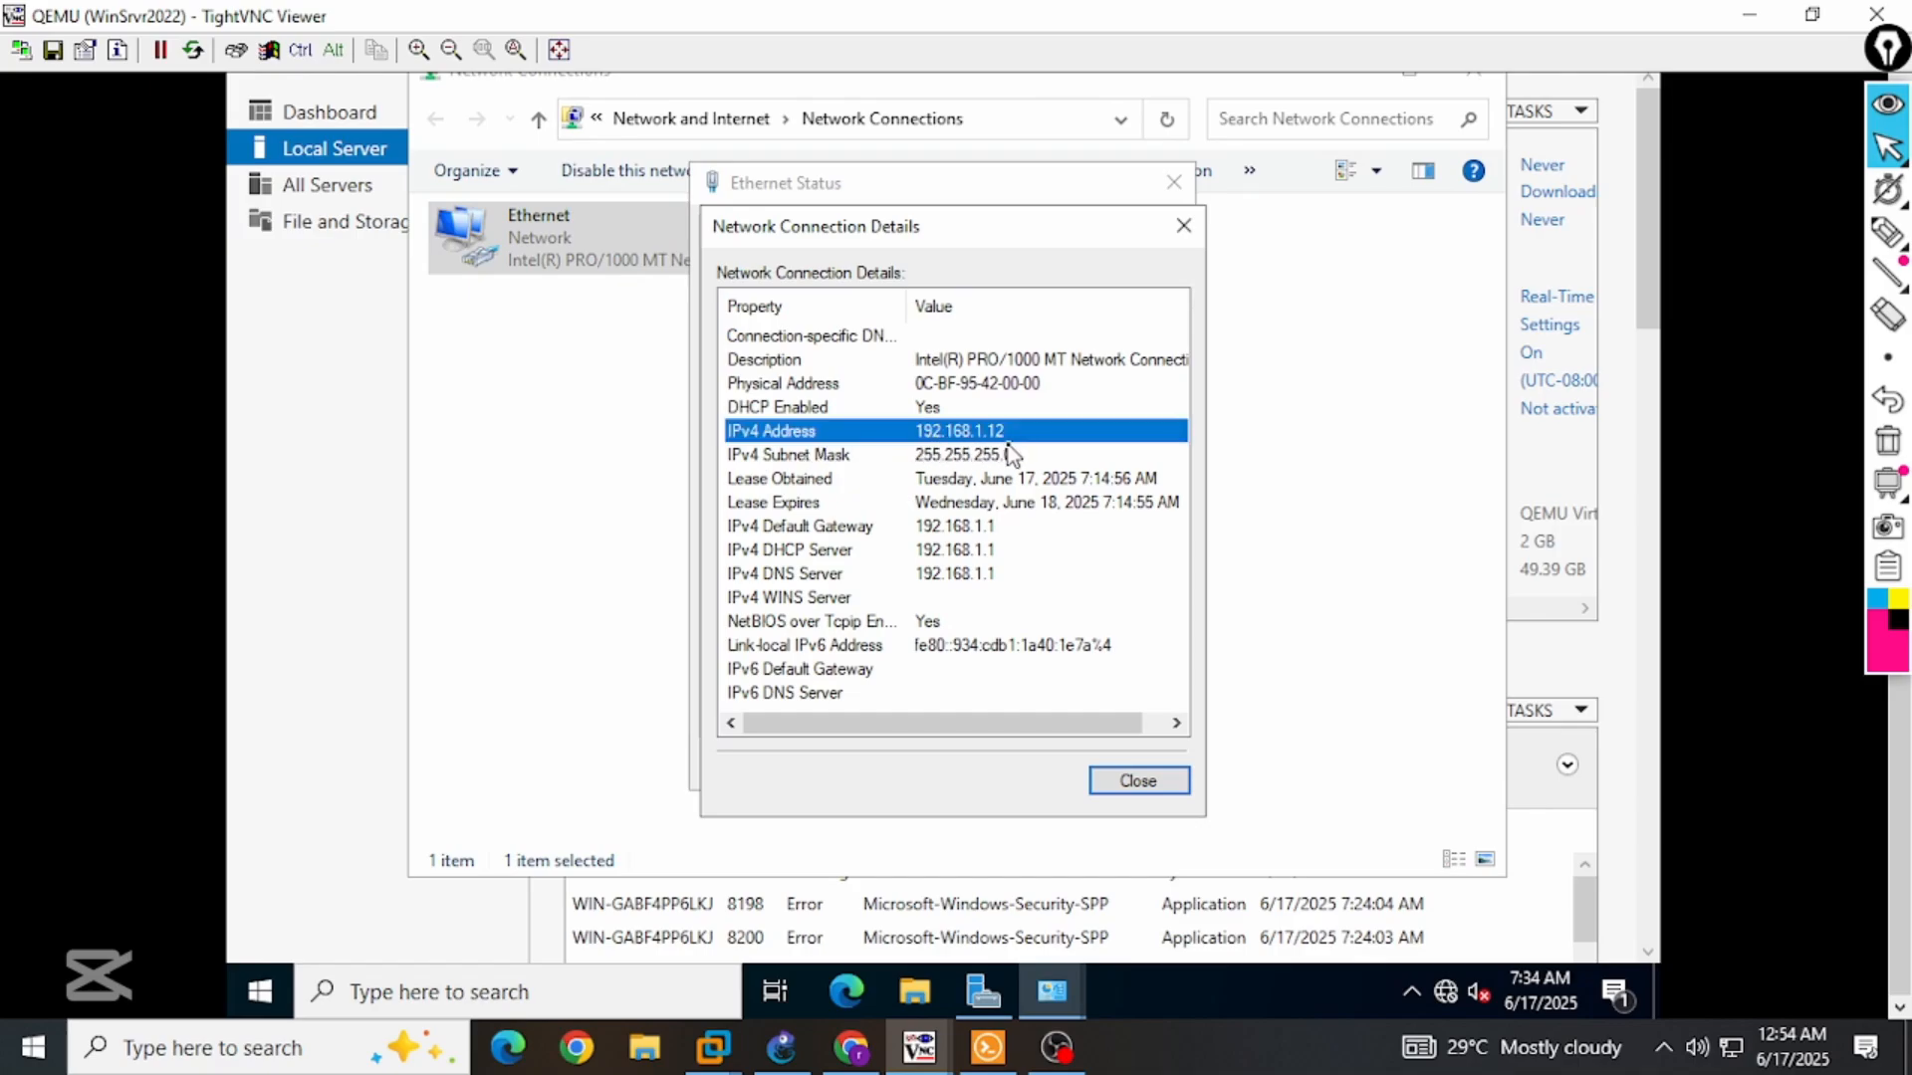
{"action": "left_click", "coordinate": [932, 536]}
{"action": "left_click", "coordinate": [945, 554]}
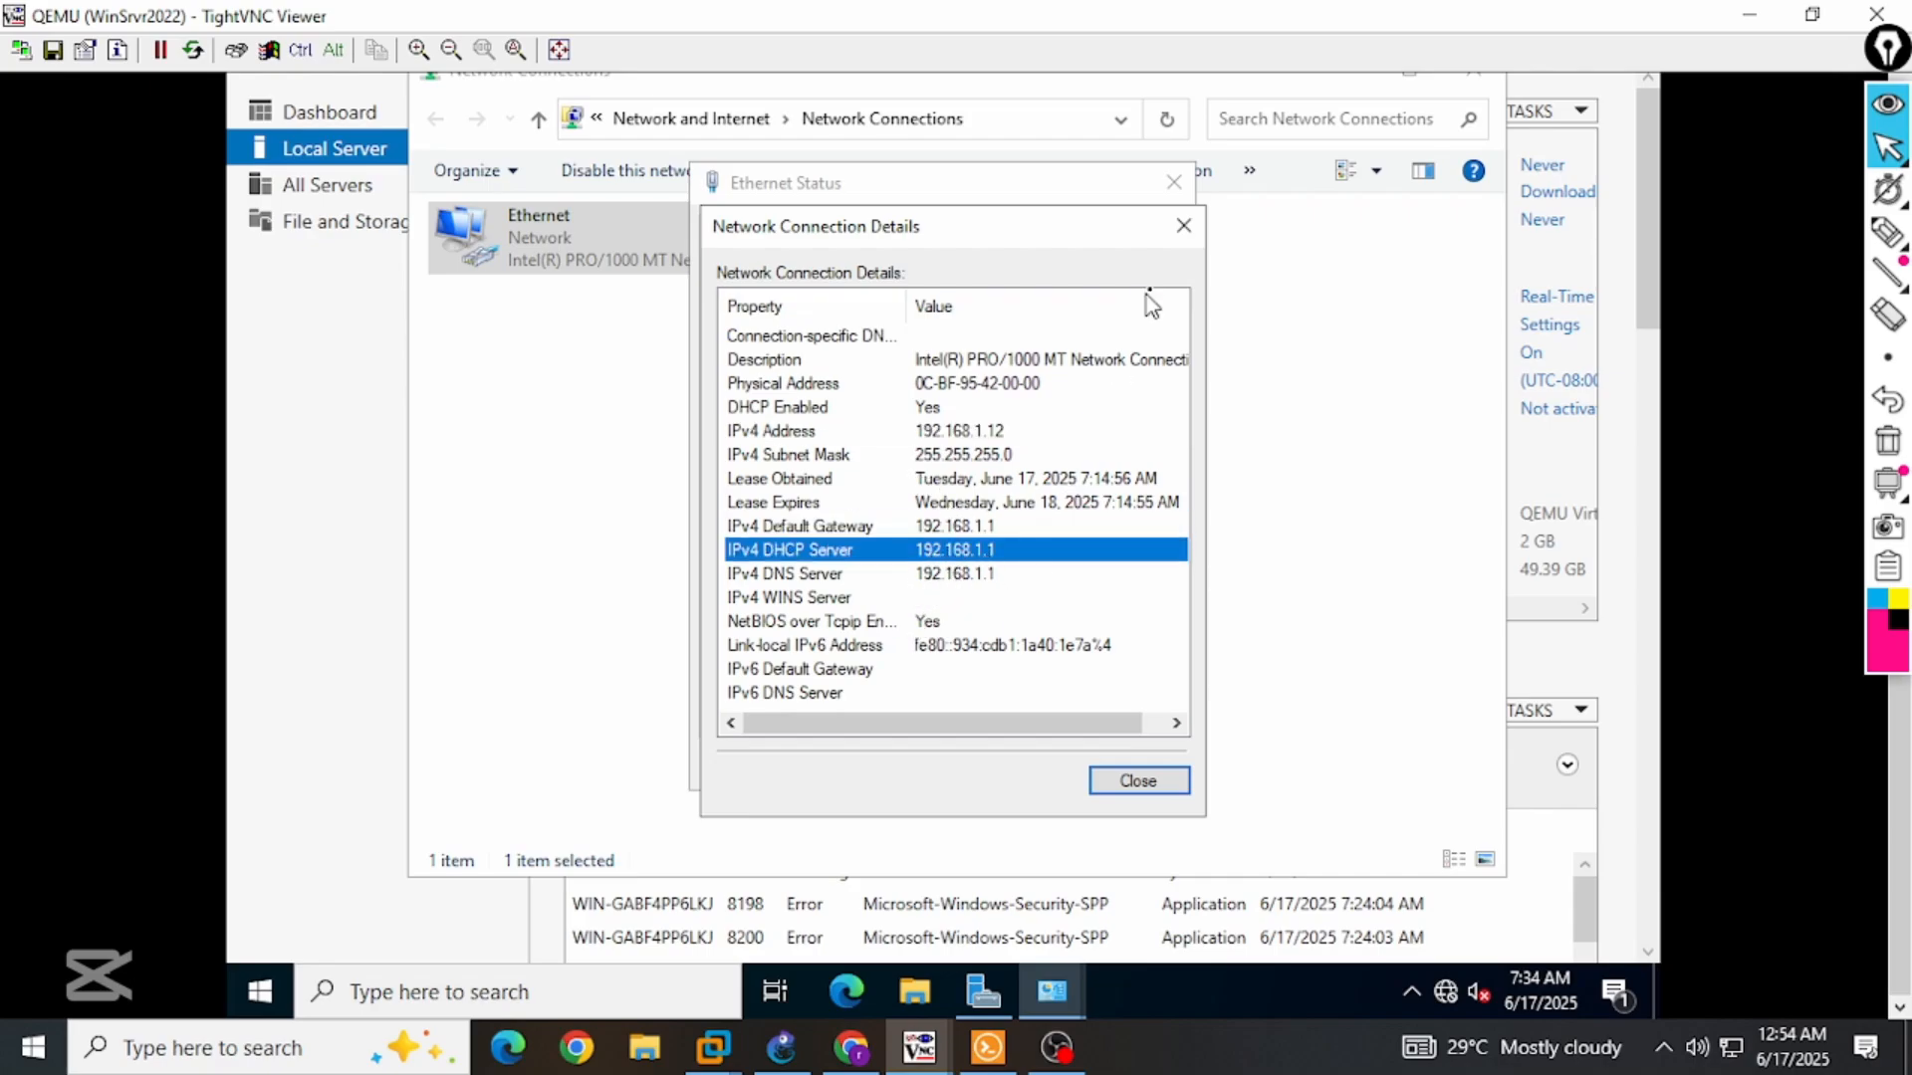
{"action": "left_click", "coordinate": [1183, 227]}
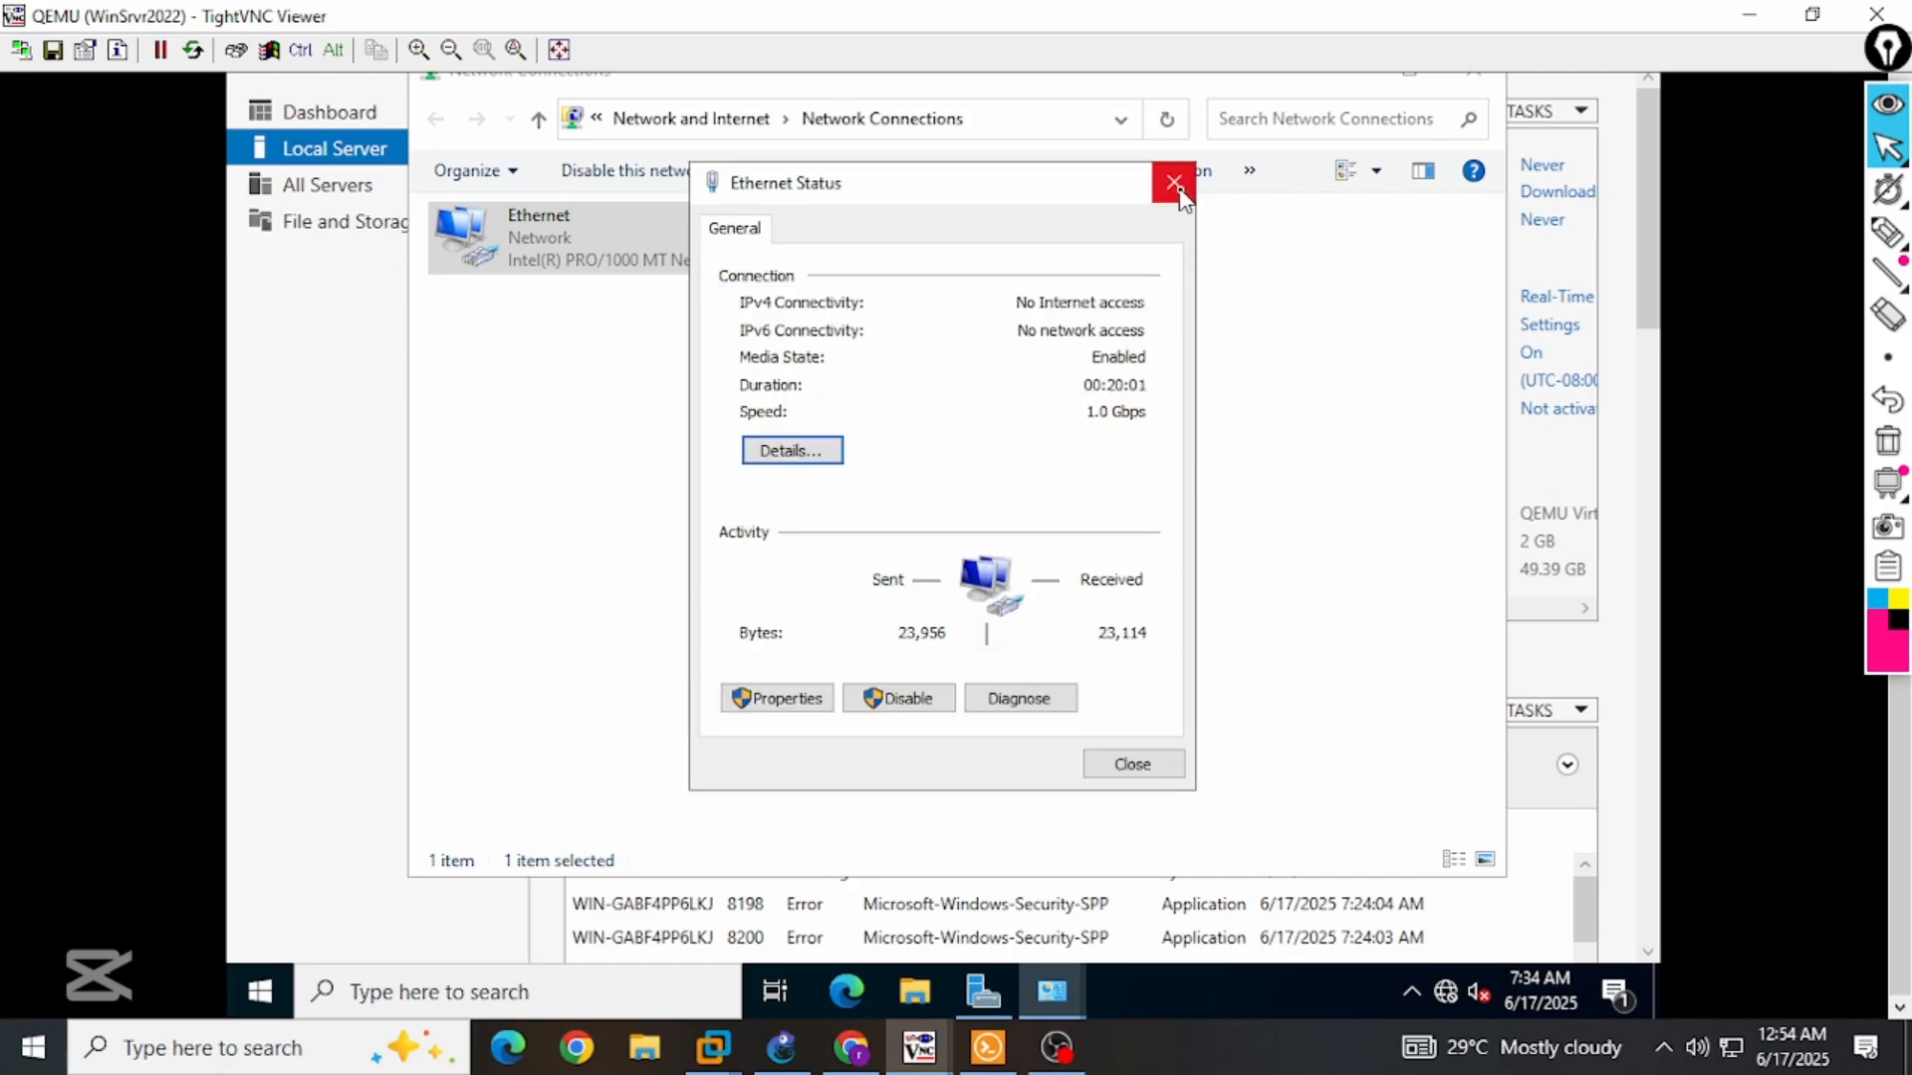
{"action": "left_click", "coordinate": [1180, 192]}
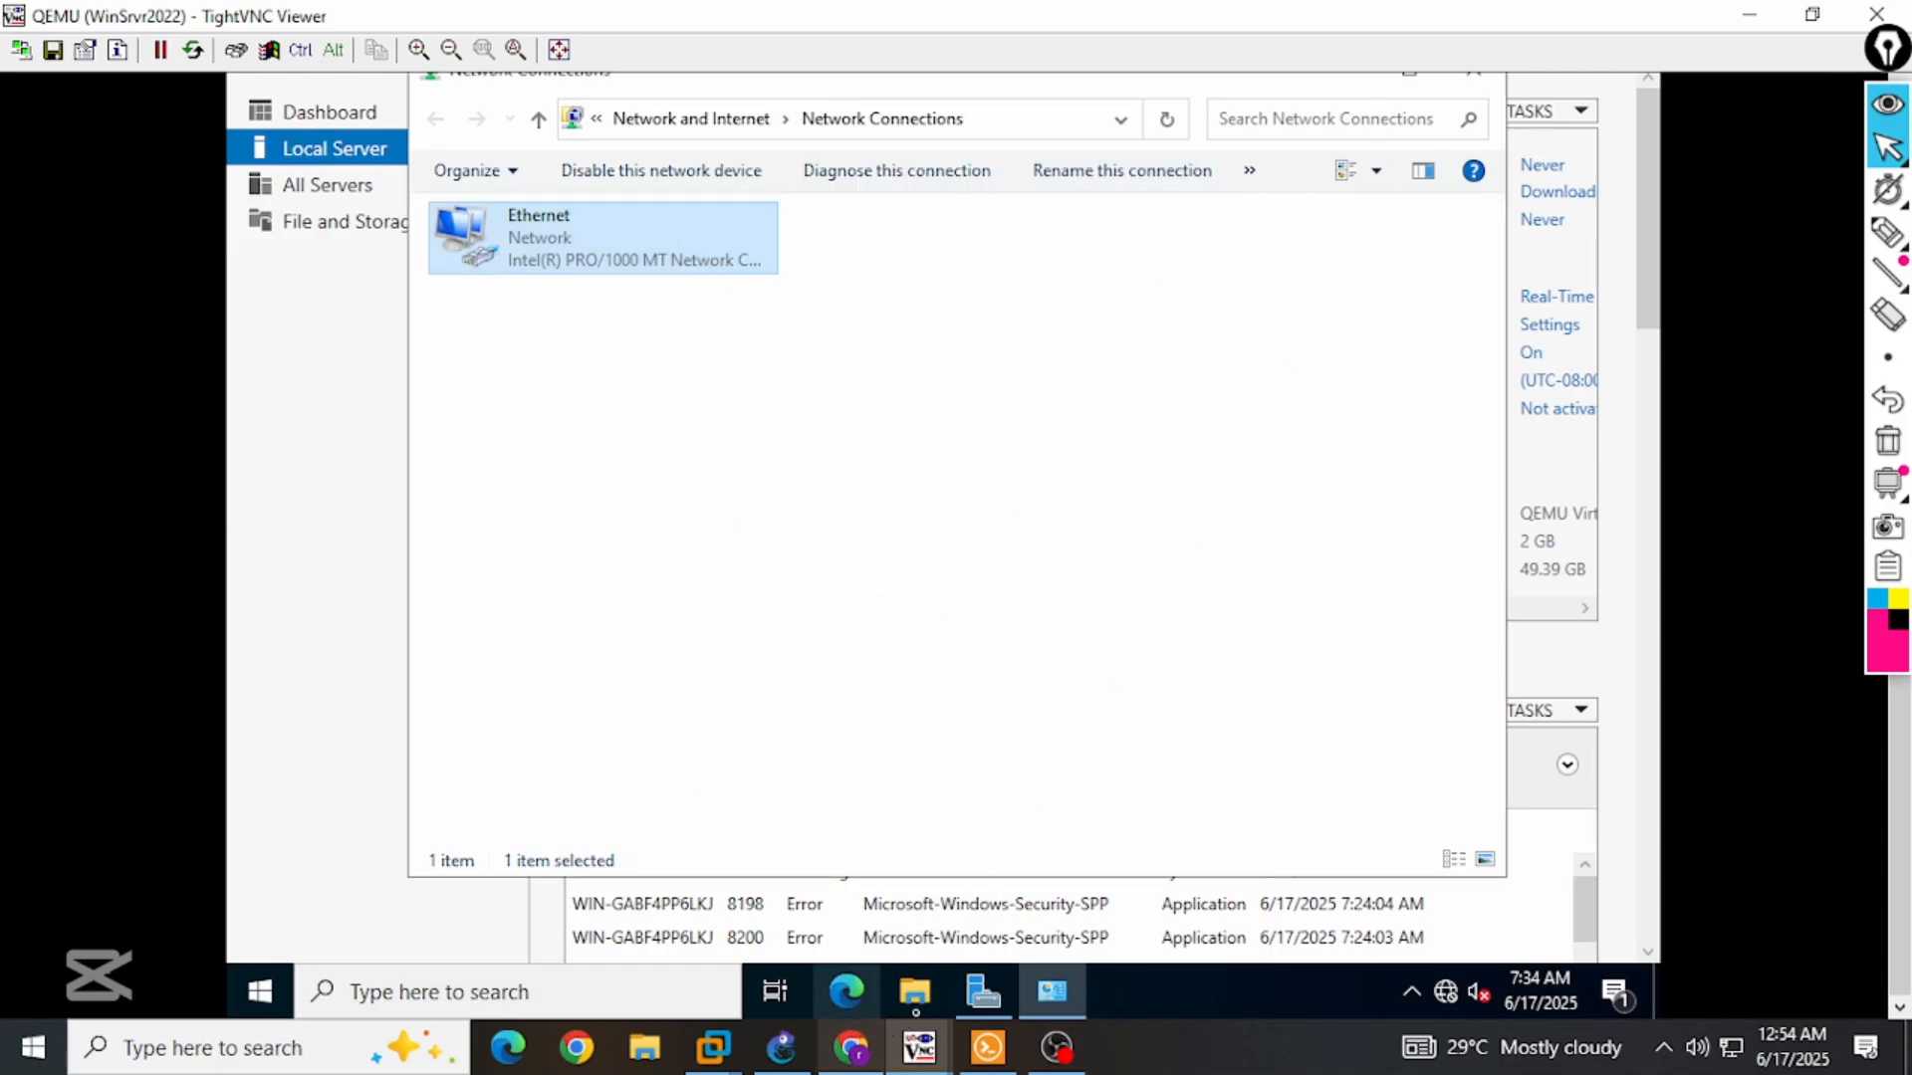
Switch to the router's Solar-PuTTY console, run show ip dhcp binding, and compare the leased addresses and client IDs with the GNS3 topology.
{"action": "left_click", "coordinate": [782, 1048]}
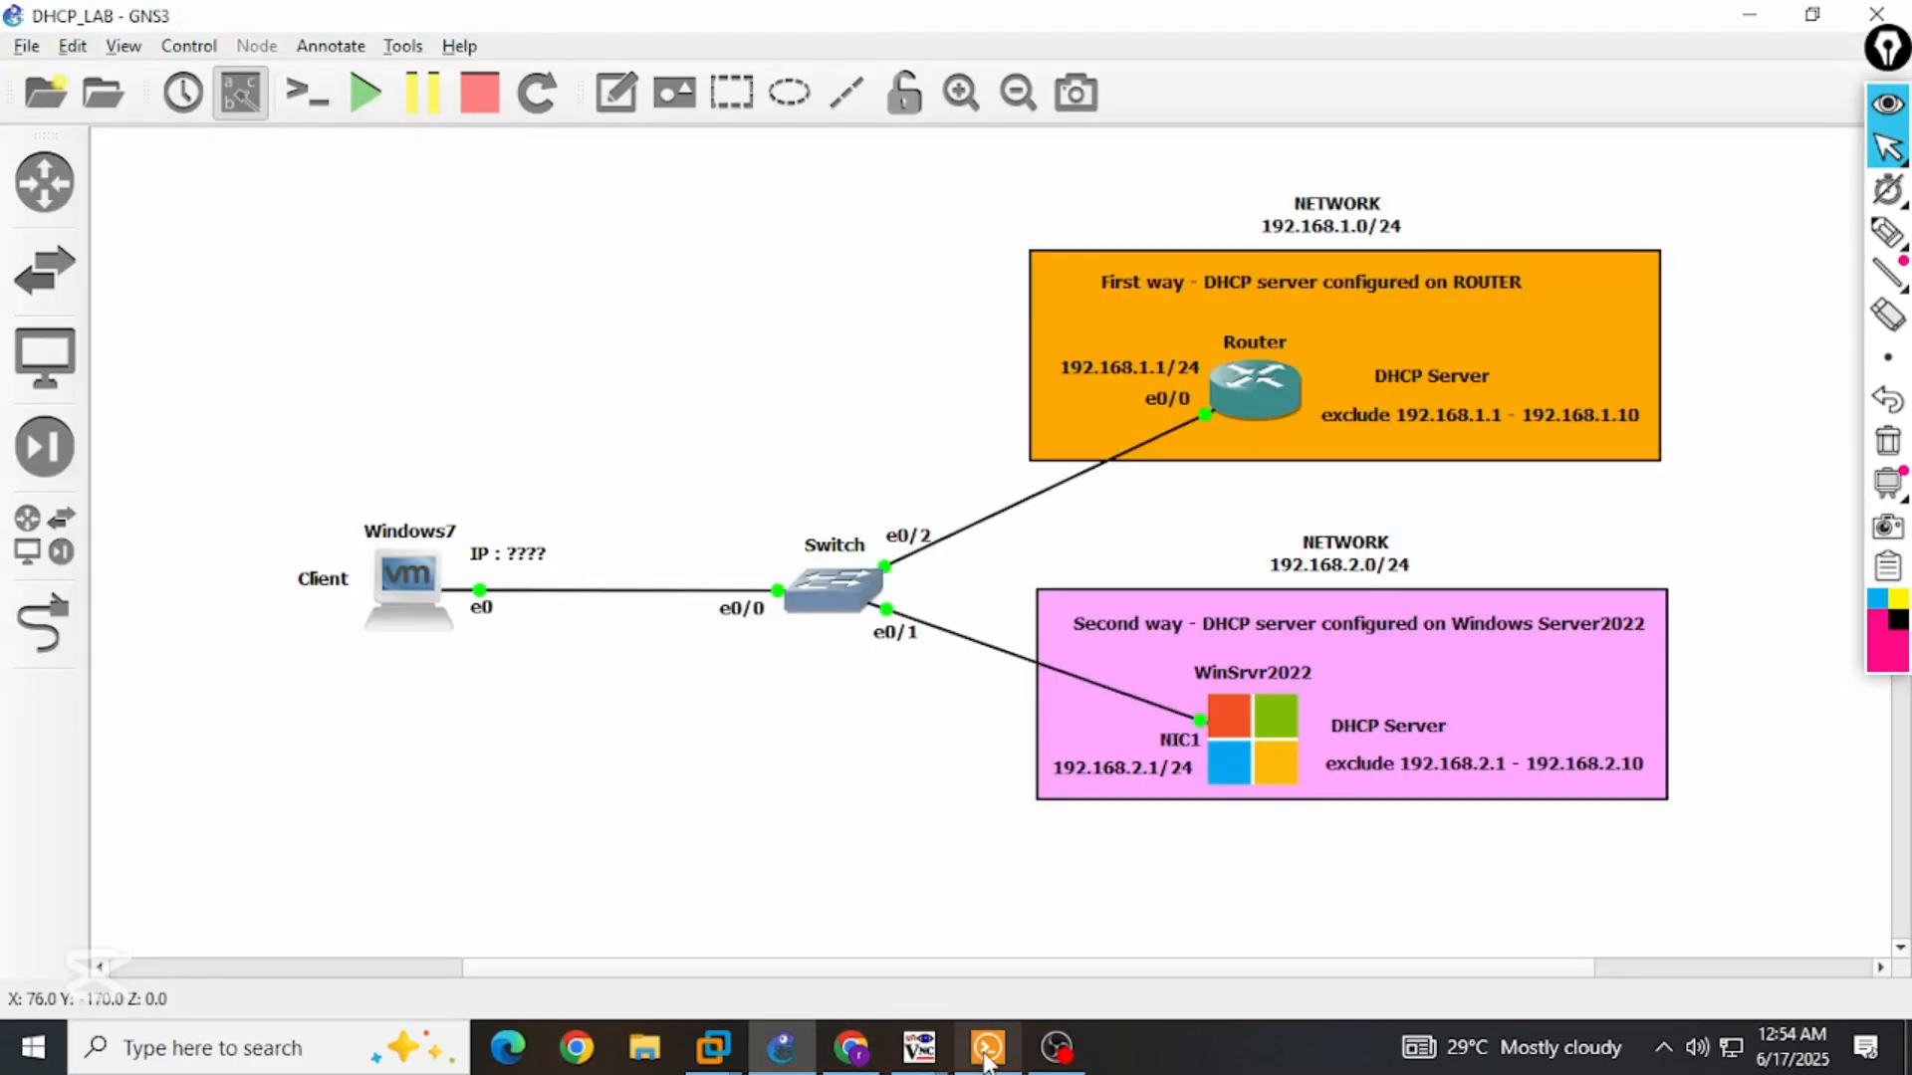
{"action": "mouse_move", "coordinate": [986, 1061]}
{"action": "left_click", "coordinate": [1078, 918]}
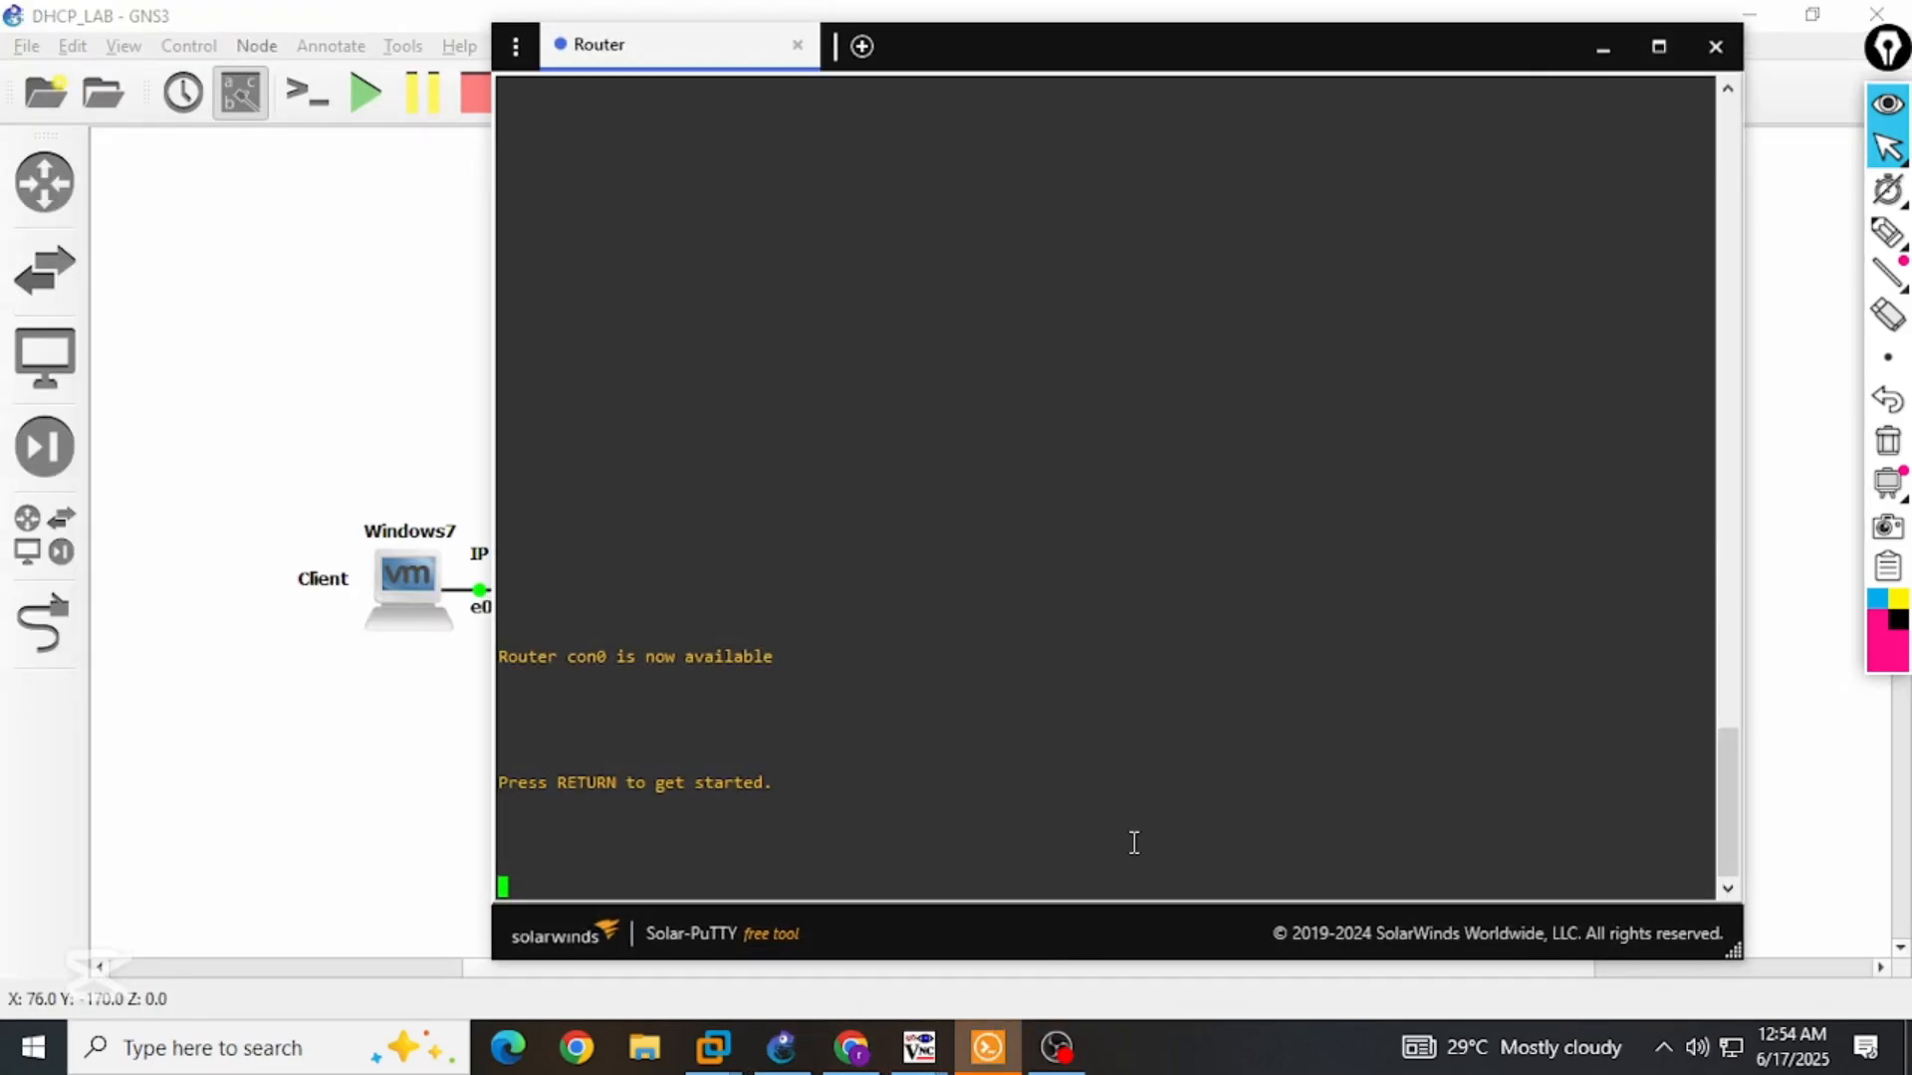
{"action": "key", "text": "Return"}
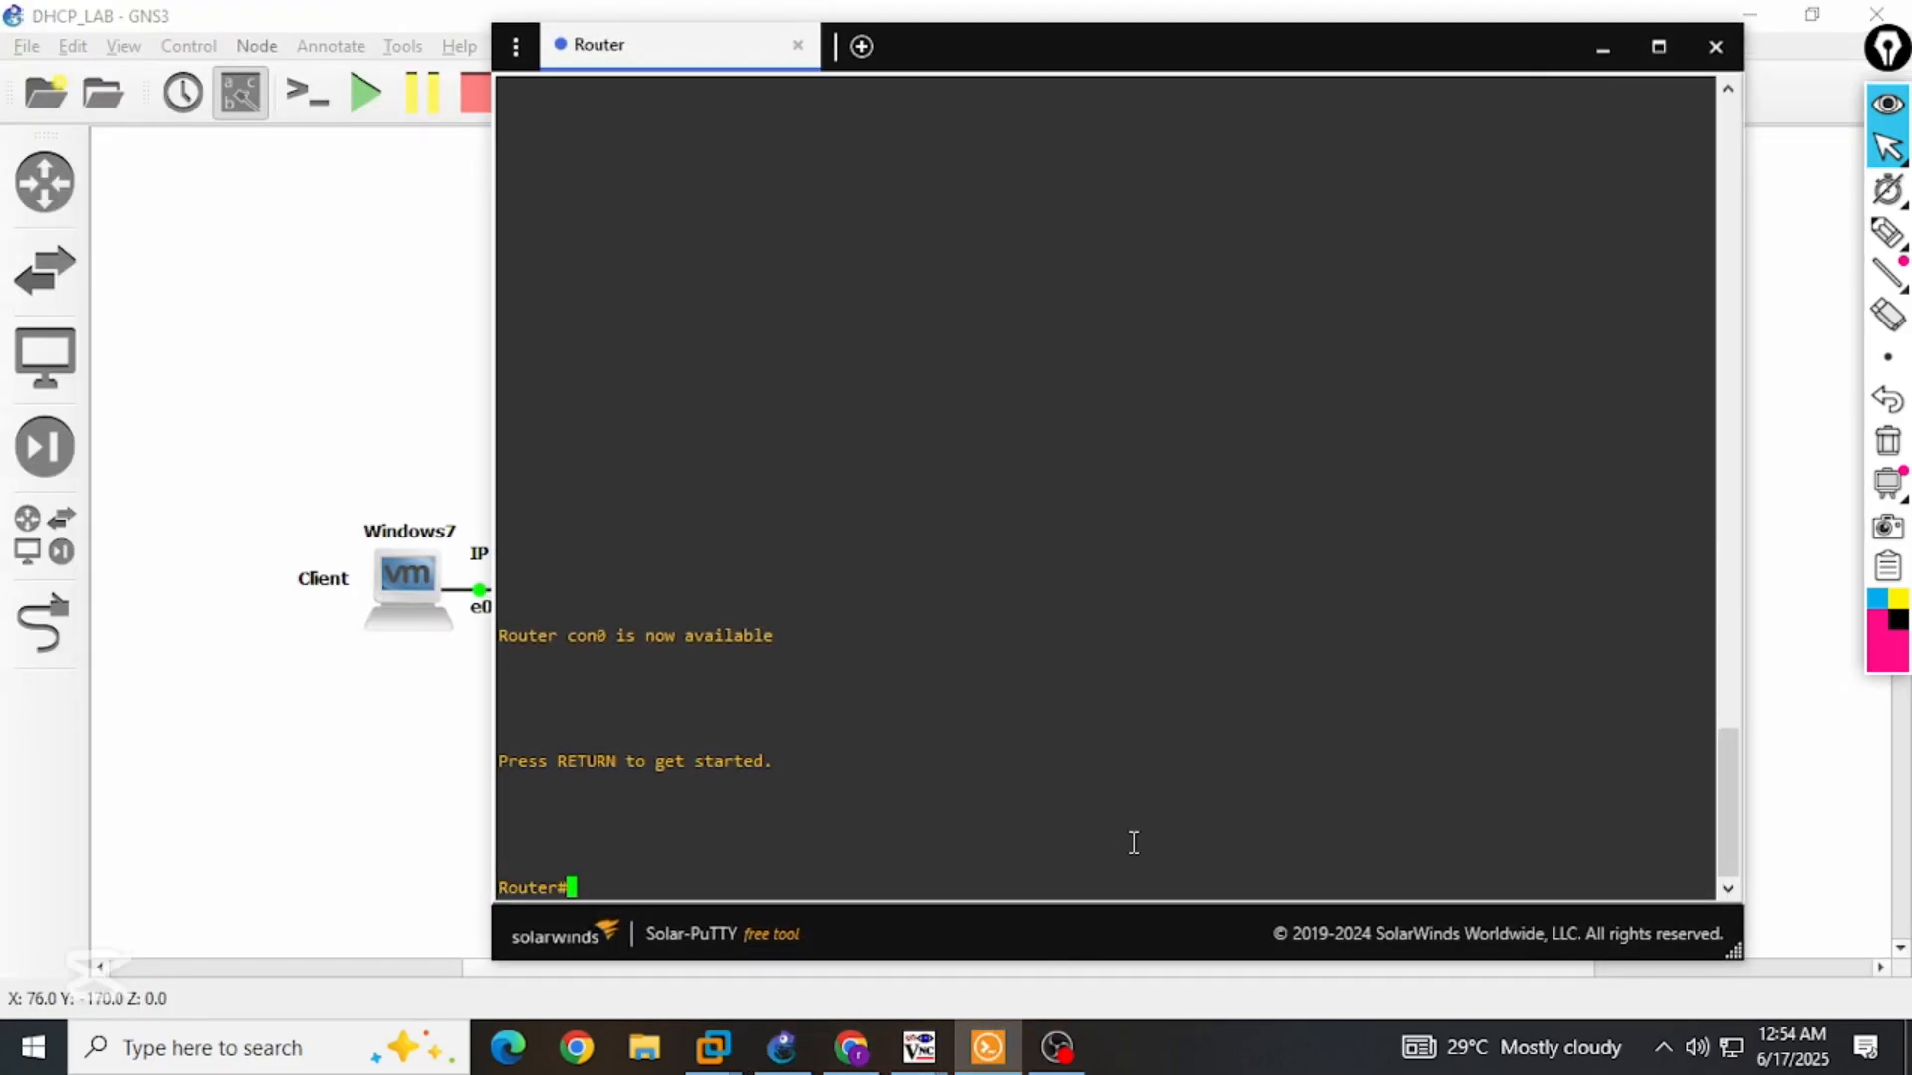
{"action": "type", "text": "show ip dhc"}
{"action": "key", "text": "Tab"}
{"action": "type", "text": "bindig"}
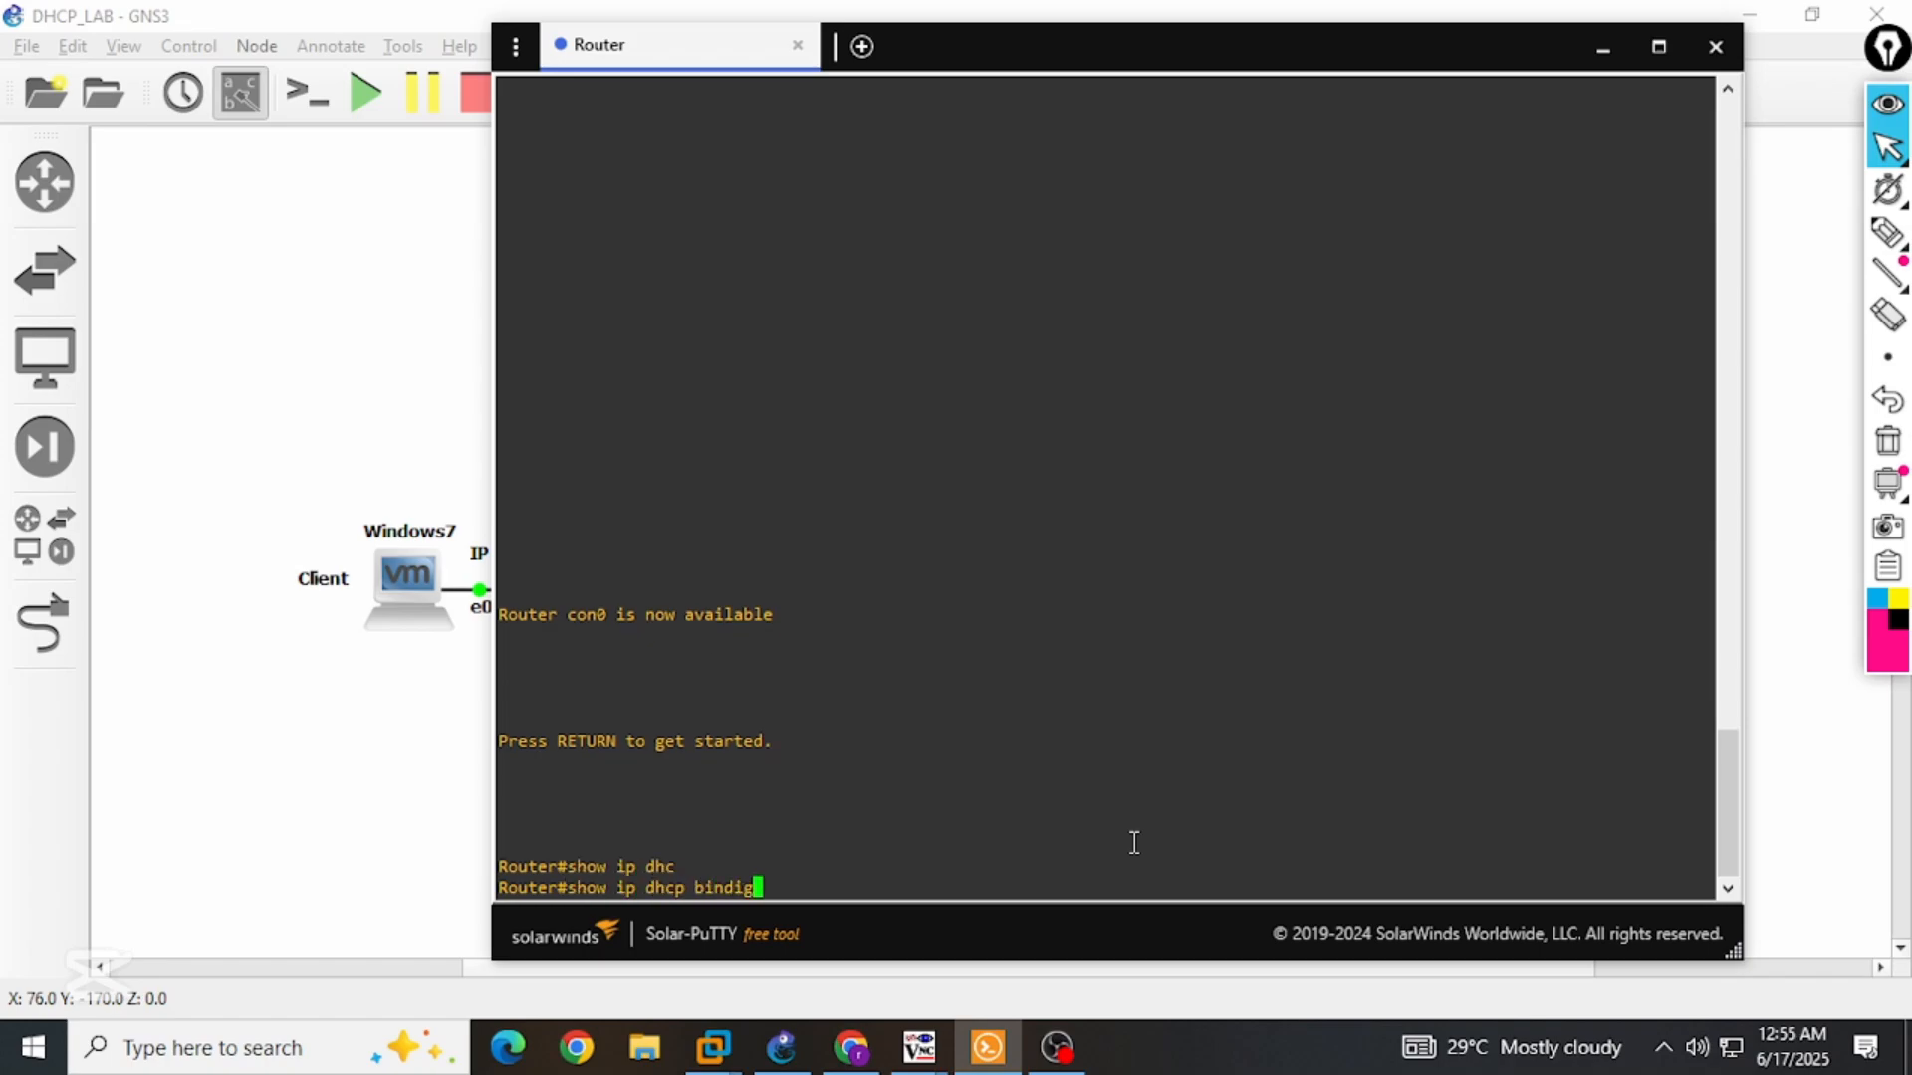
{"action": "key", "text": "Return"}
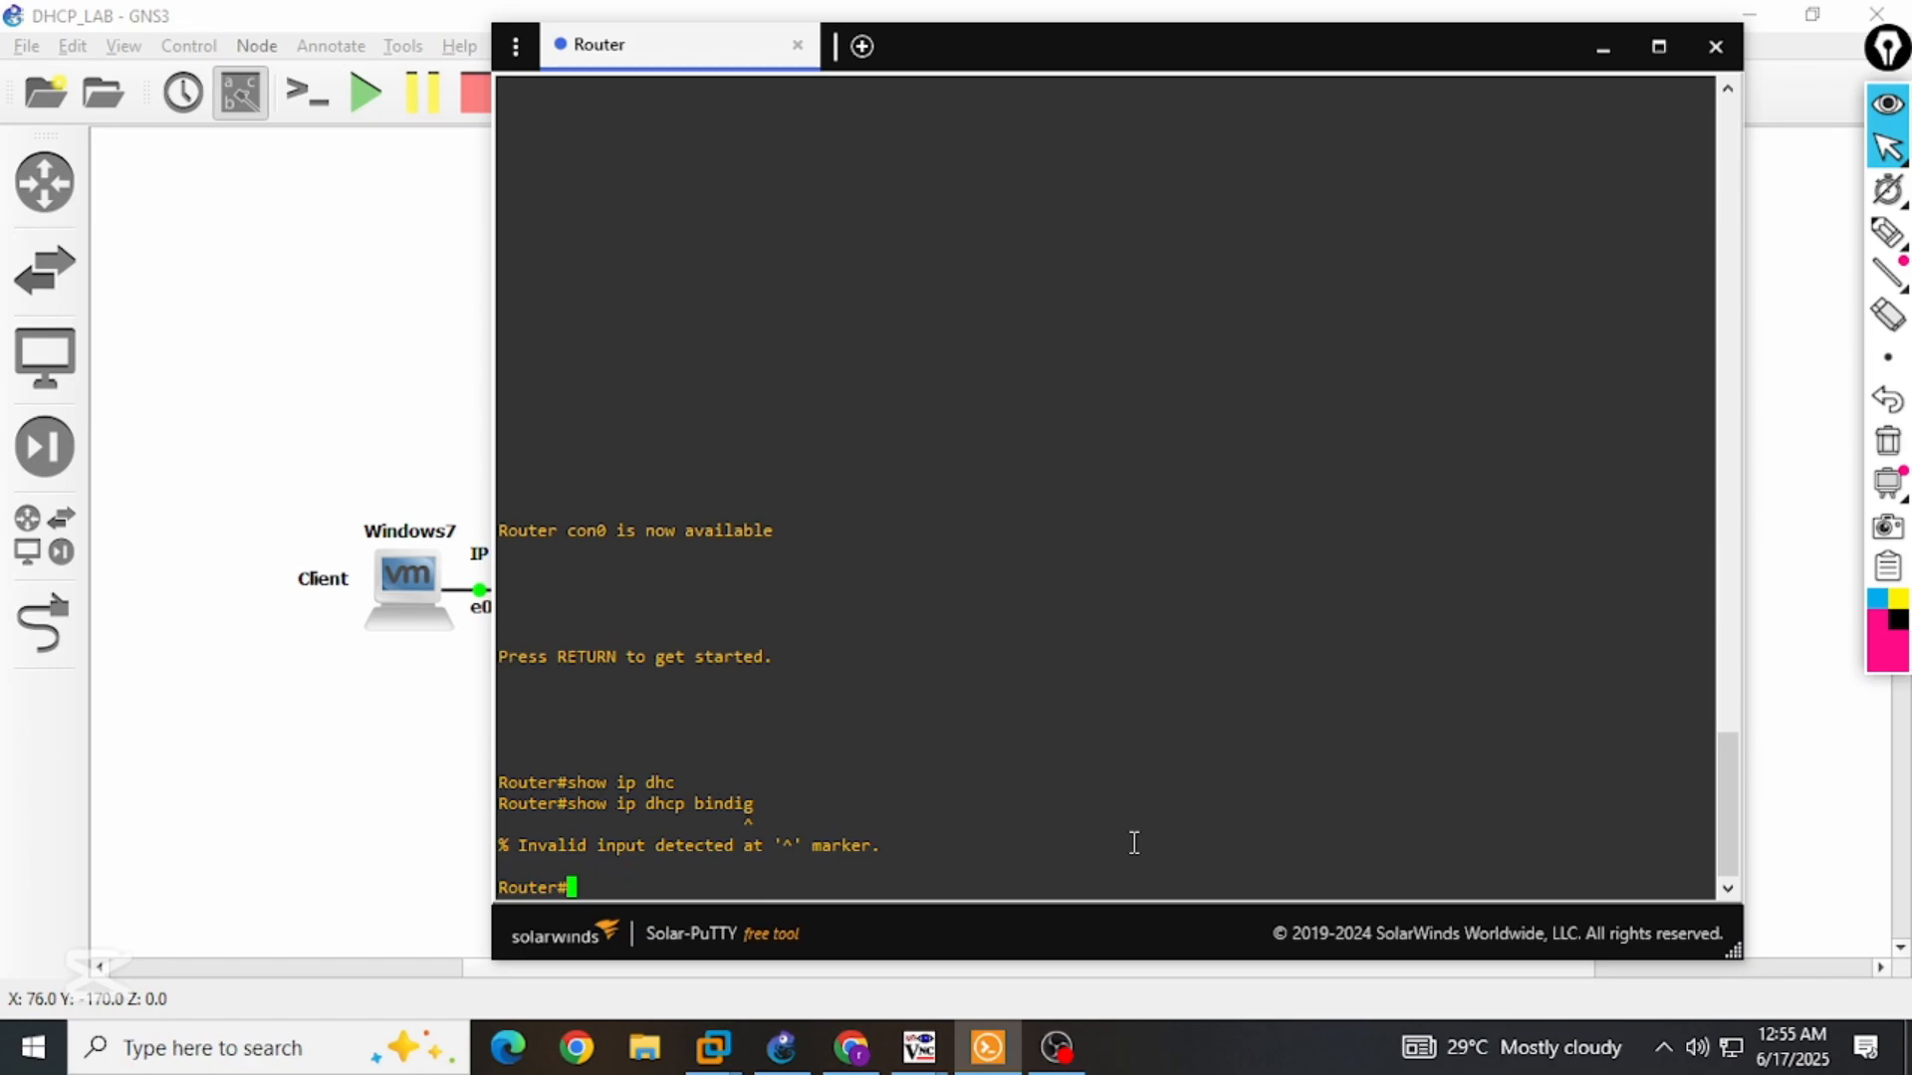
{"action": "type", "text": "show ip dhcp binding"}
{"action": "key", "text": "Return"}
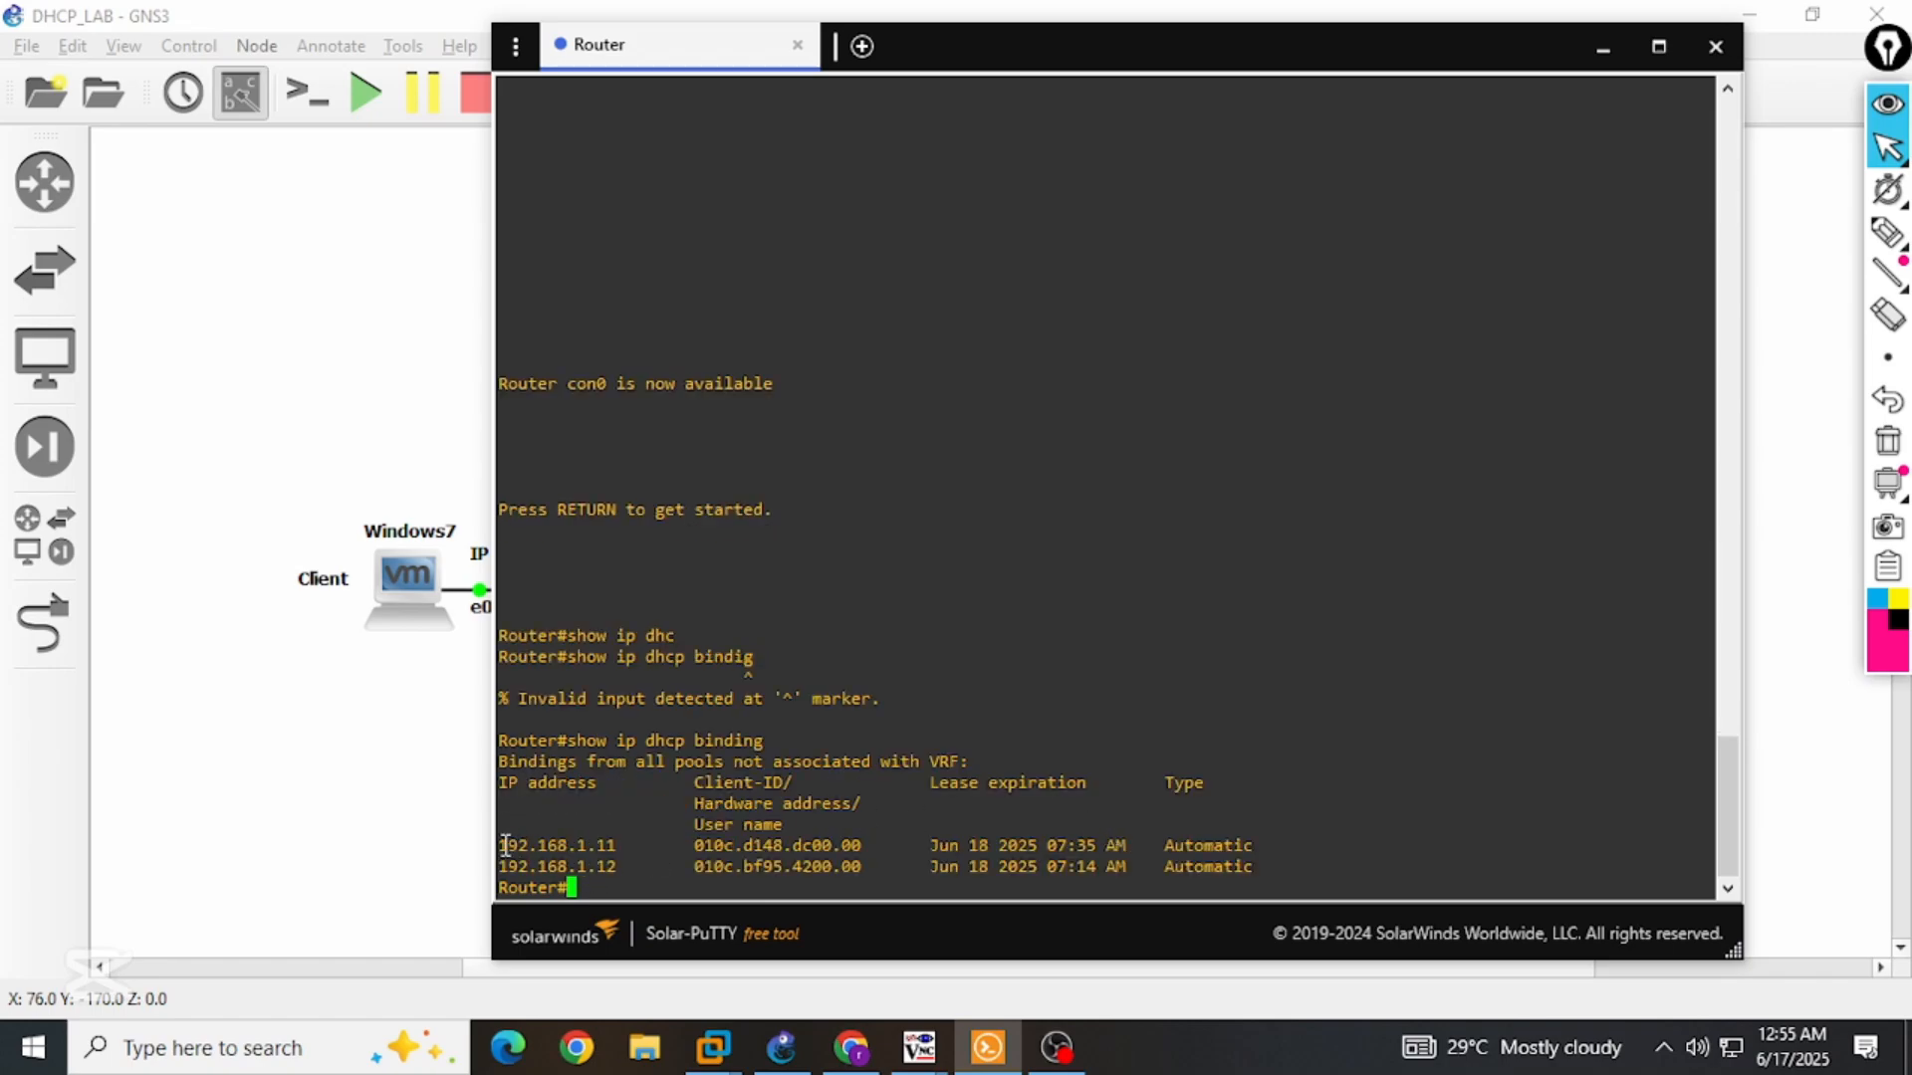
{"action": "left_click_drag", "start_coordinate": [505, 846], "coordinate": [863, 839]}
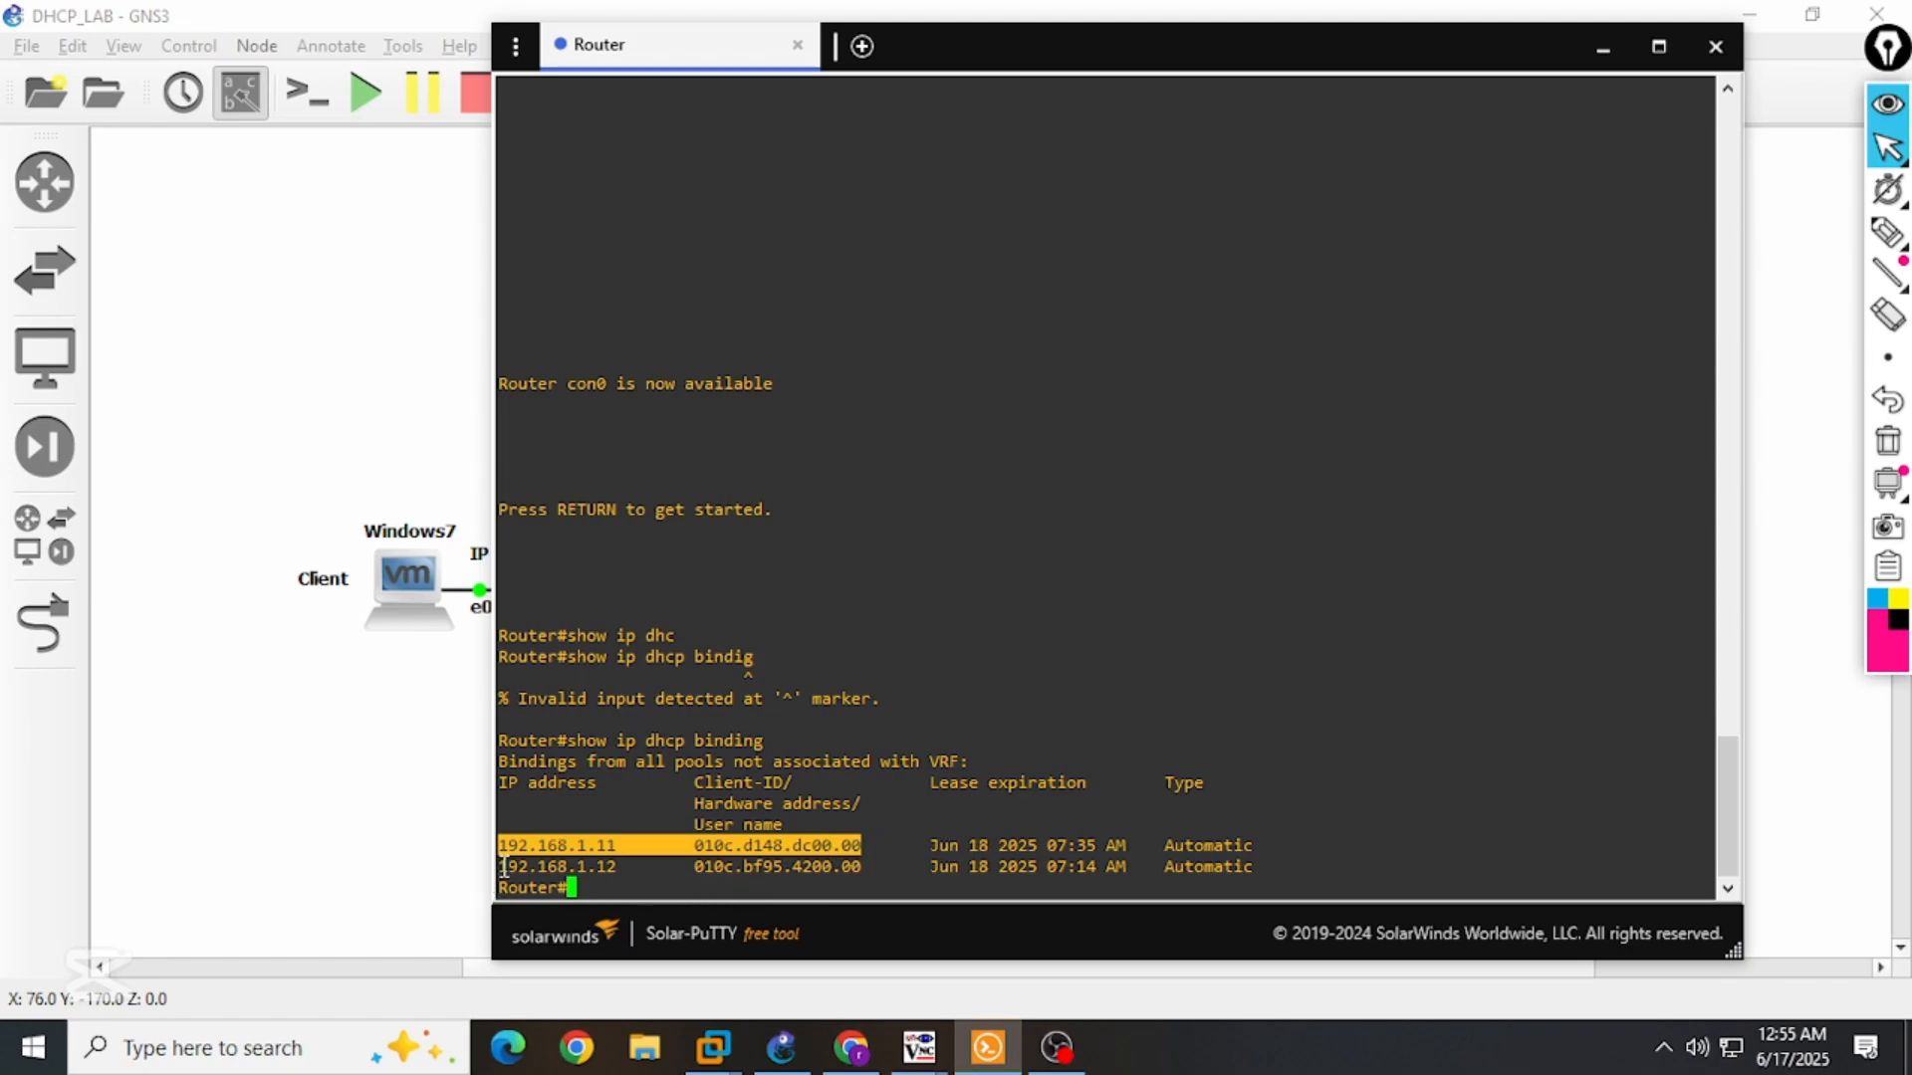
{"action": "left_click_drag", "start_coordinate": [504, 866], "coordinate": [890, 868]}
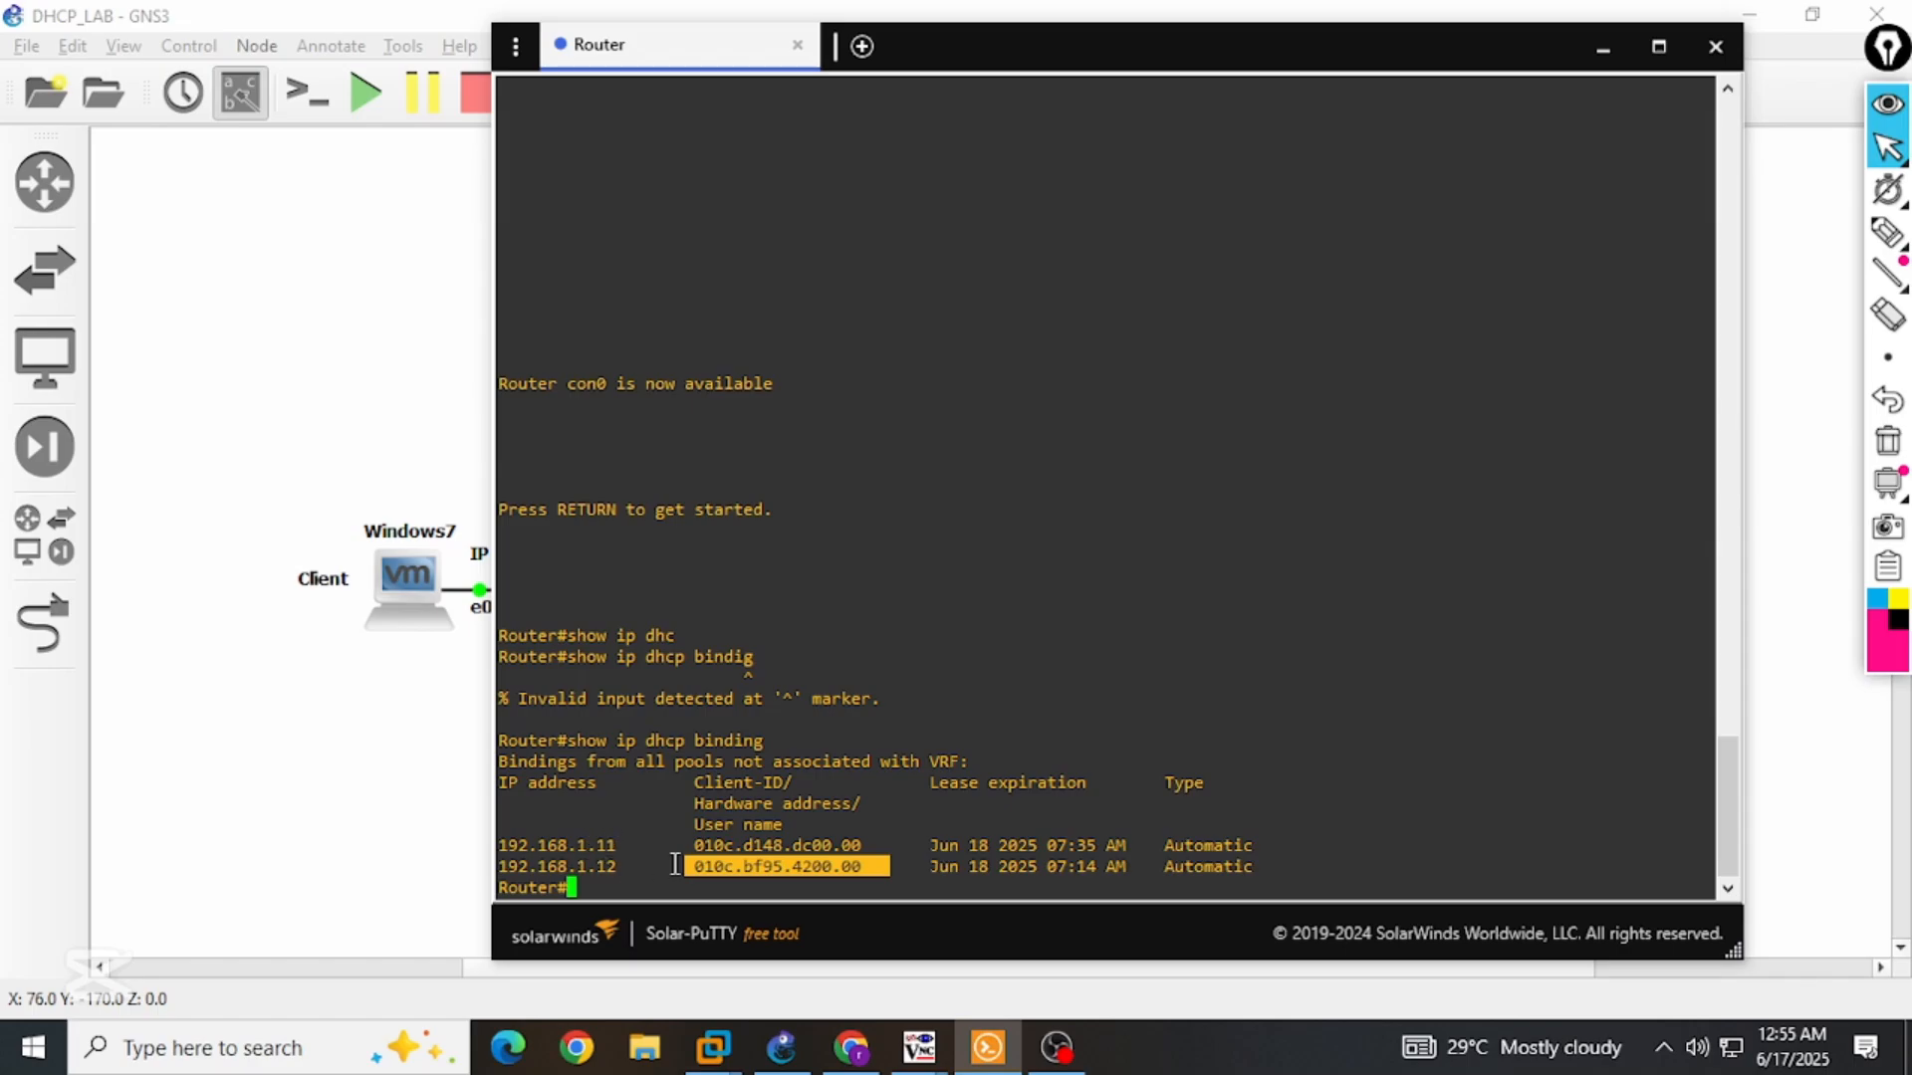
{"action": "left_click", "coordinate": [401, 805]}
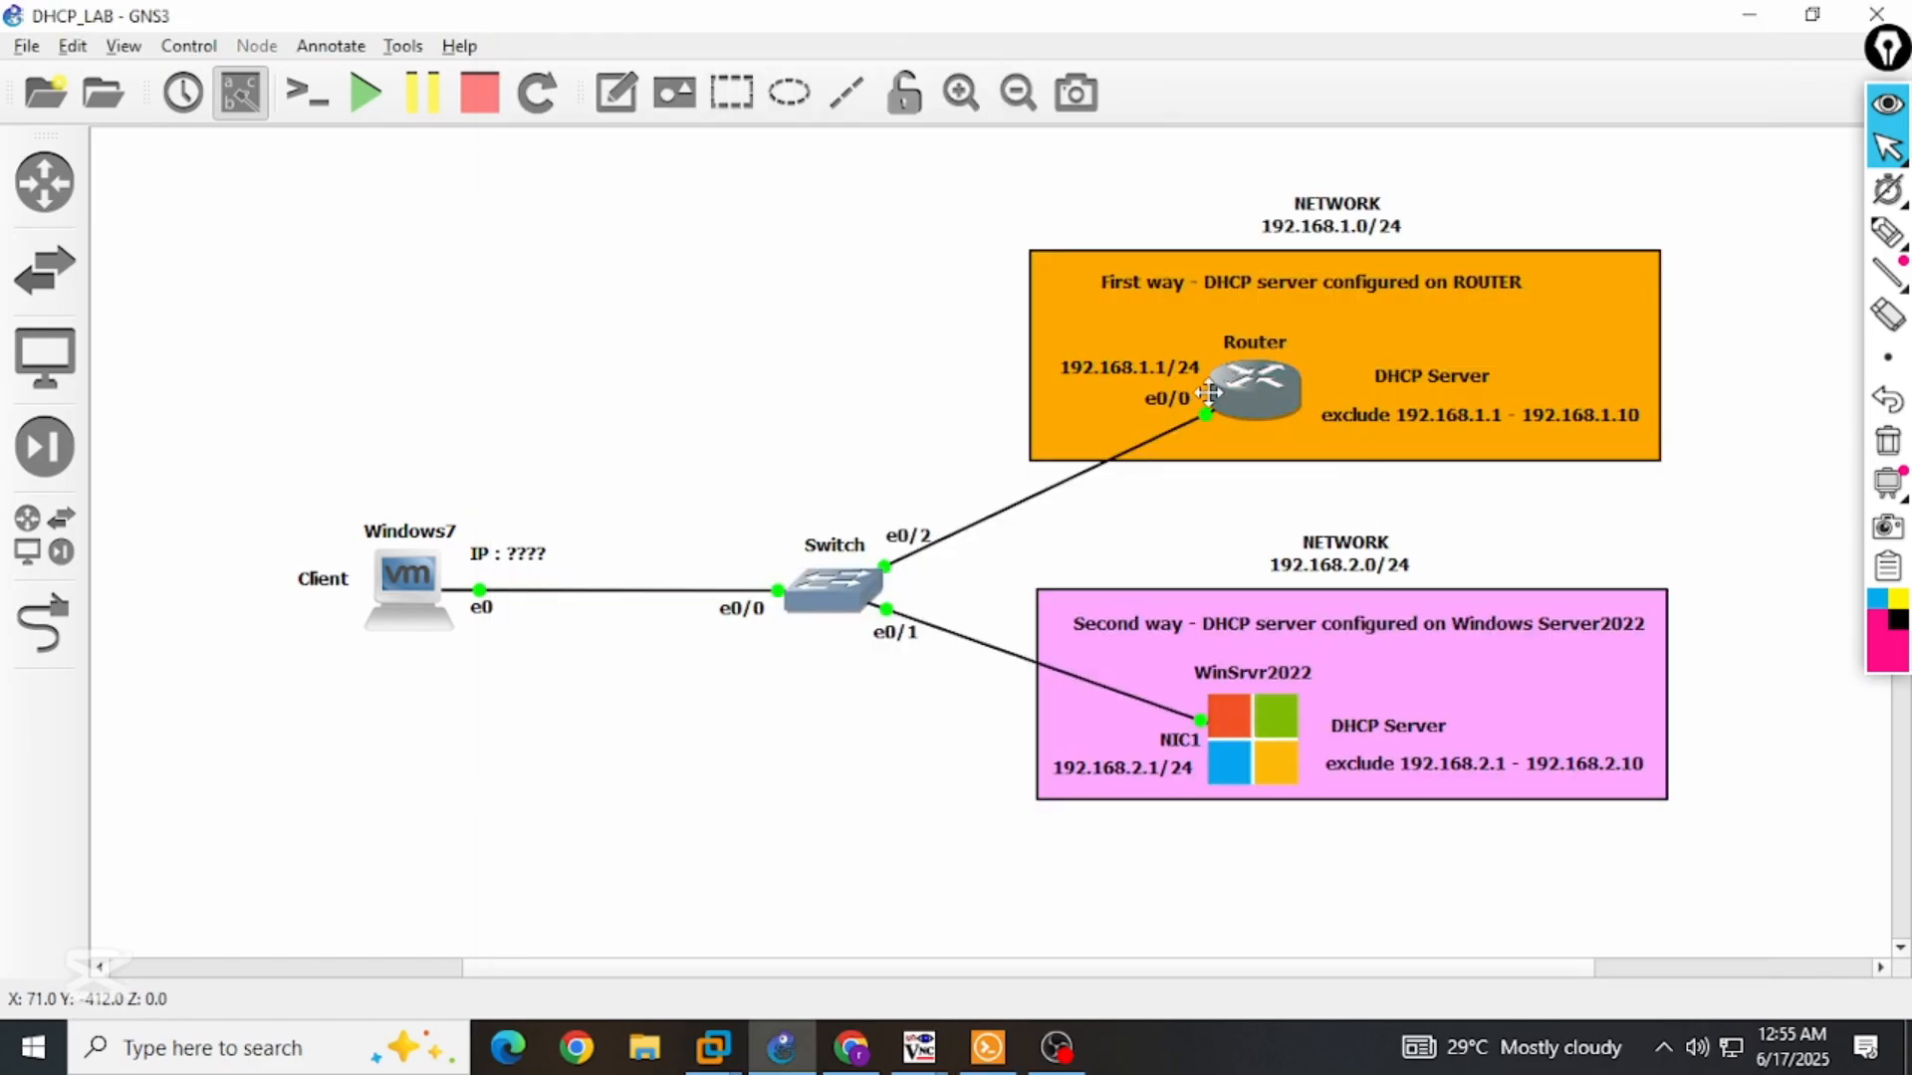
{"action": "mouse_move", "coordinate": [1221, 399]}
In the router's global configuration mode, remove the DHCP excluded-address range 192.168.1.1 to 192.168.1.10.
{"action": "left_click", "coordinate": [988, 1047]}
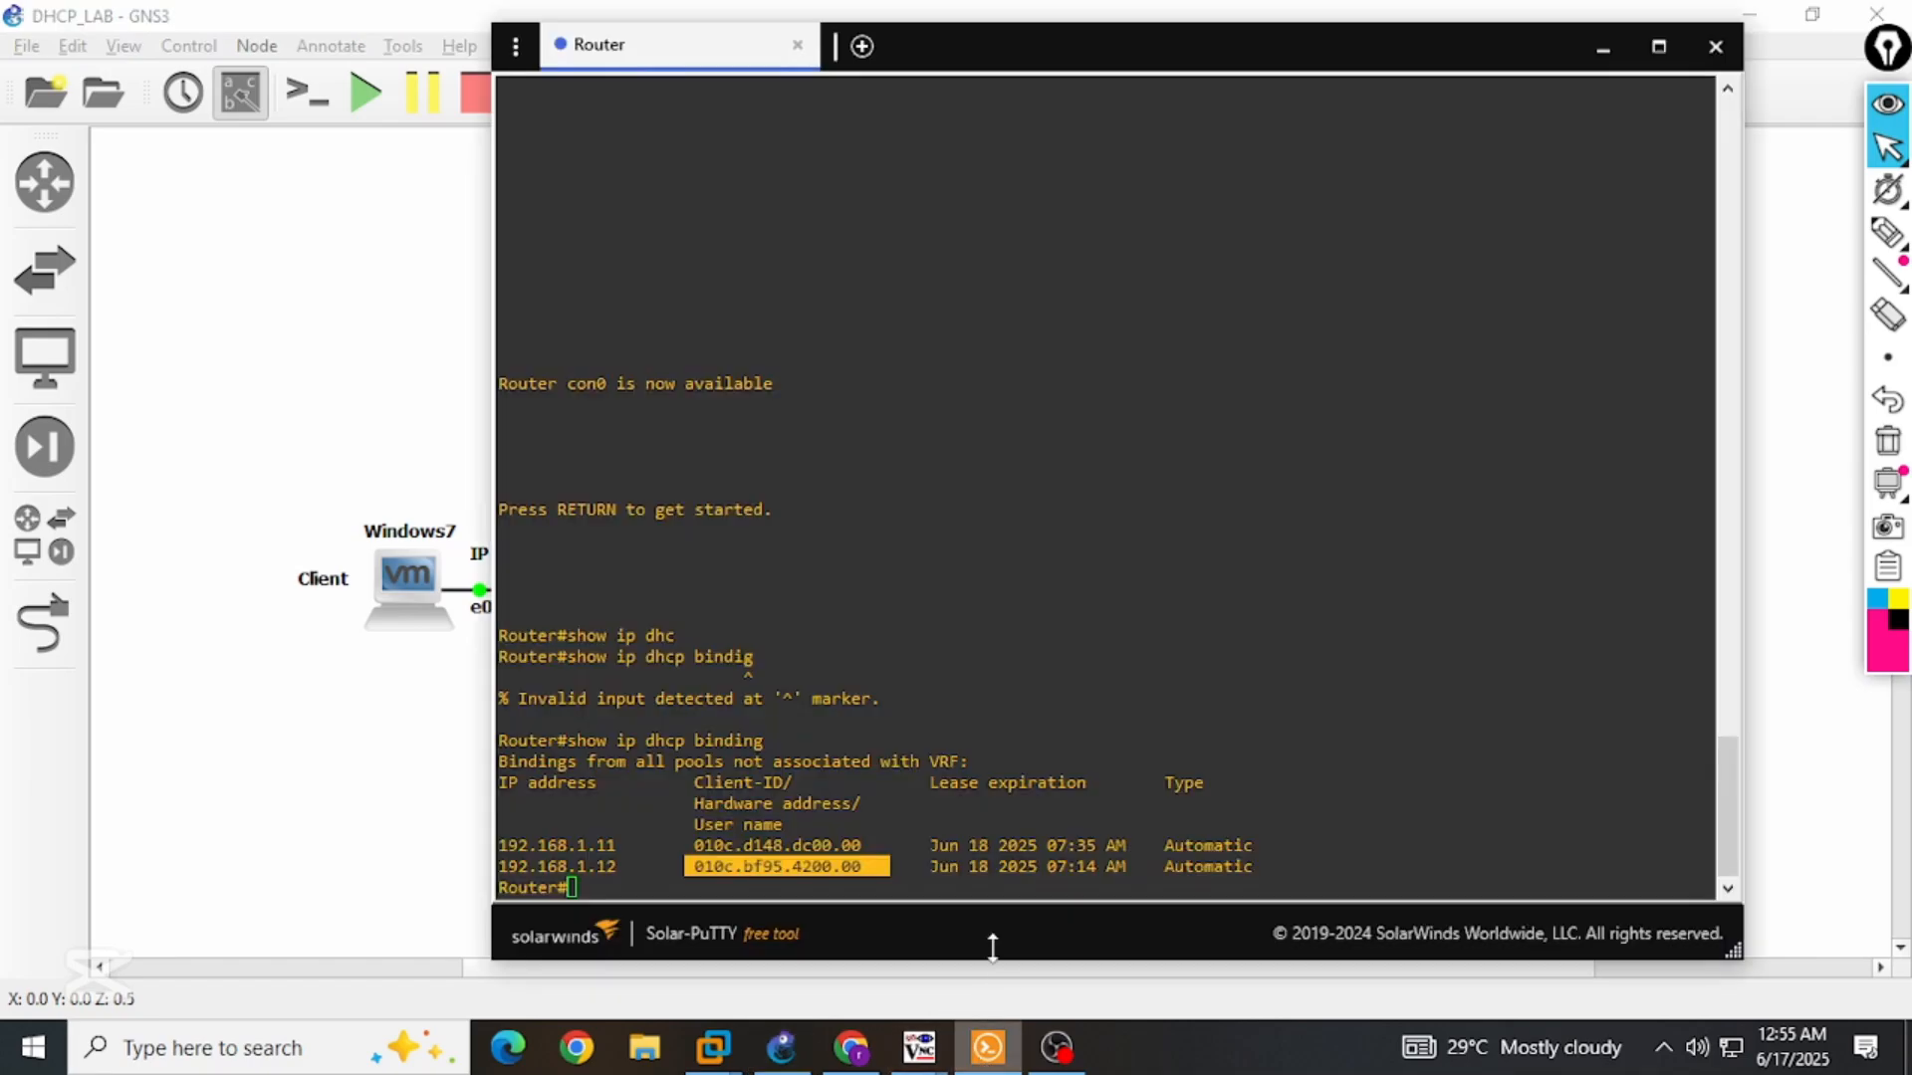
{"action": "key", "text": "Return"}
{"action": "key", "text": "Return"}
{"action": "key", "text": "Return"}
{"action": "type", "text": "conf t"}
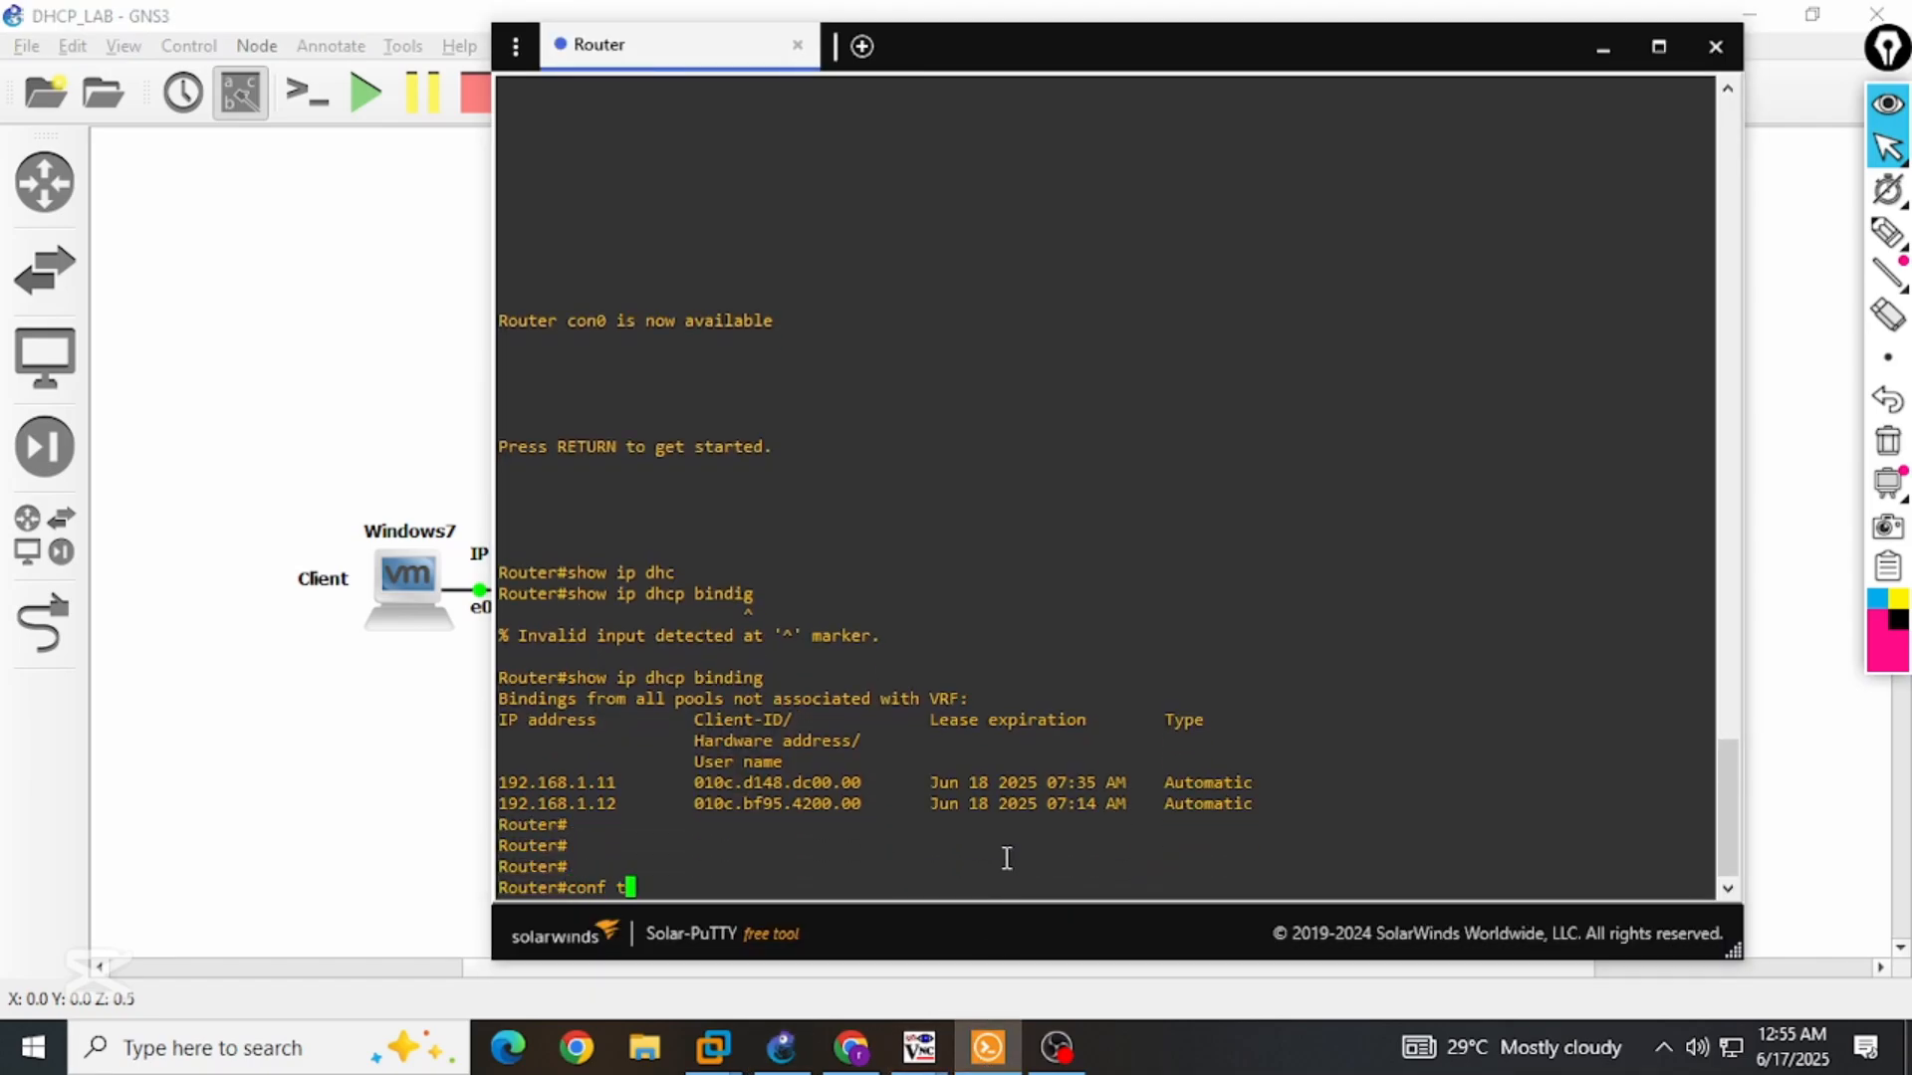
{"action": "key", "text": "Return"}
{"action": "type", "text": "no i"}
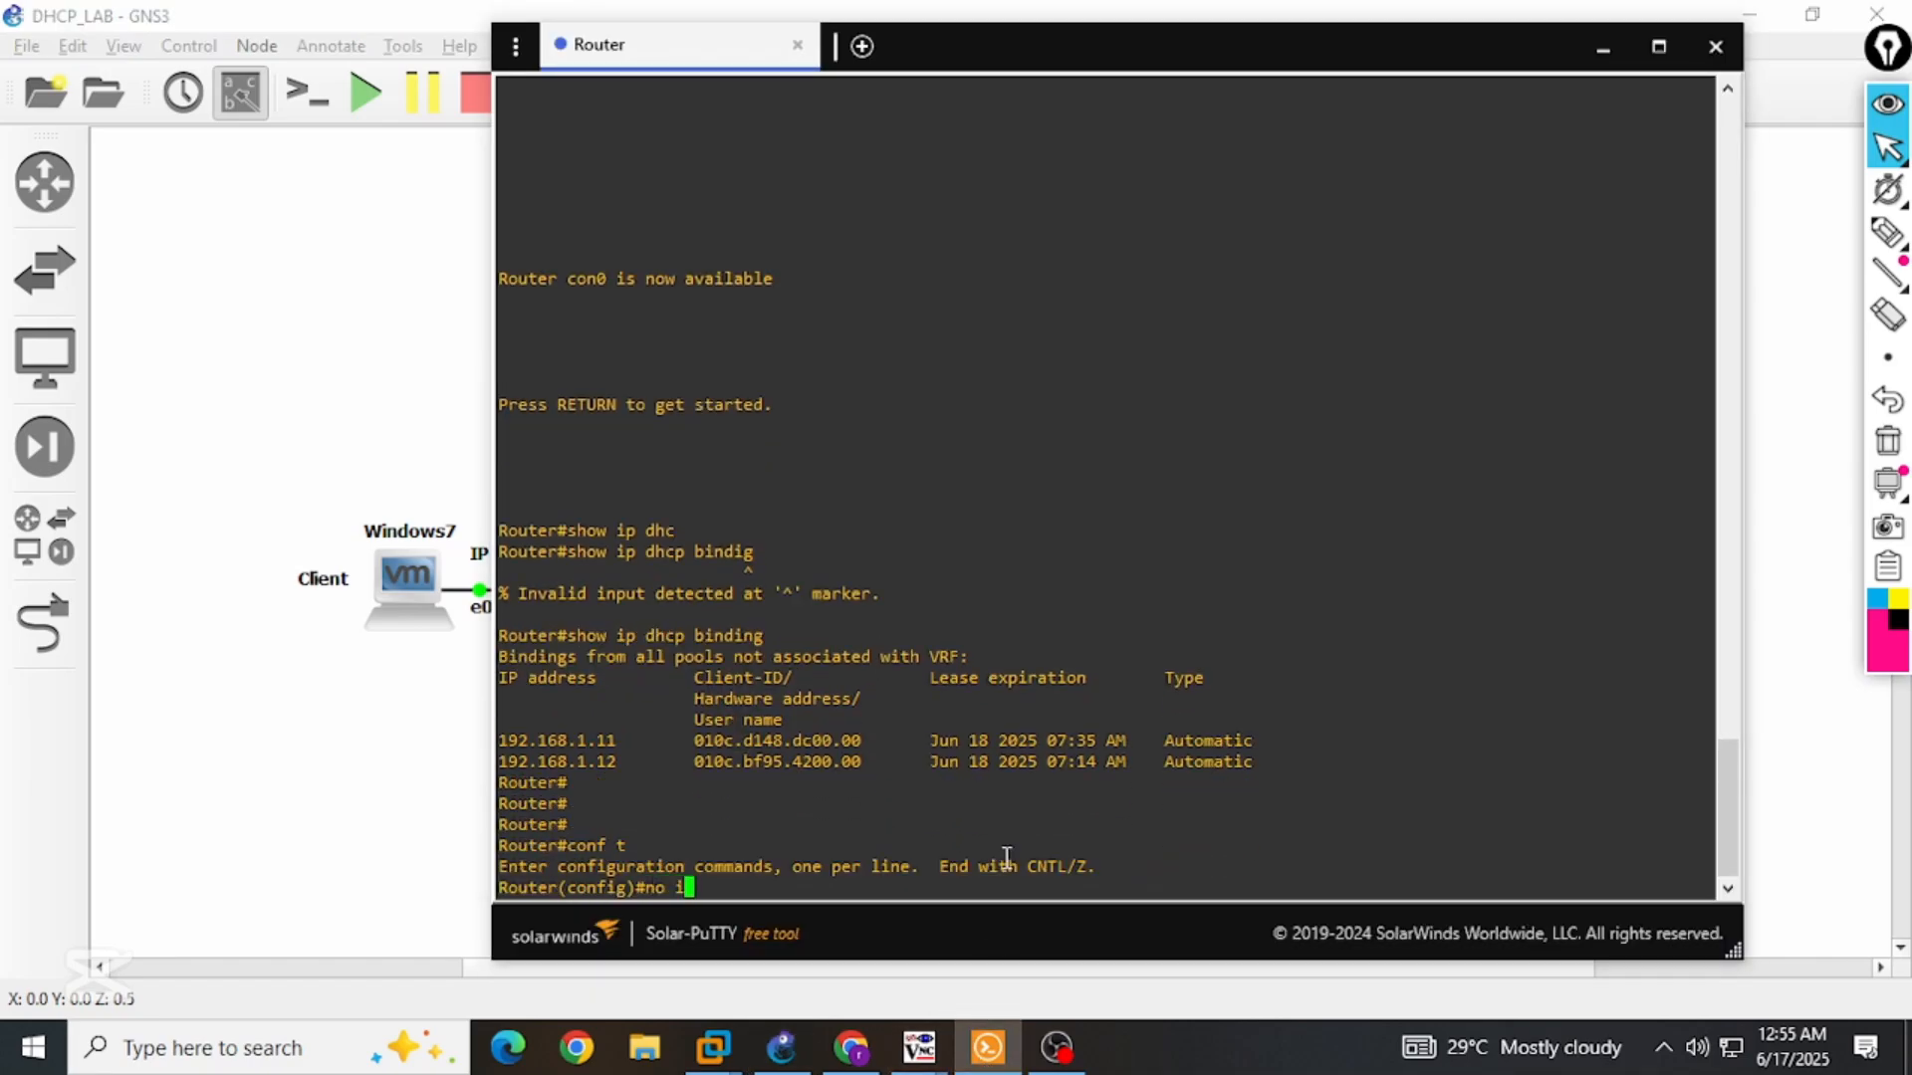
{"action": "type", "text": "p dhcp excl"}
{"action": "key", "text": "Tab"}
{"action": "key", "text": "Return"}
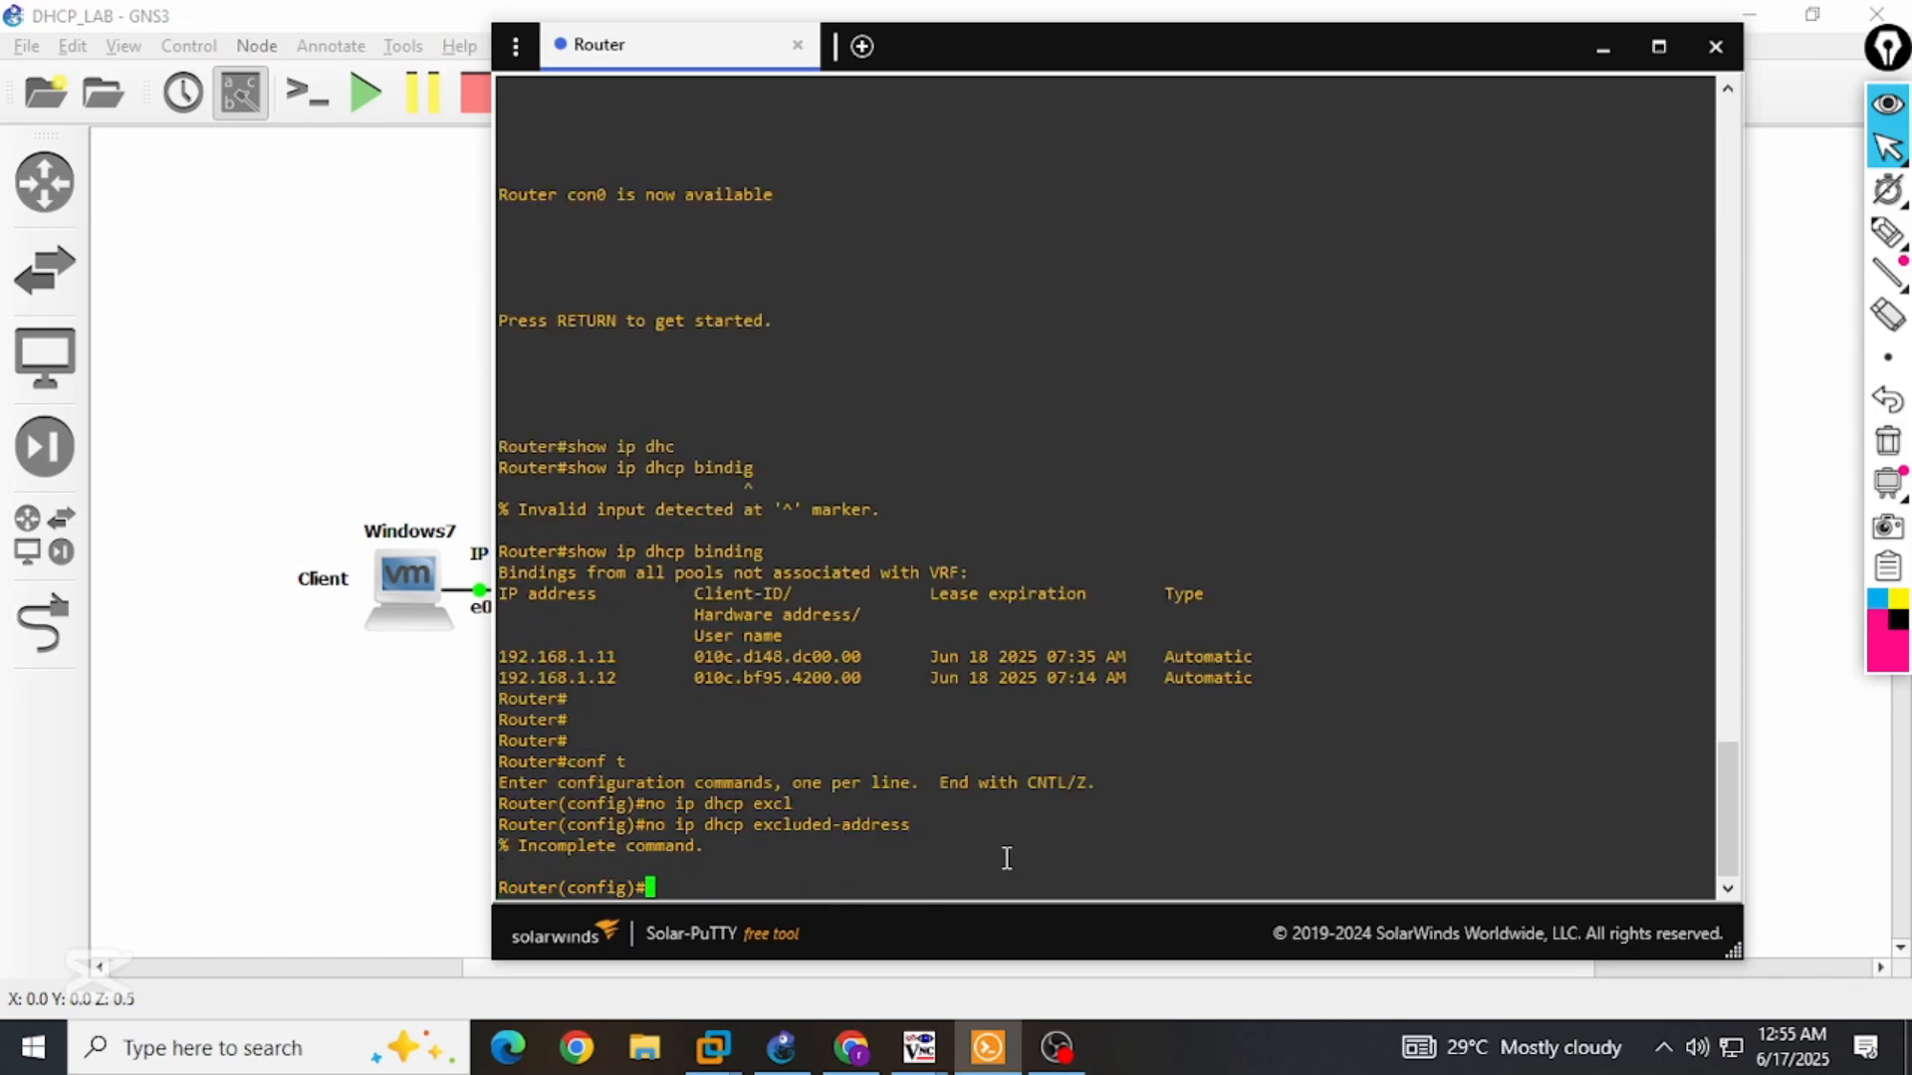
{"action": "key", "text": "Up"}
{"action": "type", "text": "192.168."}
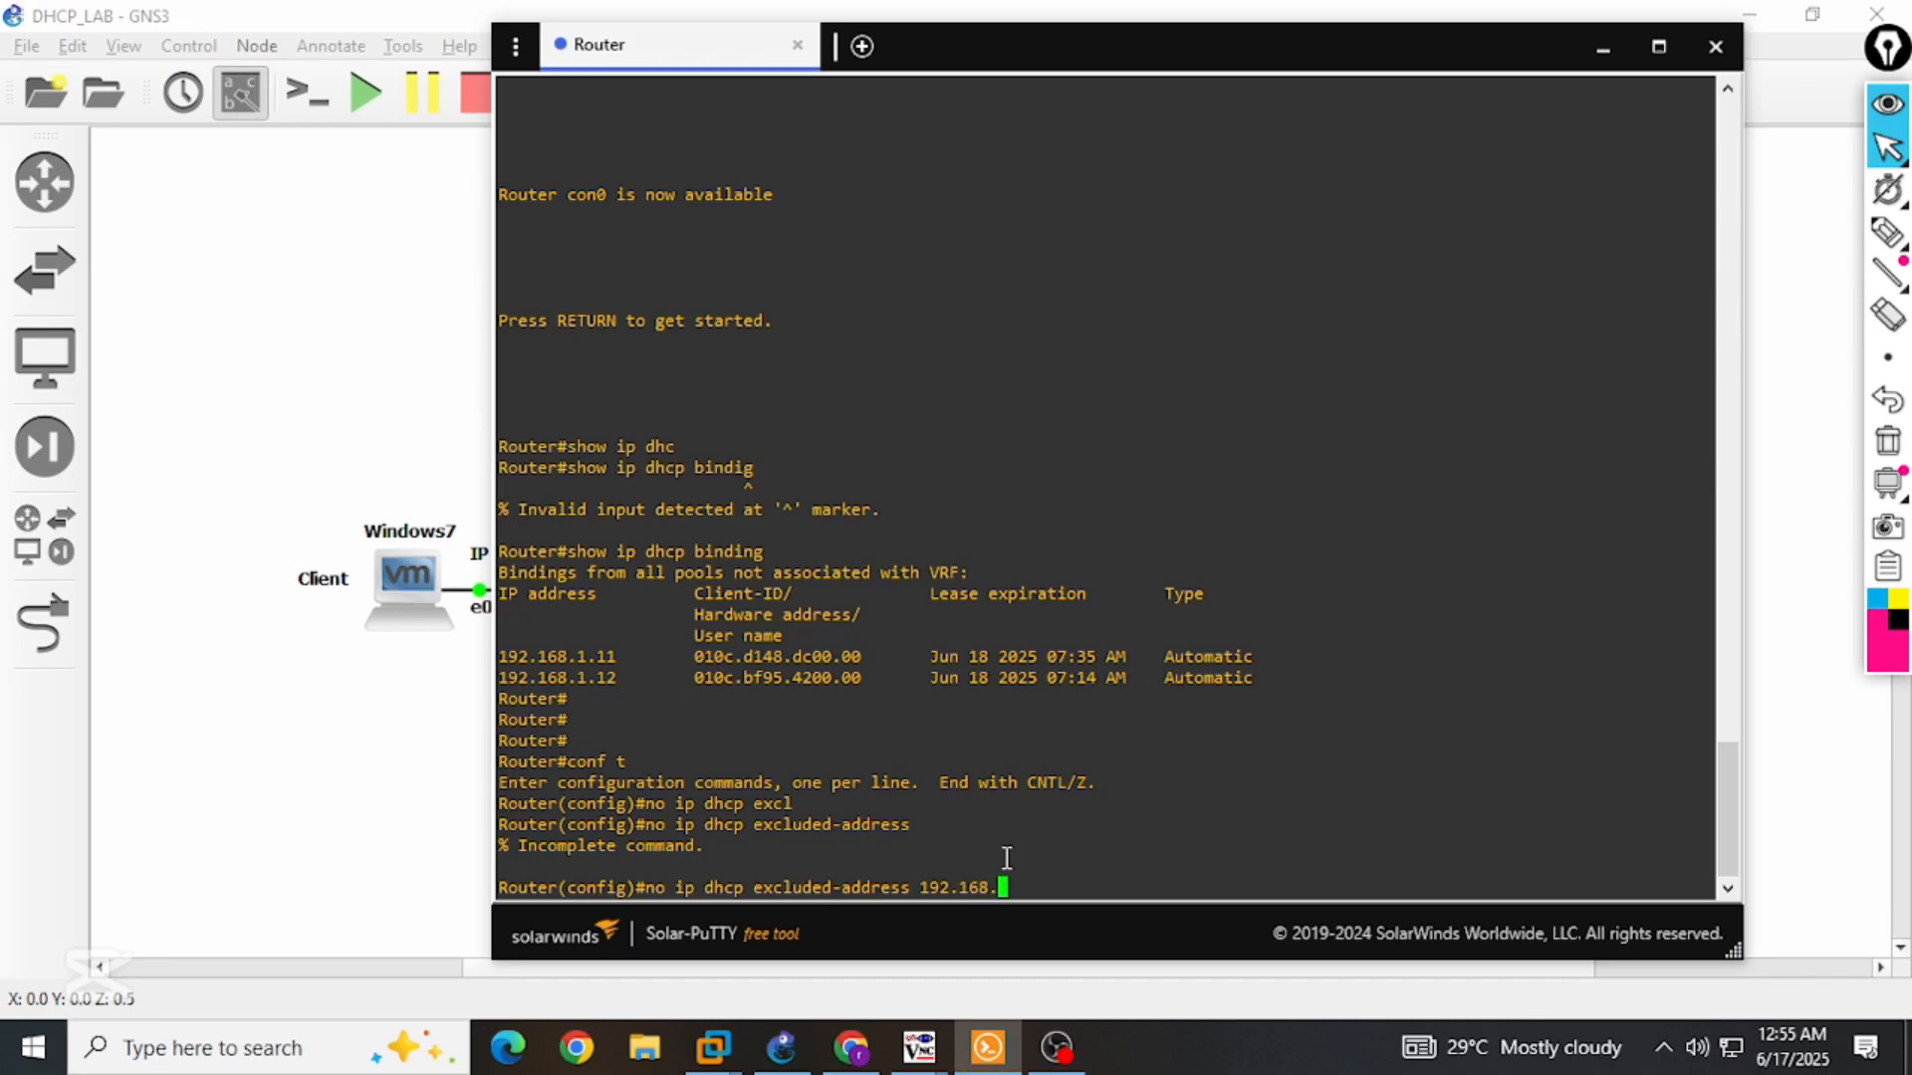
{"action": "type", "text": "1.1 192.168.1.10"}
{"action": "key", "text": "Return"}
Delete the DHCP pool named LAN from the router configuration.
{"action": "type", "text": "no "}
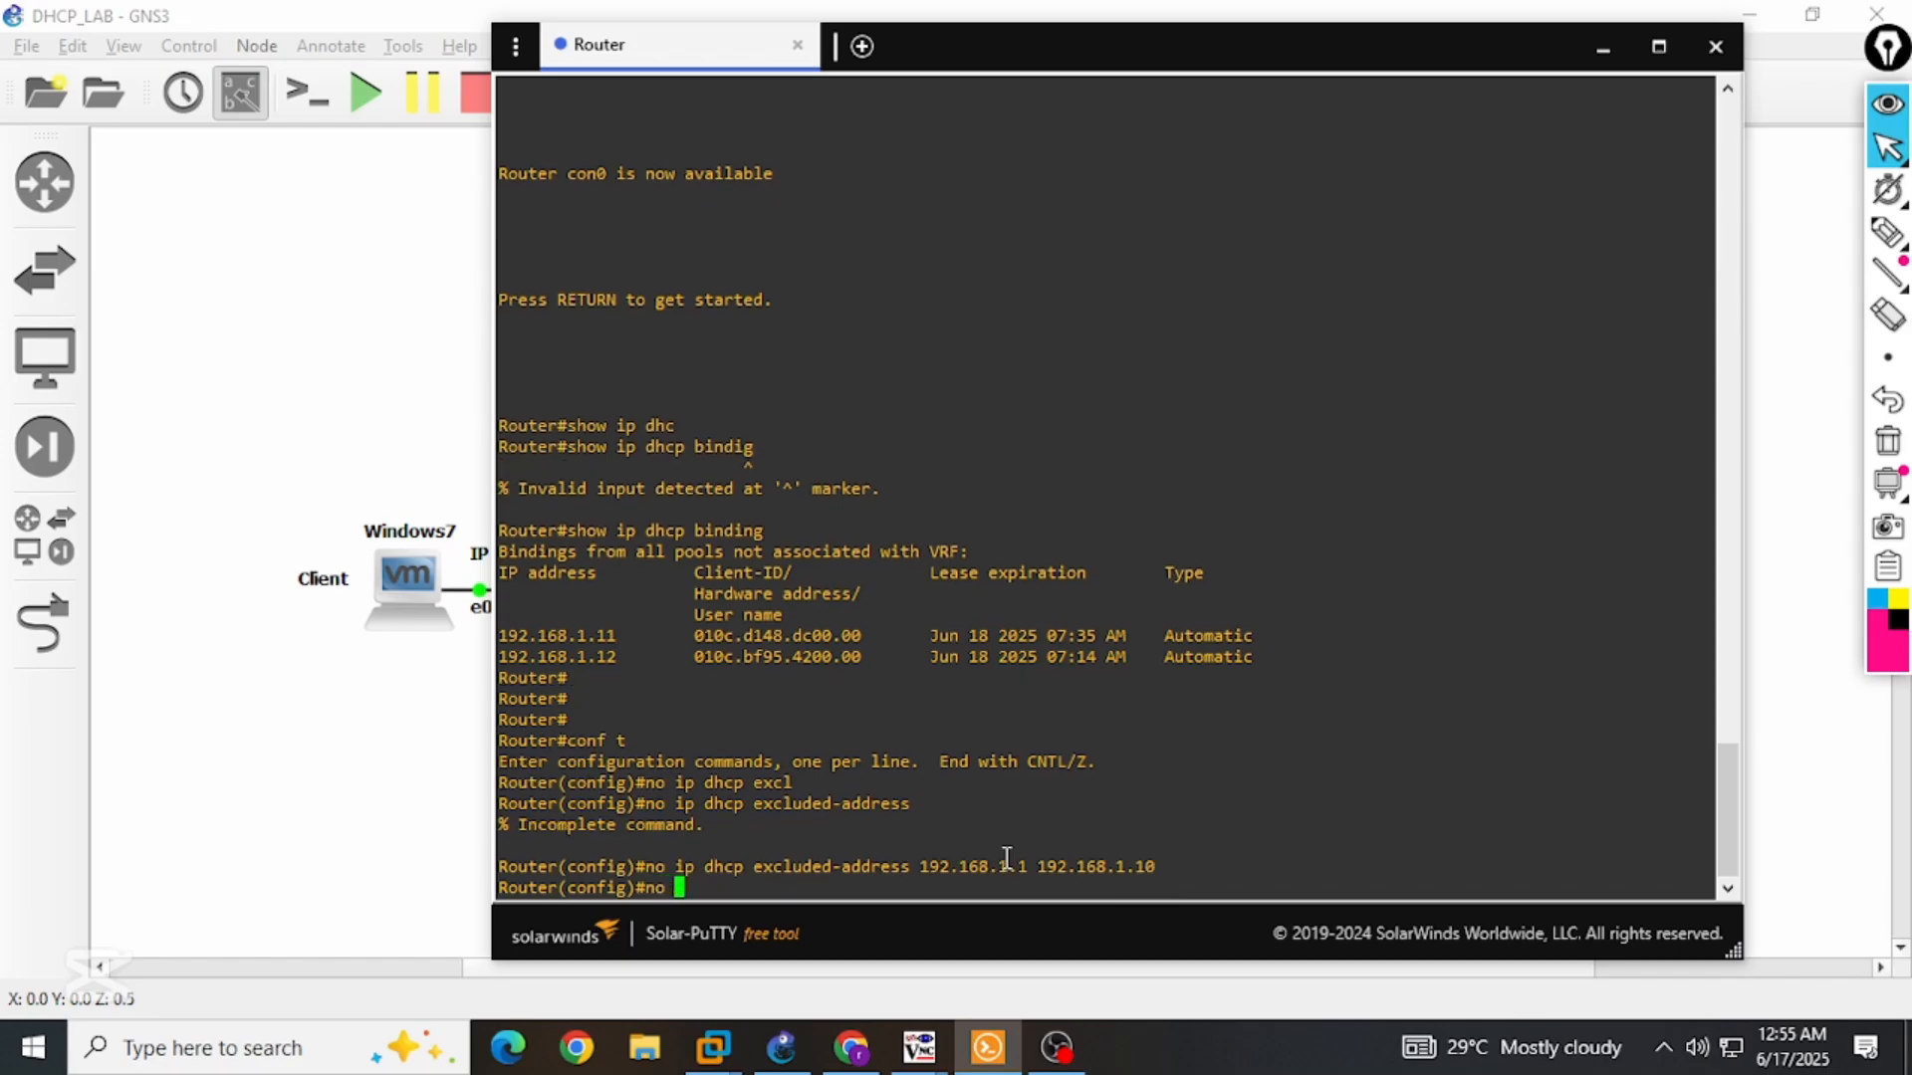
{"action": "type", "text": "ip dhc"}
{"action": "key", "text": "Tab"}
{"action": "type", "text": "p"}
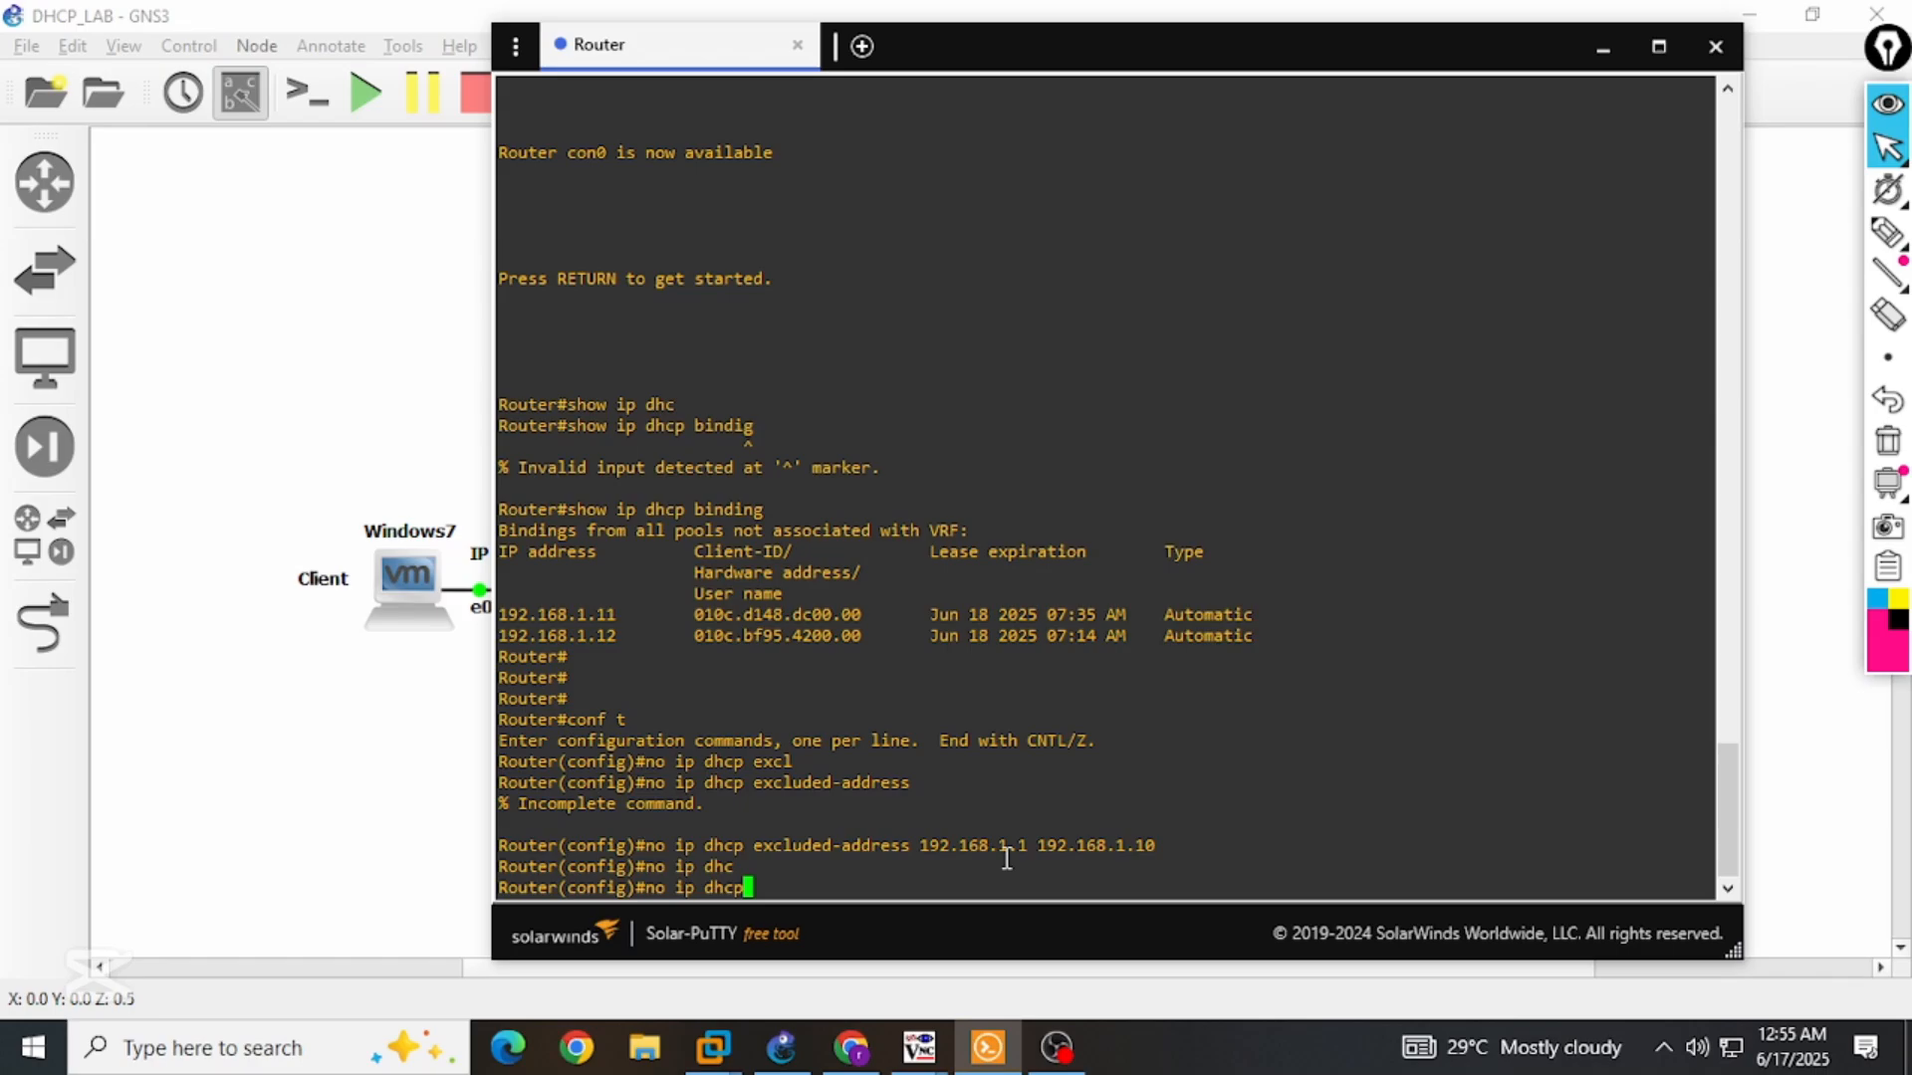
{"action": "key", "text": "Return"}
{"action": "key", "text": "Up"}
{"action": "type", "text": "po"}
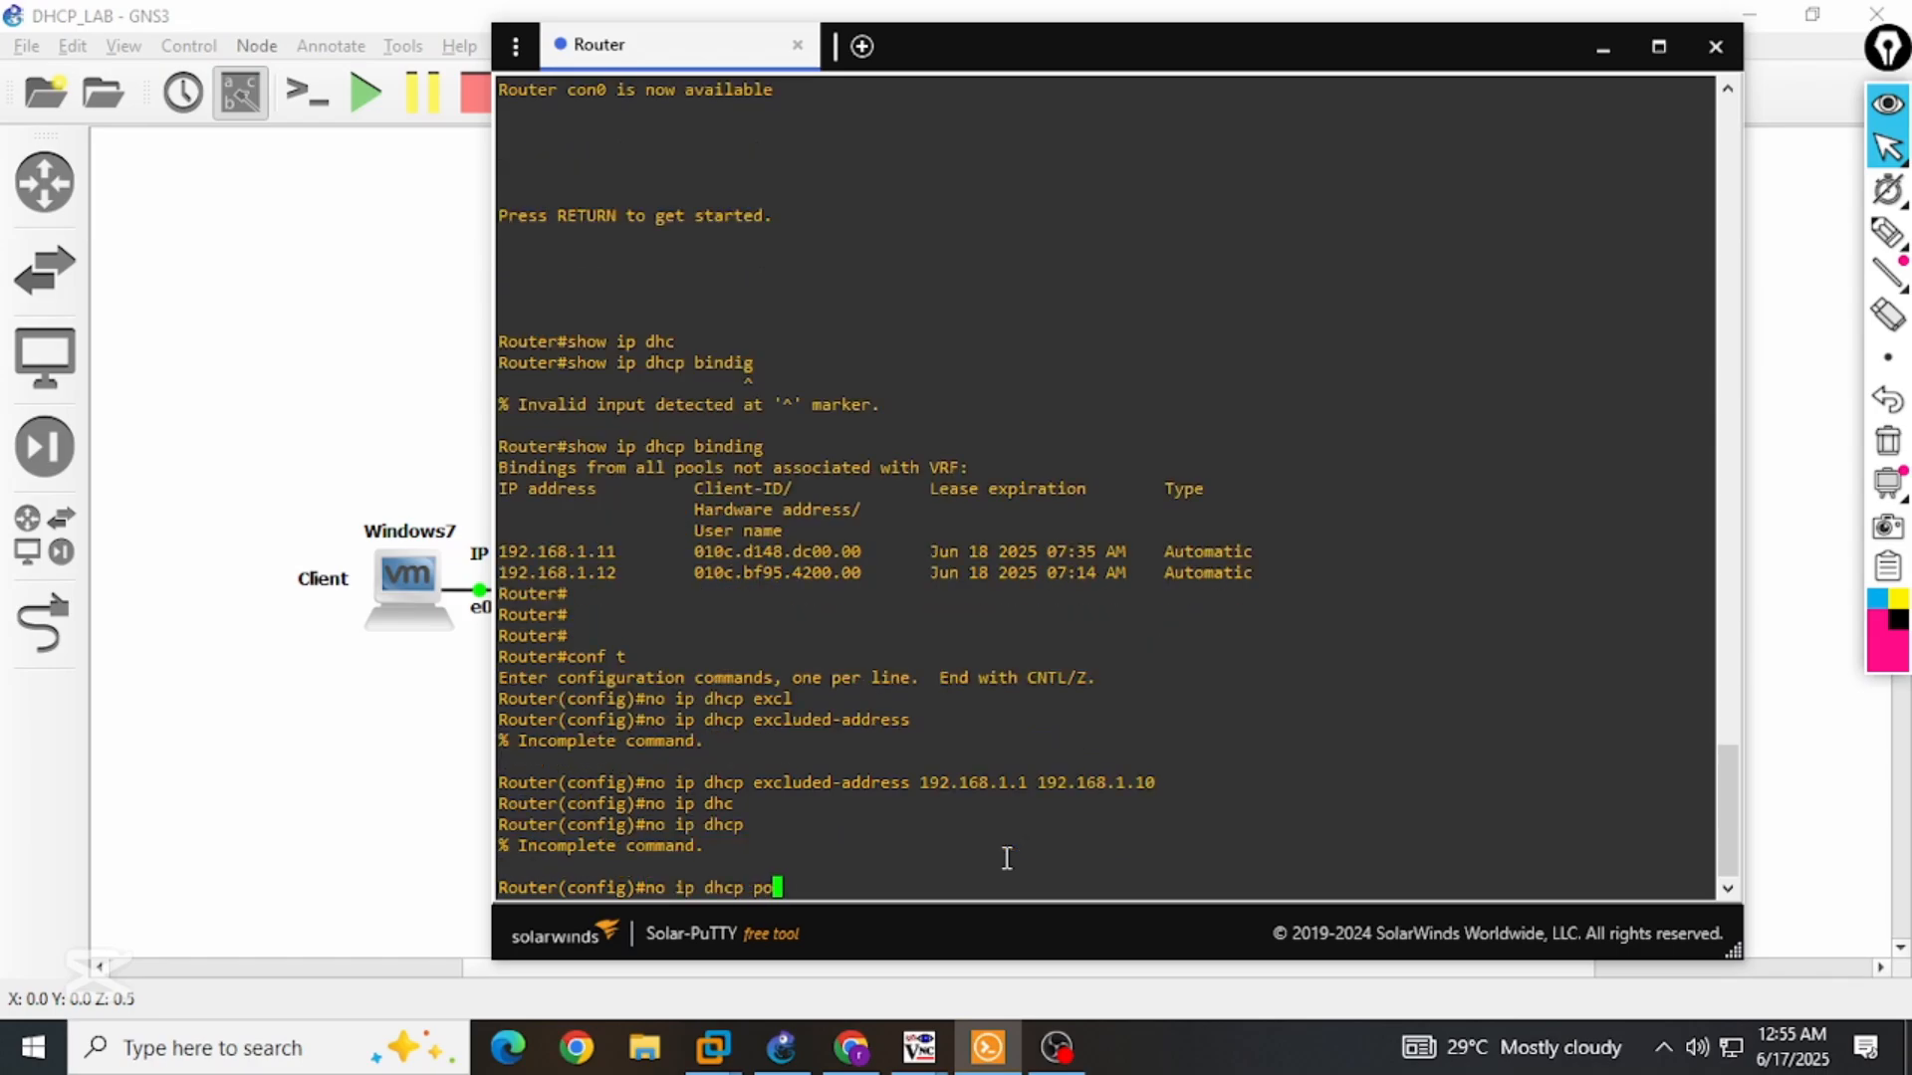
{"action": "type", "text": "ol LAN"}
{"action": "key", "text": "Return"}
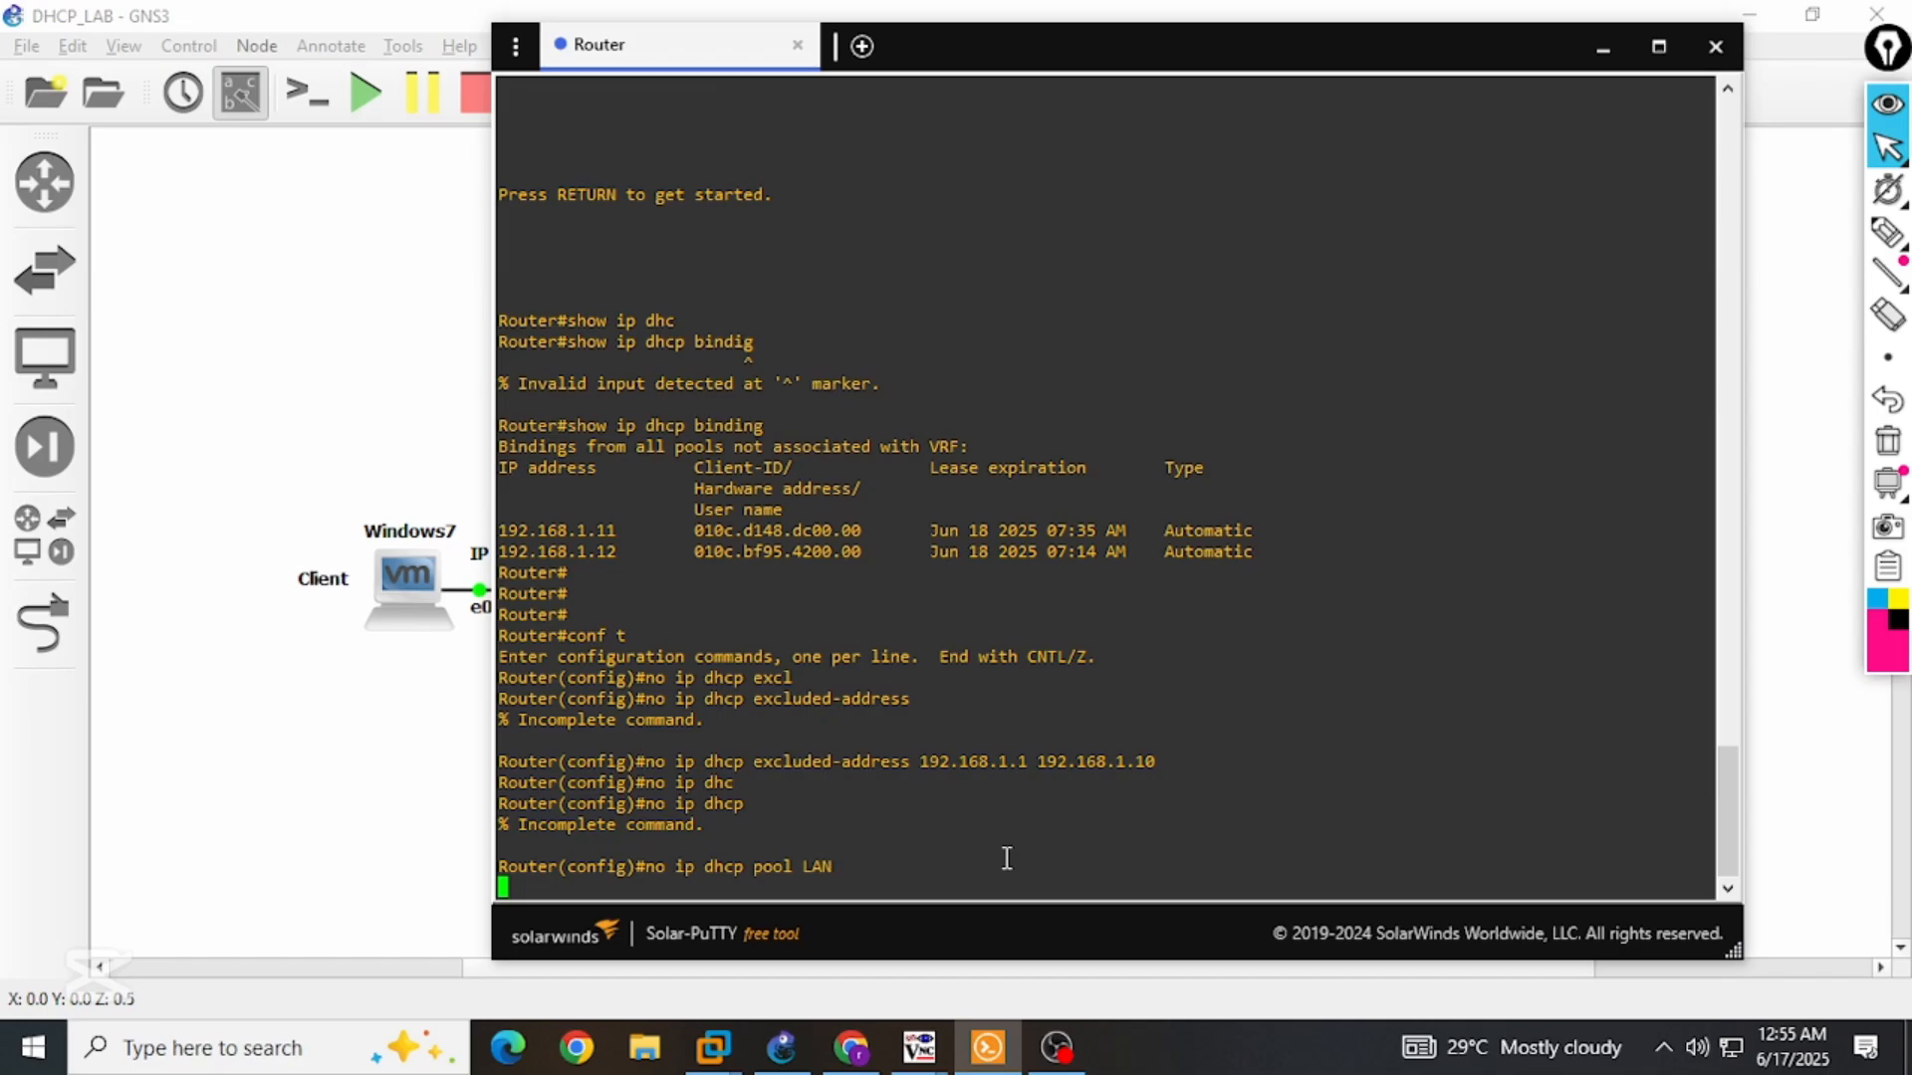
Leave configuration mode and review the router's running configuration for remaining DHCP settings and the Ethernet0/0 IP address.
{"action": "type", "text": "end"}
{"action": "key", "text": "Return"}
{"action": "type", "text": "sh run"}
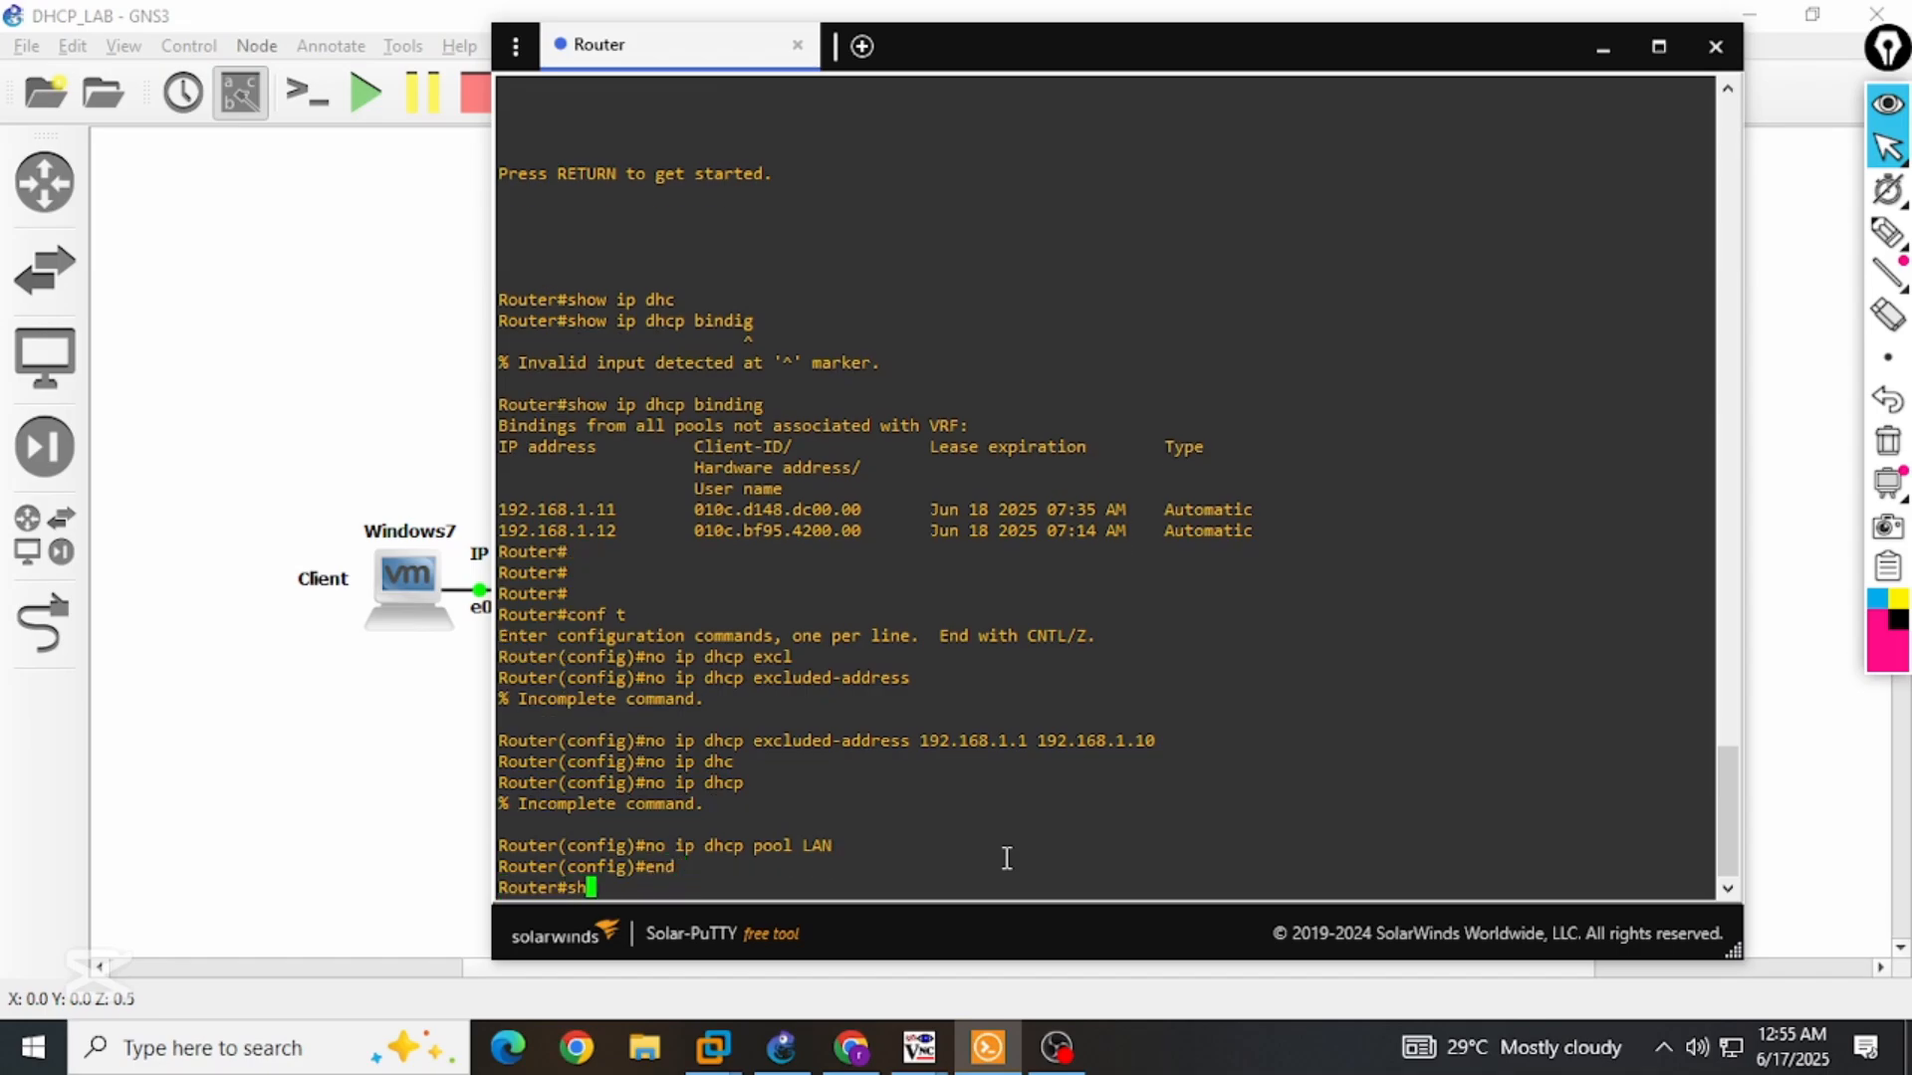
{"action": "key", "text": "Return"}
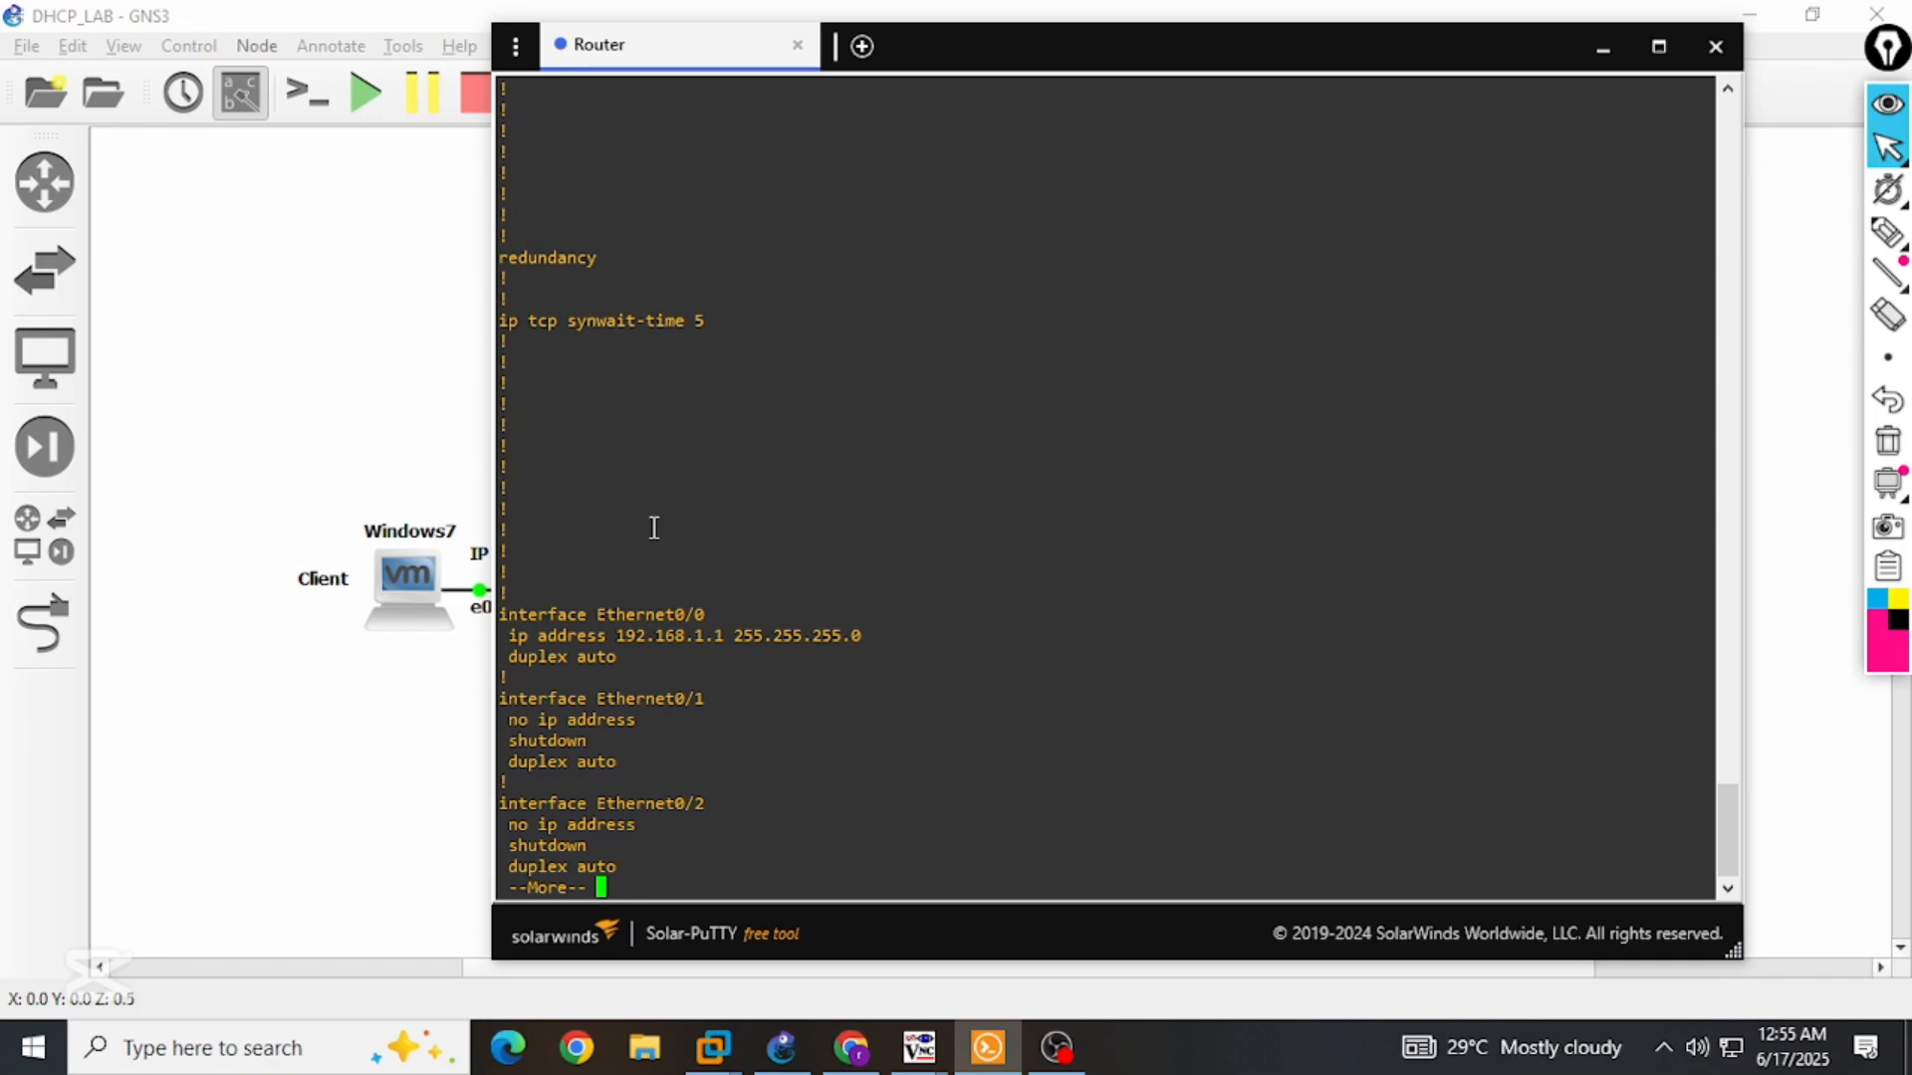
{"action": "scroll", "coordinate": [678, 411], "scroll_direction": "up", "scroll_amount": 5}
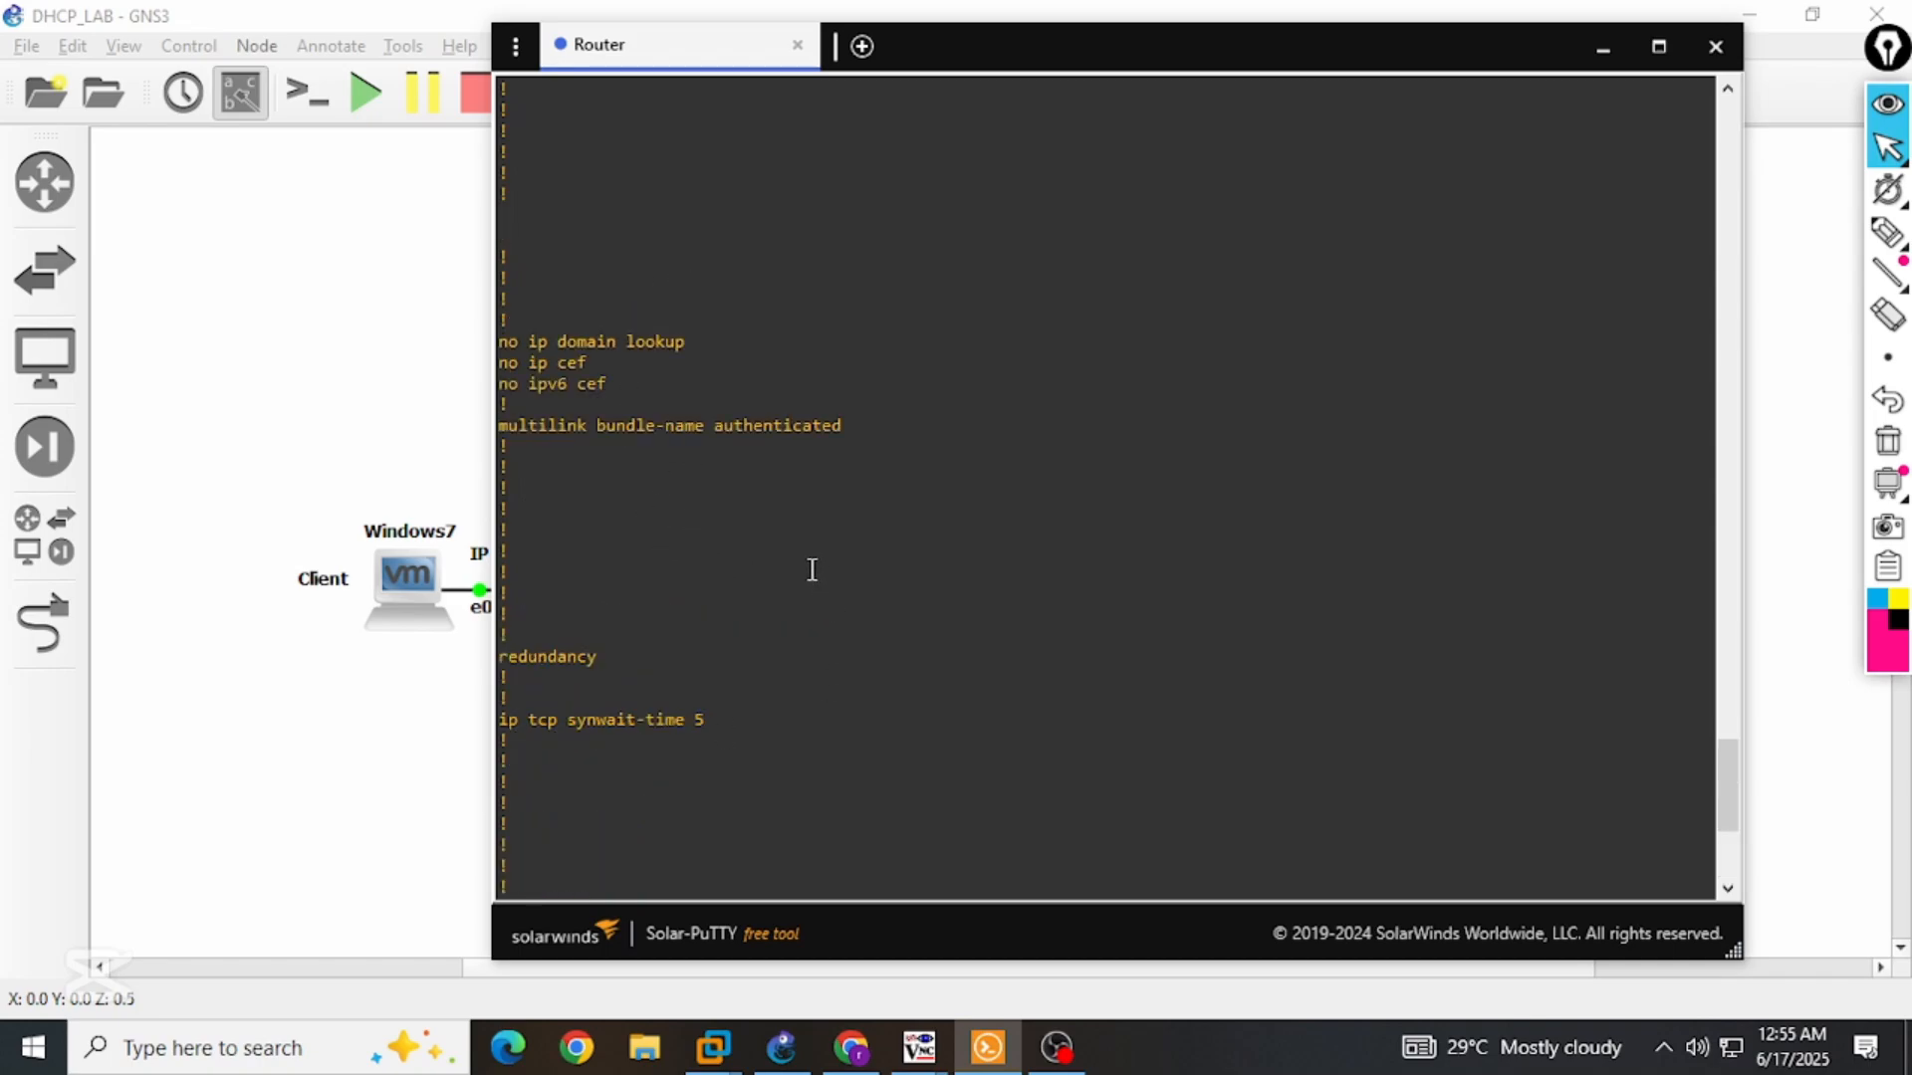
{"action": "scroll", "coordinate": [810, 567], "scroll_direction": "down", "scroll_amount": 6}
{"action": "left_click_drag", "start_coordinate": [508, 635], "coordinate": [859, 645]}
{"action": "left_click", "coordinate": [862, 642]}
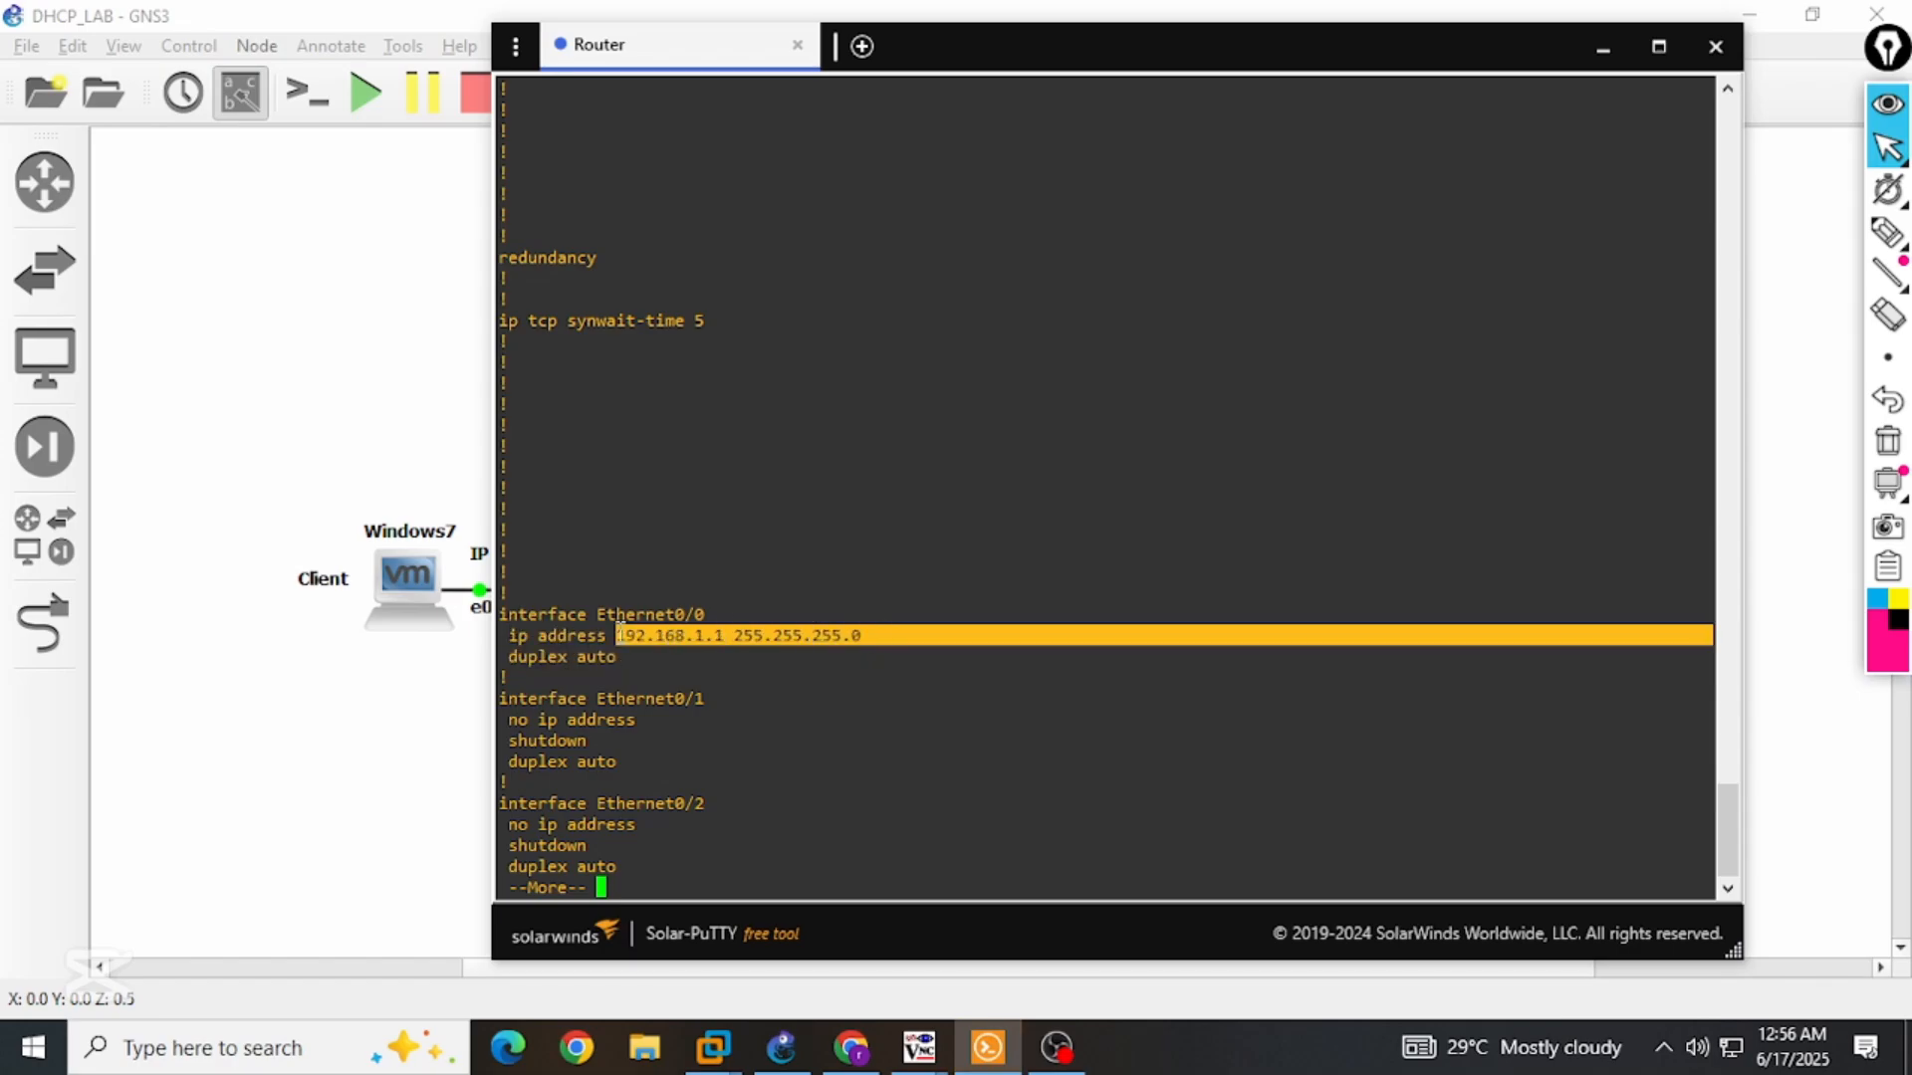
{"action": "key", "text": "space"}
{"action": "key", "text": "space"}
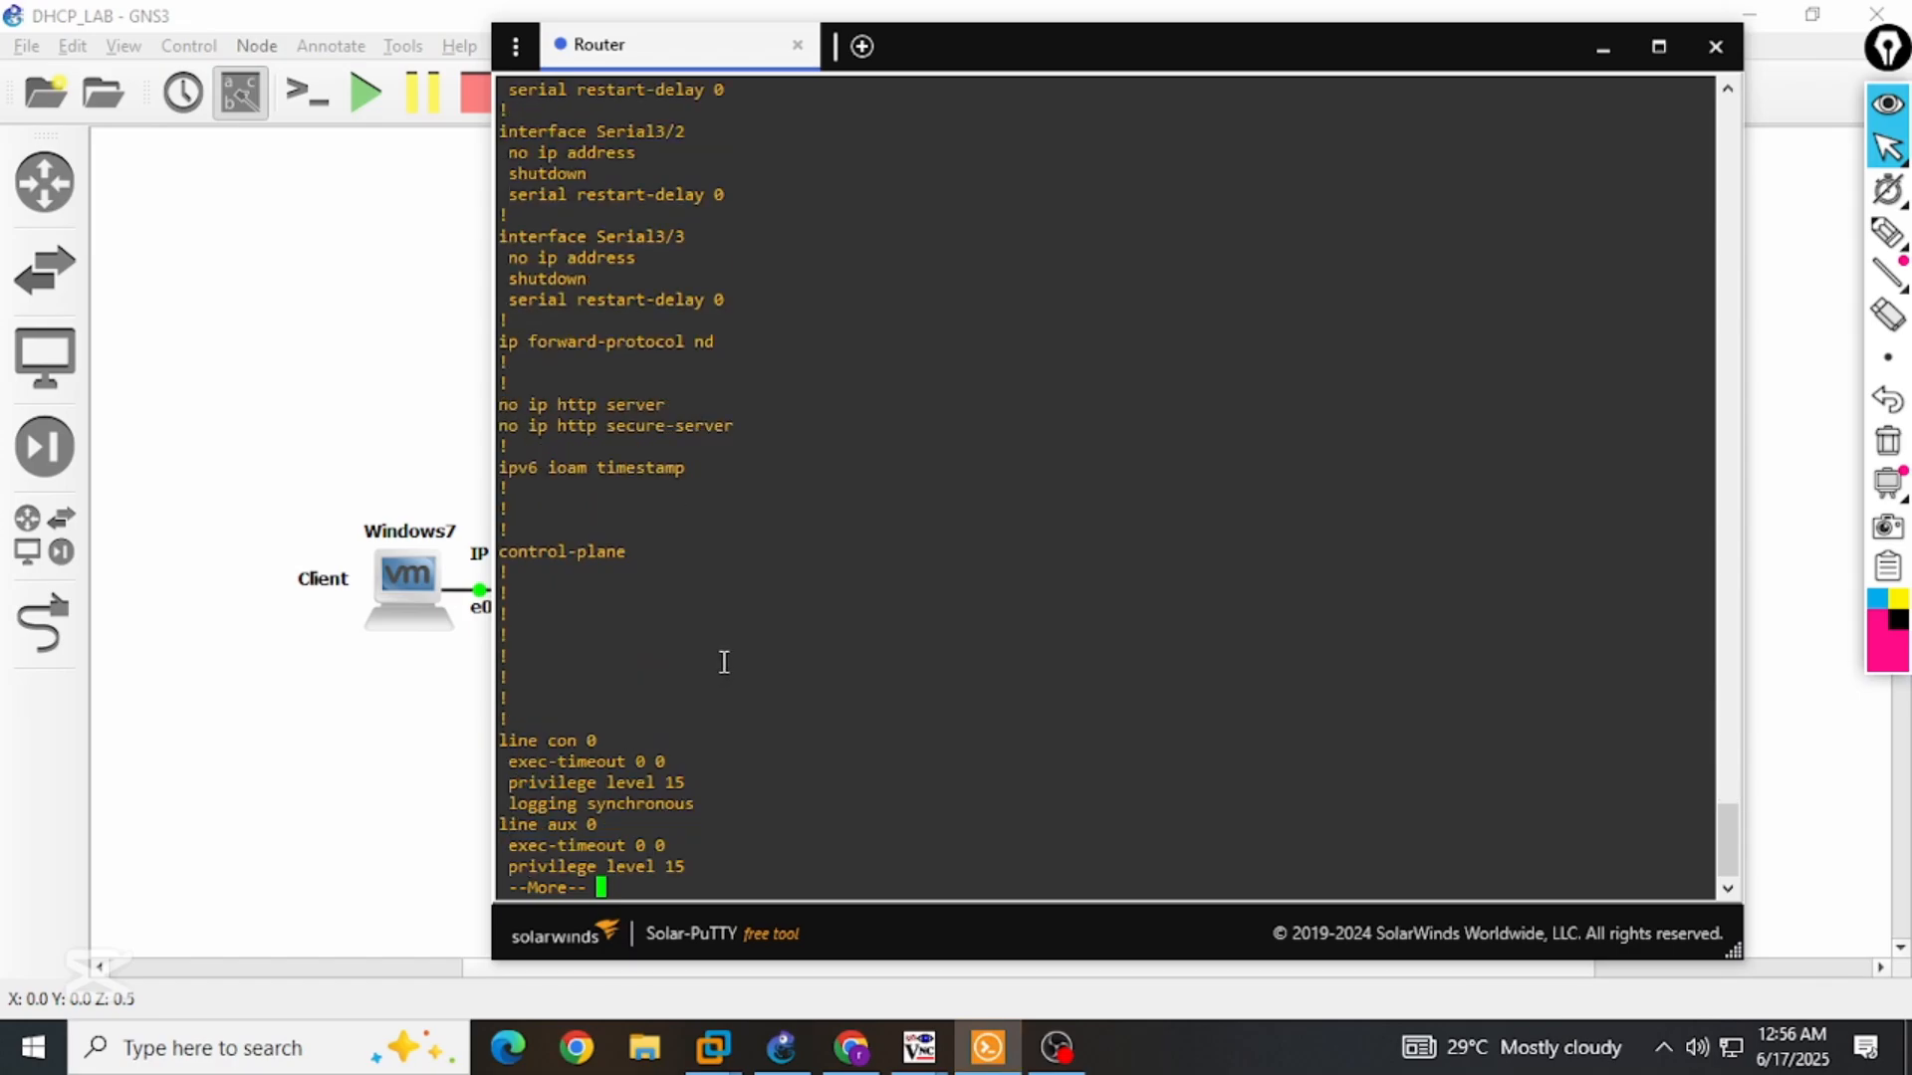
Switch to the Windows7 client in TightVNC Viewer and try to renew its IP lease with ipconfig /renew.
{"action": "left_click", "coordinate": [387, 760]}
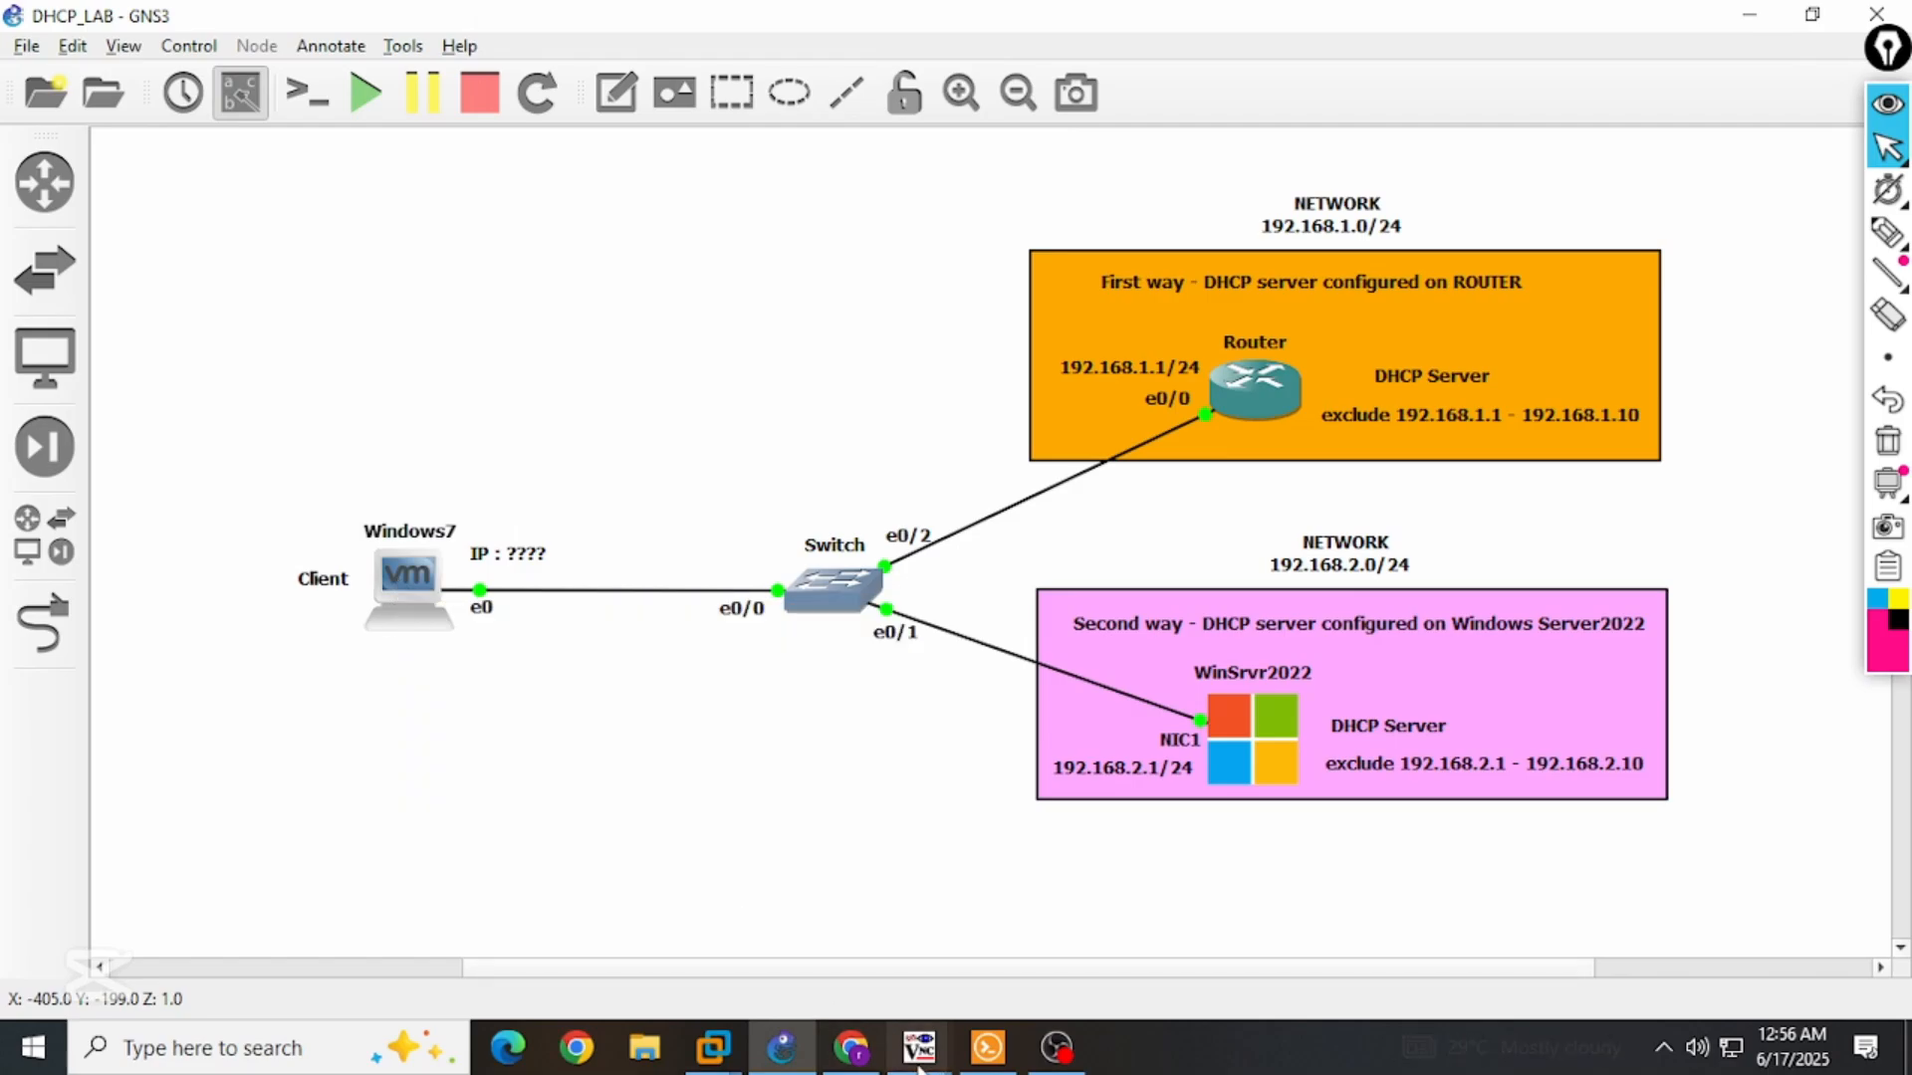
{"action": "mouse_move", "coordinate": [918, 1064]}
{"action": "left_click", "coordinate": [800, 904]}
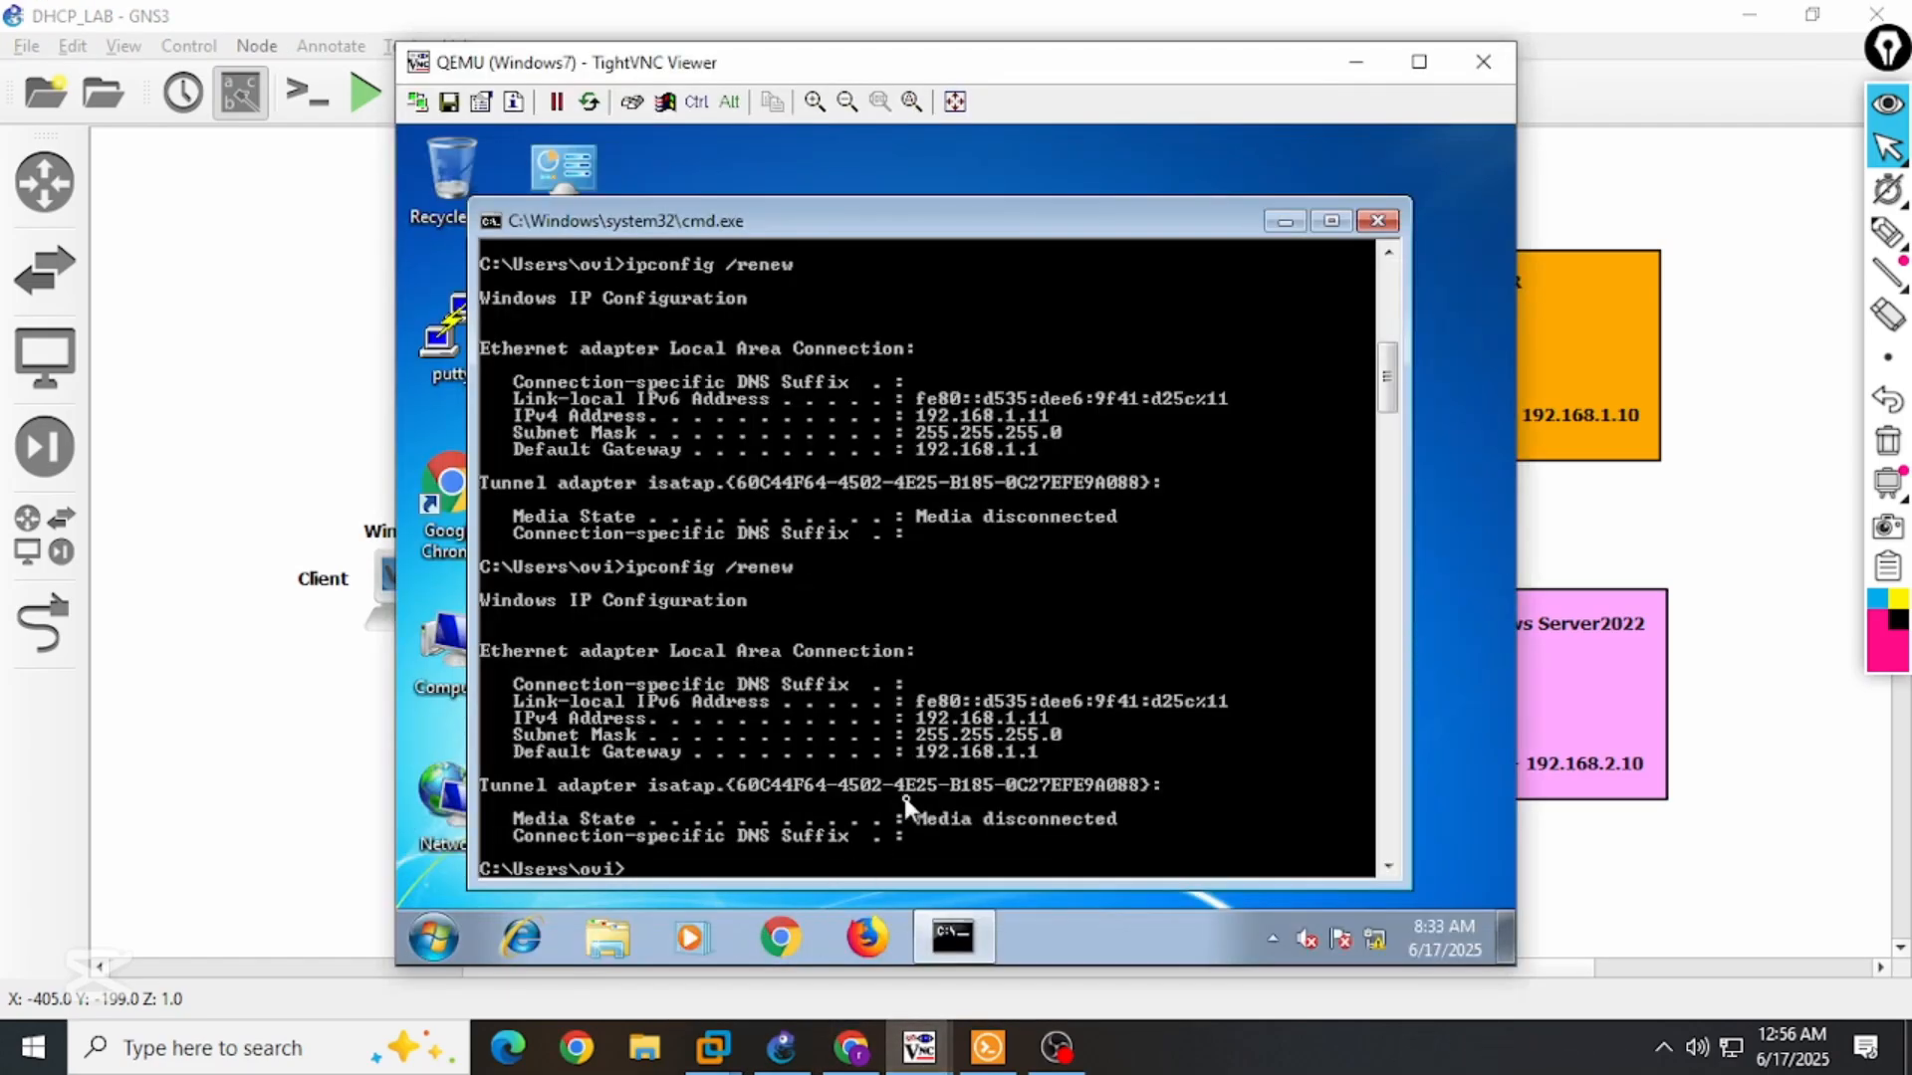
{"action": "key", "text": "Up"}
{"action": "key", "text": "Return"}
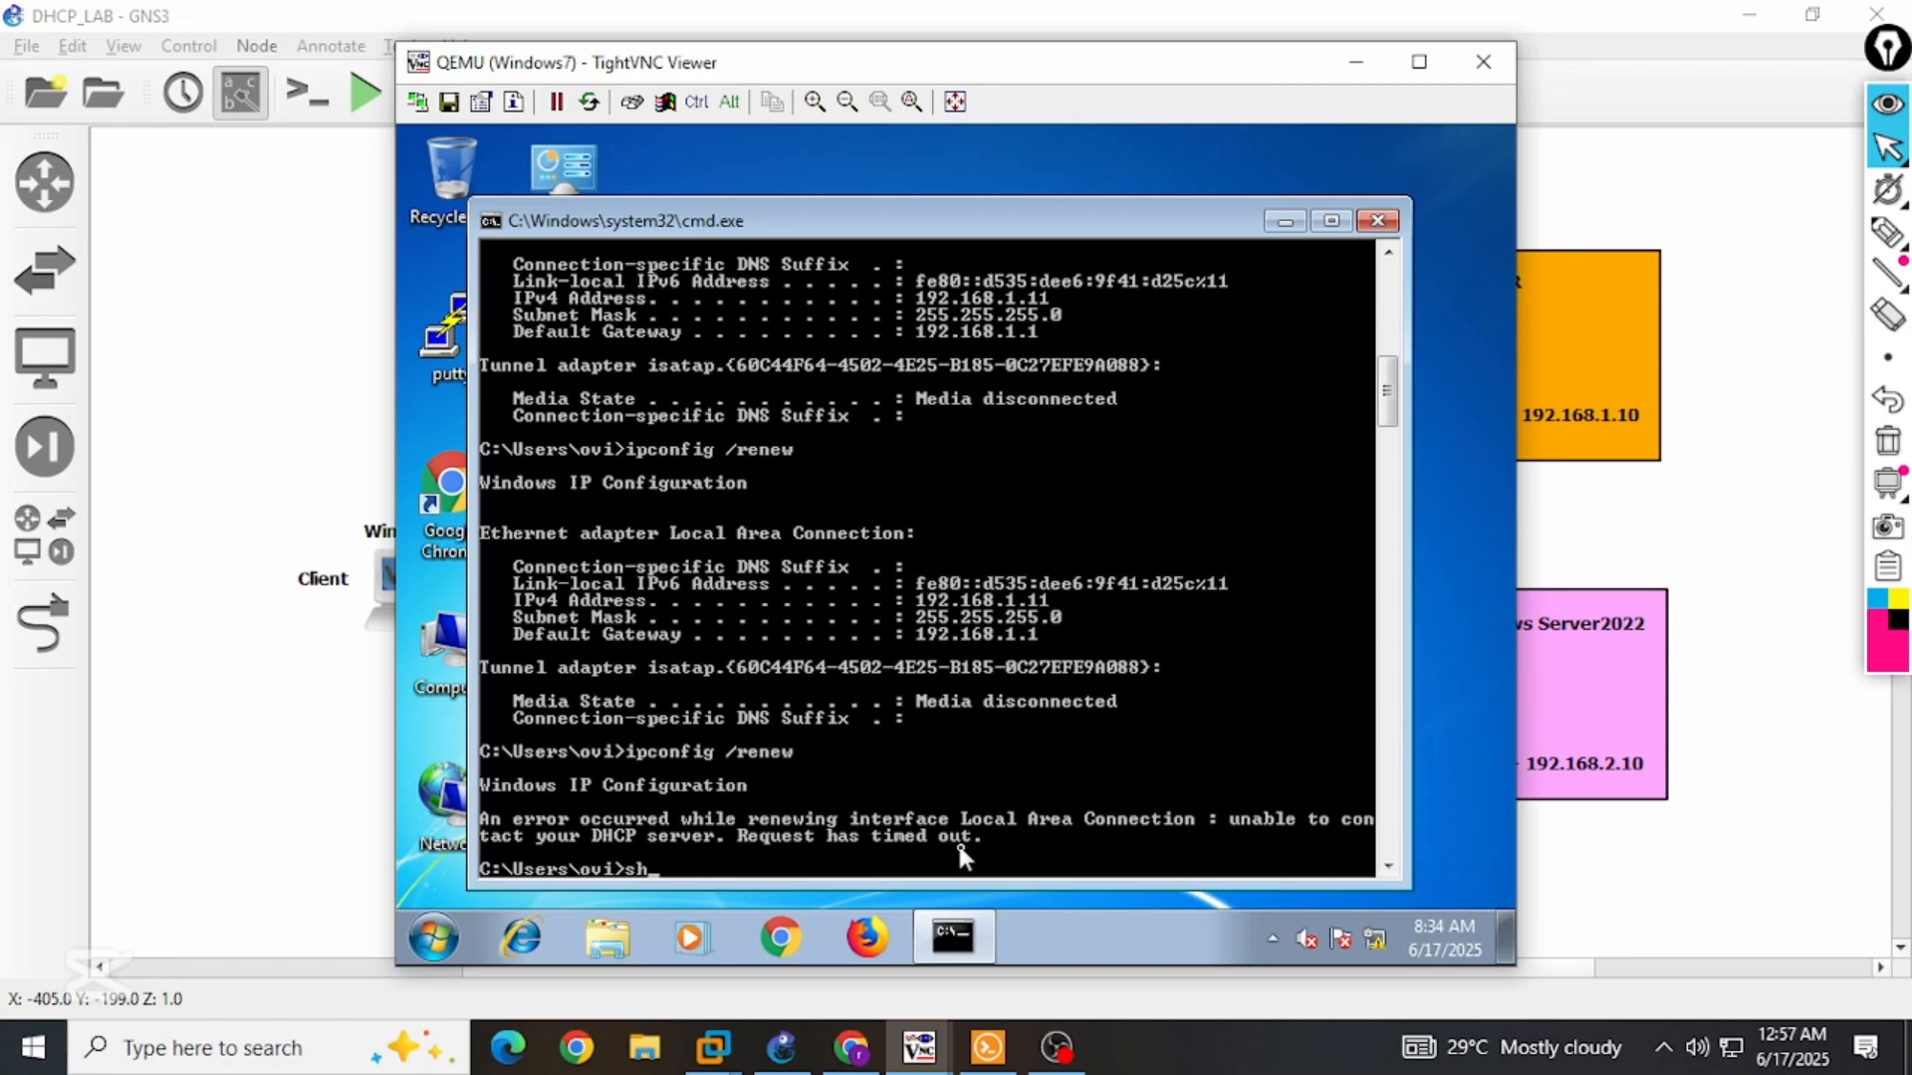
Clear the stray text at the prompt and display the client's current IP configuration with ipconfig.
{"action": "key", "text": "BackSpace"}
{"action": "key", "text": "BackSpace"}
{"action": "type", "text": "ipconfig"}
{"action": "key", "text": "Return"}
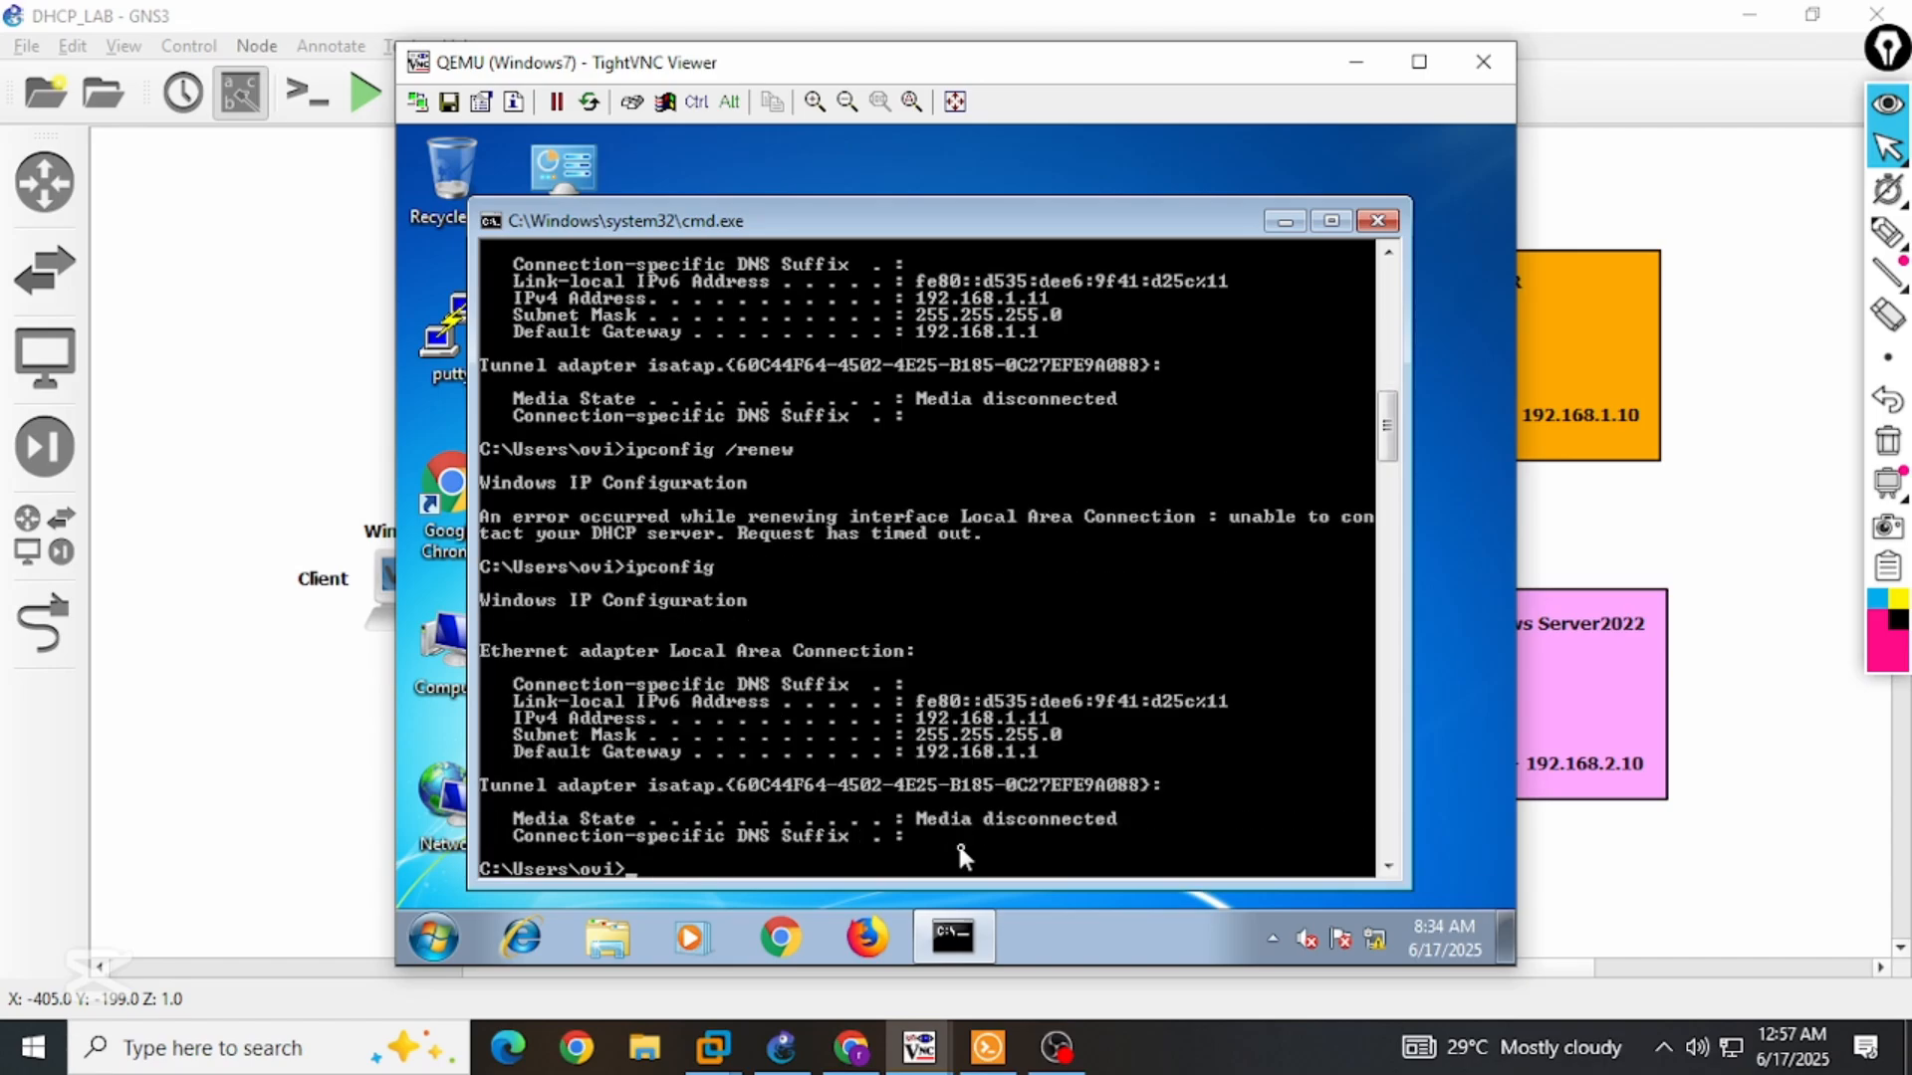
Release the client's DHCP-assigned address with ipconfig /release.
{"action": "key", "text": "Up"}
{"action": "type", "text": "/releas"}
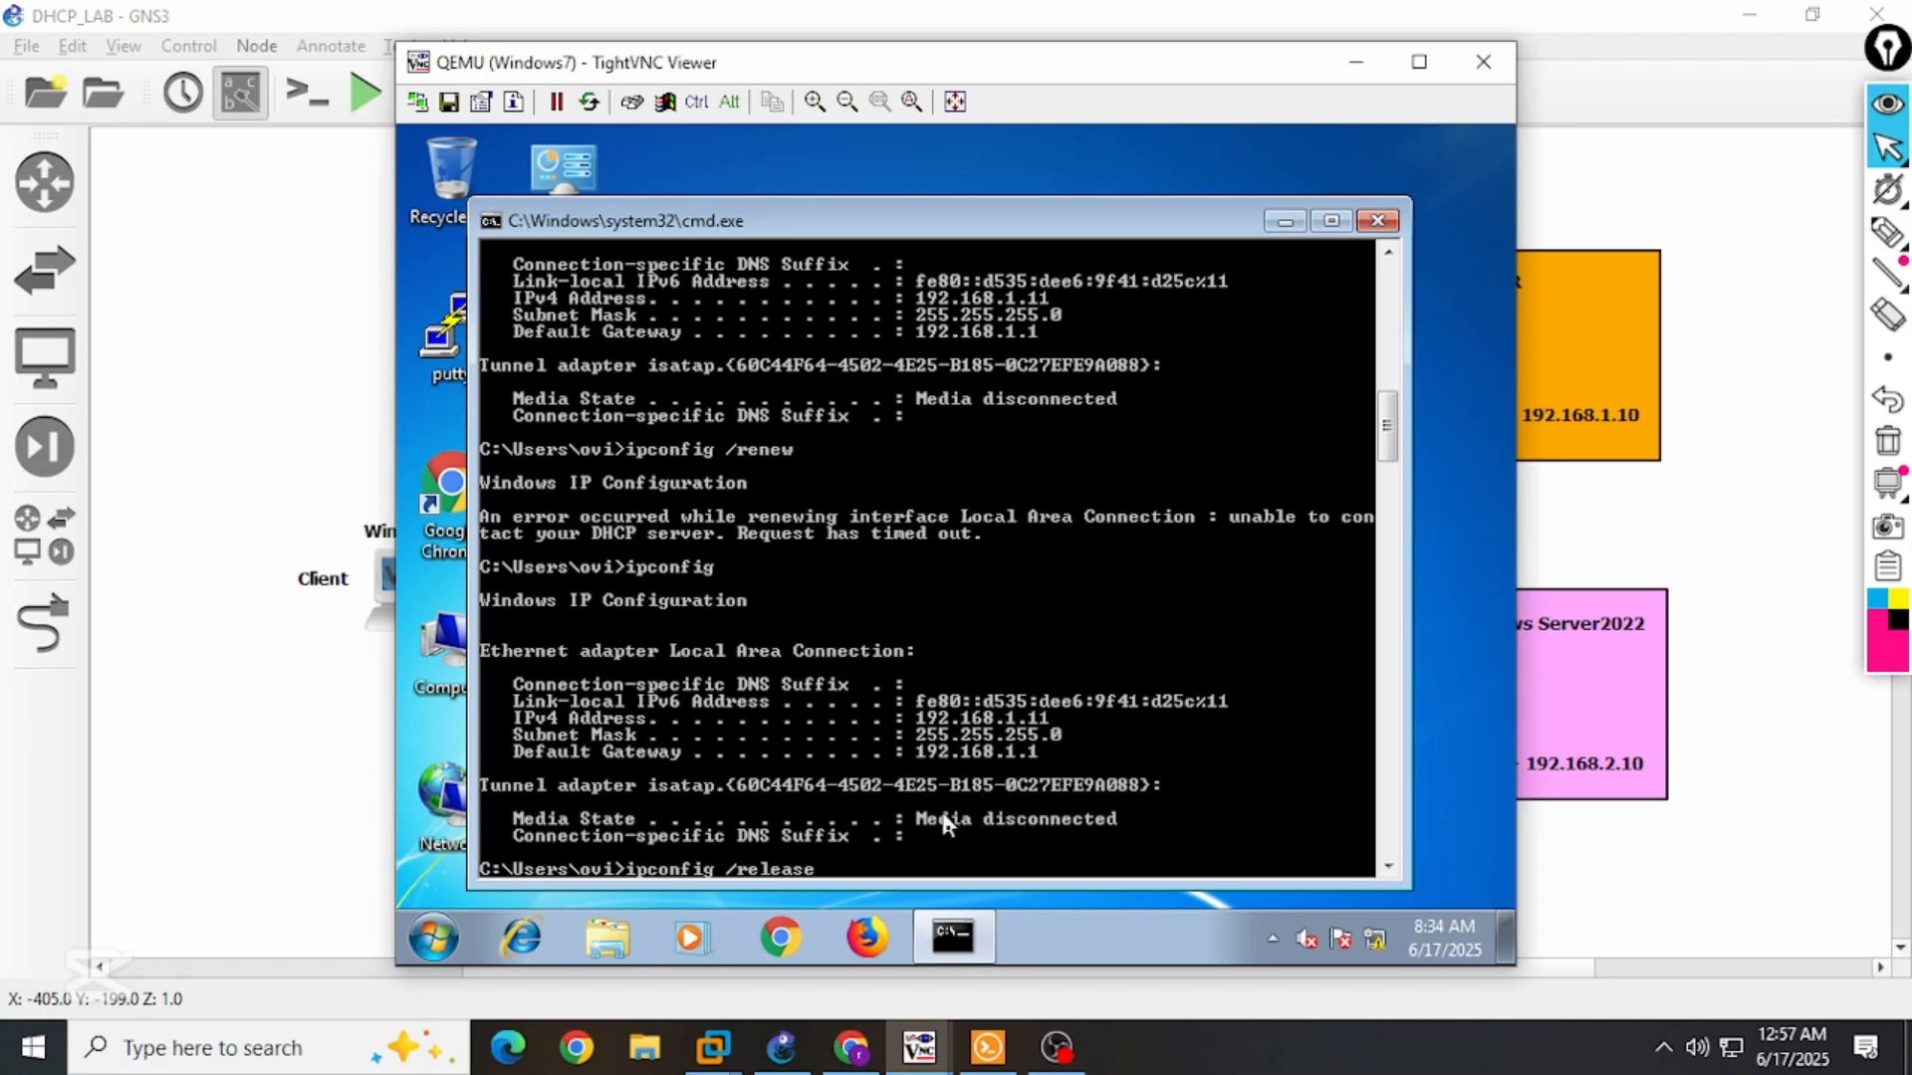
{"action": "type", "text": "e"}
{"action": "key", "text": "Return"}
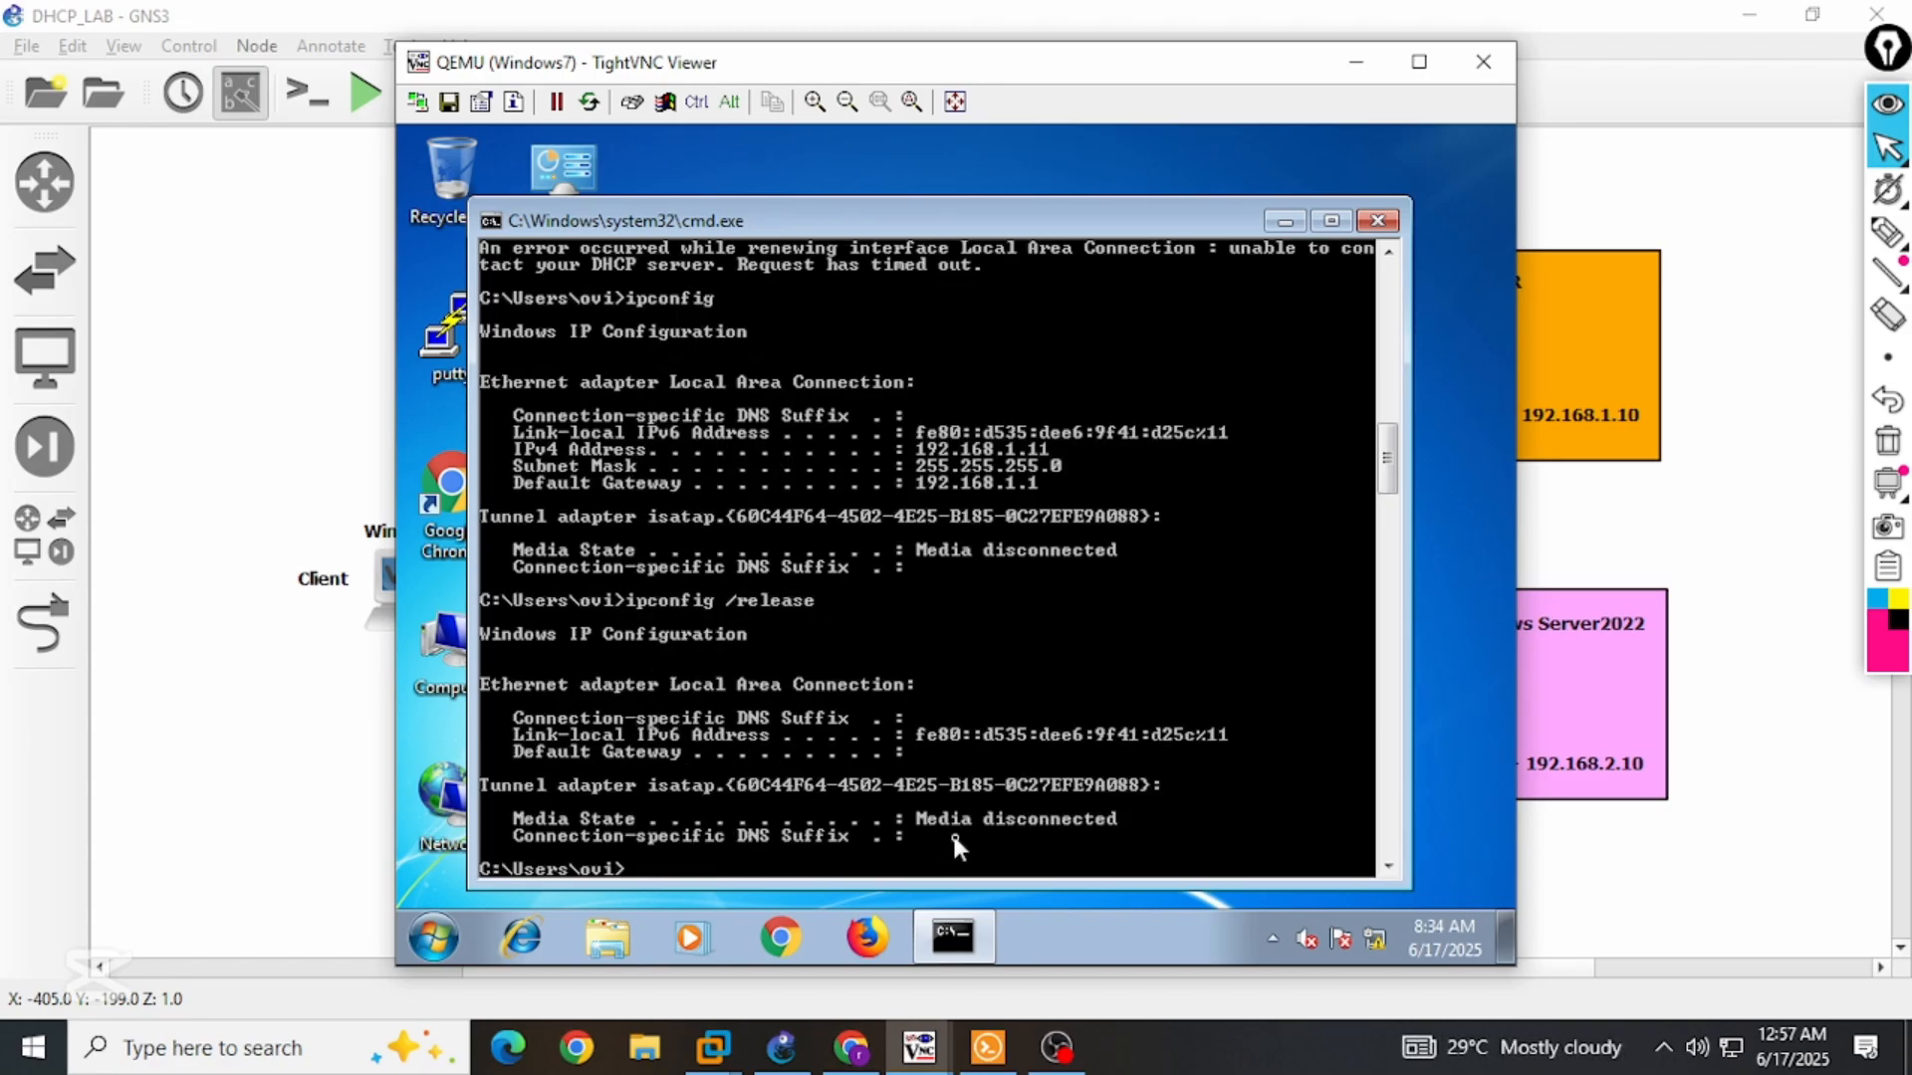
Try to renew the Windows7 client's released lease with ipconfig /renew and abort the pending request.
{"action": "key", "text": "Up"}
{"action": "key", "text": "BackSpace"}
{"action": "key", "text": "BackSpace"}
{"action": "key", "text": "BackSpace"}
{"action": "key", "text": "BackSpace"}
{"action": "key", "text": "BackSpace"}
{"action": "type", "text": "new"}
{"action": "key", "text": "Return"}
{"action": "key", "text": "ctrl"}
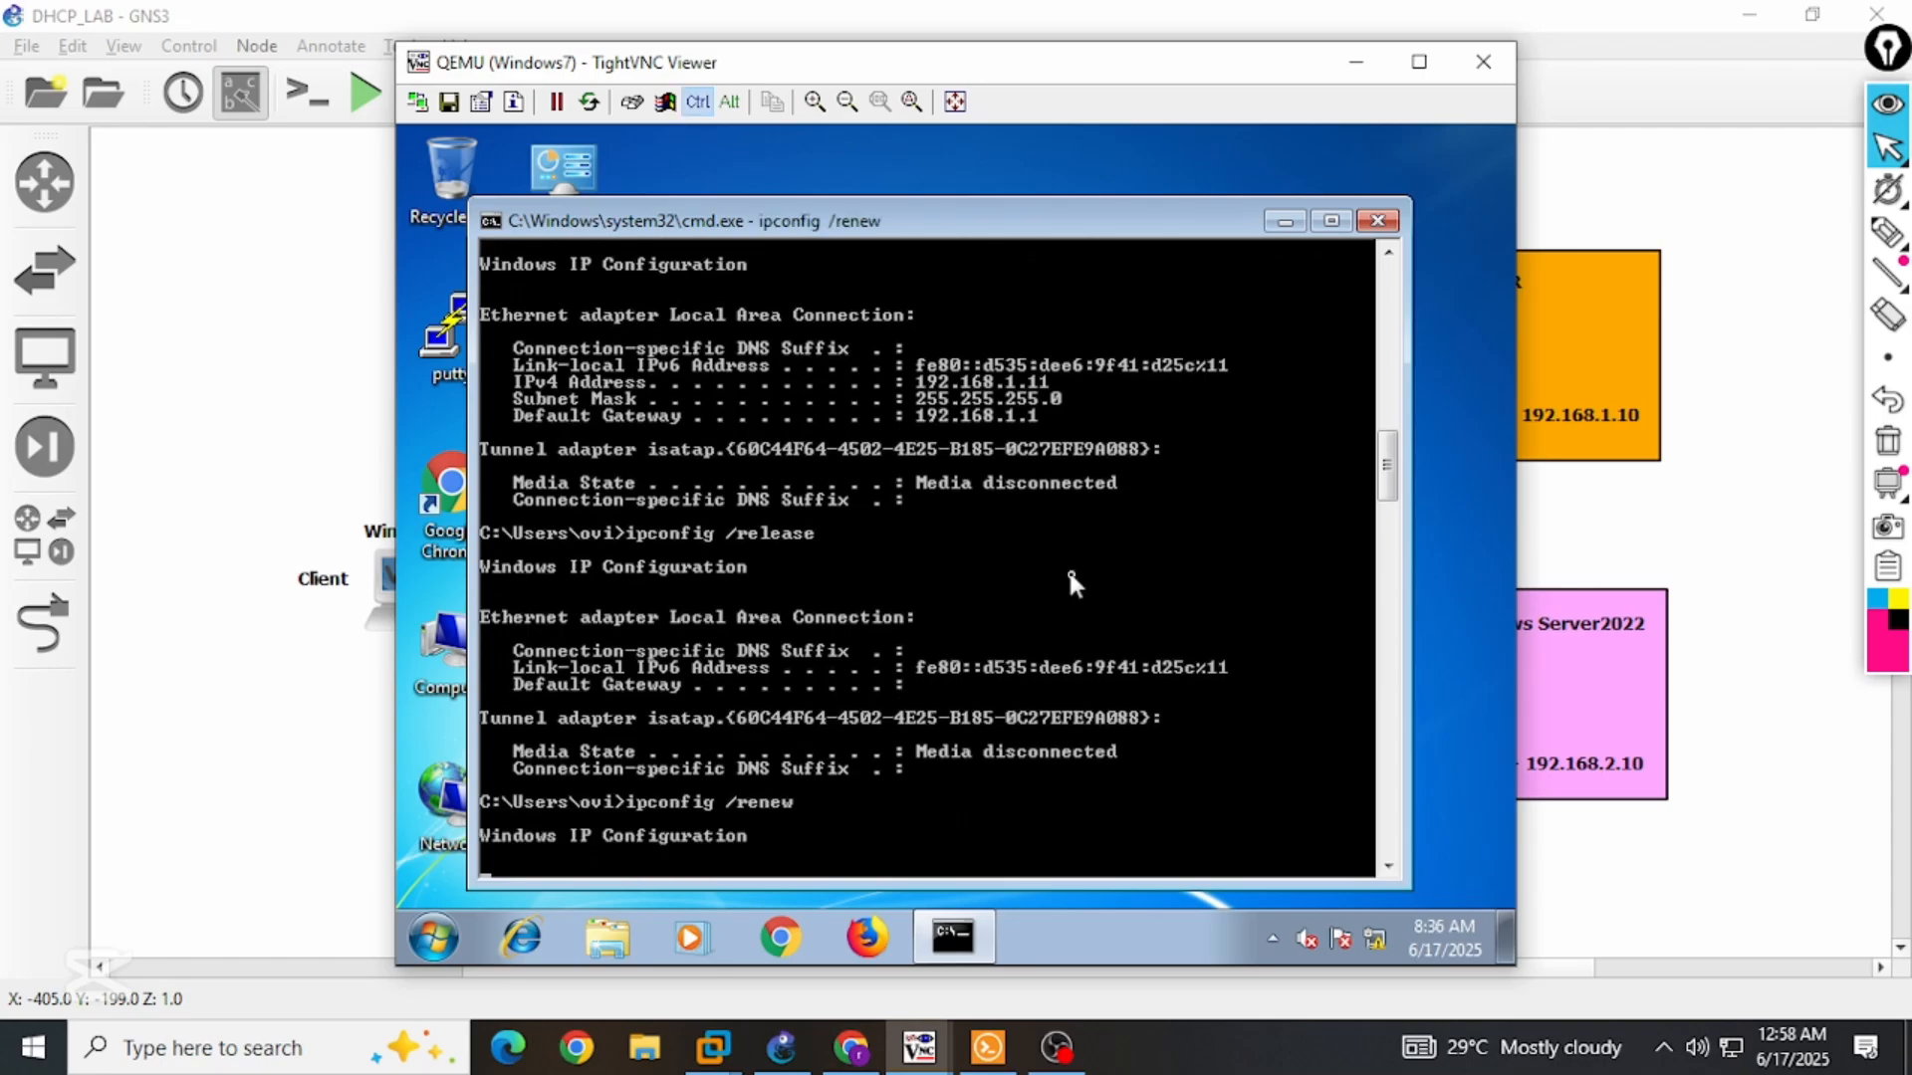
{"action": "key", "text": "ctrl+c"}
{"action": "key", "text": "Return"}
Correct the mistyped command and run ipconfig to check which address the client has without a lease.
{"action": "type", "text": "sh"}
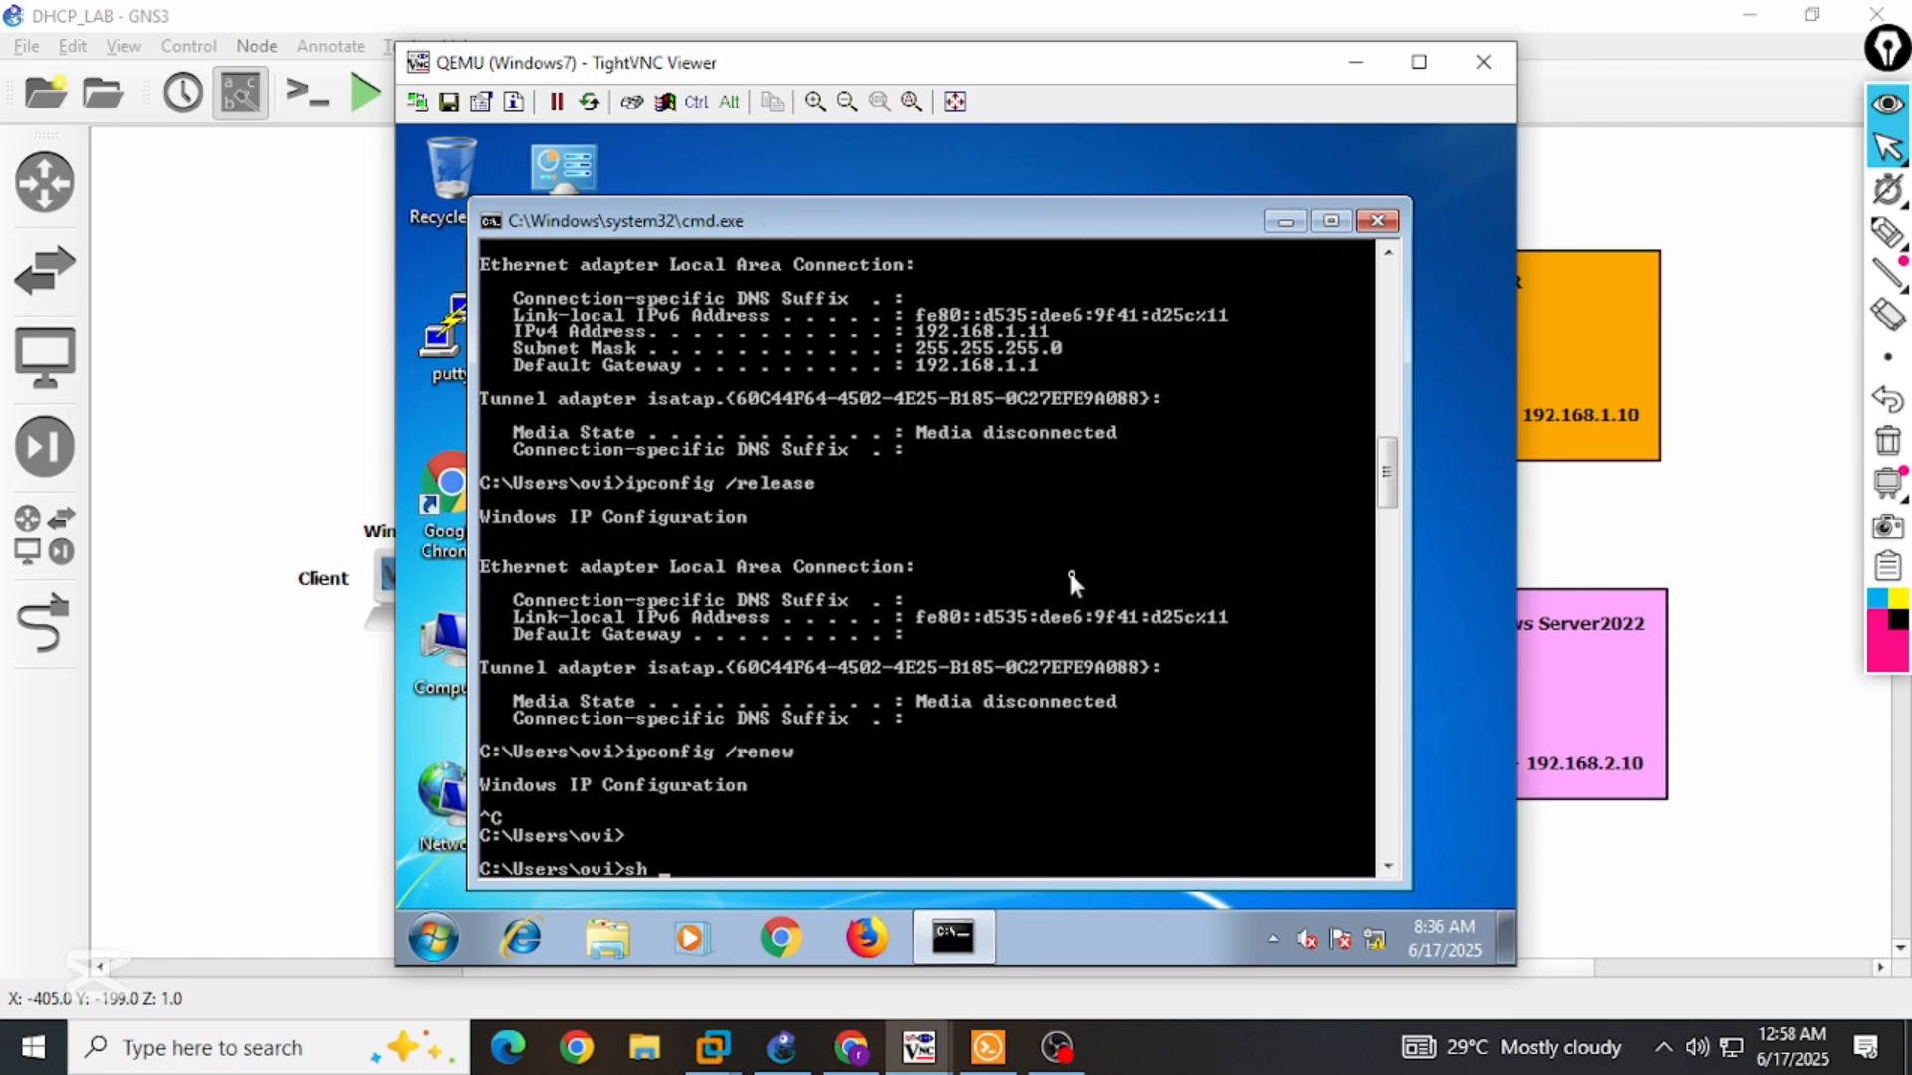
{"action": "key", "text": "BackSpace"}
{"action": "key", "text": "BackSpace"}
{"action": "type", "text": "ipconfig"}
{"action": "key", "text": "Return"}
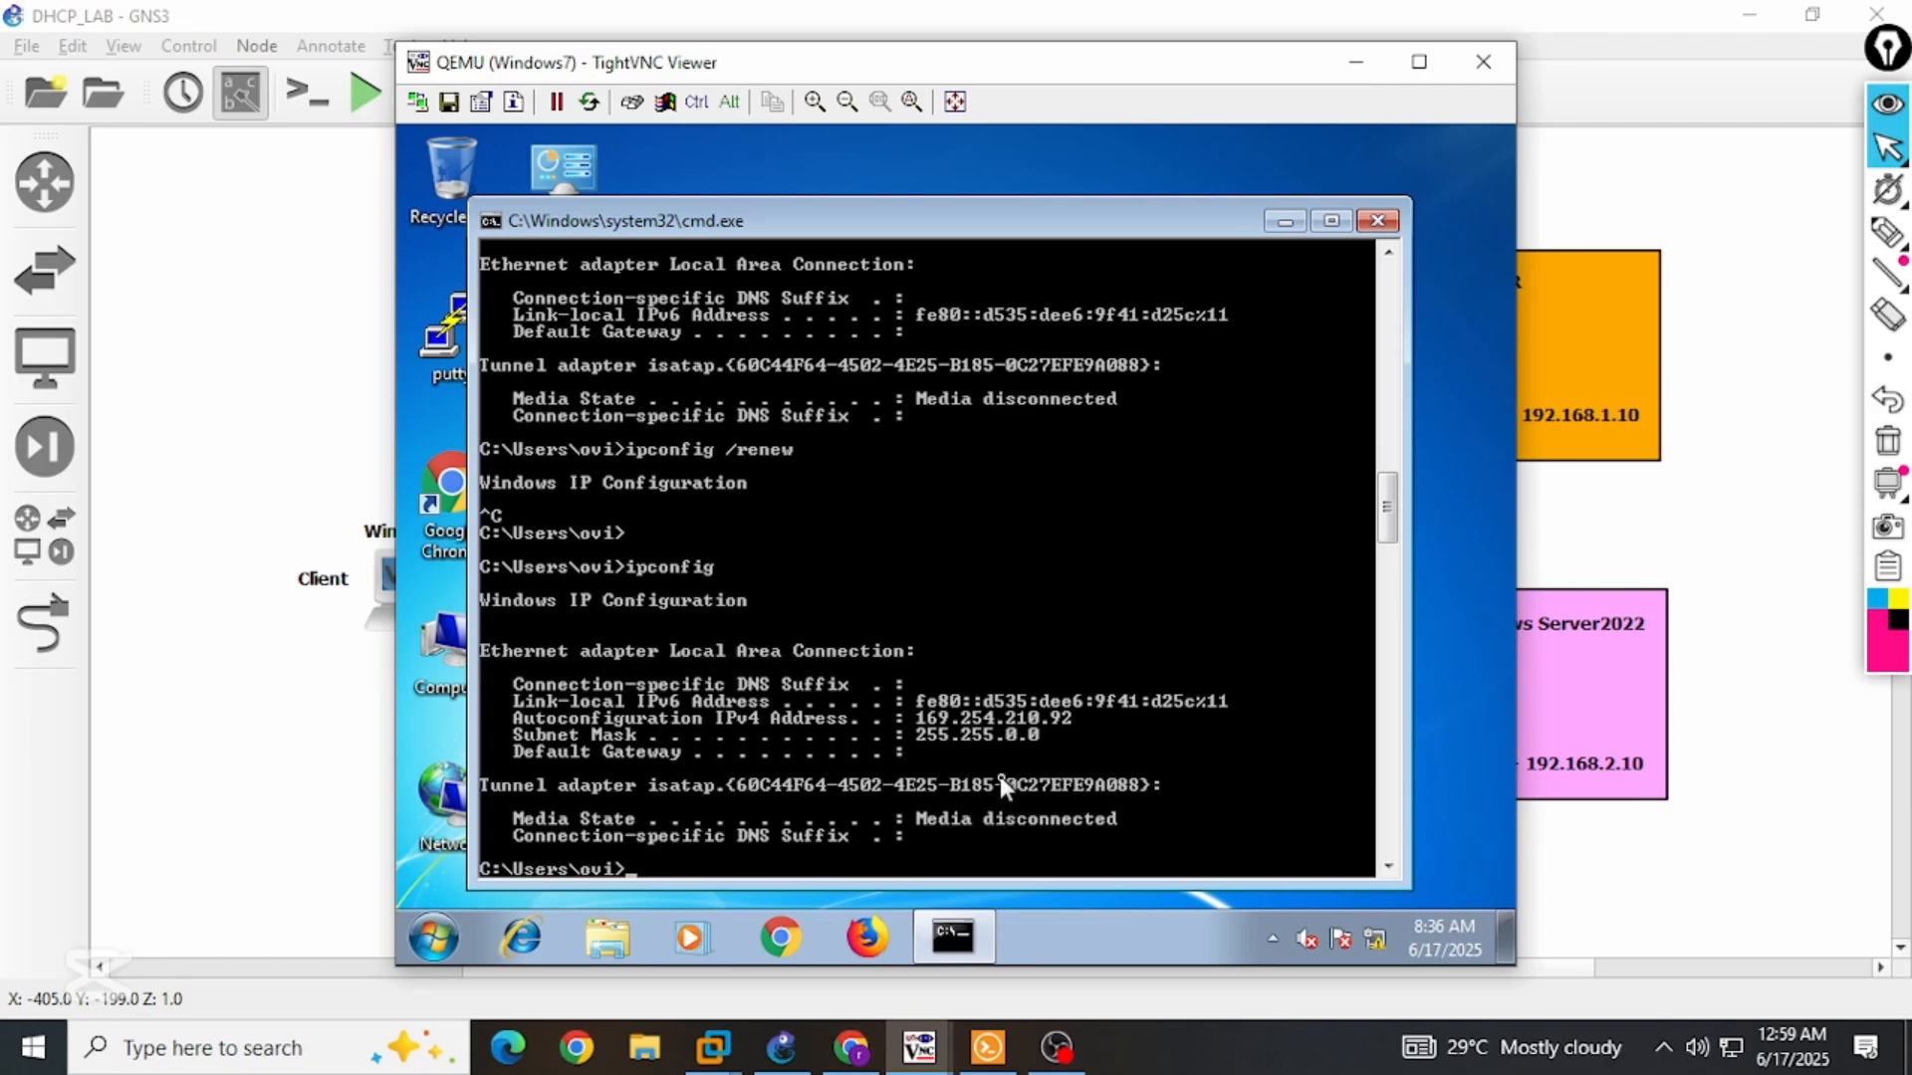
{"action": "left_click", "coordinate": [1887, 232]}
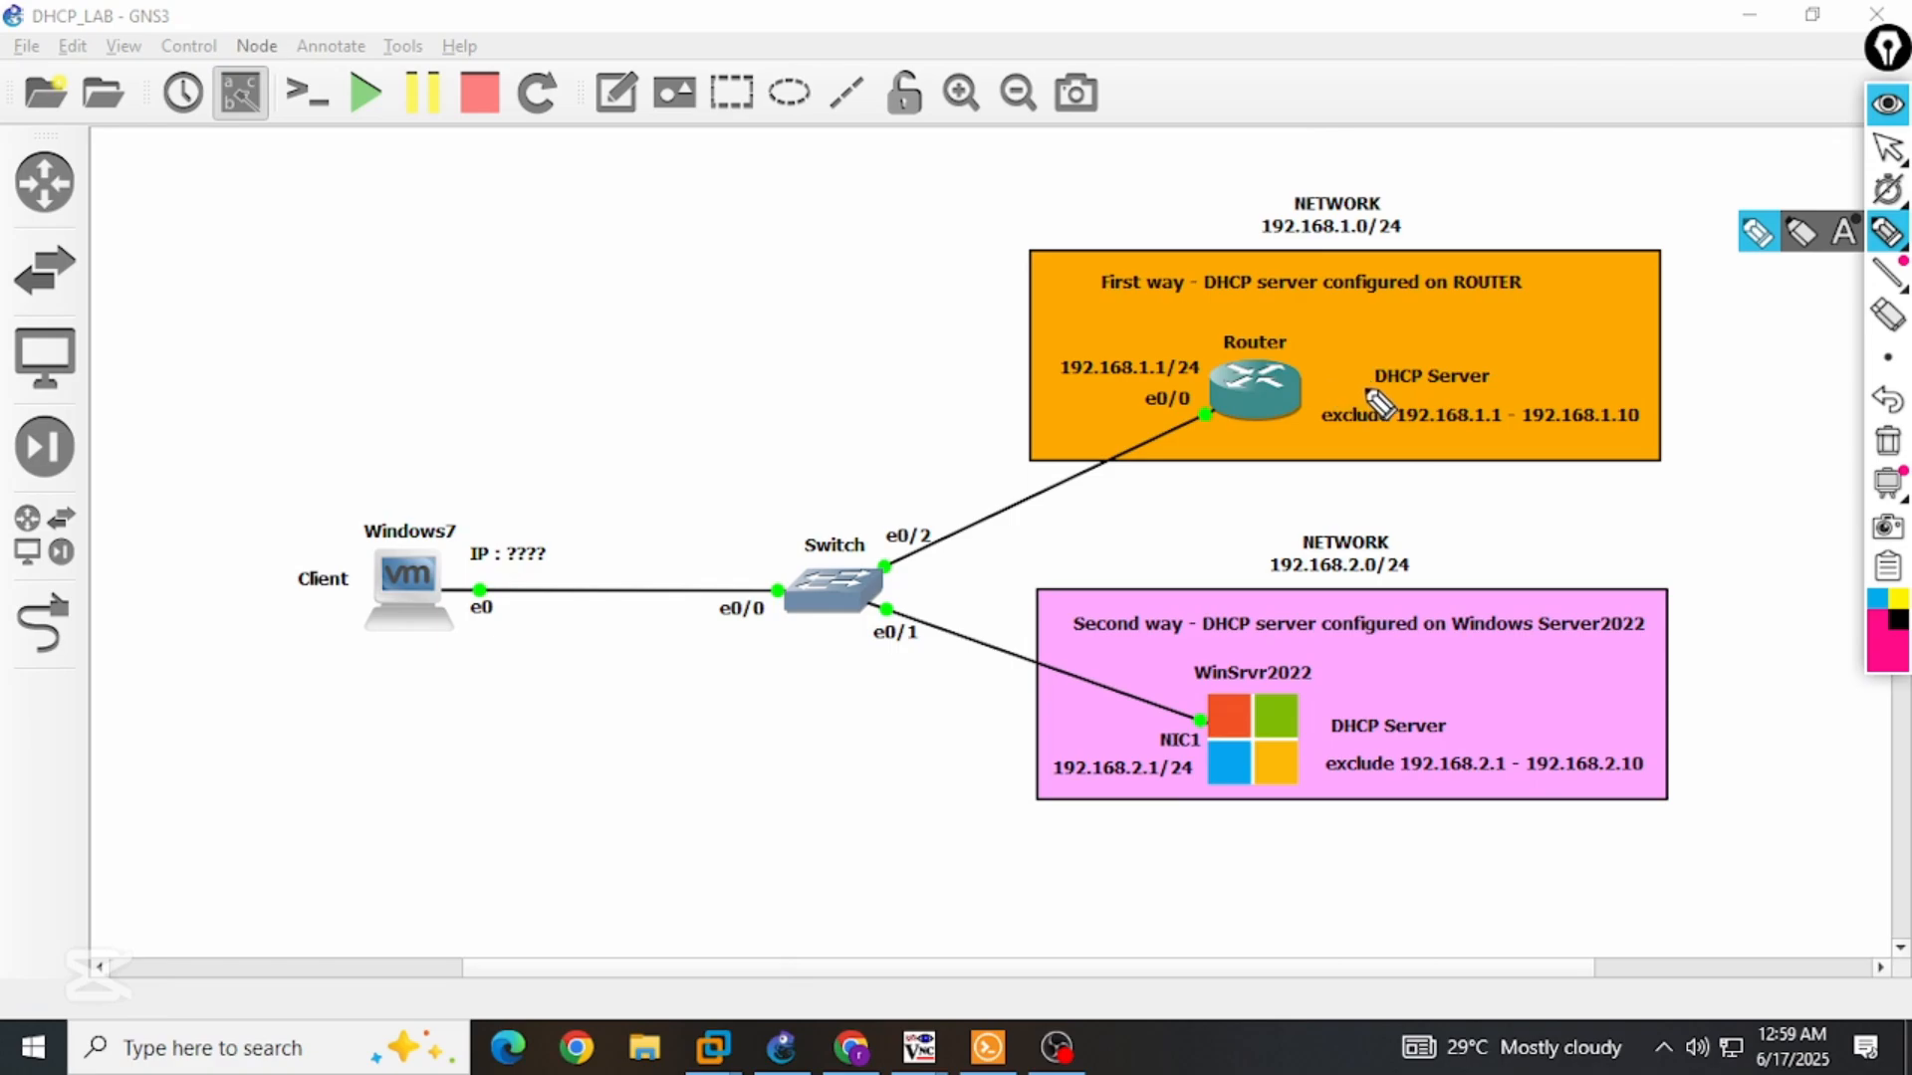
{"action": "left_click_drag", "start_coordinate": [1367, 391], "coordinate": [1488, 388]}
{"action": "left_click_drag", "start_coordinate": [1311, 374], "coordinate": [1377, 338]}
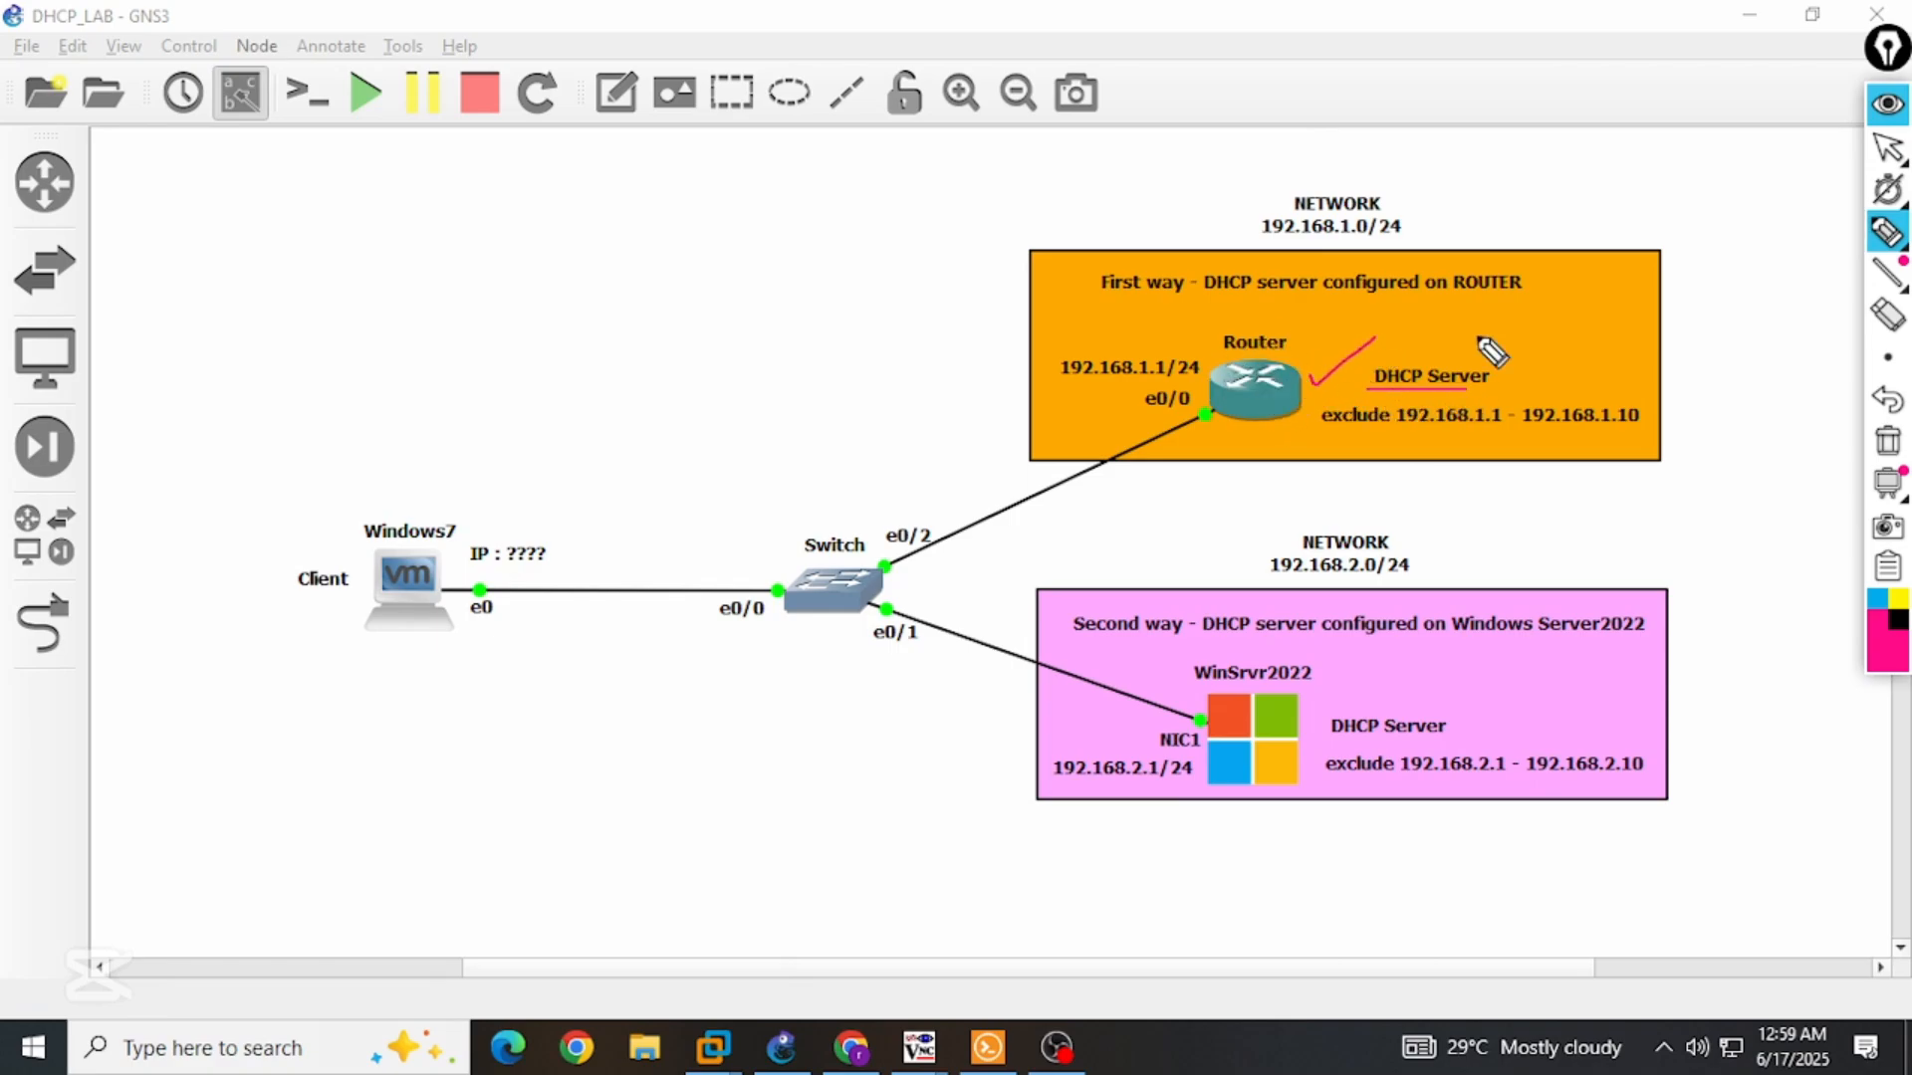
{"action": "key", "text": "Escape"}
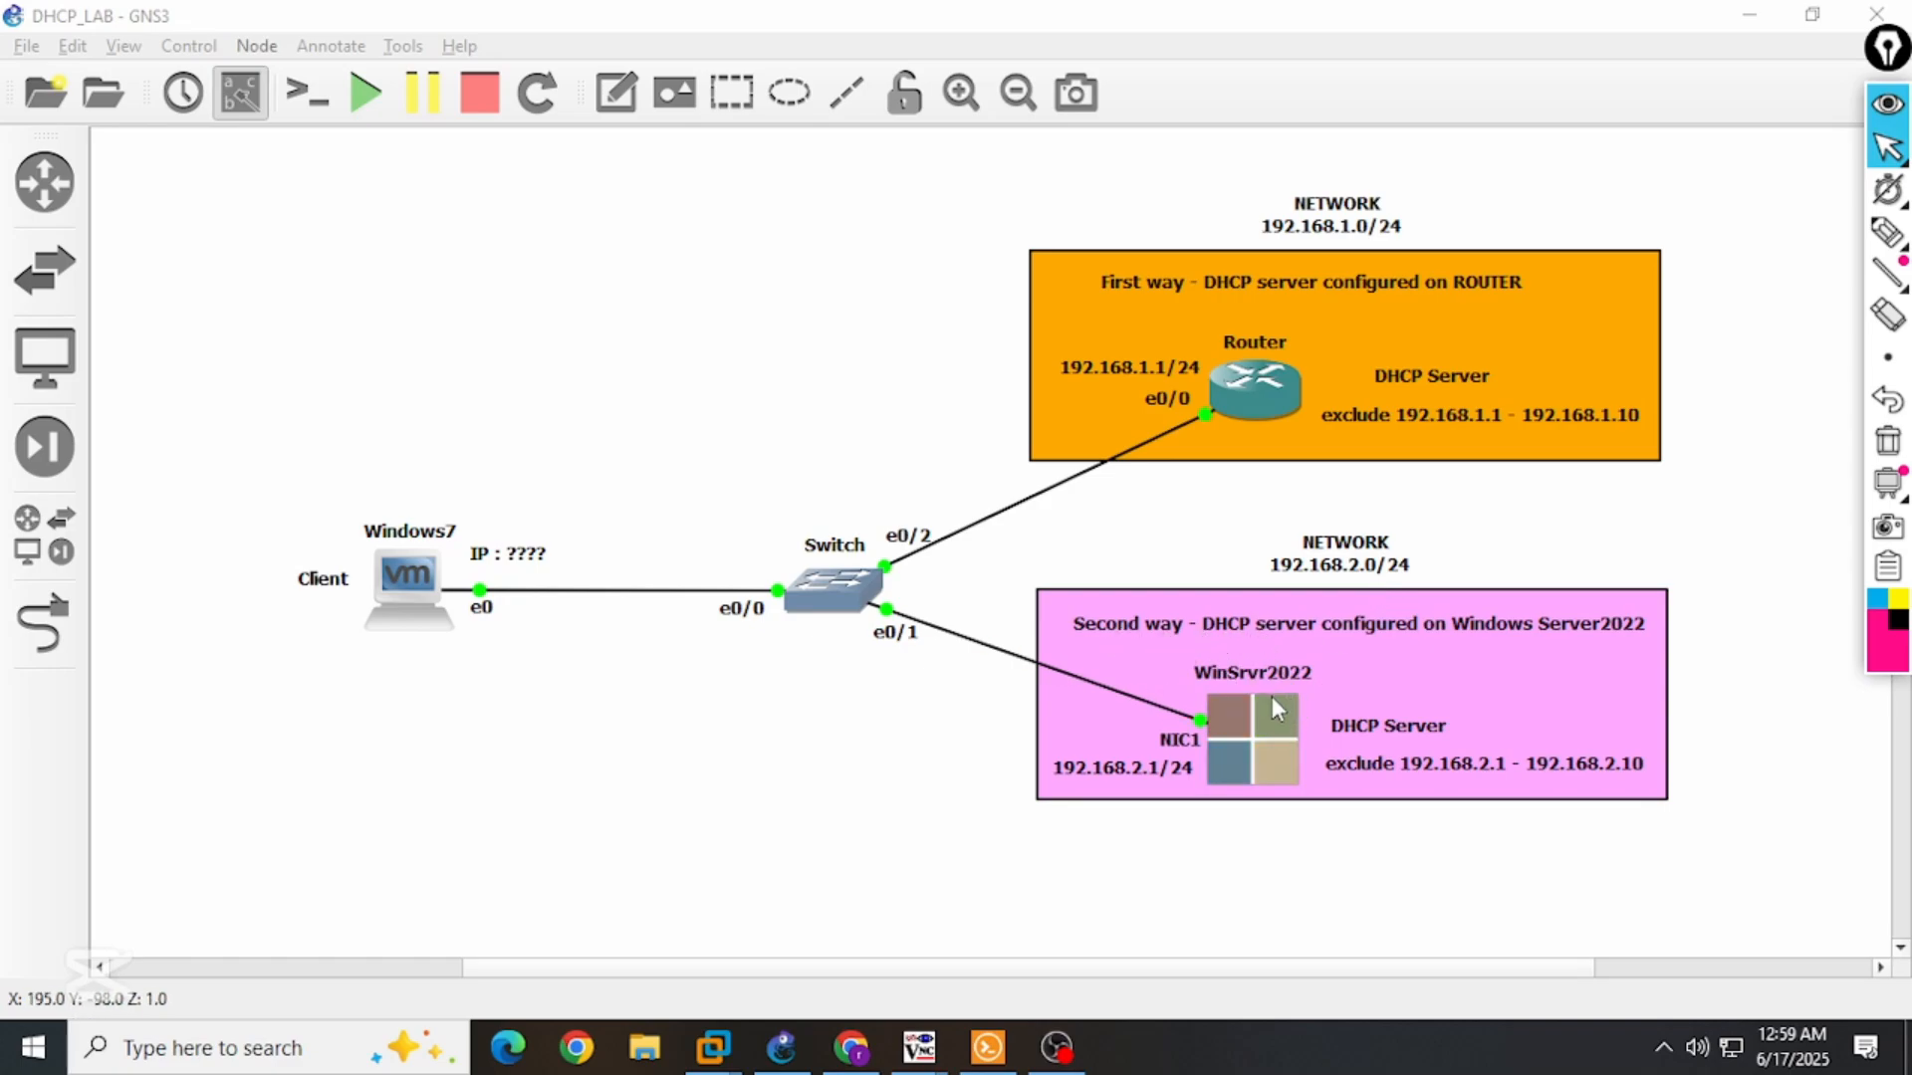
{"action": "left_click", "coordinate": [849, 846]}
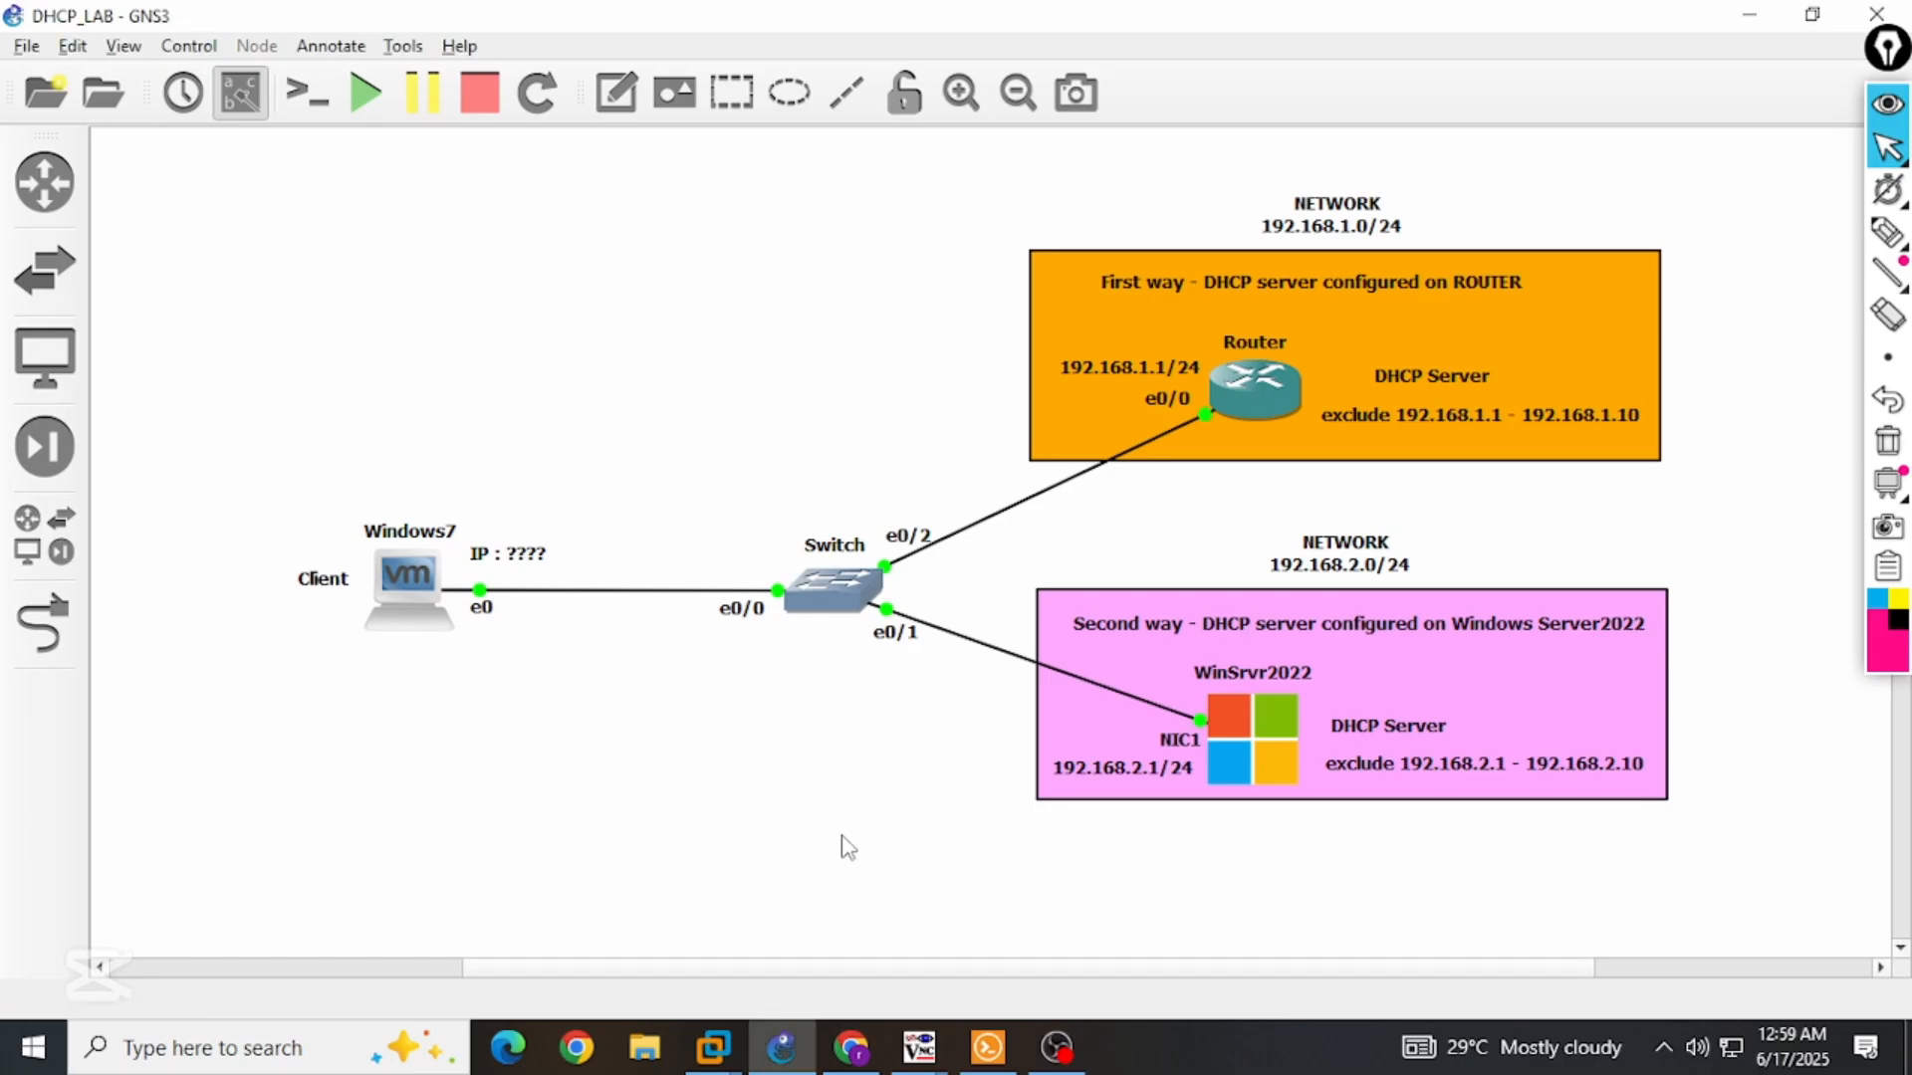
Switch to the WinSrvr2022 machine in TightVNC Viewer and open the Ethernet adapter's Internet Protocol Version 4 properties.
{"action": "mouse_move", "coordinate": [918, 1046]}
{"action": "left_click", "coordinate": [995, 956]}
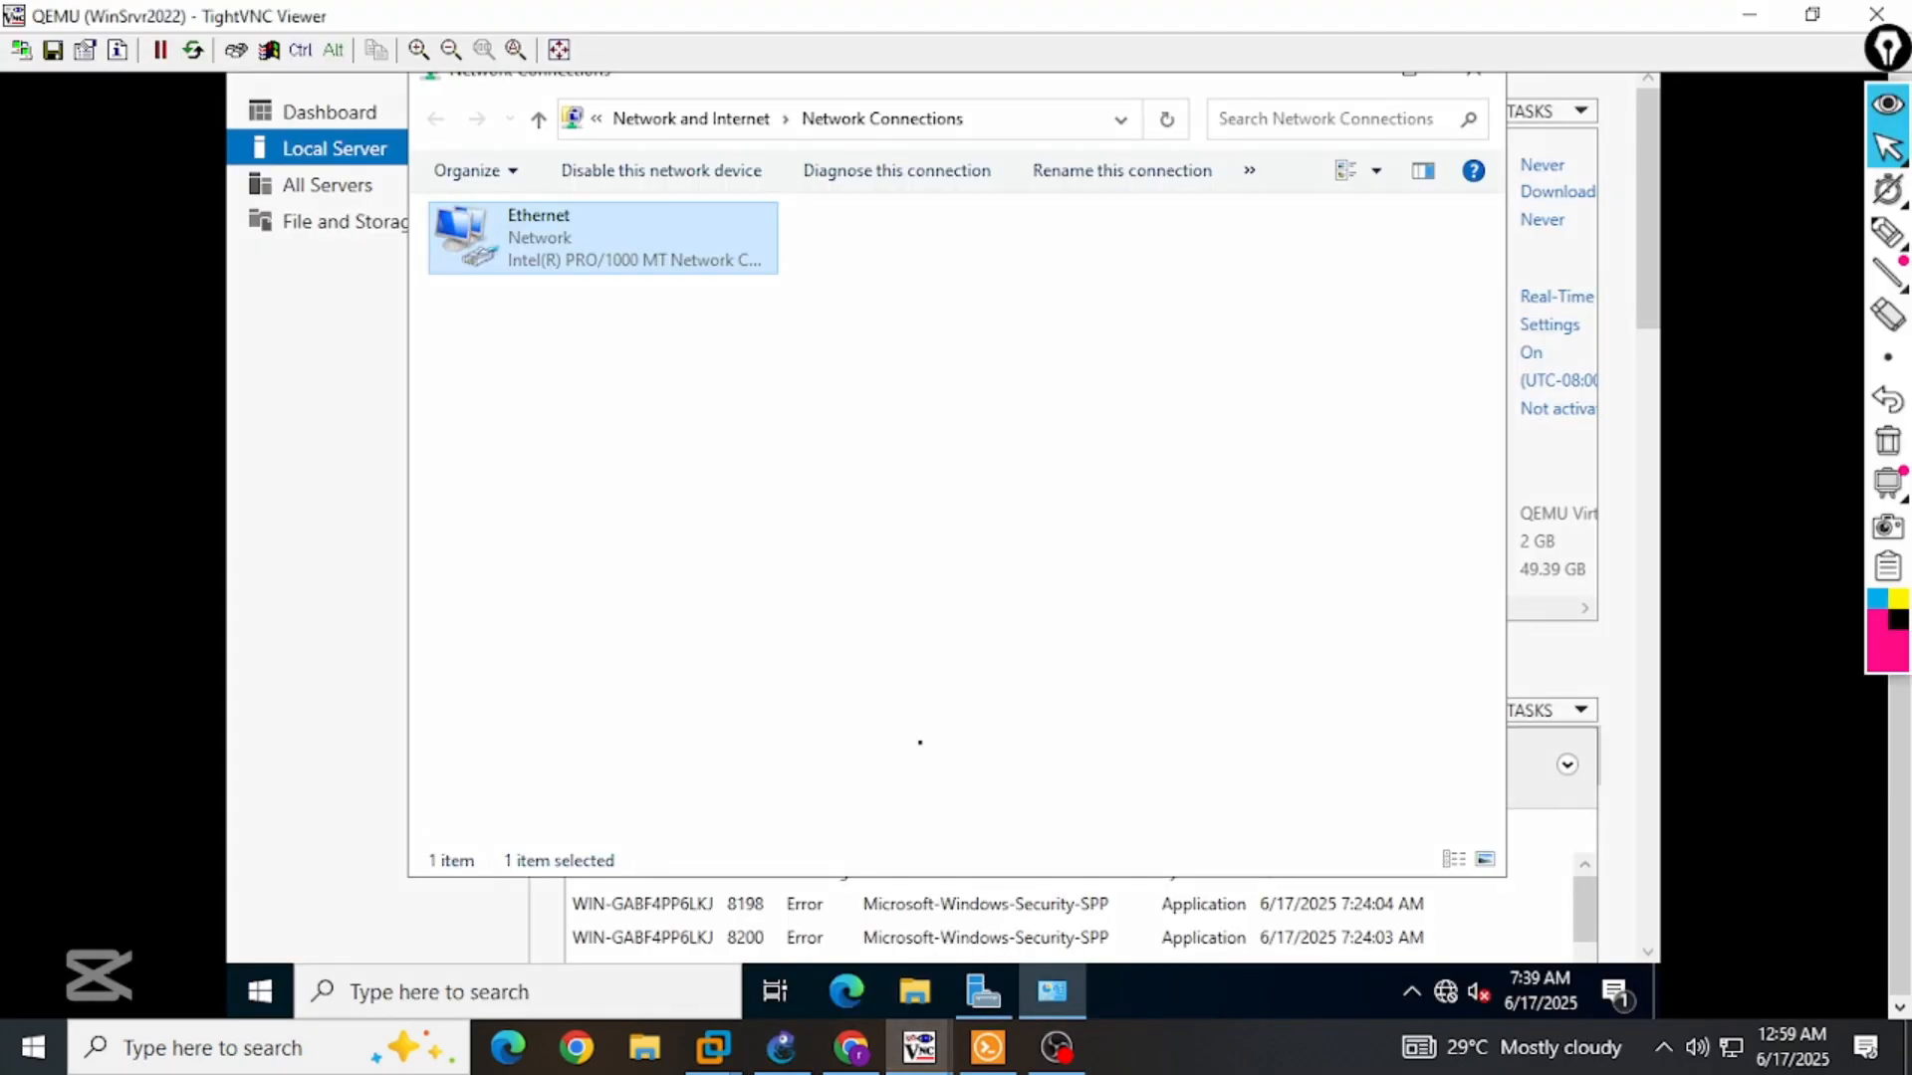
{"action": "double_click", "coordinate": [627, 256]}
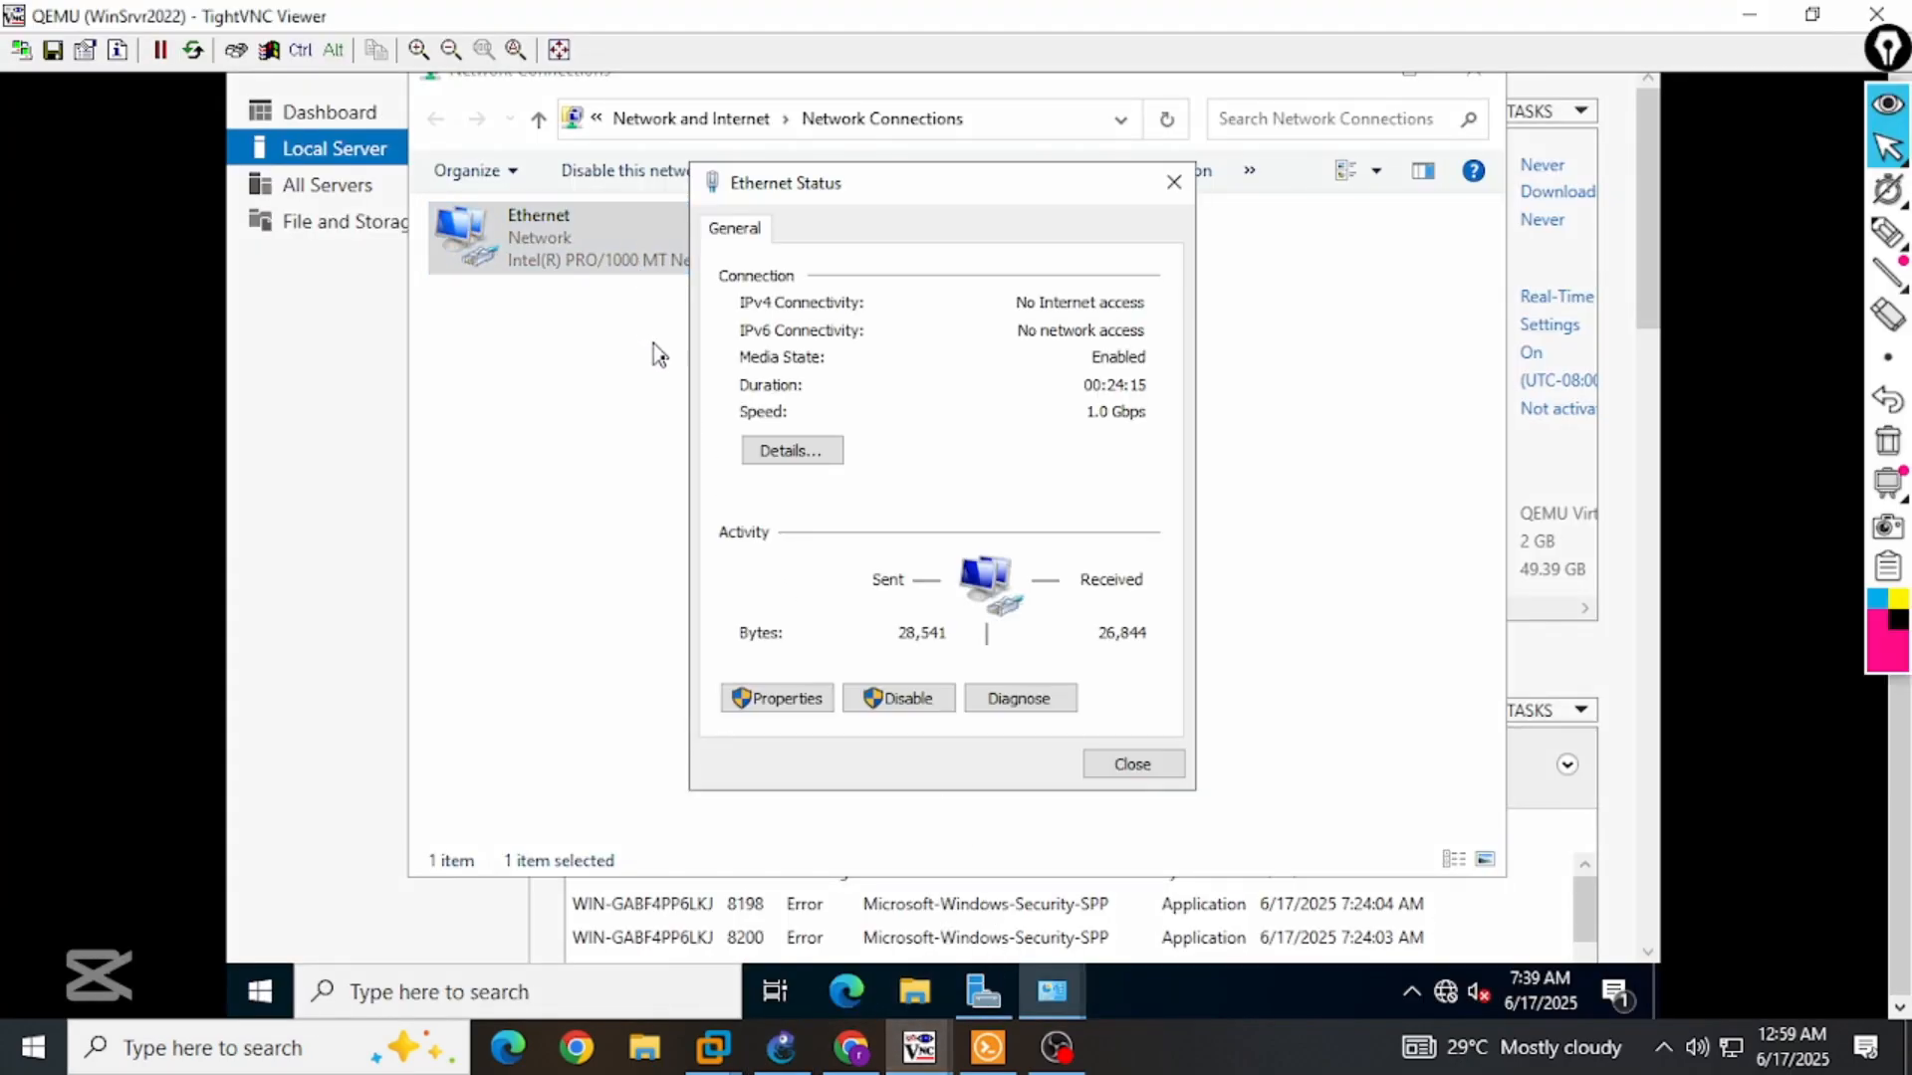
{"action": "left_click", "coordinate": [804, 456]}
{"action": "key", "text": "Escape"}
{"action": "left_click", "coordinate": [776, 695]}
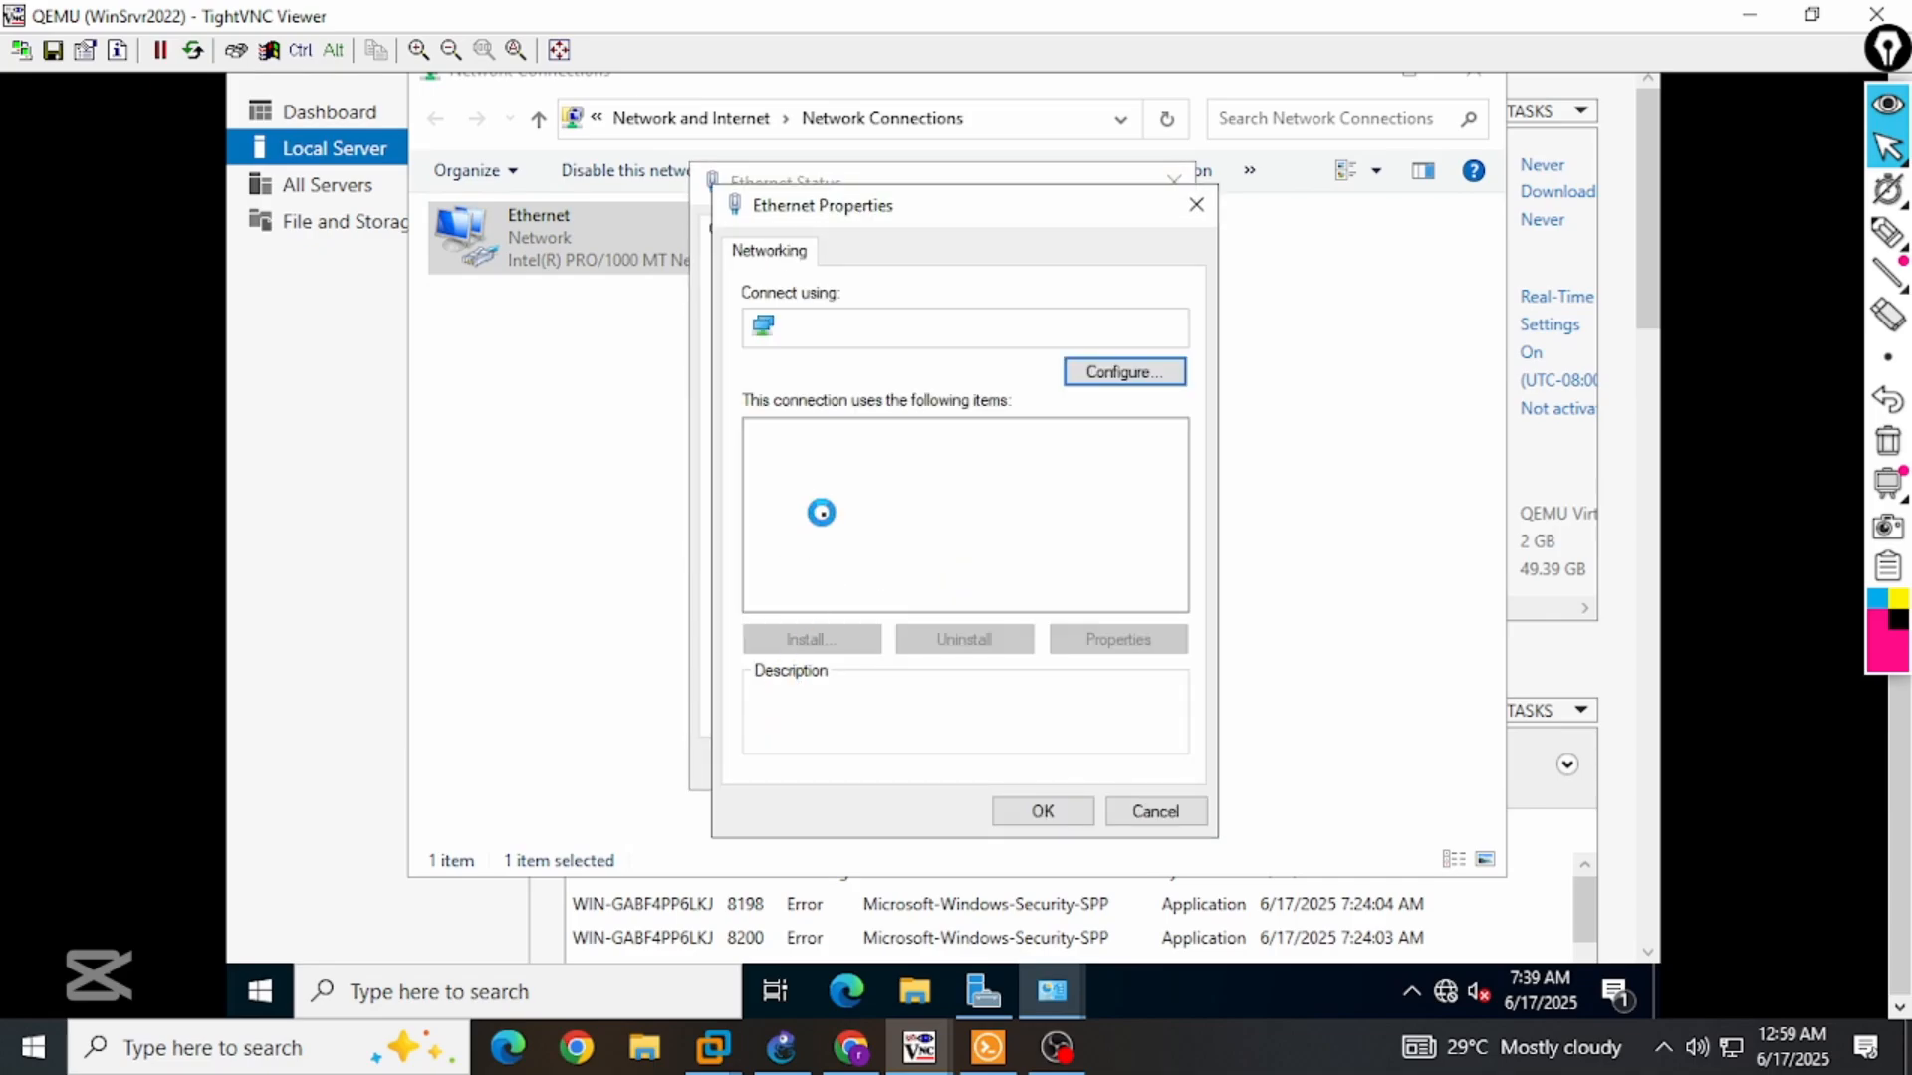
{"action": "double_click", "coordinate": [917, 506]}
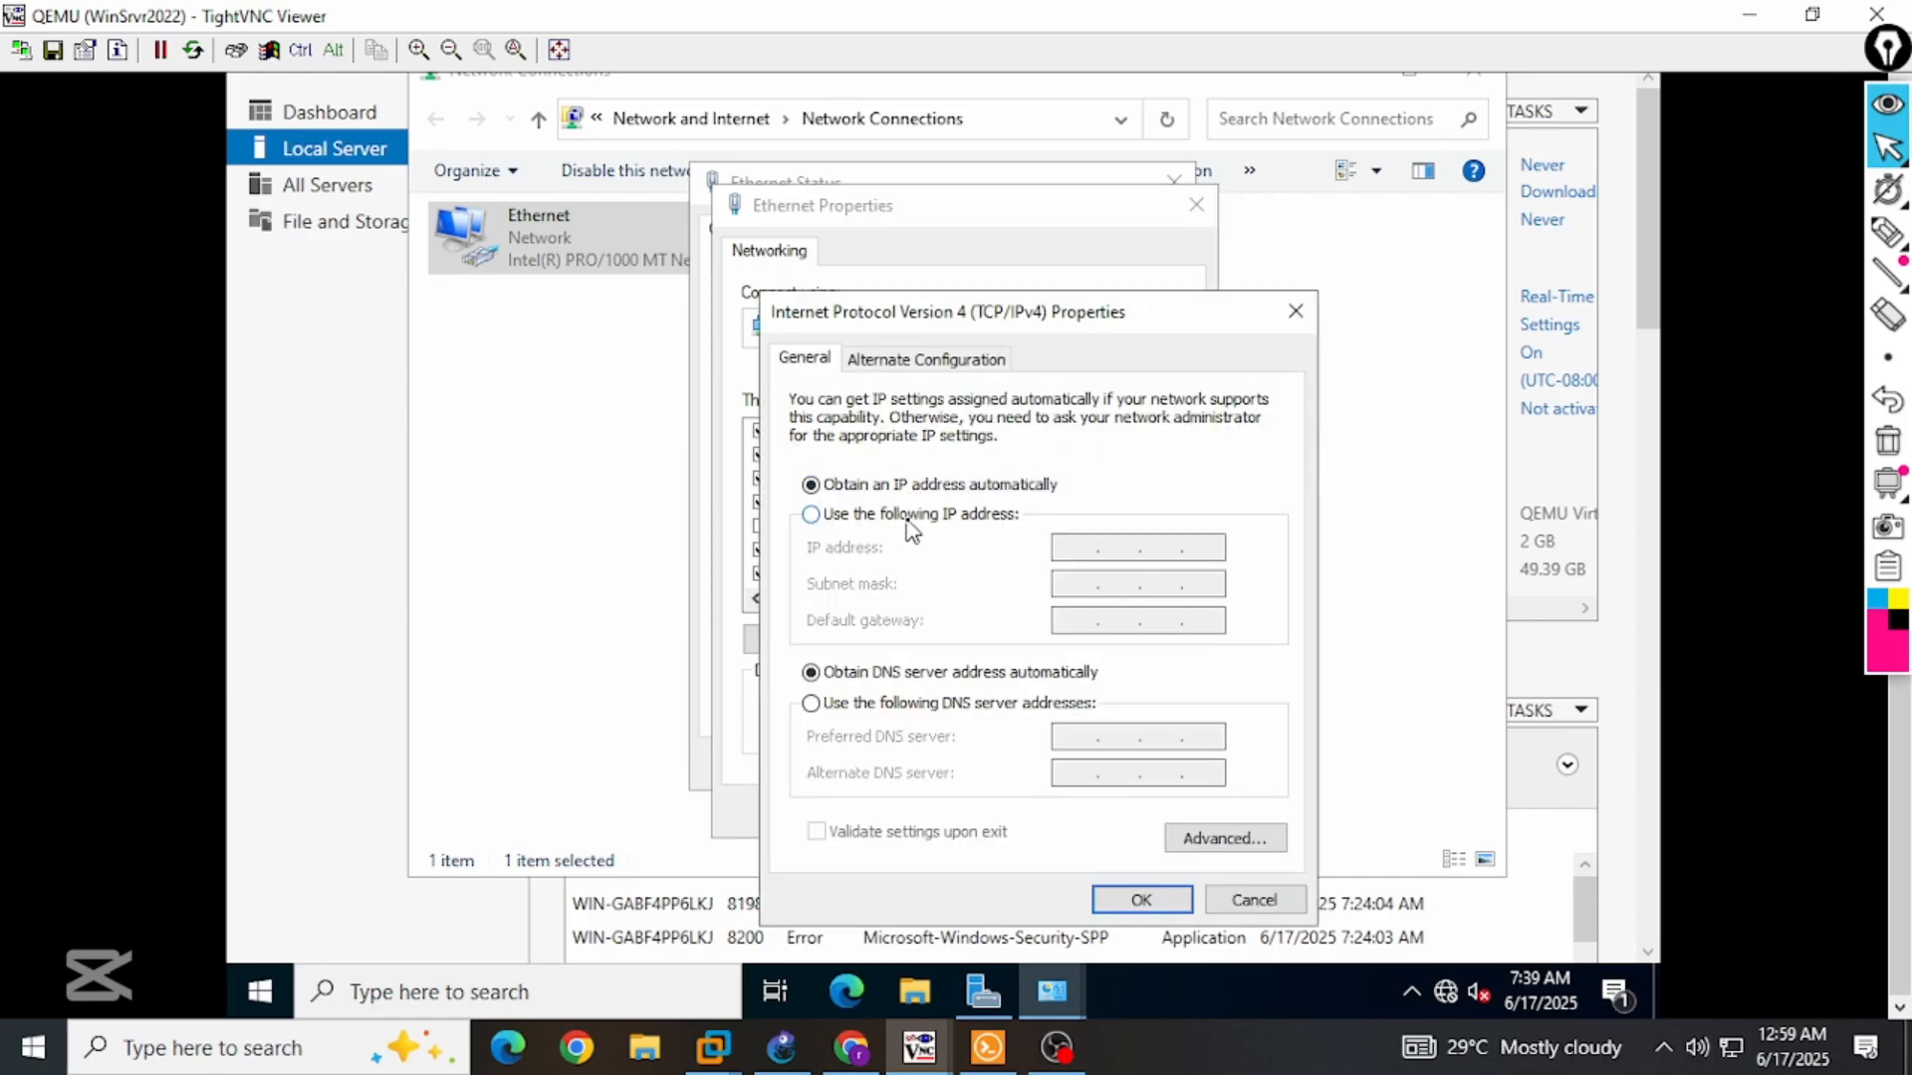
Assign the Ethernet adapter the static IP address 192.168.2.1 with subnet mask 255.255.255.0, apply it, and close the adapter's dialogs.
{"action": "left_click", "coordinate": [908, 525]}
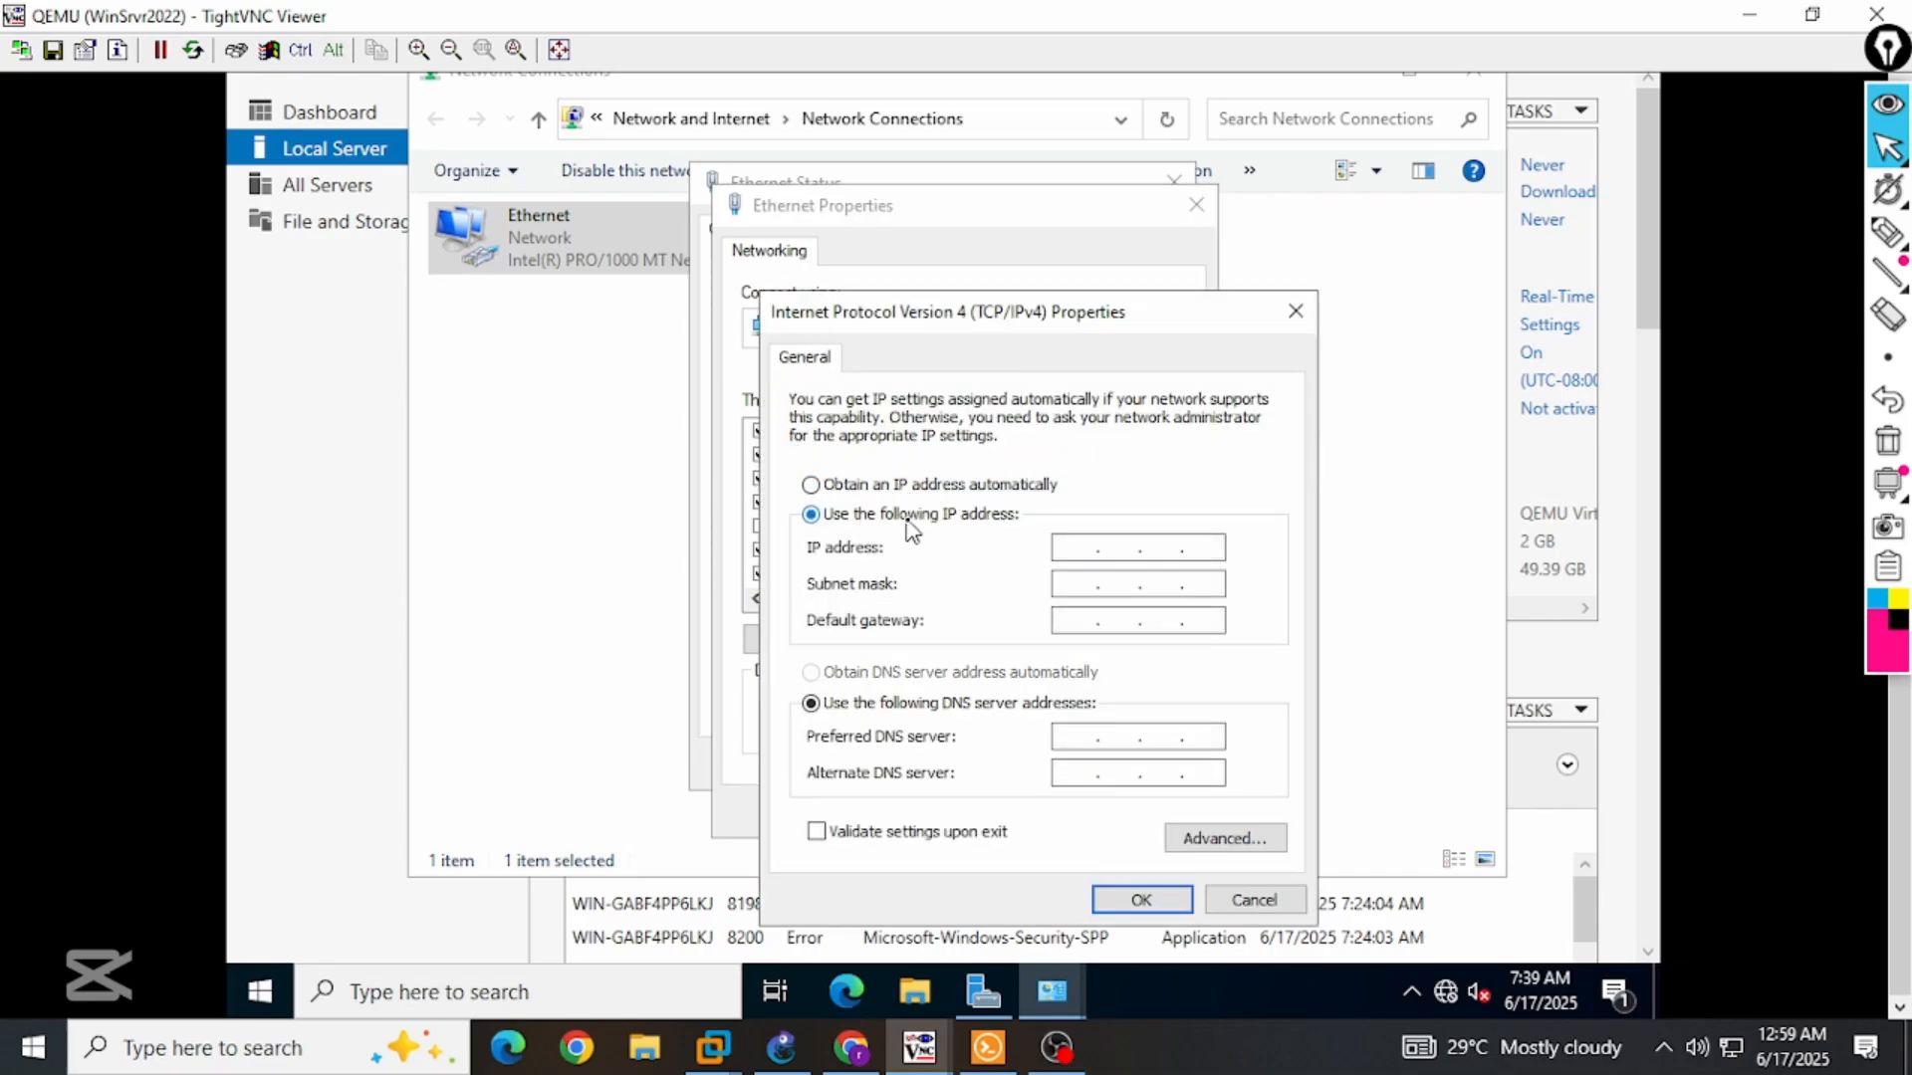
{"action": "left_click", "coordinate": [1079, 554]}
{"action": "type", "text": "192 . 168 . 1 ."}
{"action": "key", "text": "Tab"}
{"action": "double_click", "coordinate": [1076, 548]}
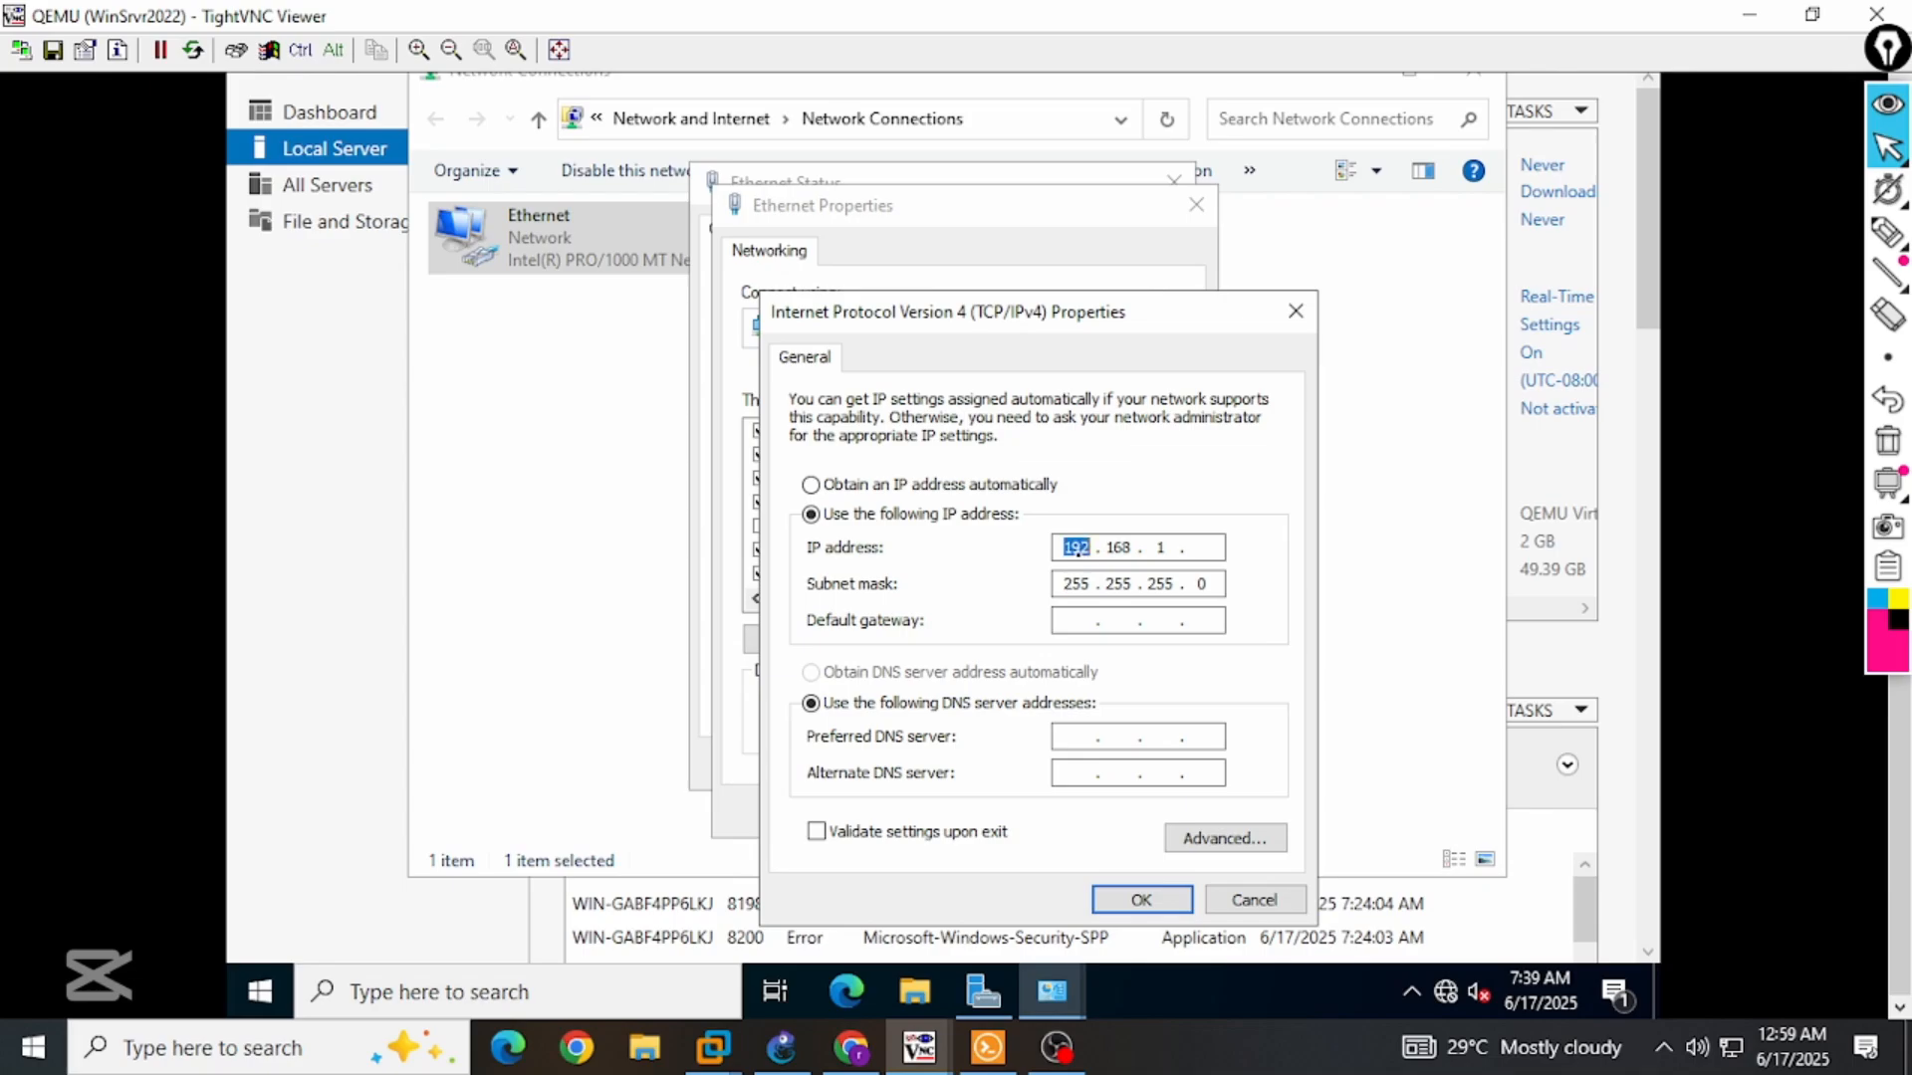
{"action": "type", "text": "192"}
{"action": "key", "text": "Tab"}
{"action": "left_click", "coordinate": [1133, 900]}
{"action": "left_click", "coordinate": [1197, 546]}
{"action": "type", "text": "1"}
{"action": "left_click", "coordinate": [1139, 900]}
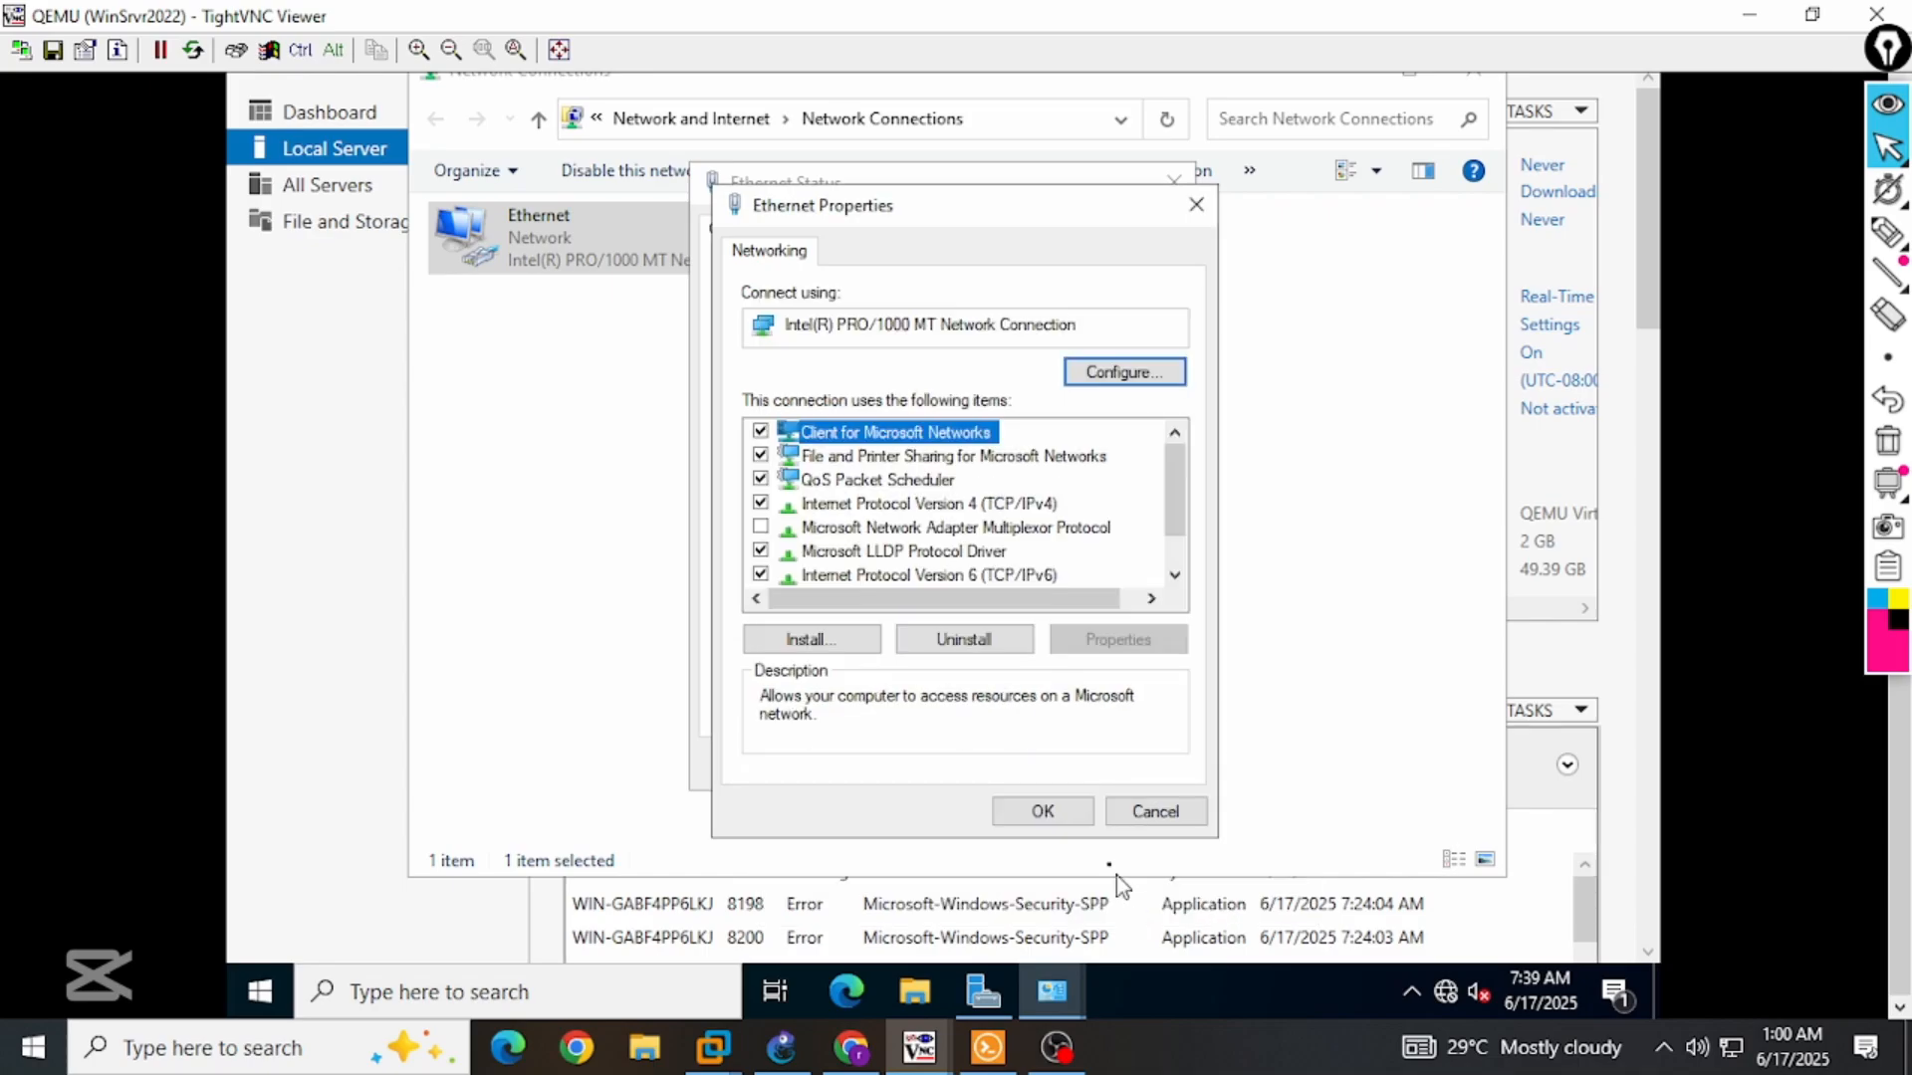
{"action": "left_click", "coordinate": [1064, 824]}
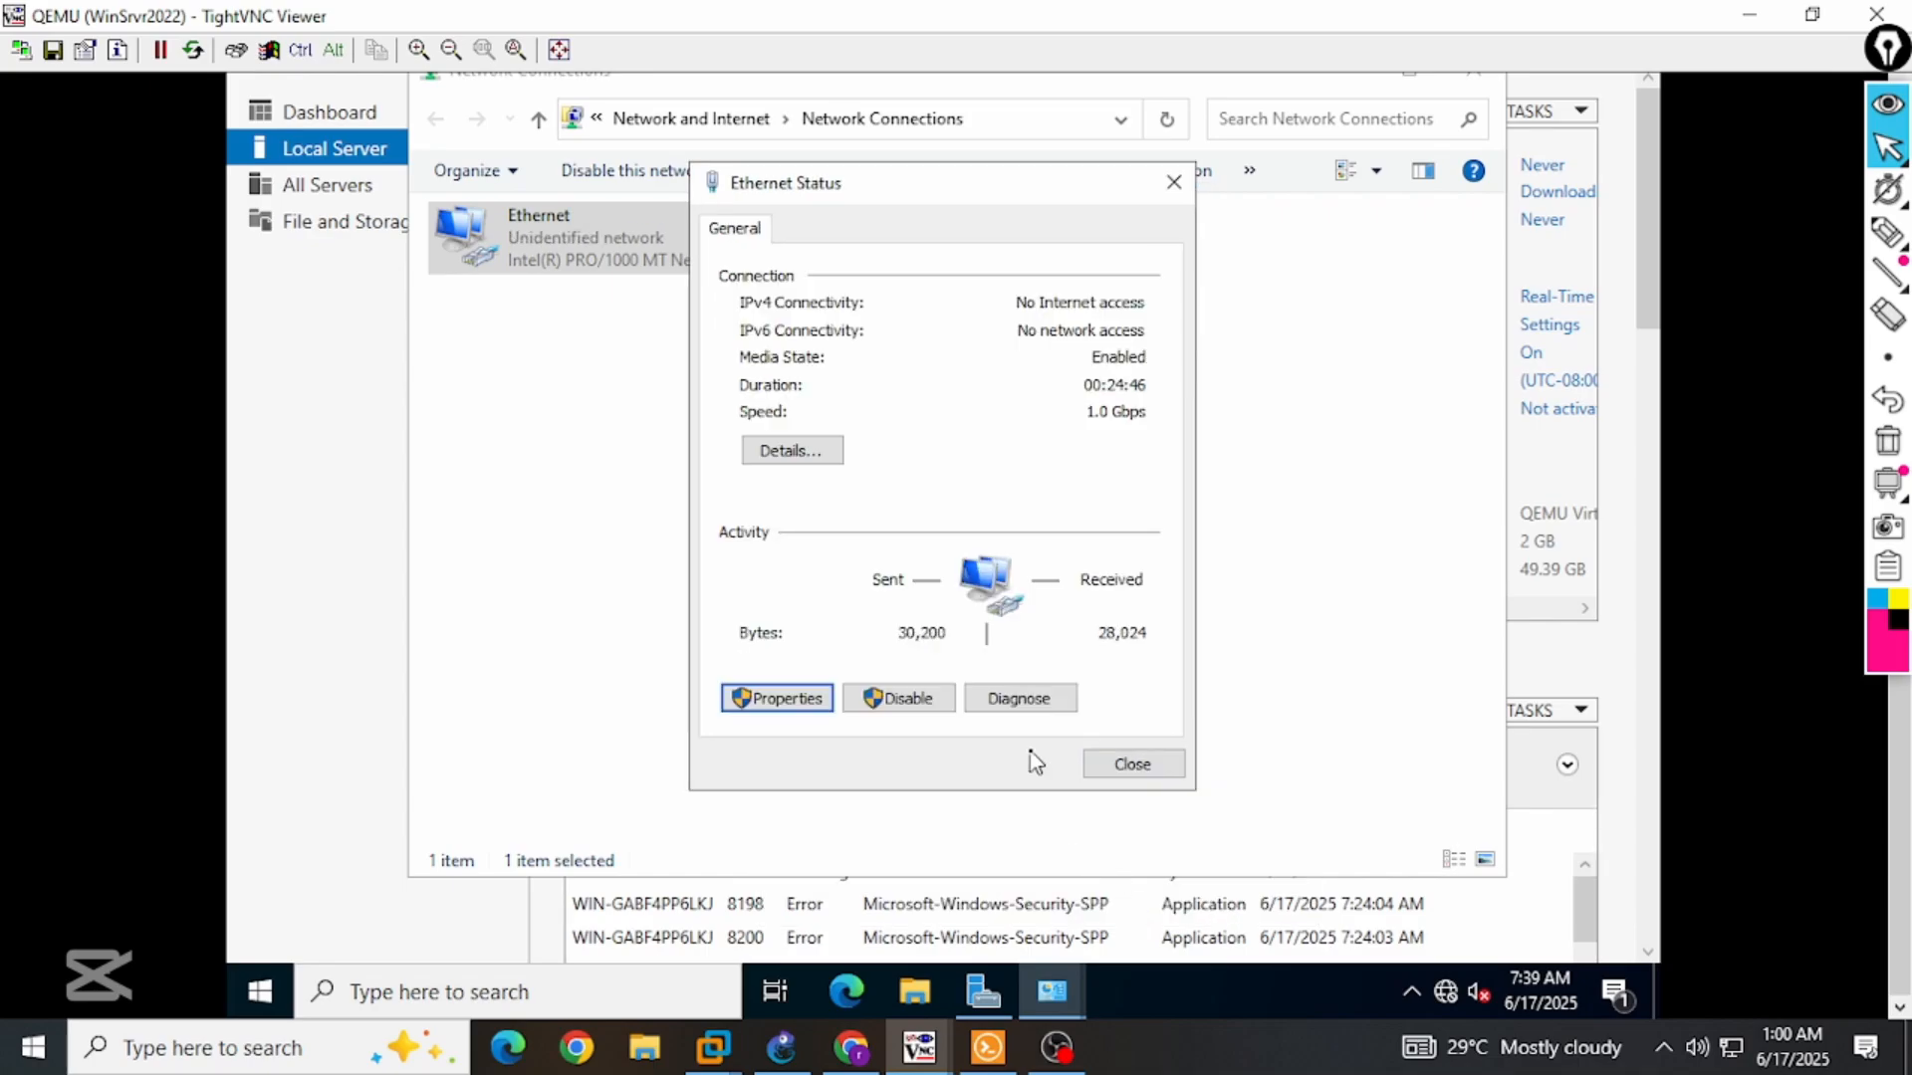
{"action": "left_click", "coordinate": [1131, 763]}
Refresh the Local Server properties in Server Manager and compare the Ethernet address with the WinSrvr2022 label in the GNS3 topology.
{"action": "left_click", "coordinate": [1639, 397]}
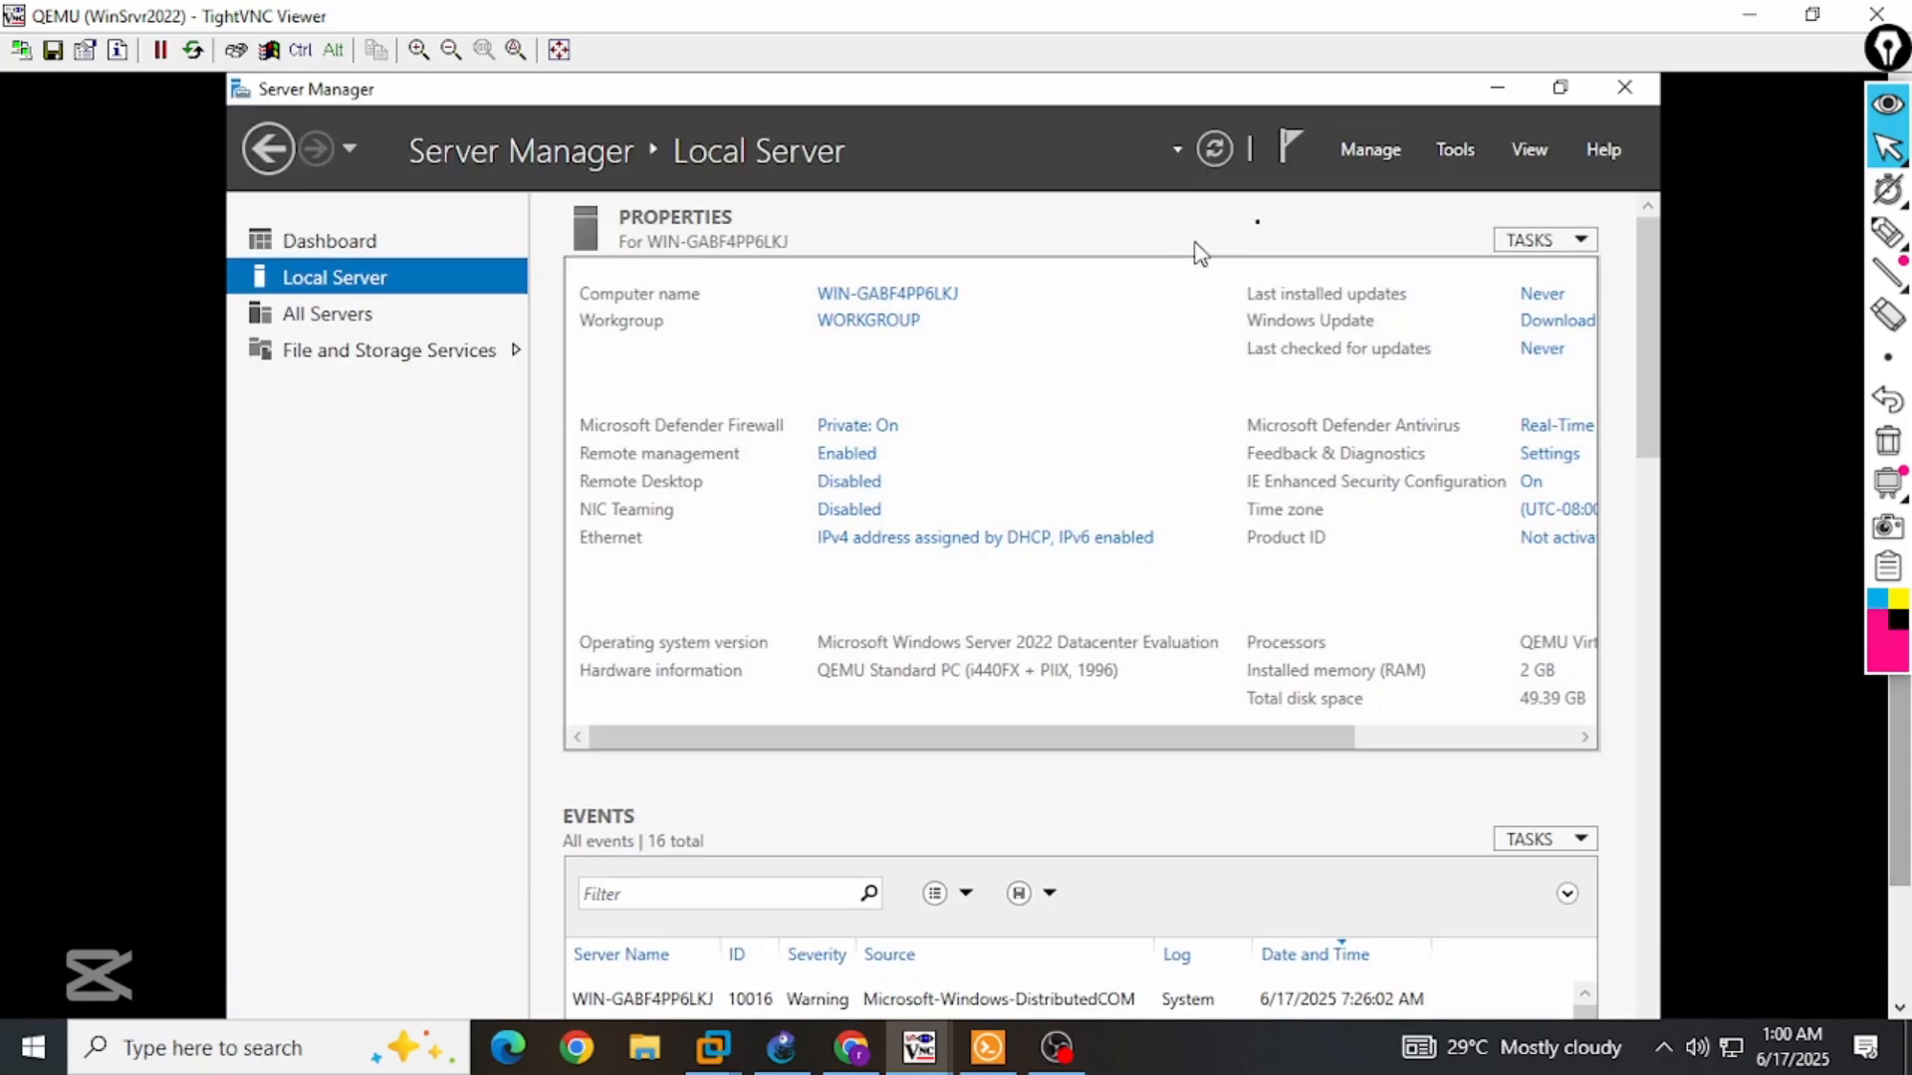
{"action": "left_click", "coordinate": [1222, 165]}
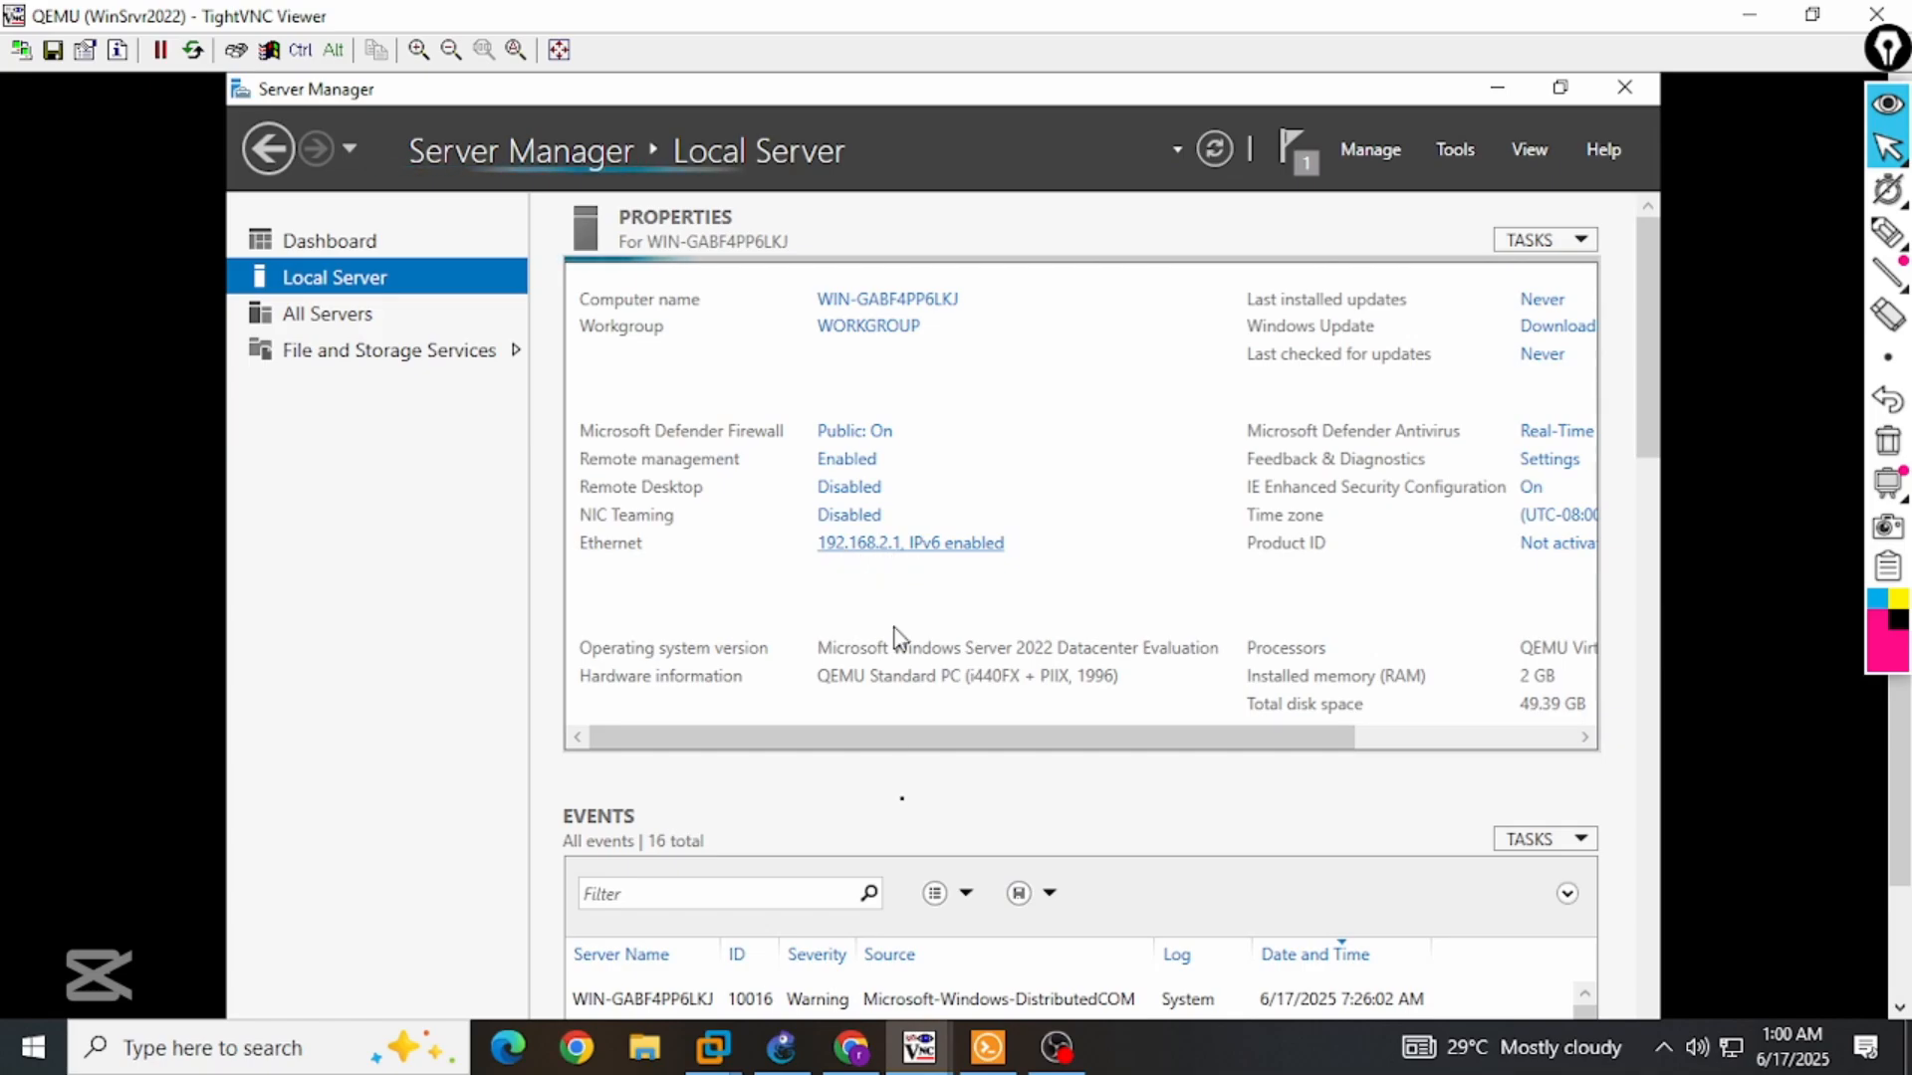
{"action": "left_click", "coordinate": [782, 1048]}
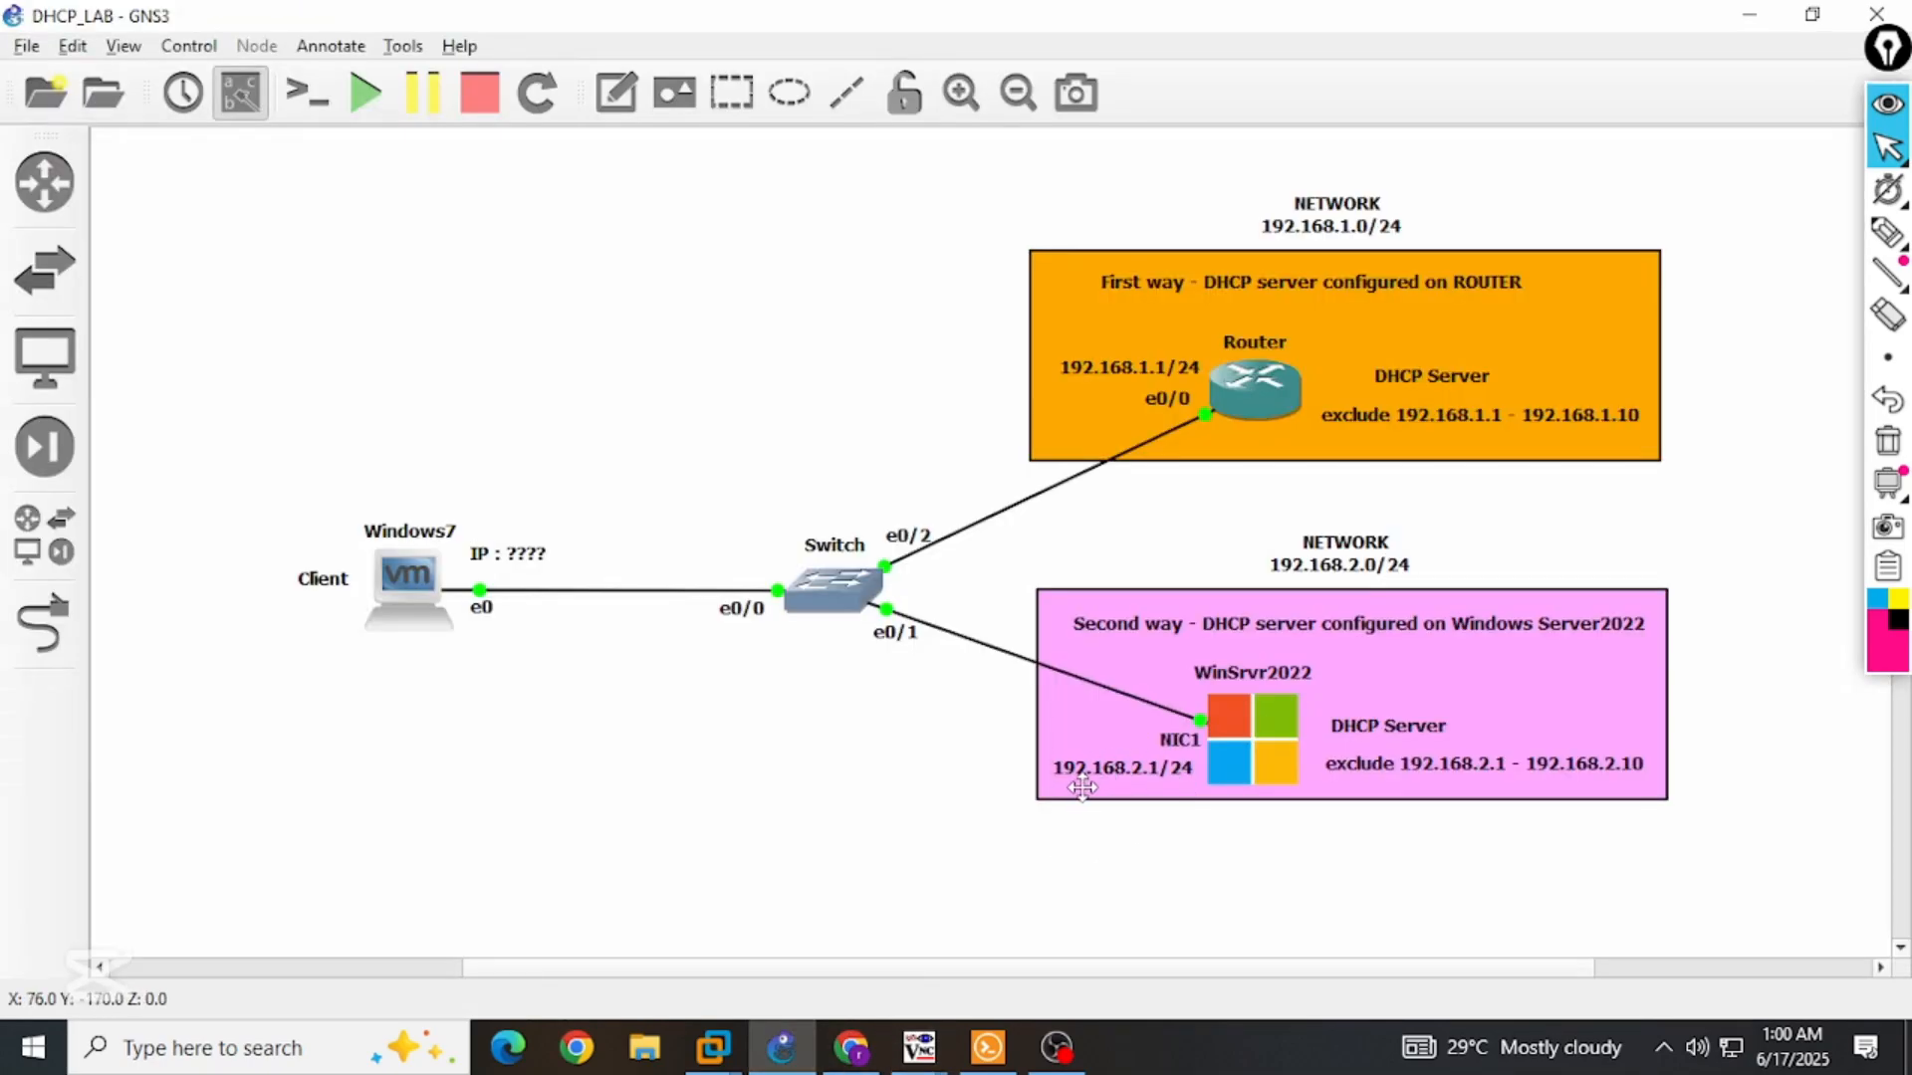
Return to WinSrvr2022 and start adding roles and features as a role-based installation on the 192.168.2.1 server from the pool.
{"action": "mouse_move", "coordinate": [918, 1047]}
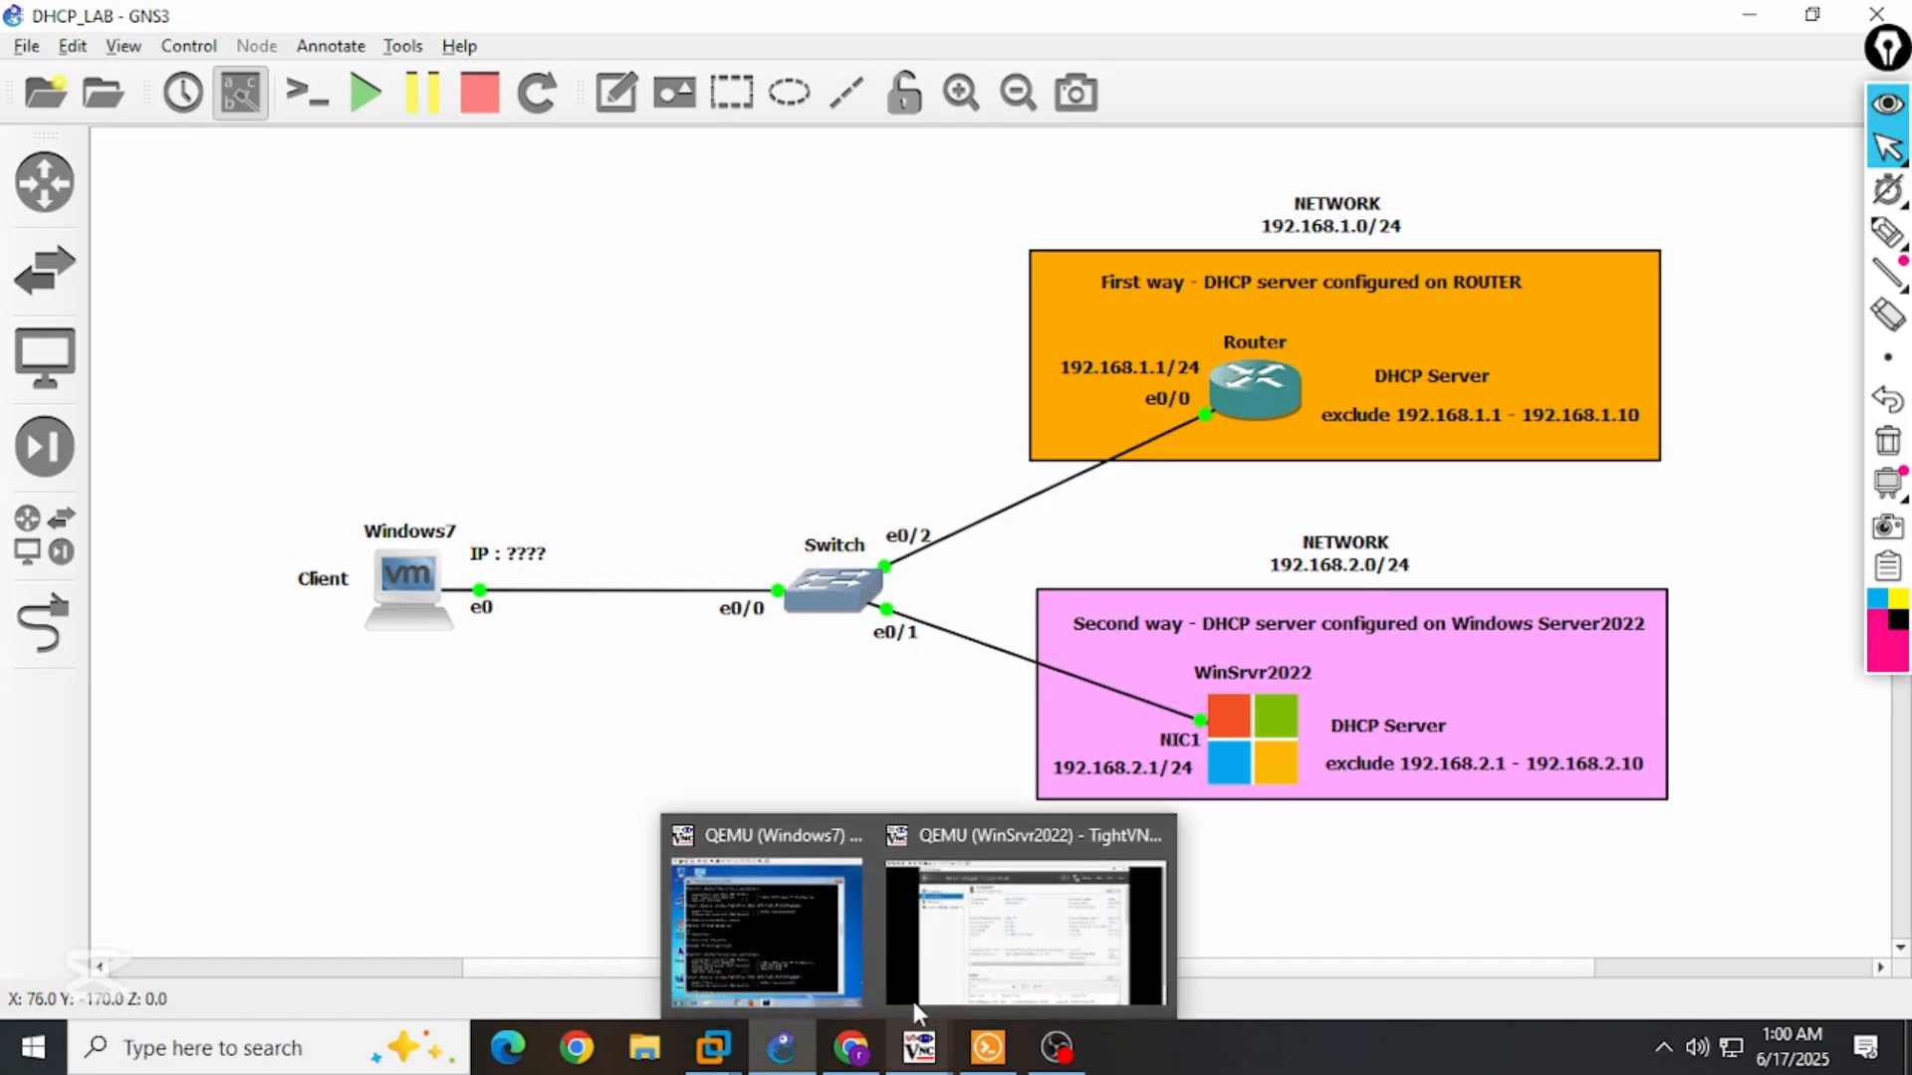
{"action": "left_click", "coordinate": [916, 985]}
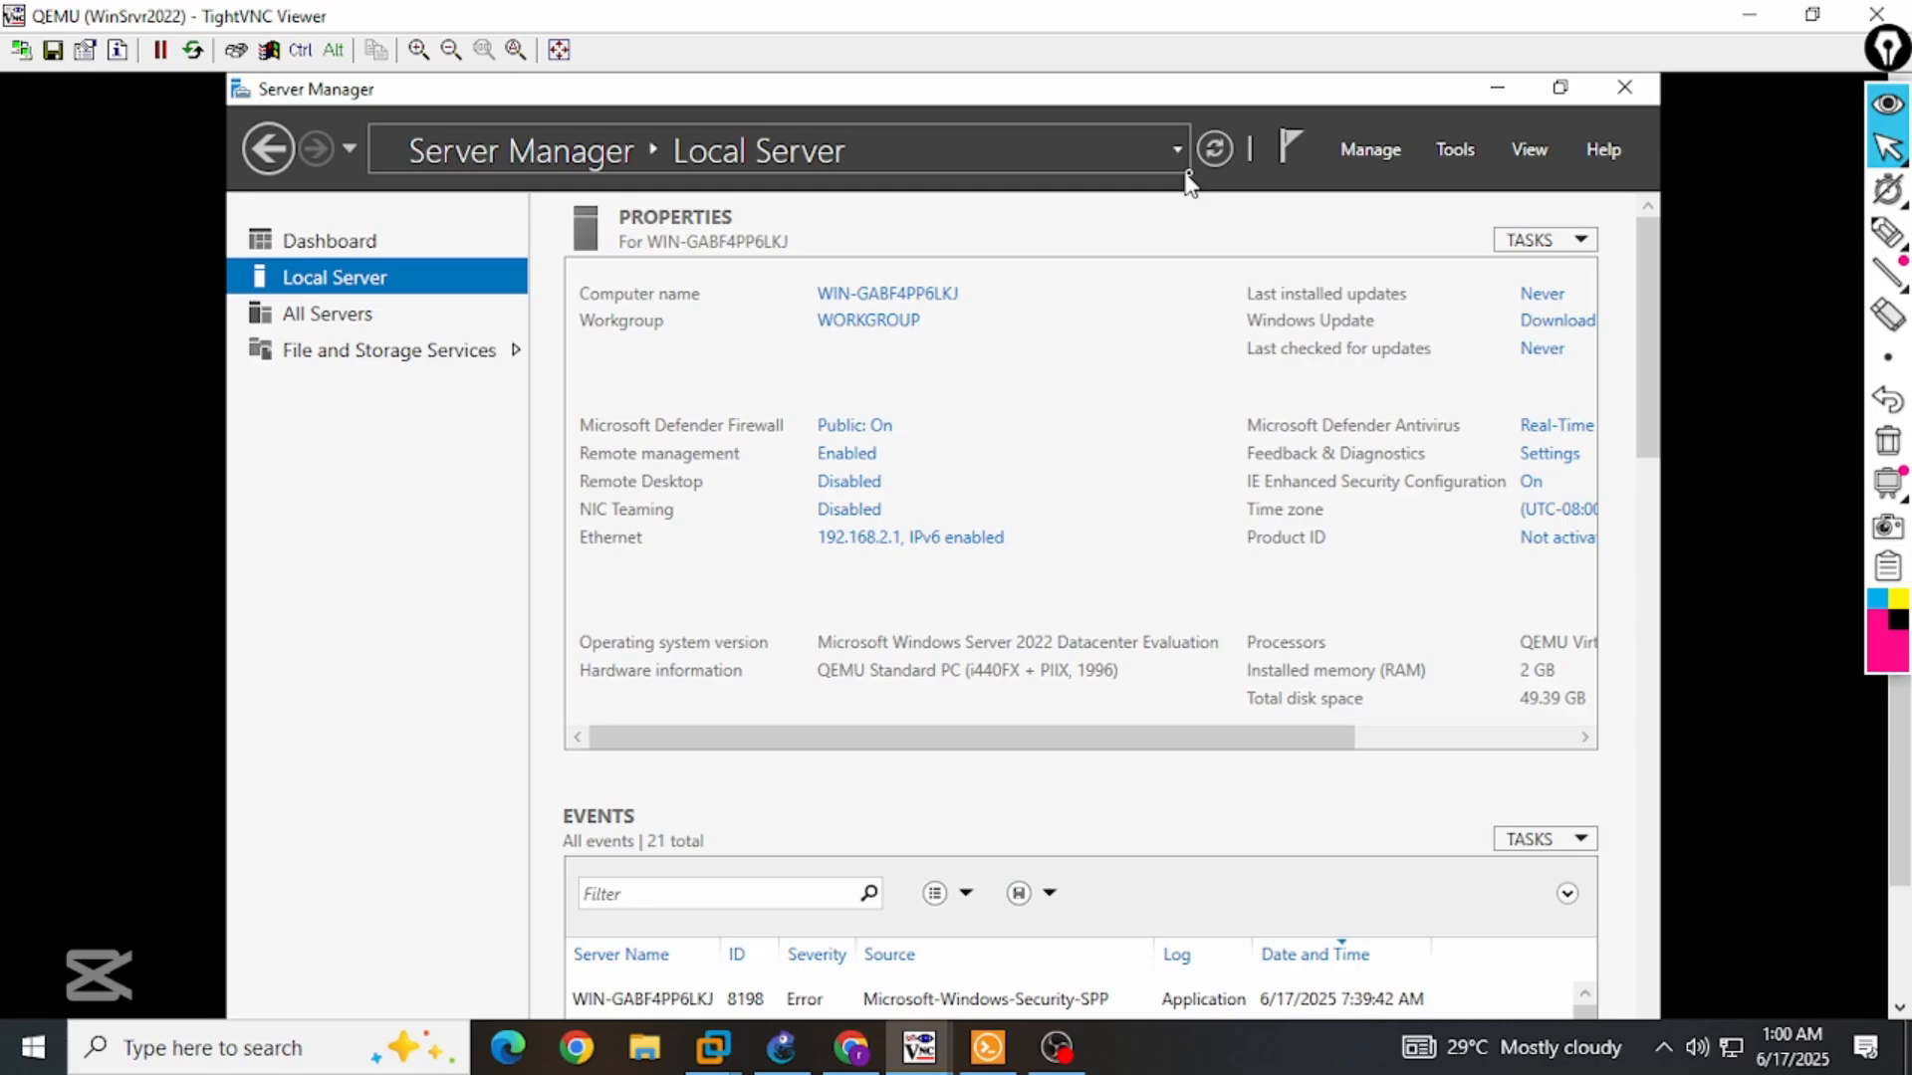
{"action": "left_click", "coordinate": [1377, 152]}
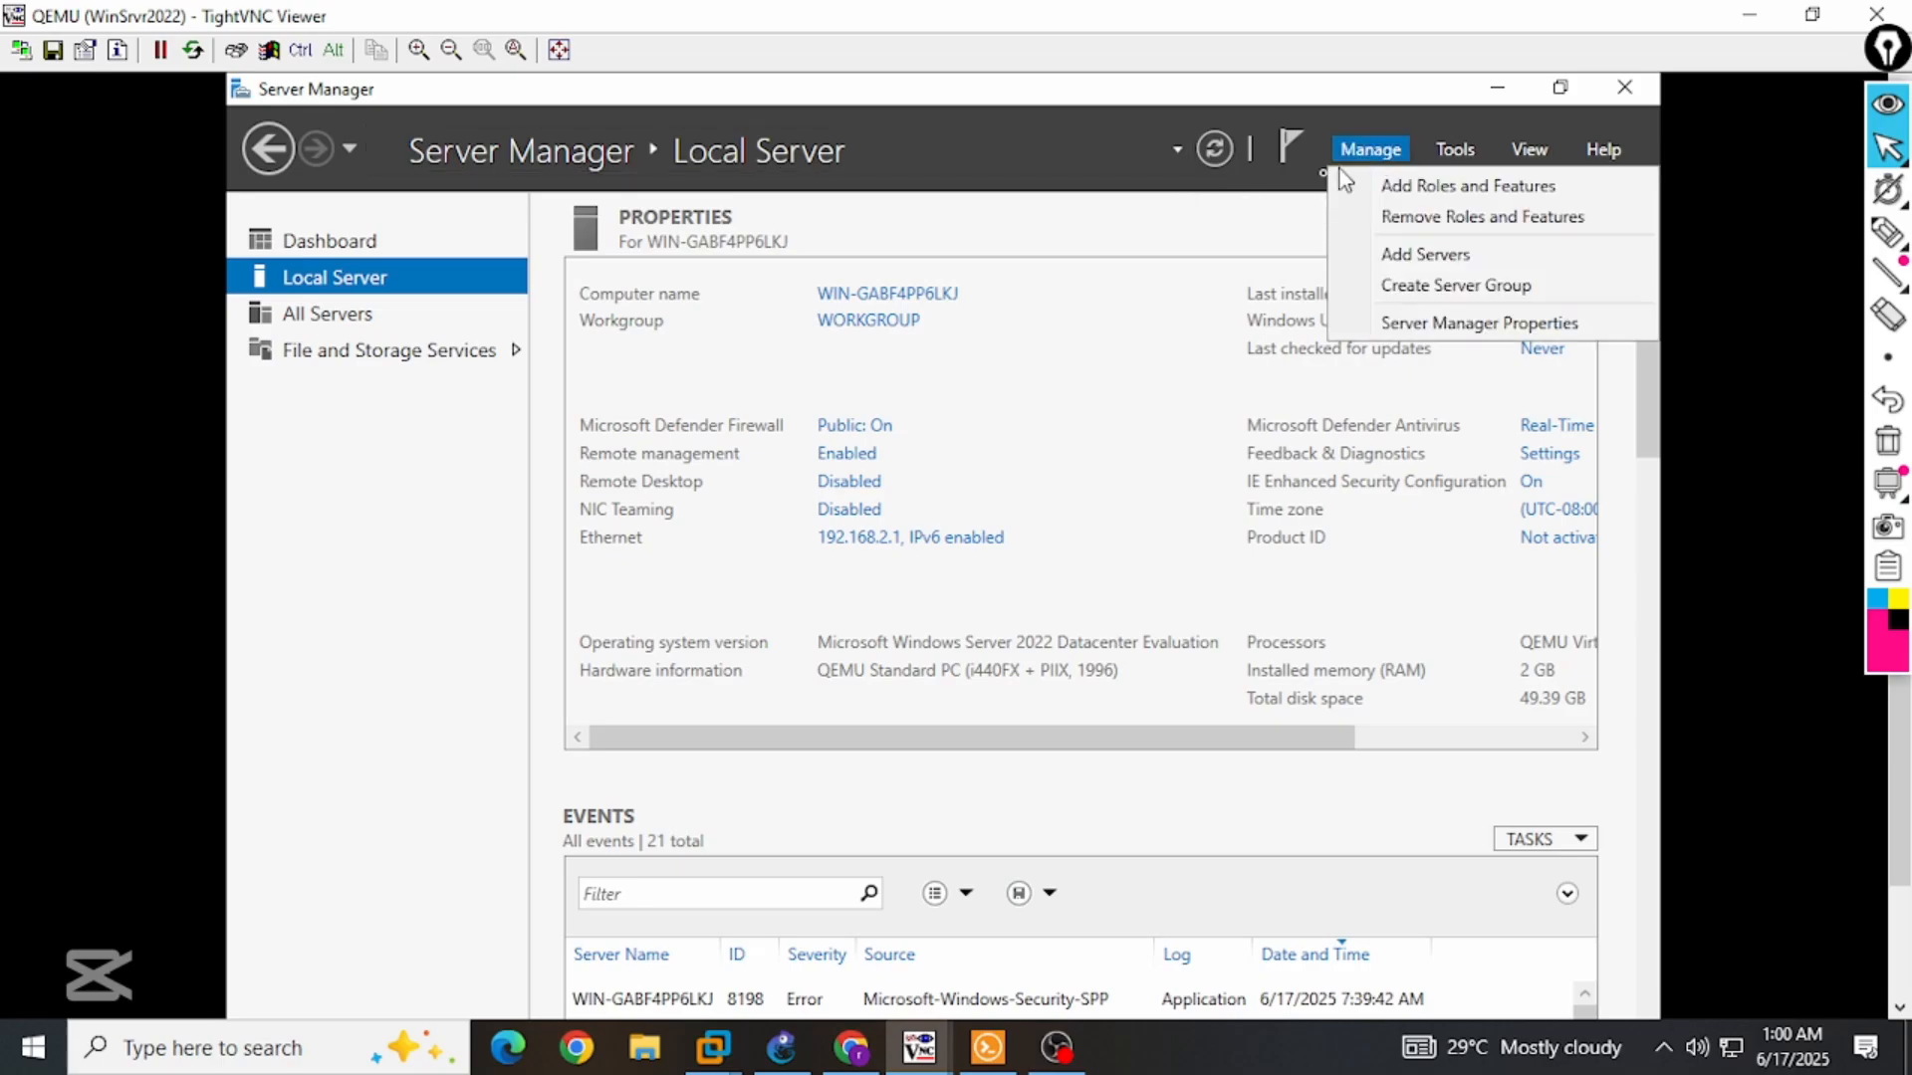
{"action": "left_click", "coordinate": [1418, 189]}
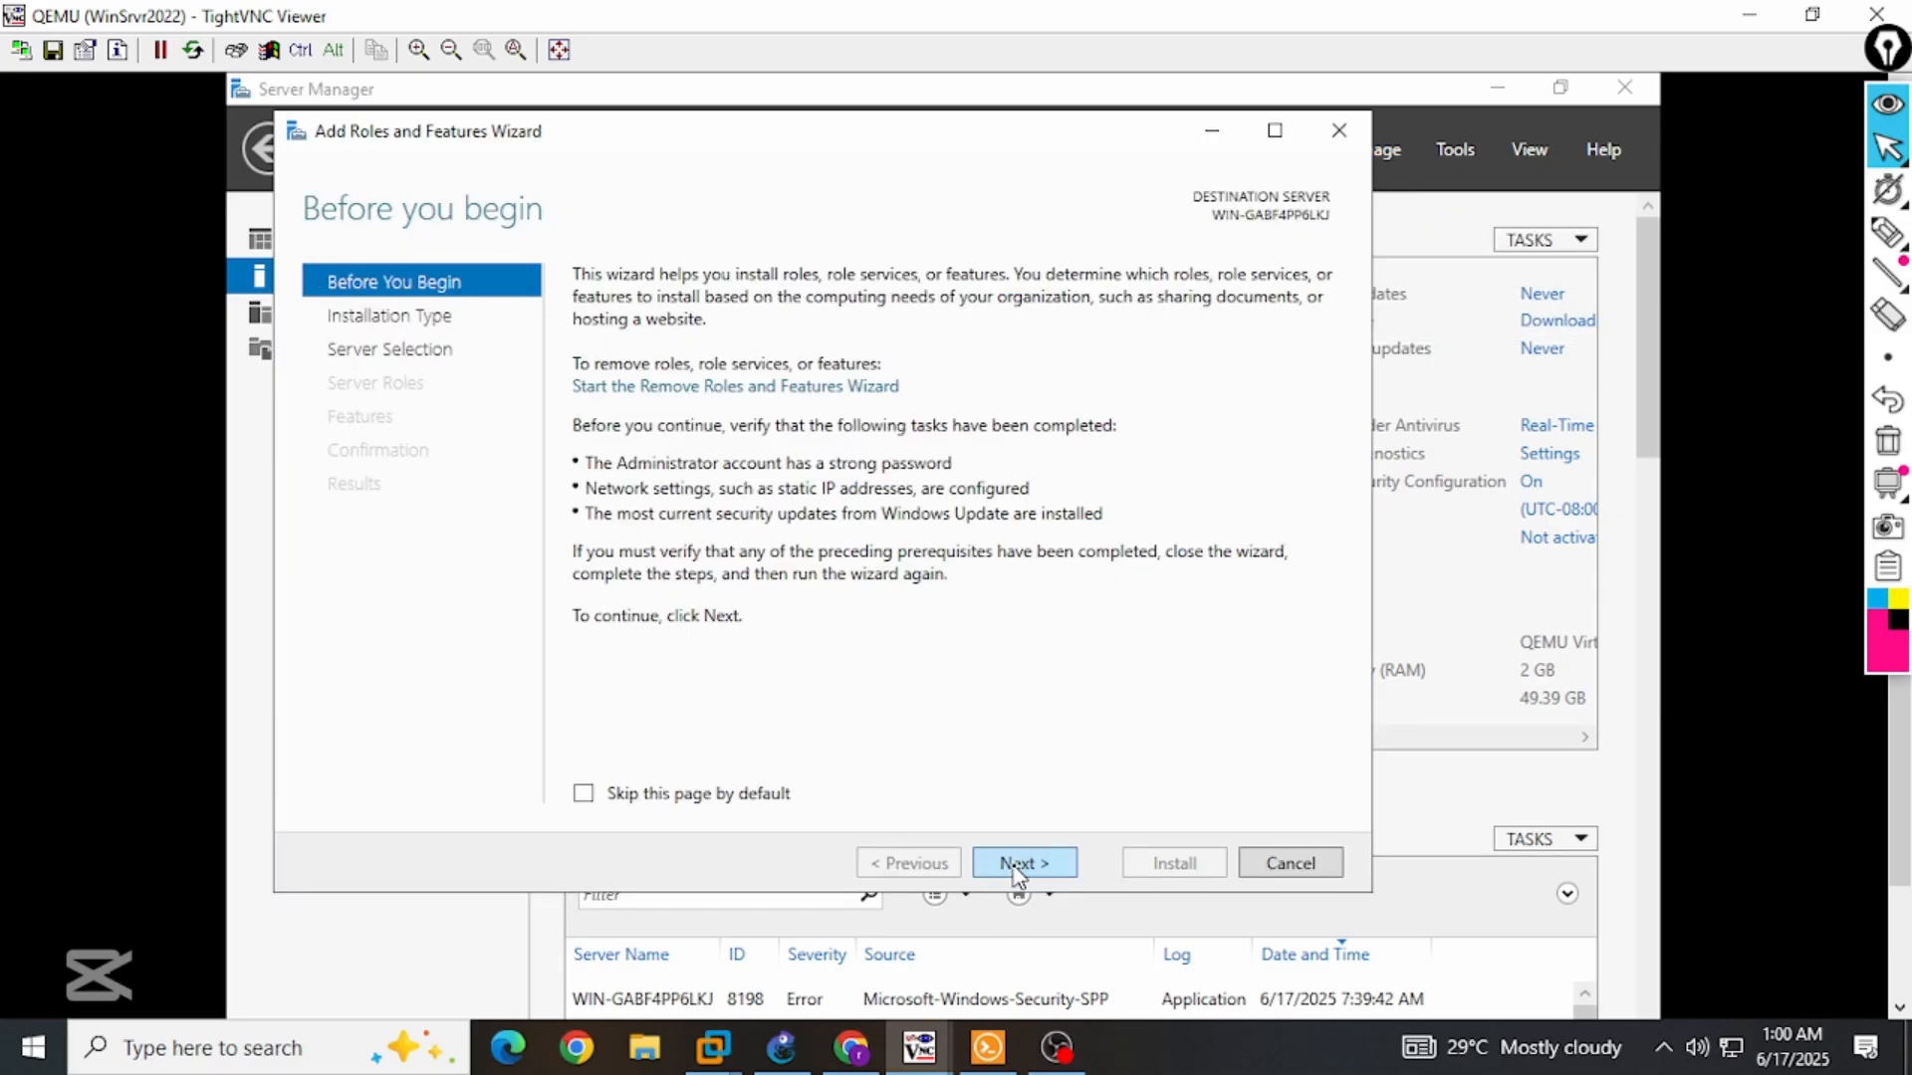
{"action": "left_click", "coordinate": [1015, 864]}
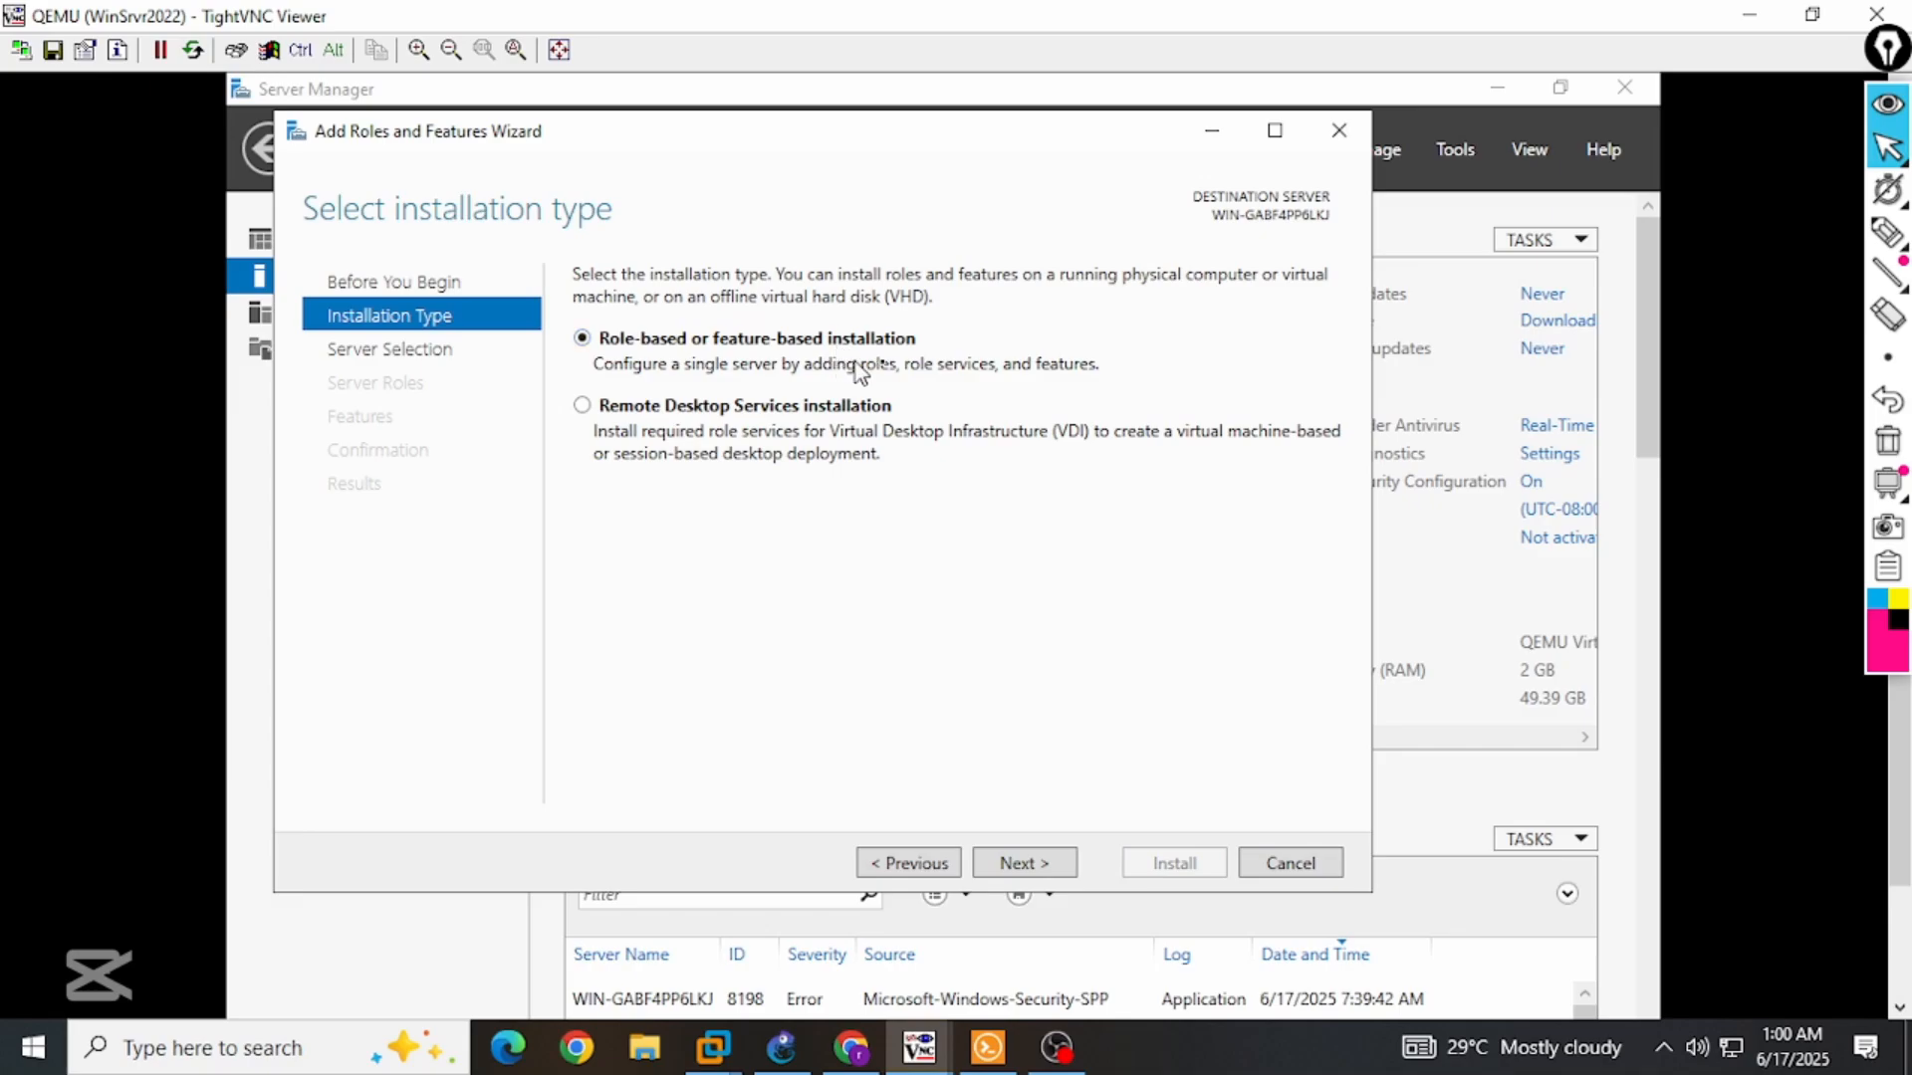
{"action": "left_click", "coordinate": [1016, 864]}
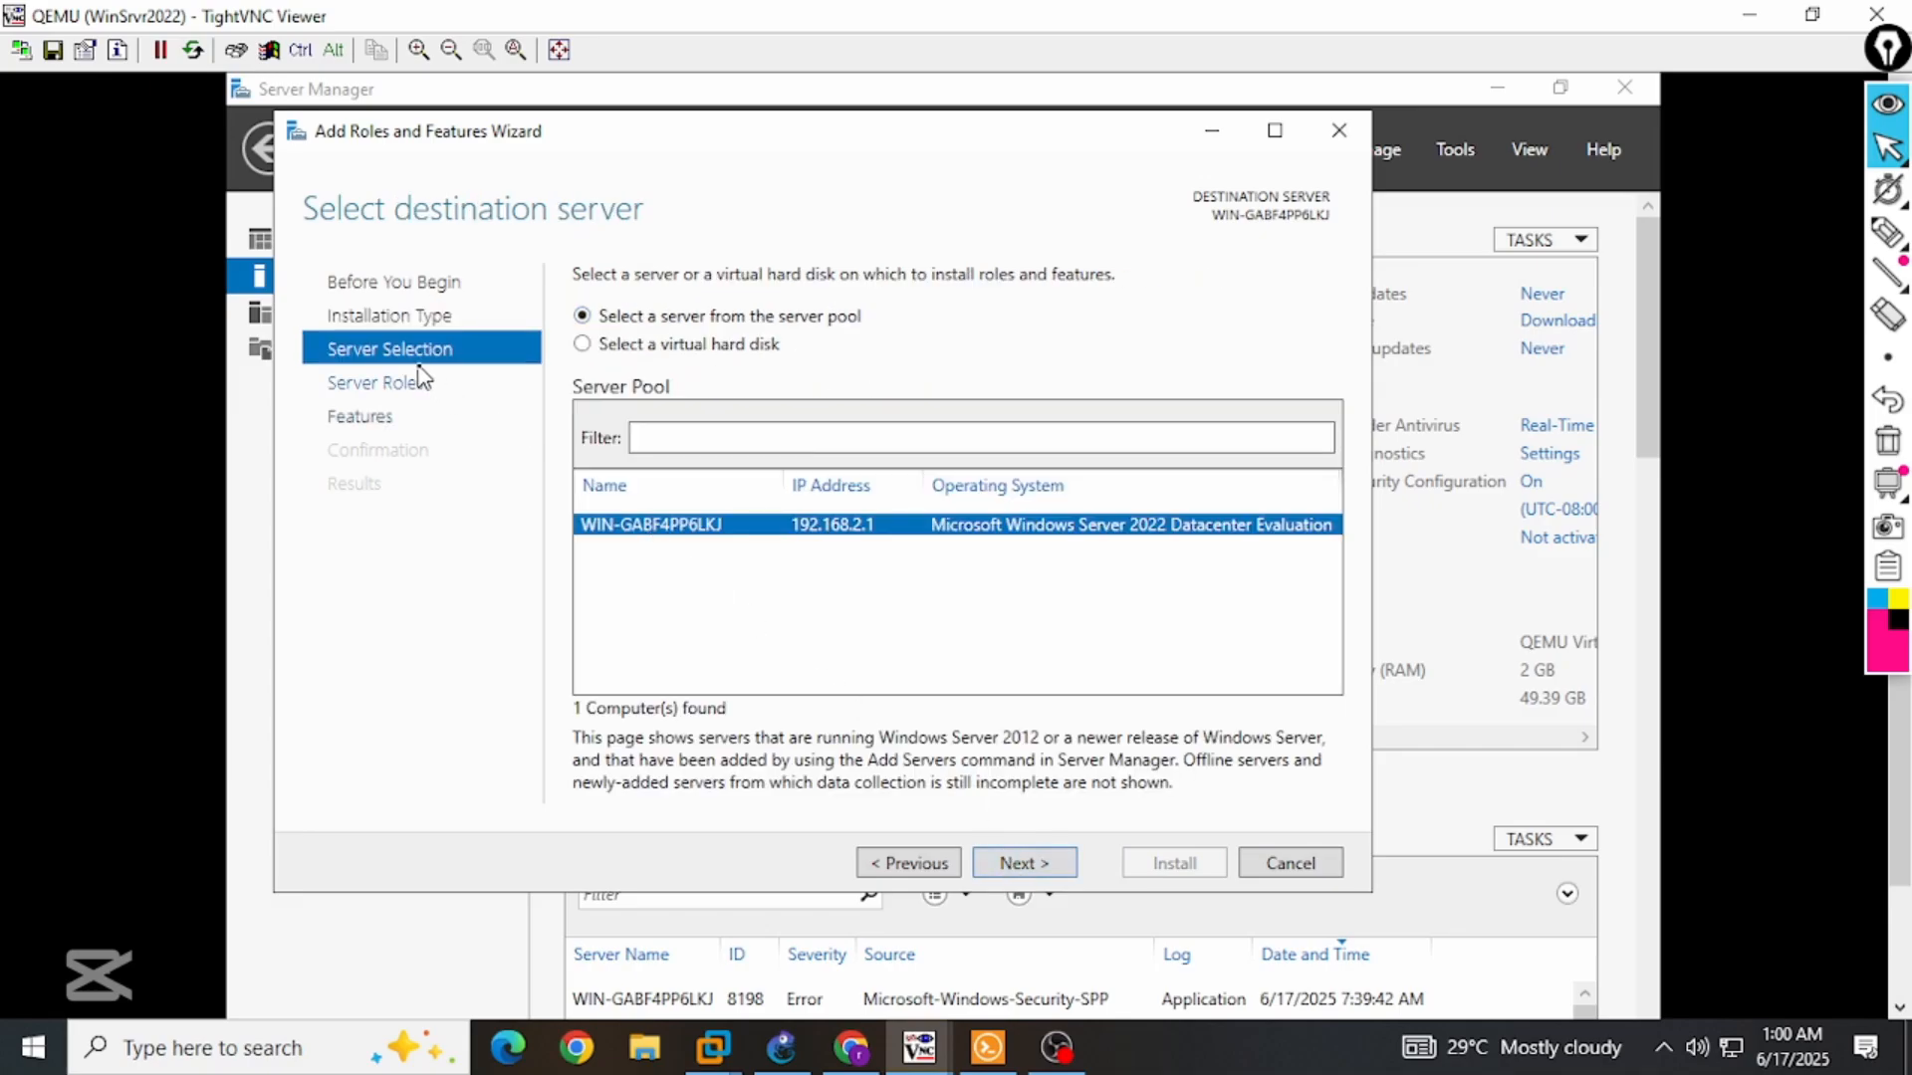
{"action": "left_click", "coordinate": [1020, 858]}
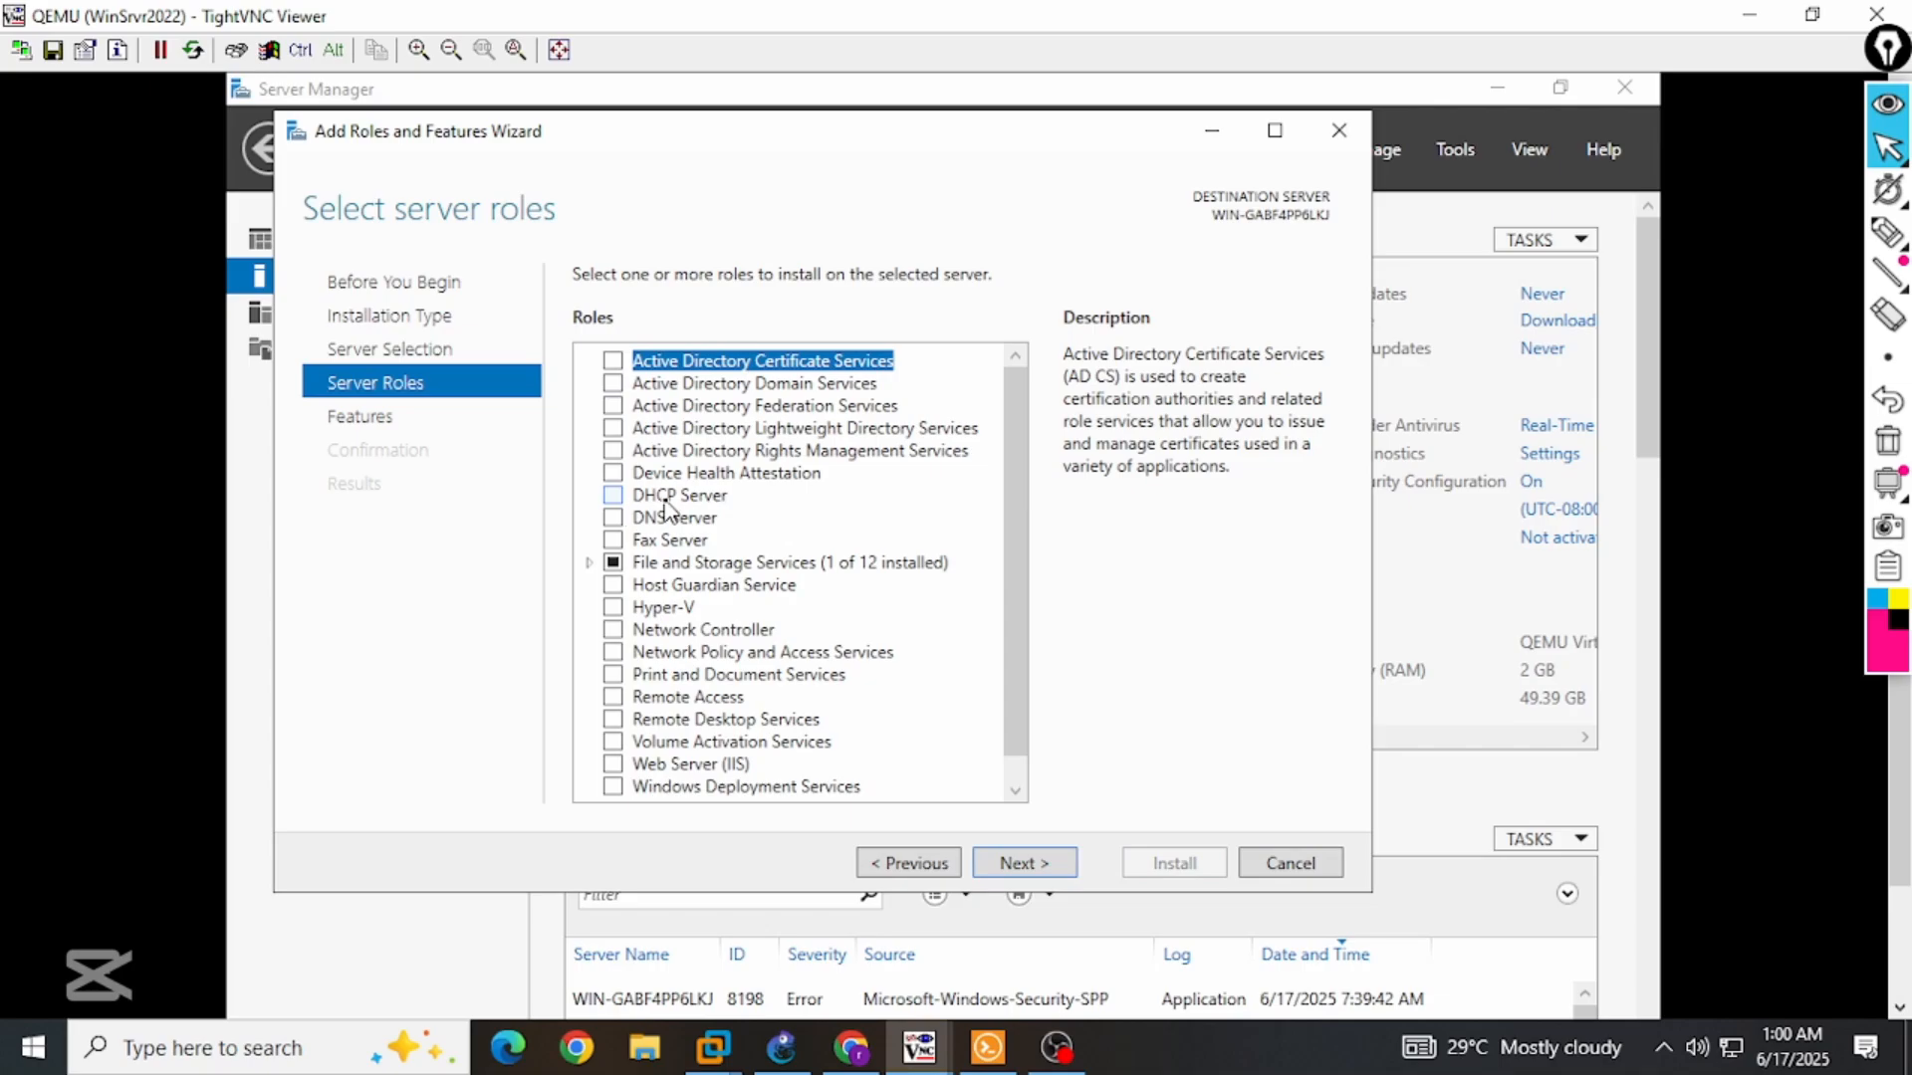
Install the DHCP Server role with its required management tools and default features, and close the wizard once installation completes.
{"action": "left_click", "coordinate": [615, 495]}
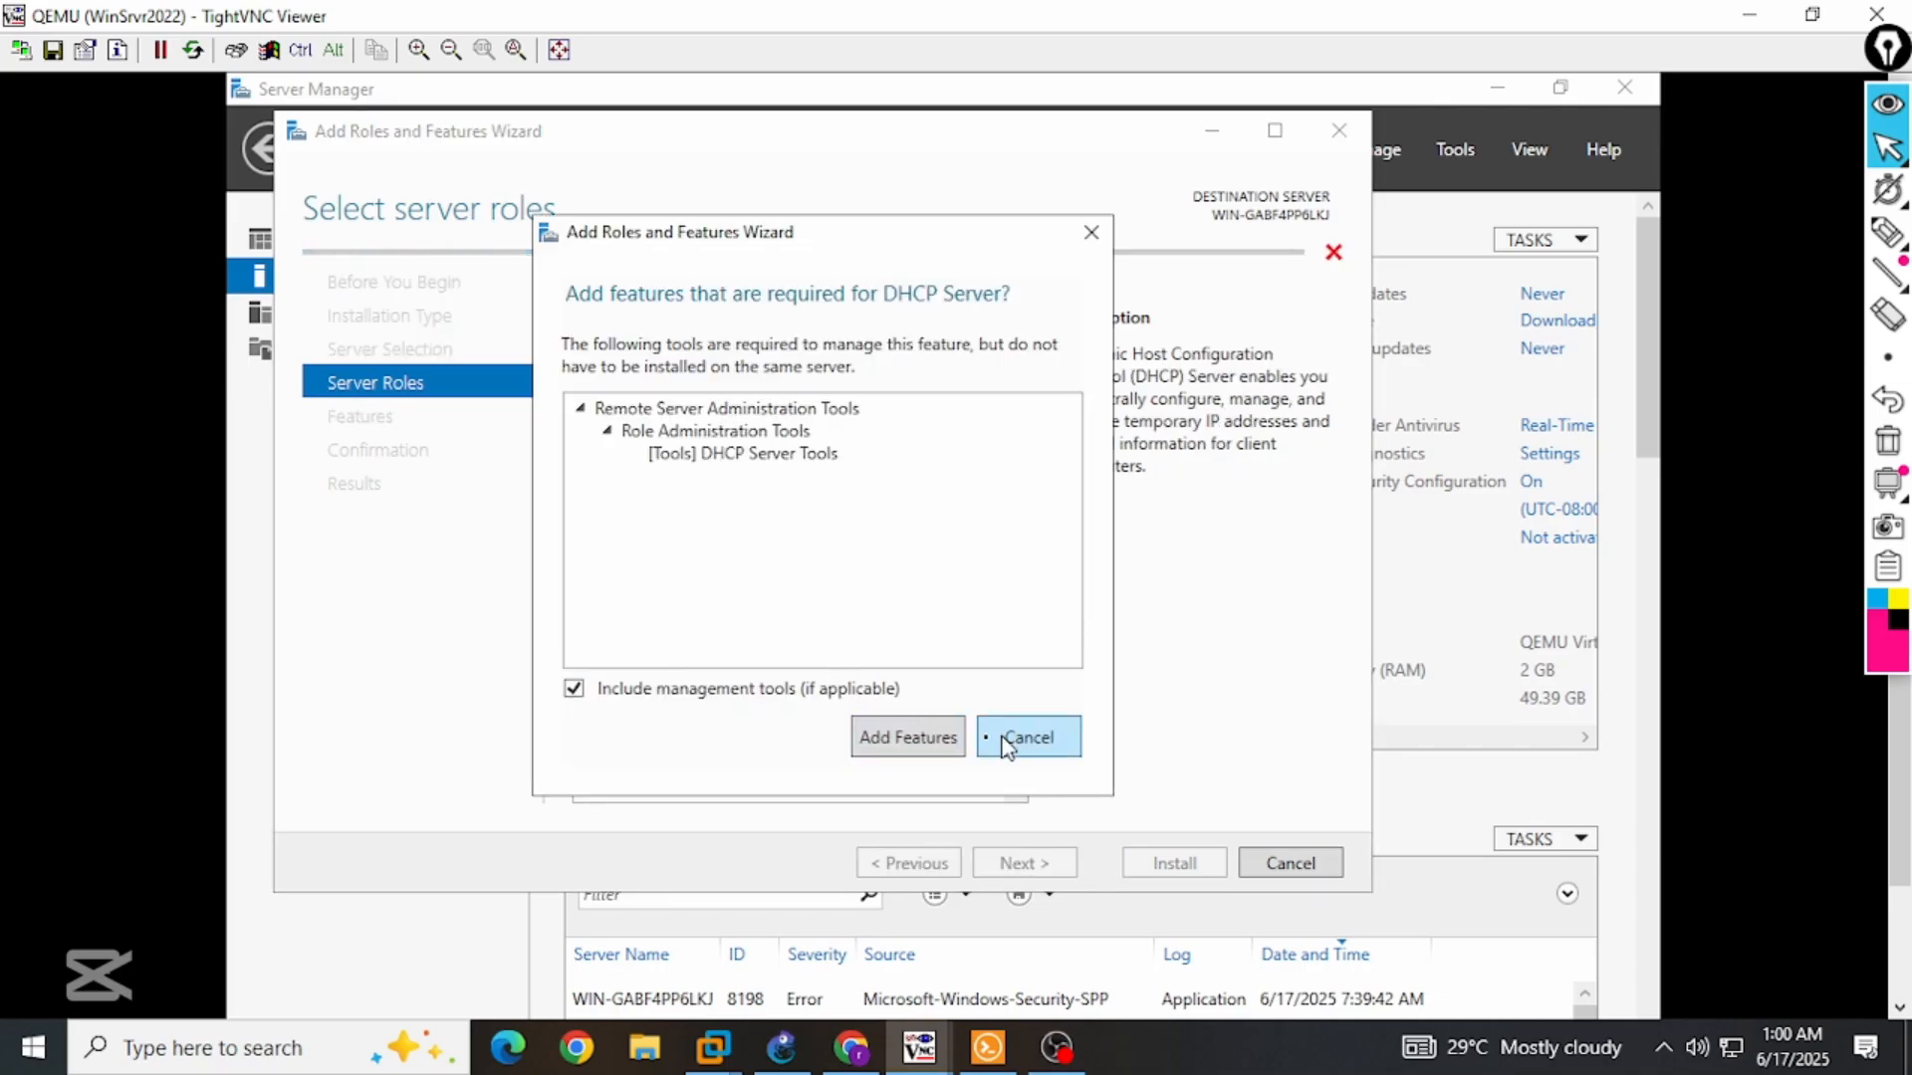
{"action": "left_click", "coordinate": [908, 737]}
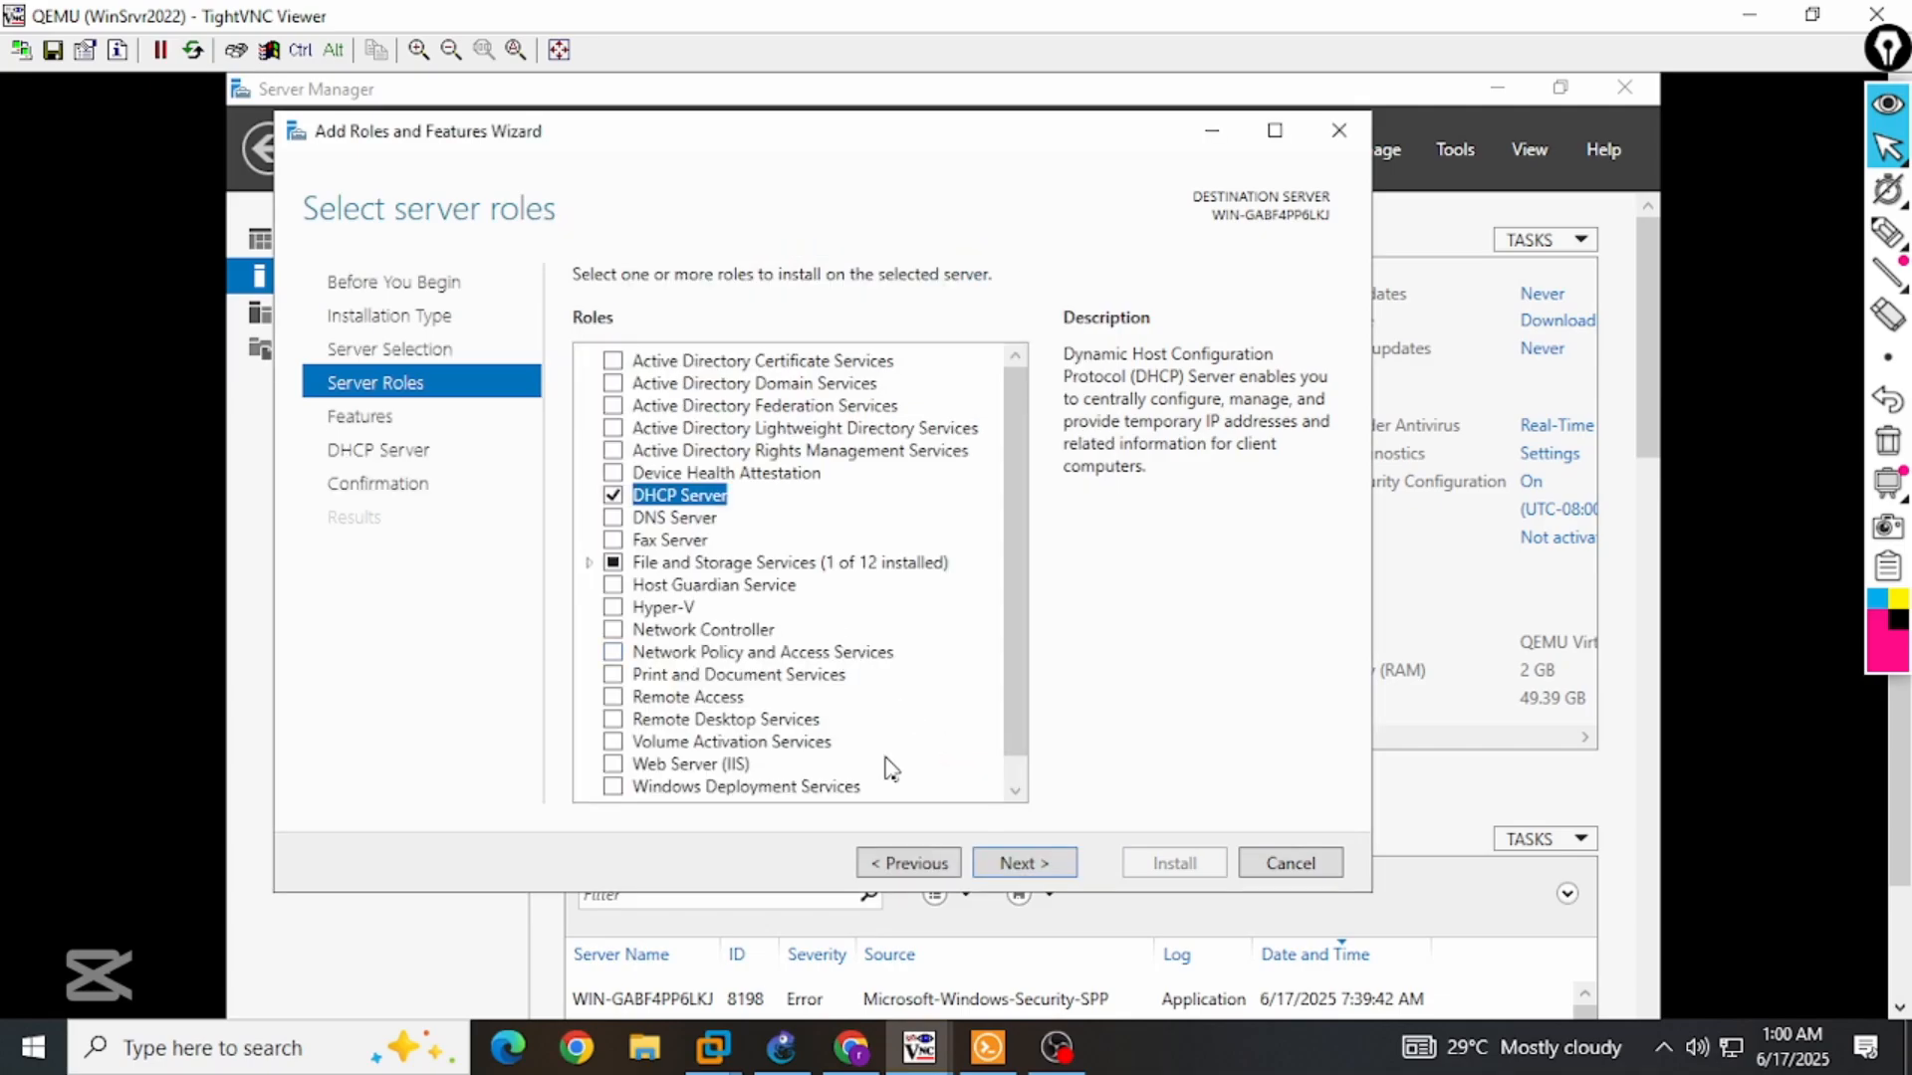
{"action": "left_click", "coordinate": [1025, 864]}
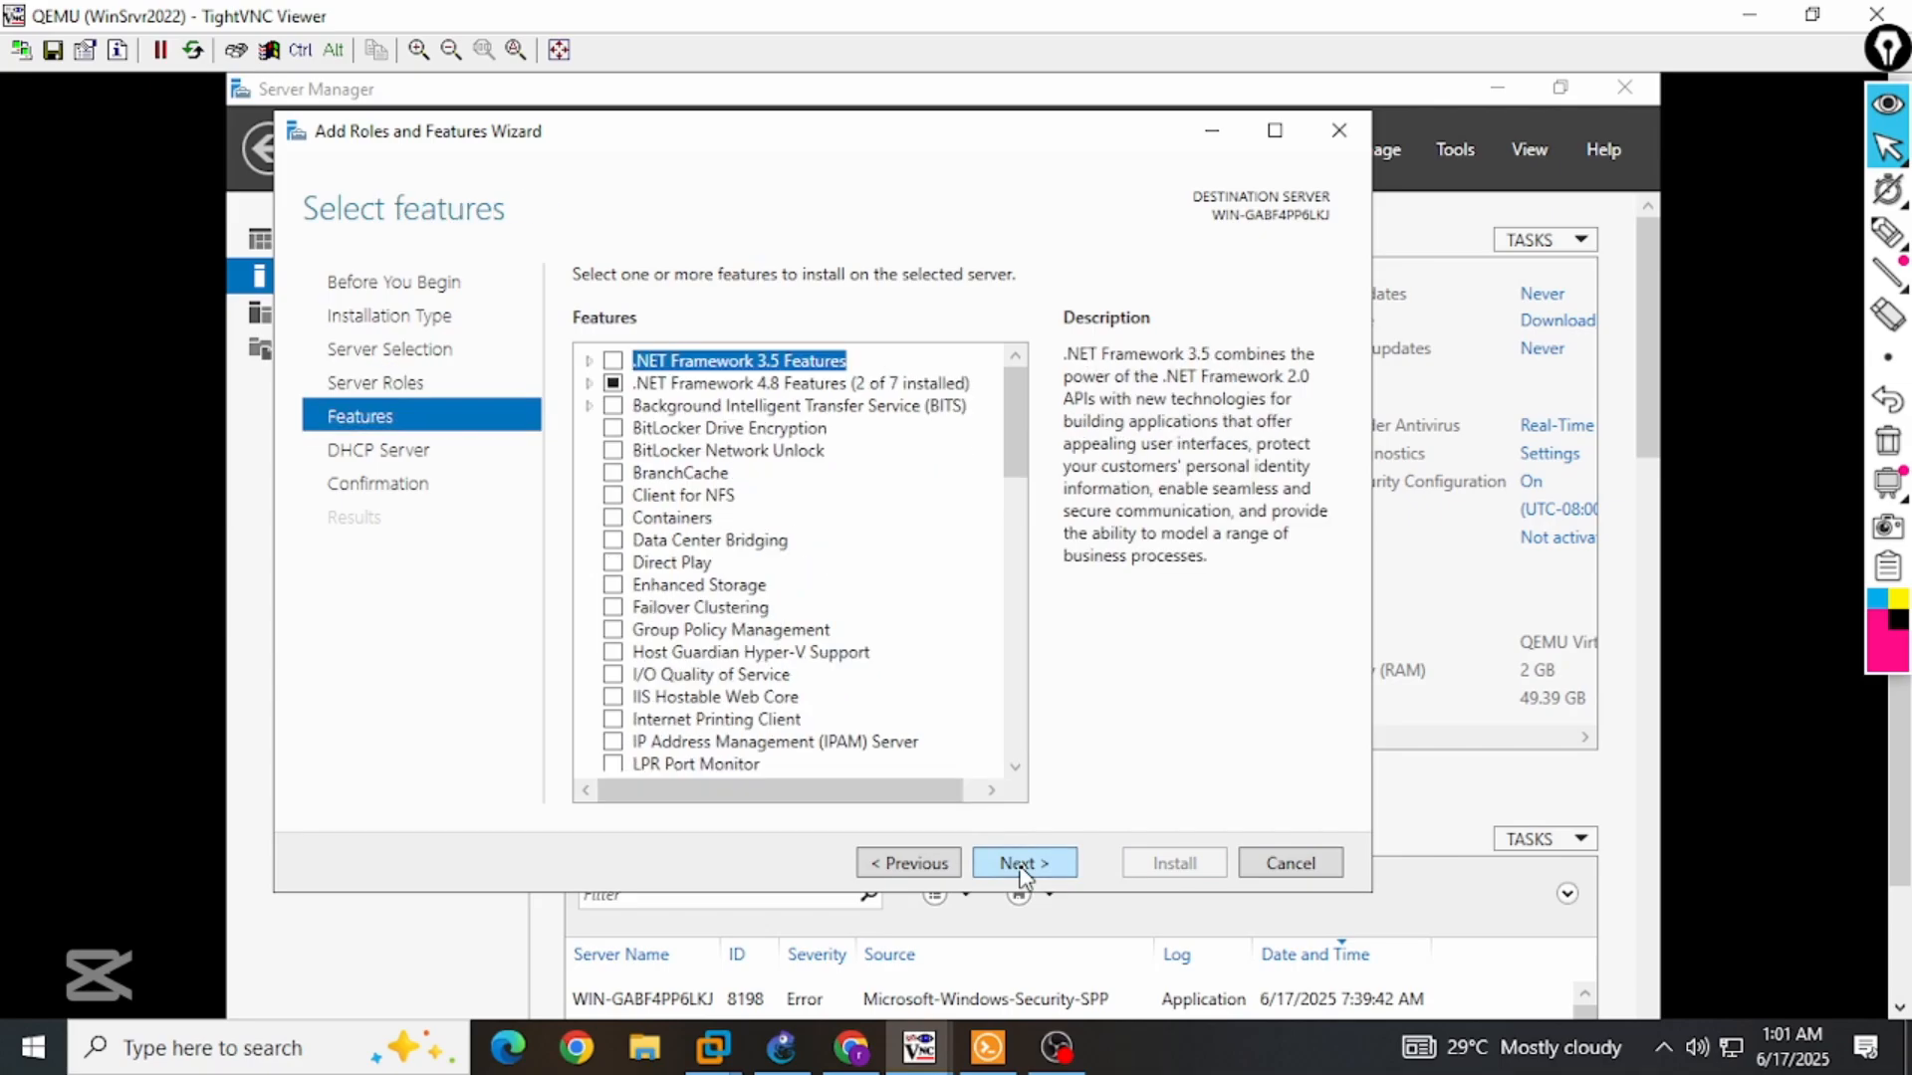
{"action": "left_click", "coordinate": [1024, 864]}
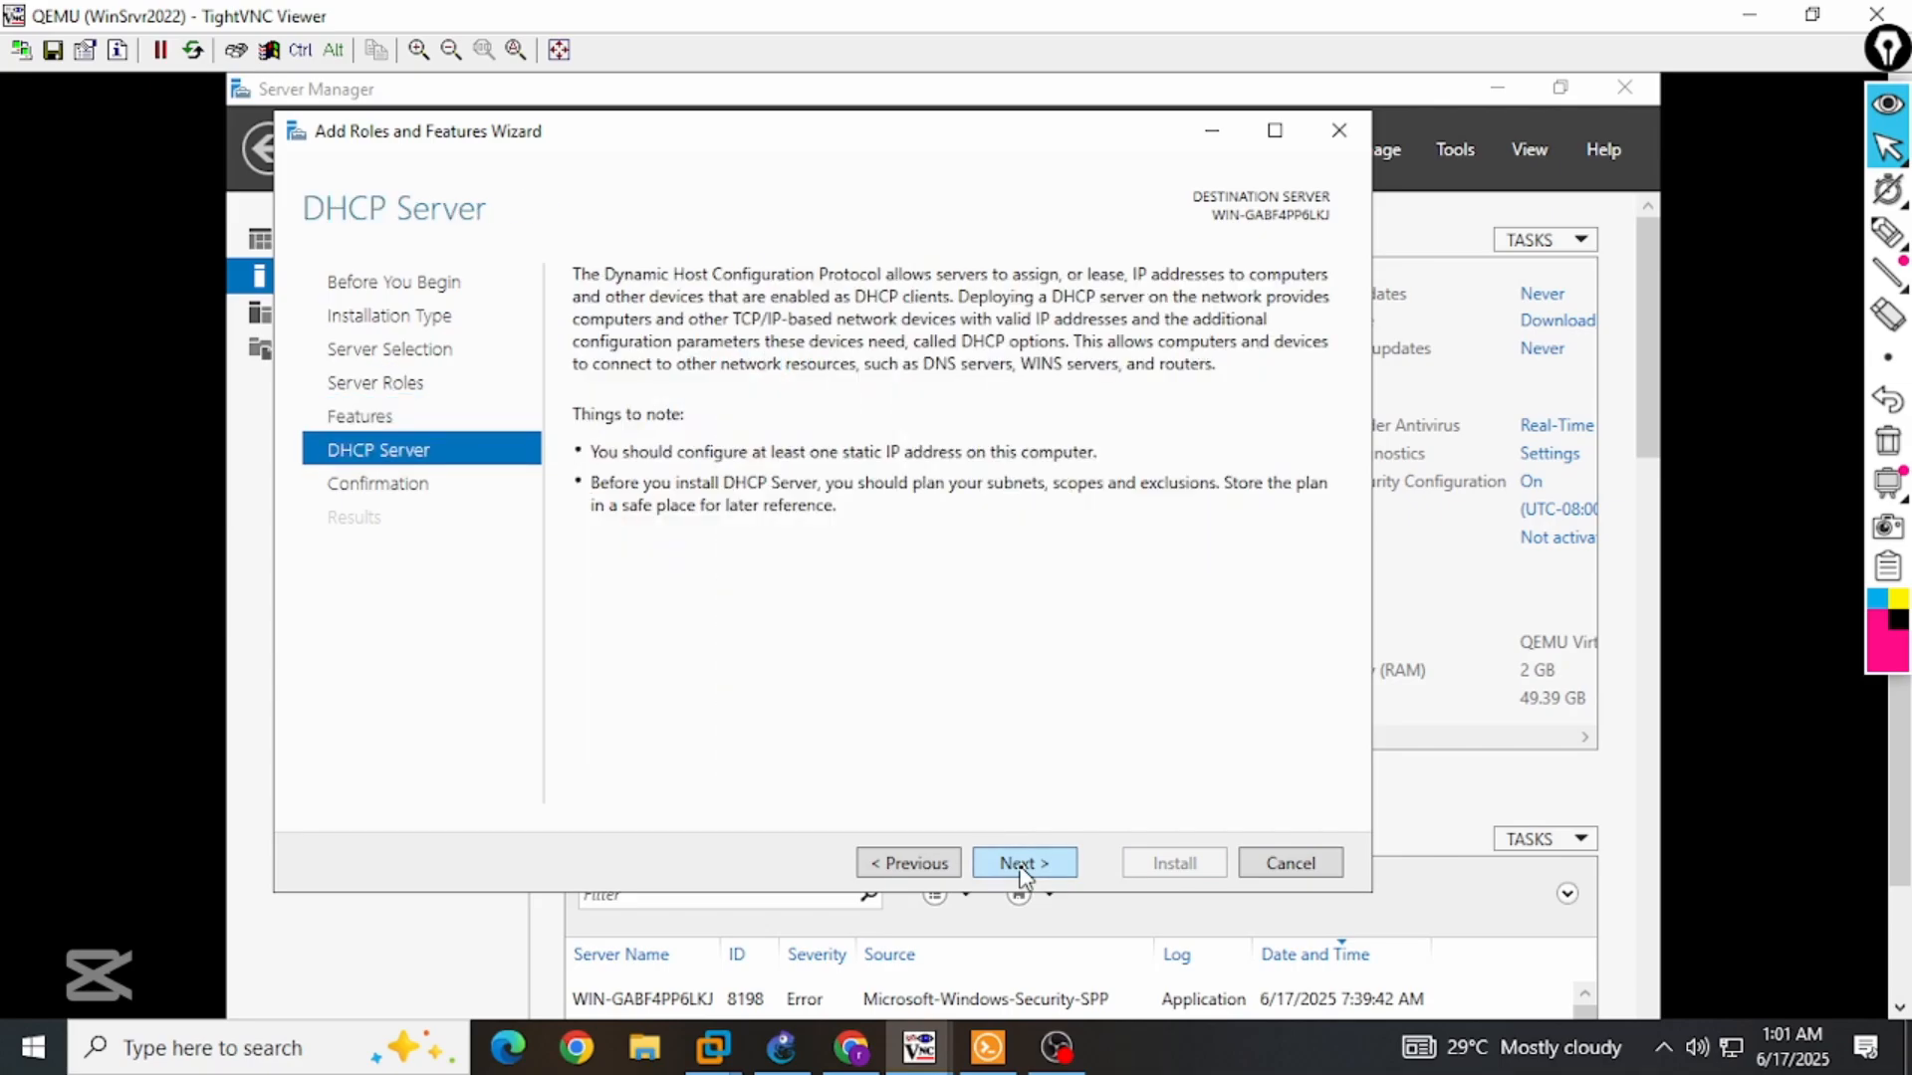
{"action": "left_click", "coordinate": [1024, 864]}
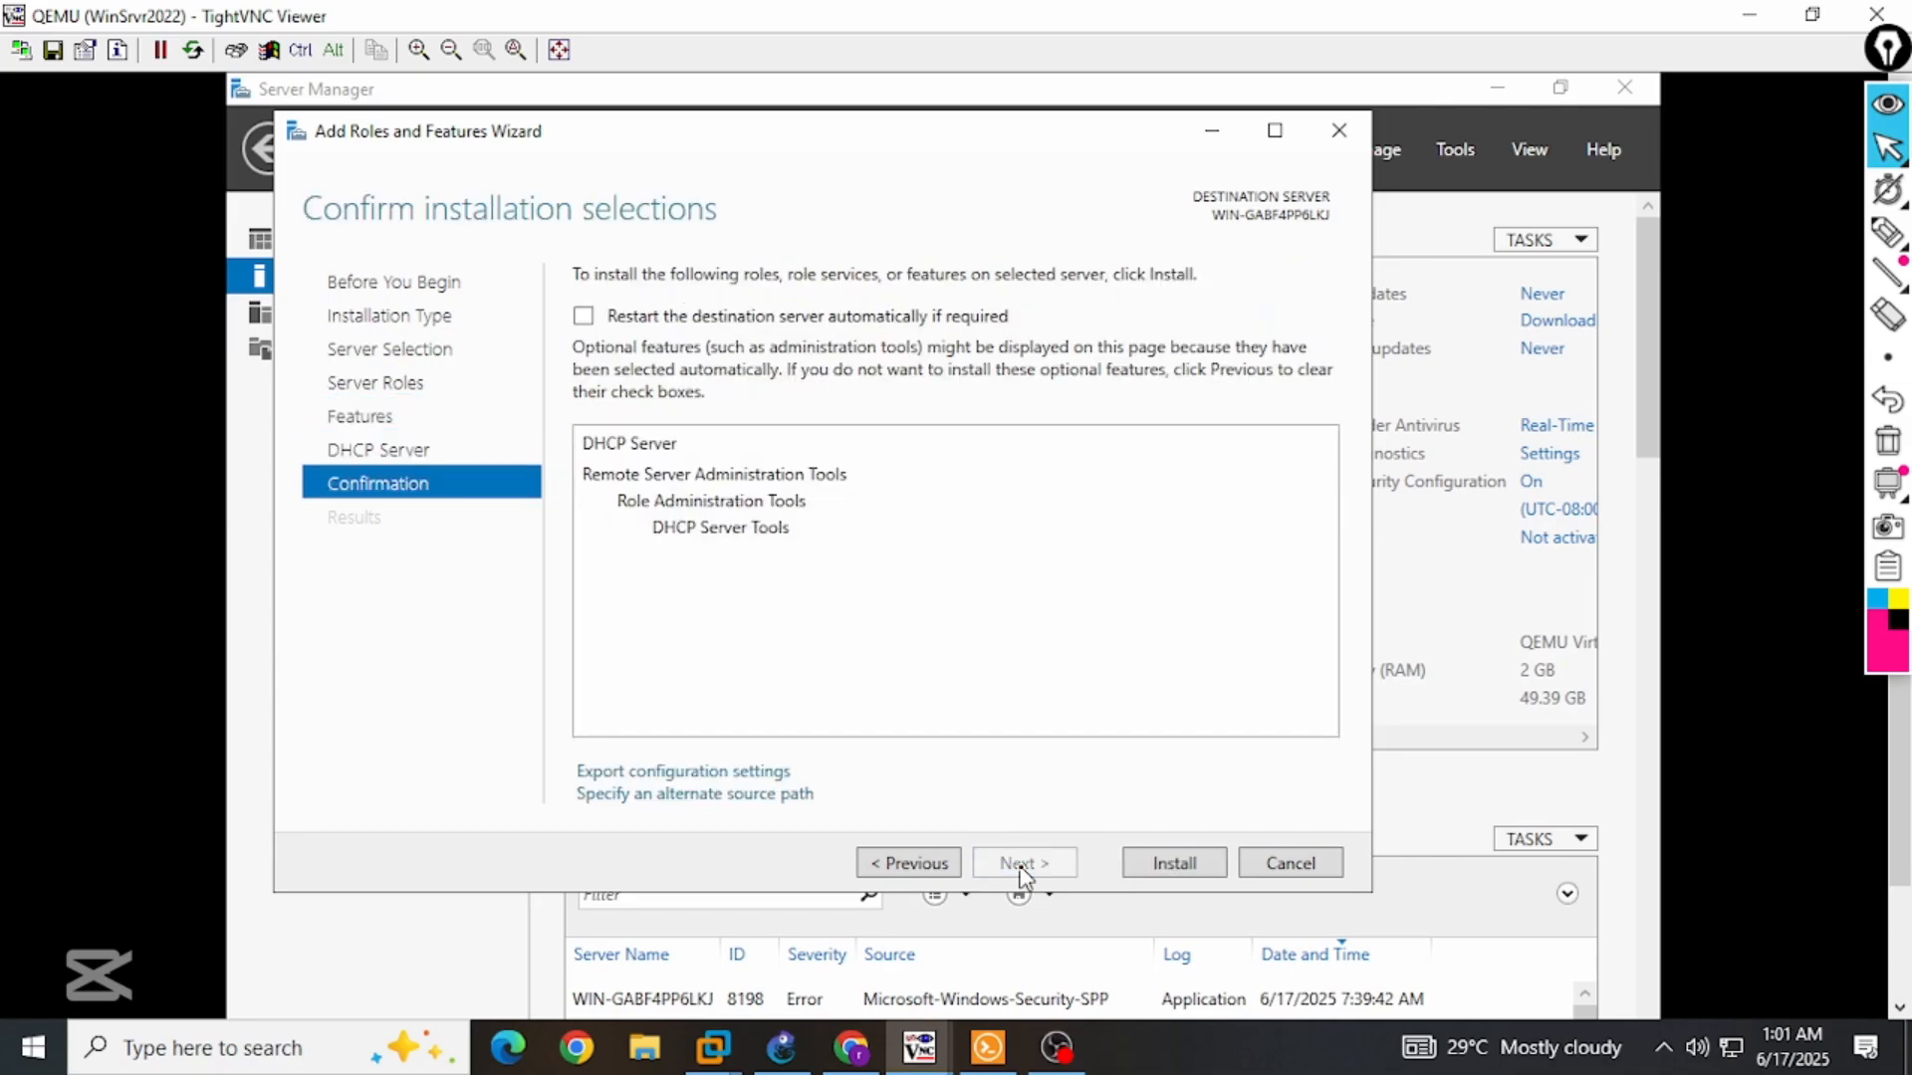
{"action": "left_click", "coordinate": [1171, 875]}
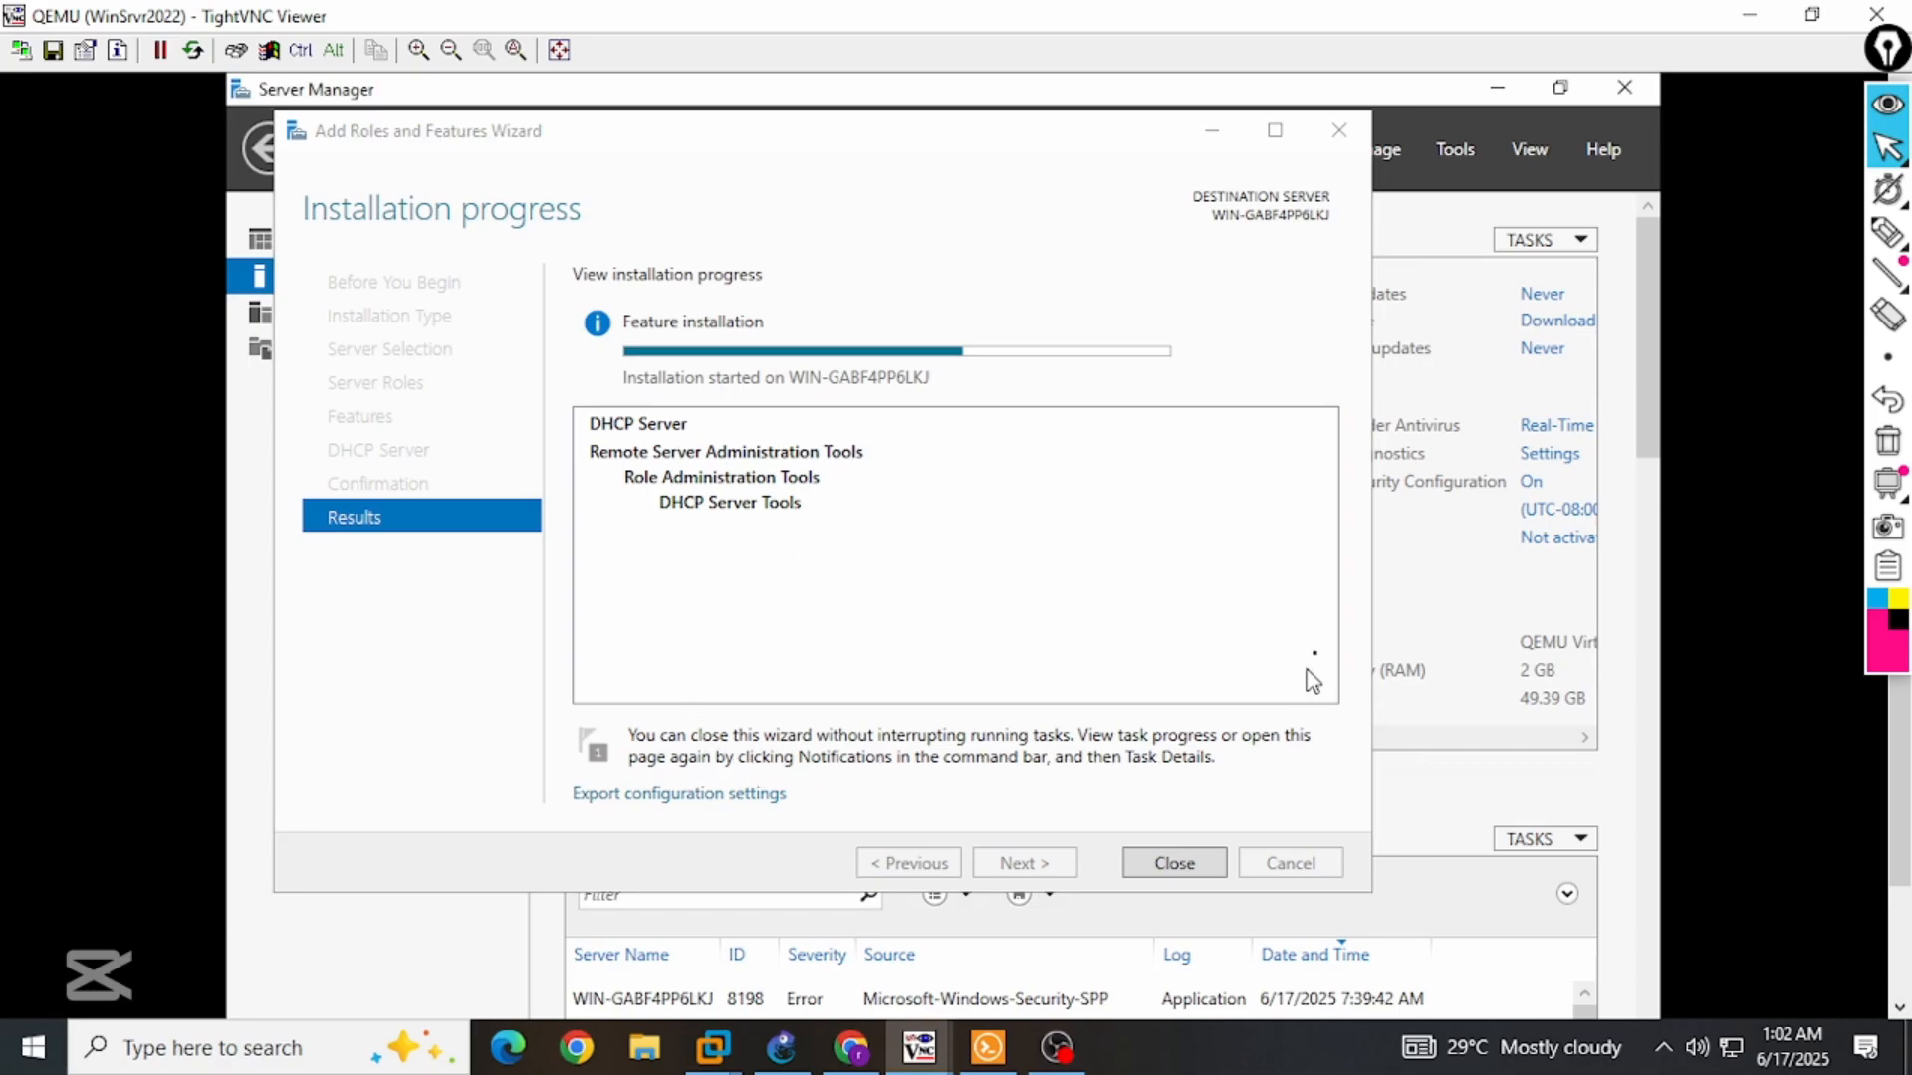
{"action": "left_click", "coordinate": [1210, 132]}
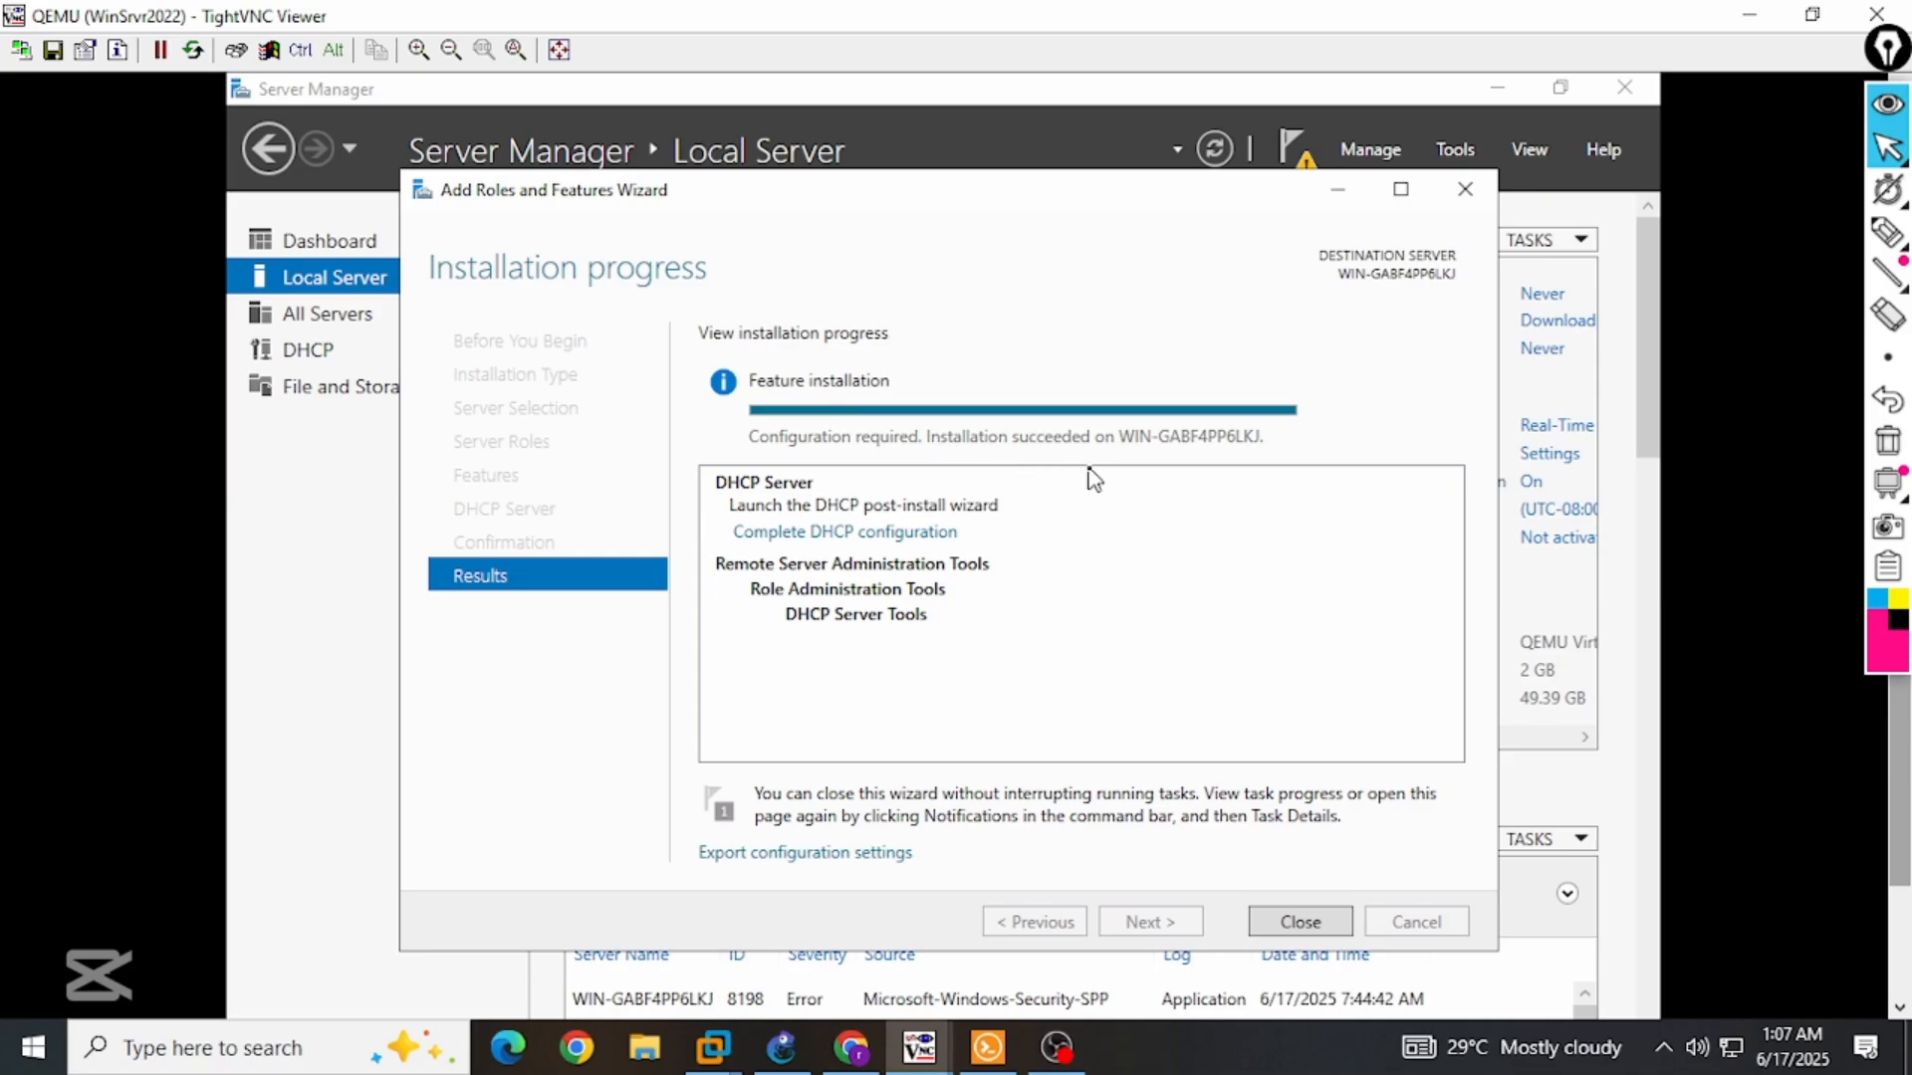
{"action": "left_click", "coordinate": [1301, 923]}
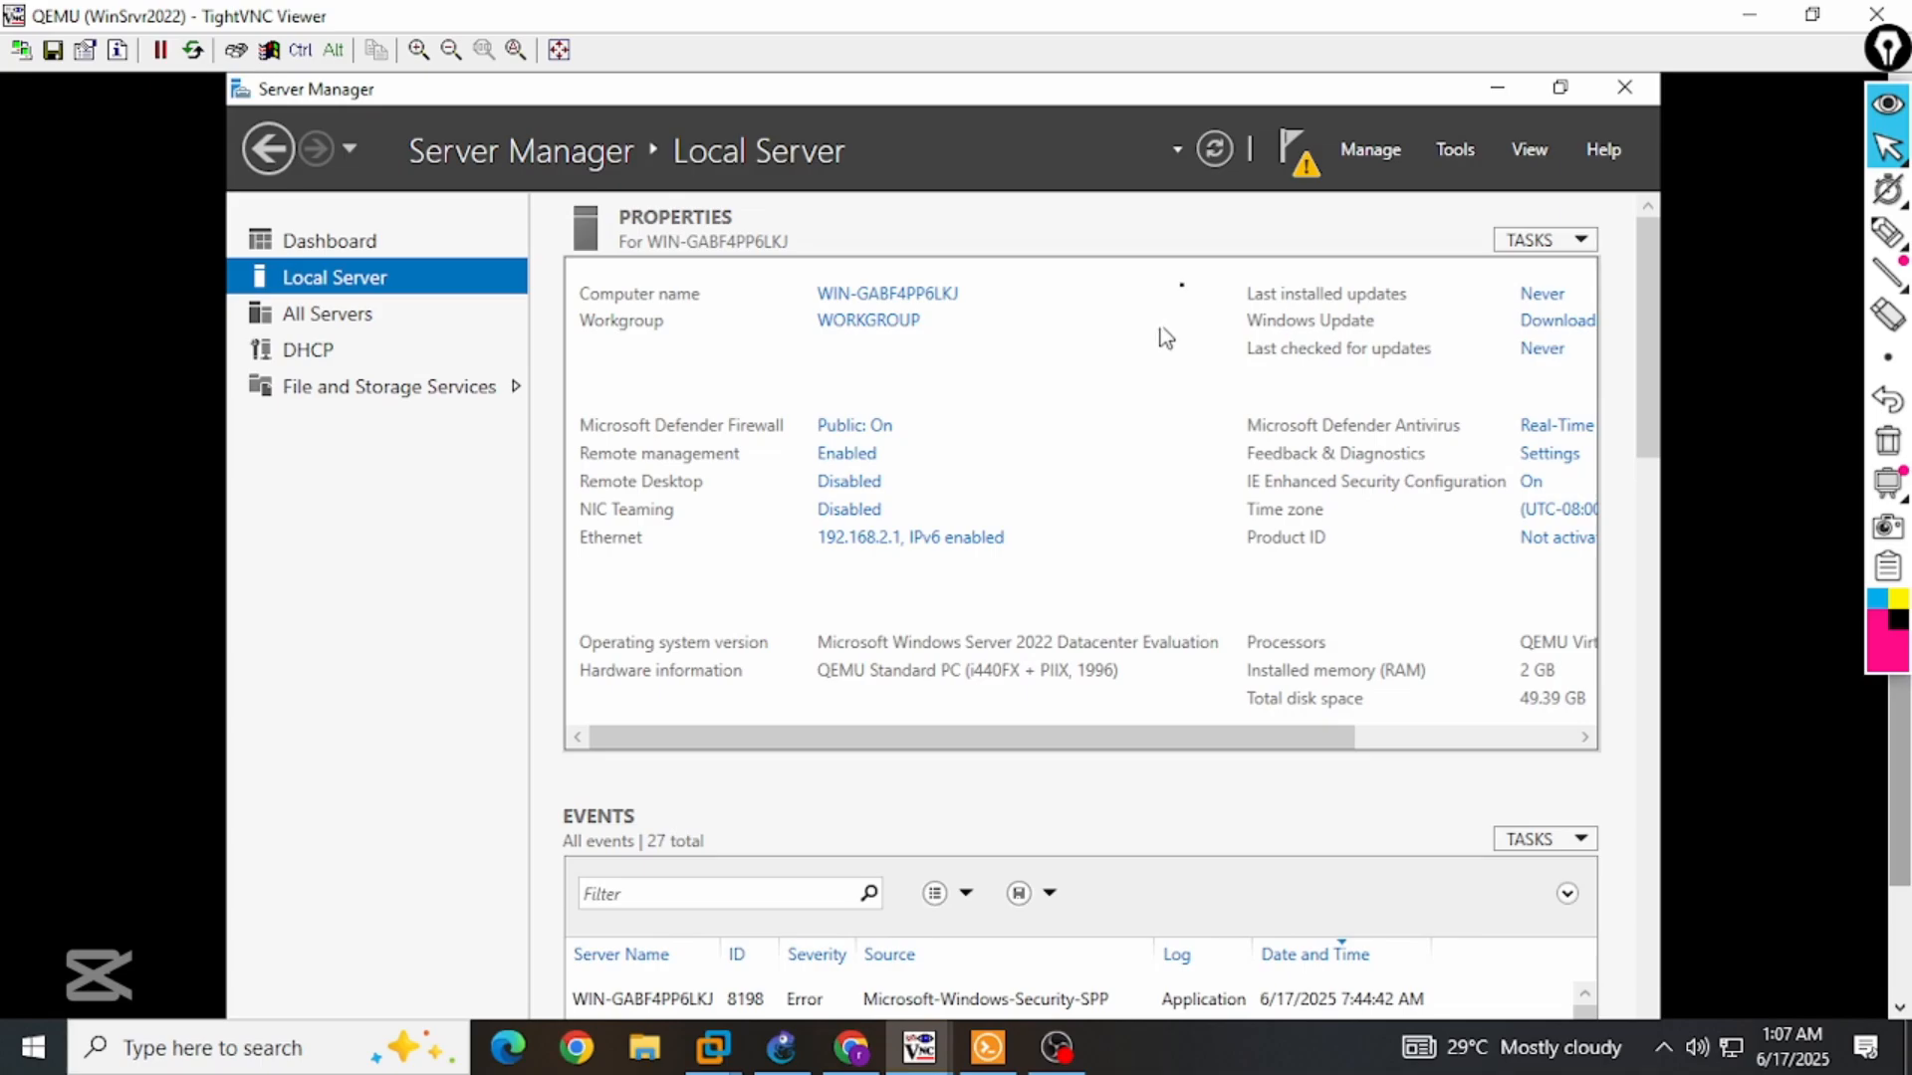
Complete the DHCP post-install configuration from the server notifications, close its wizard, and recheck the notifications for the configuration status.
{"action": "left_click", "coordinate": [1299, 156]}
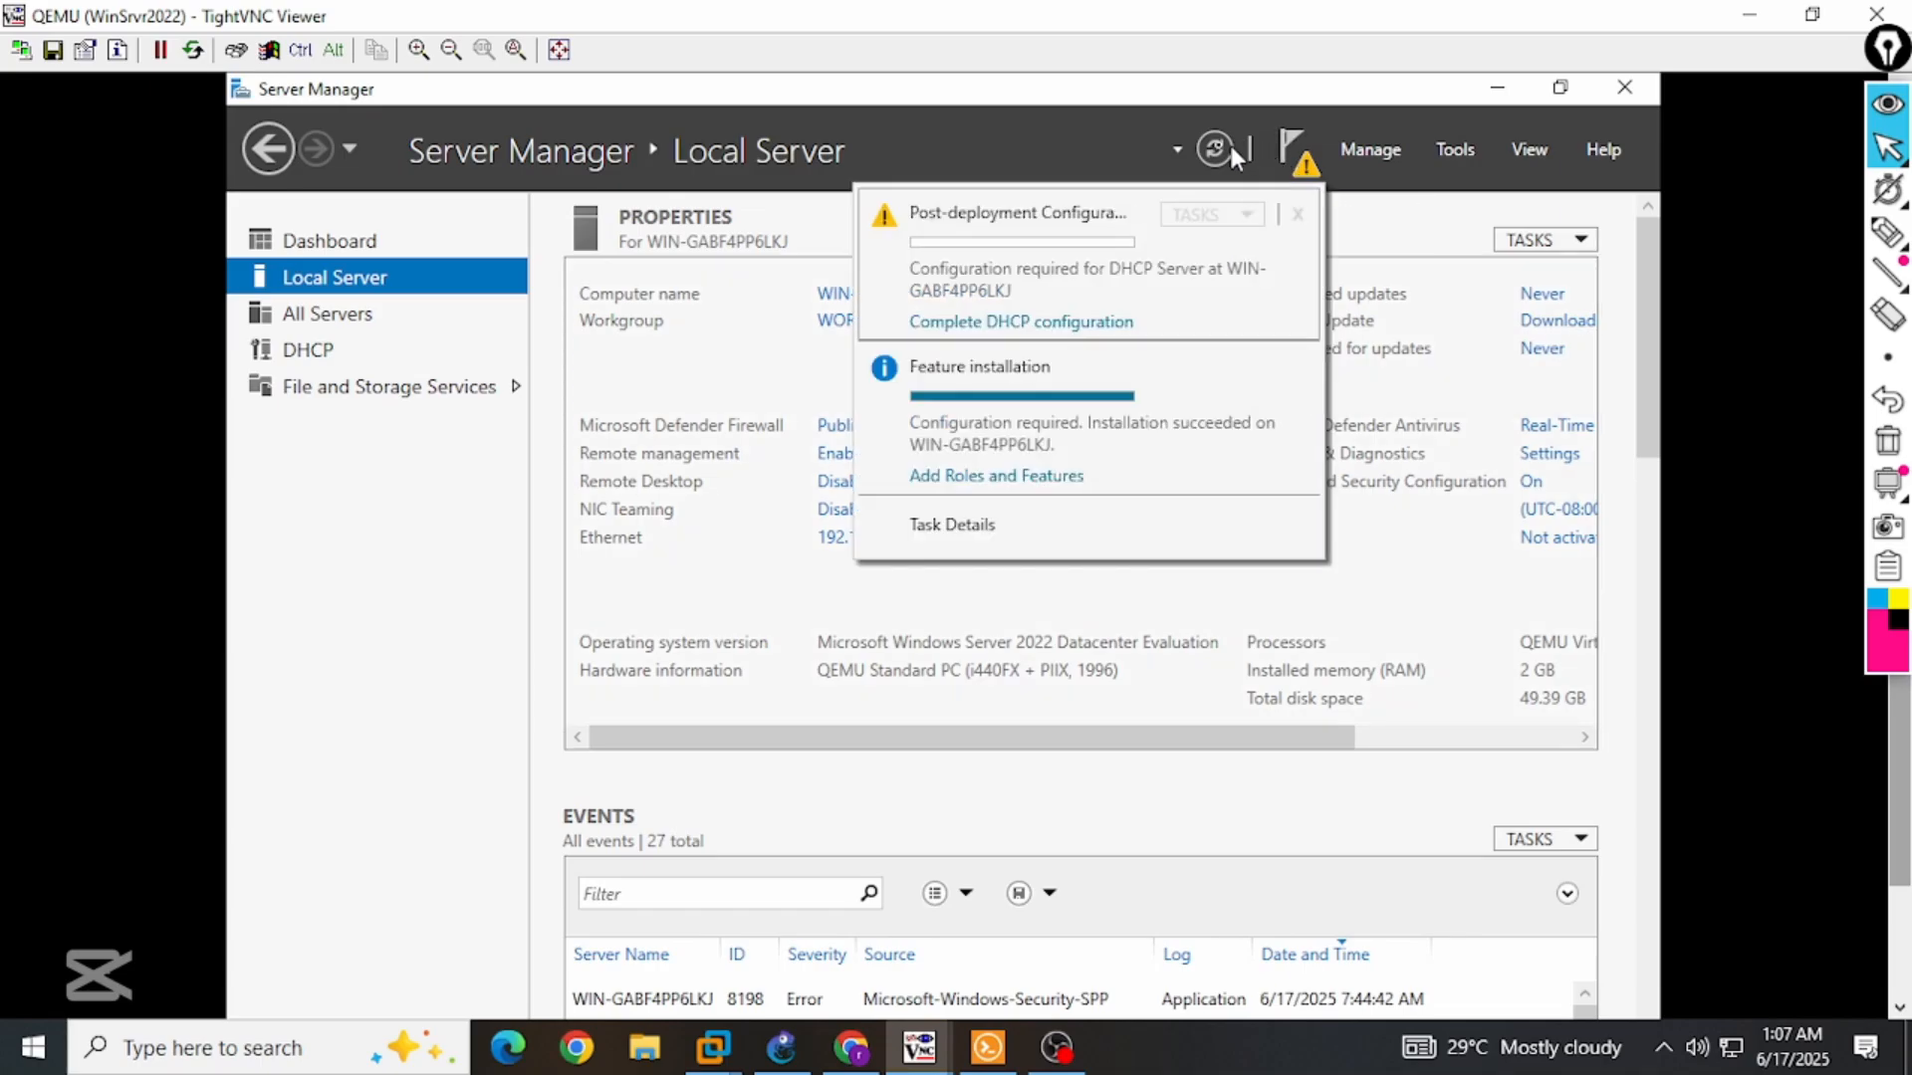
{"action": "left_click", "coordinate": [1046, 321]}
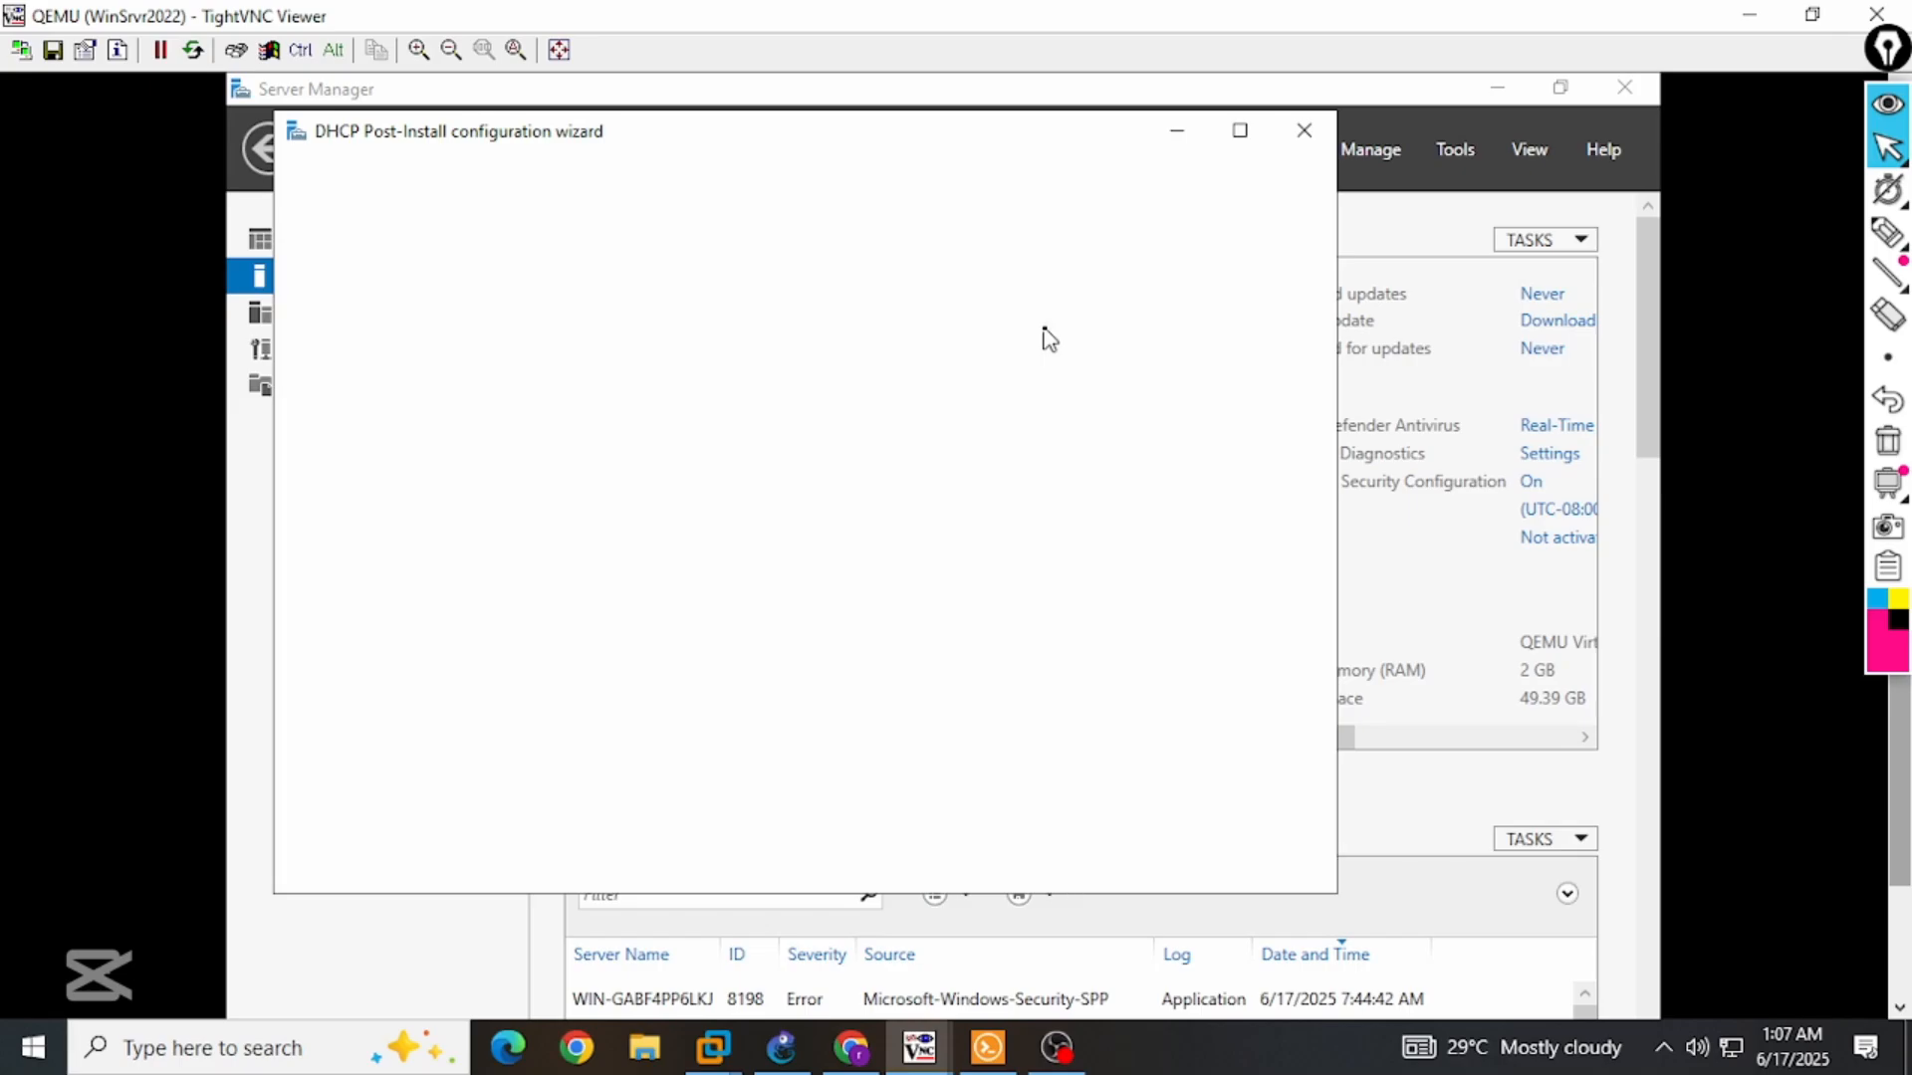
{"action": "left_click", "coordinate": [1306, 941]}
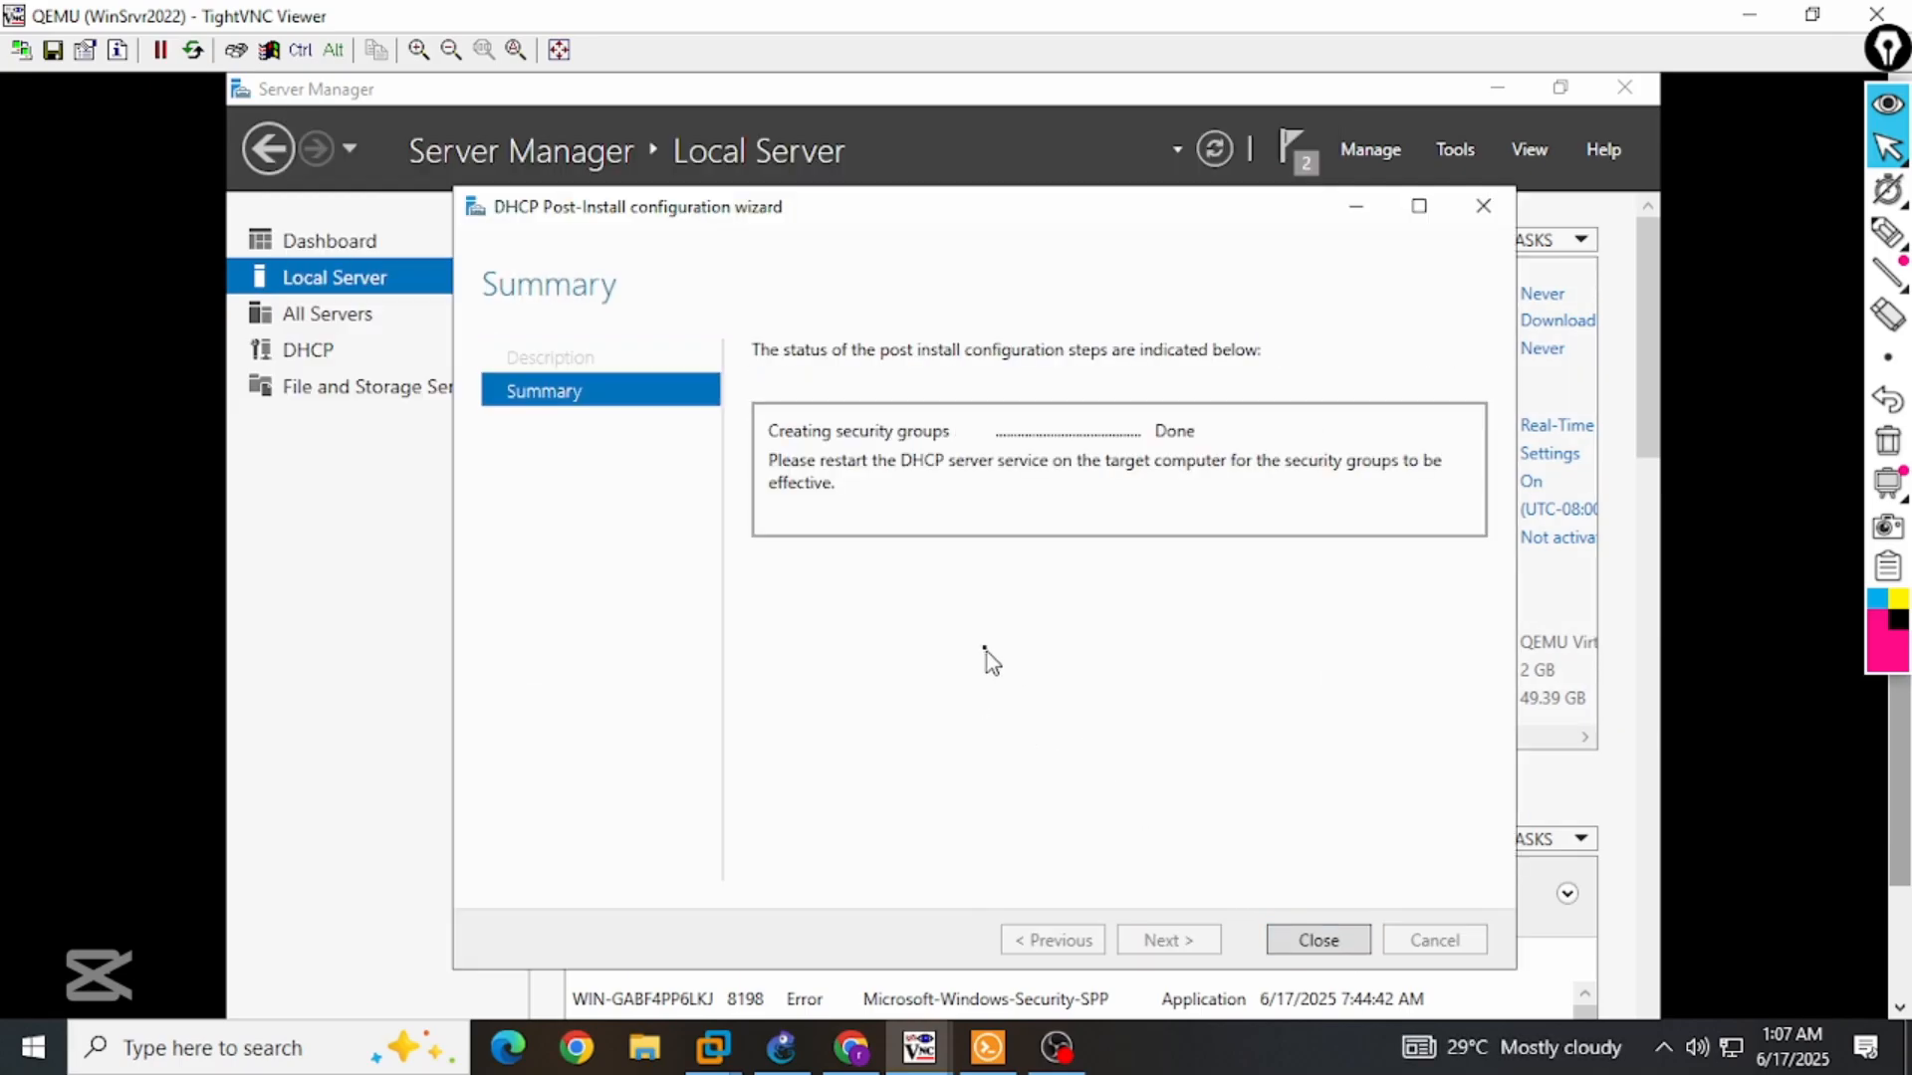
{"action": "left_click", "coordinate": [1318, 940]}
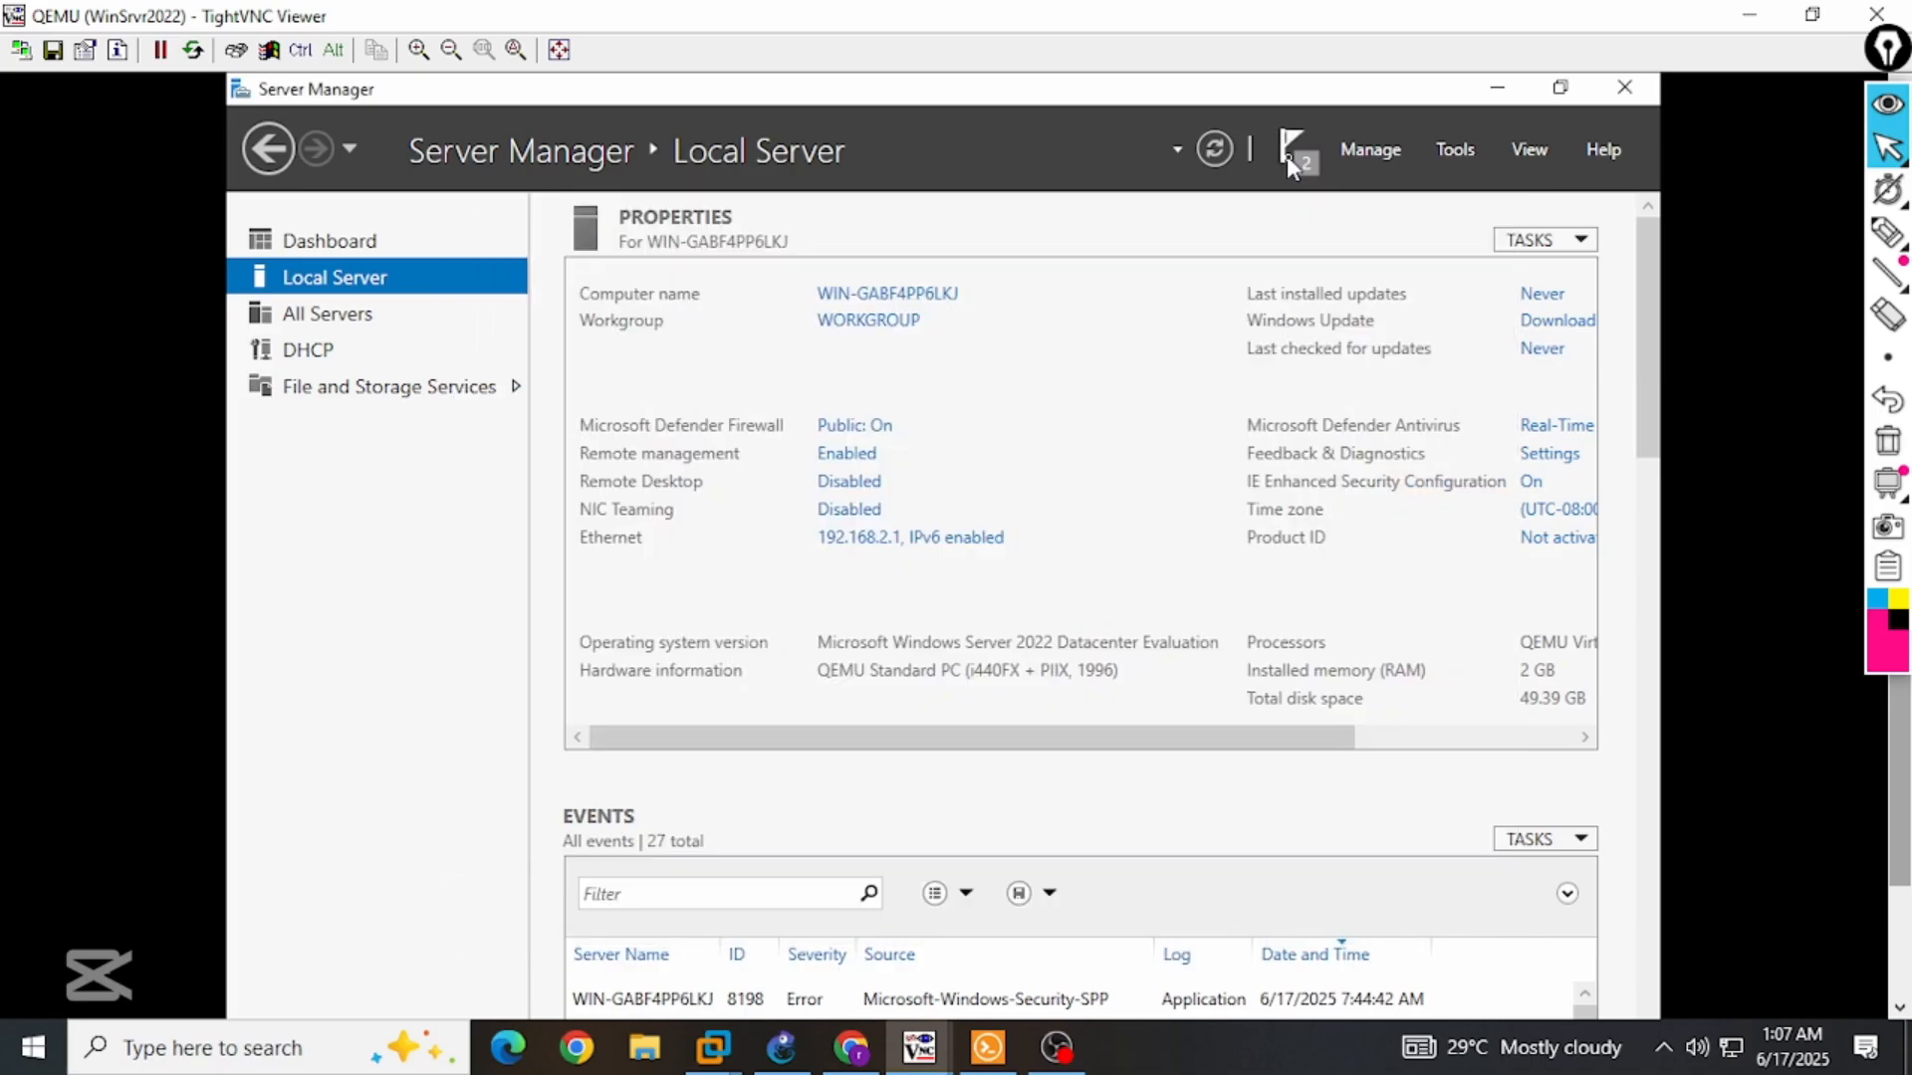
{"action": "left_click", "coordinate": [1288, 152]}
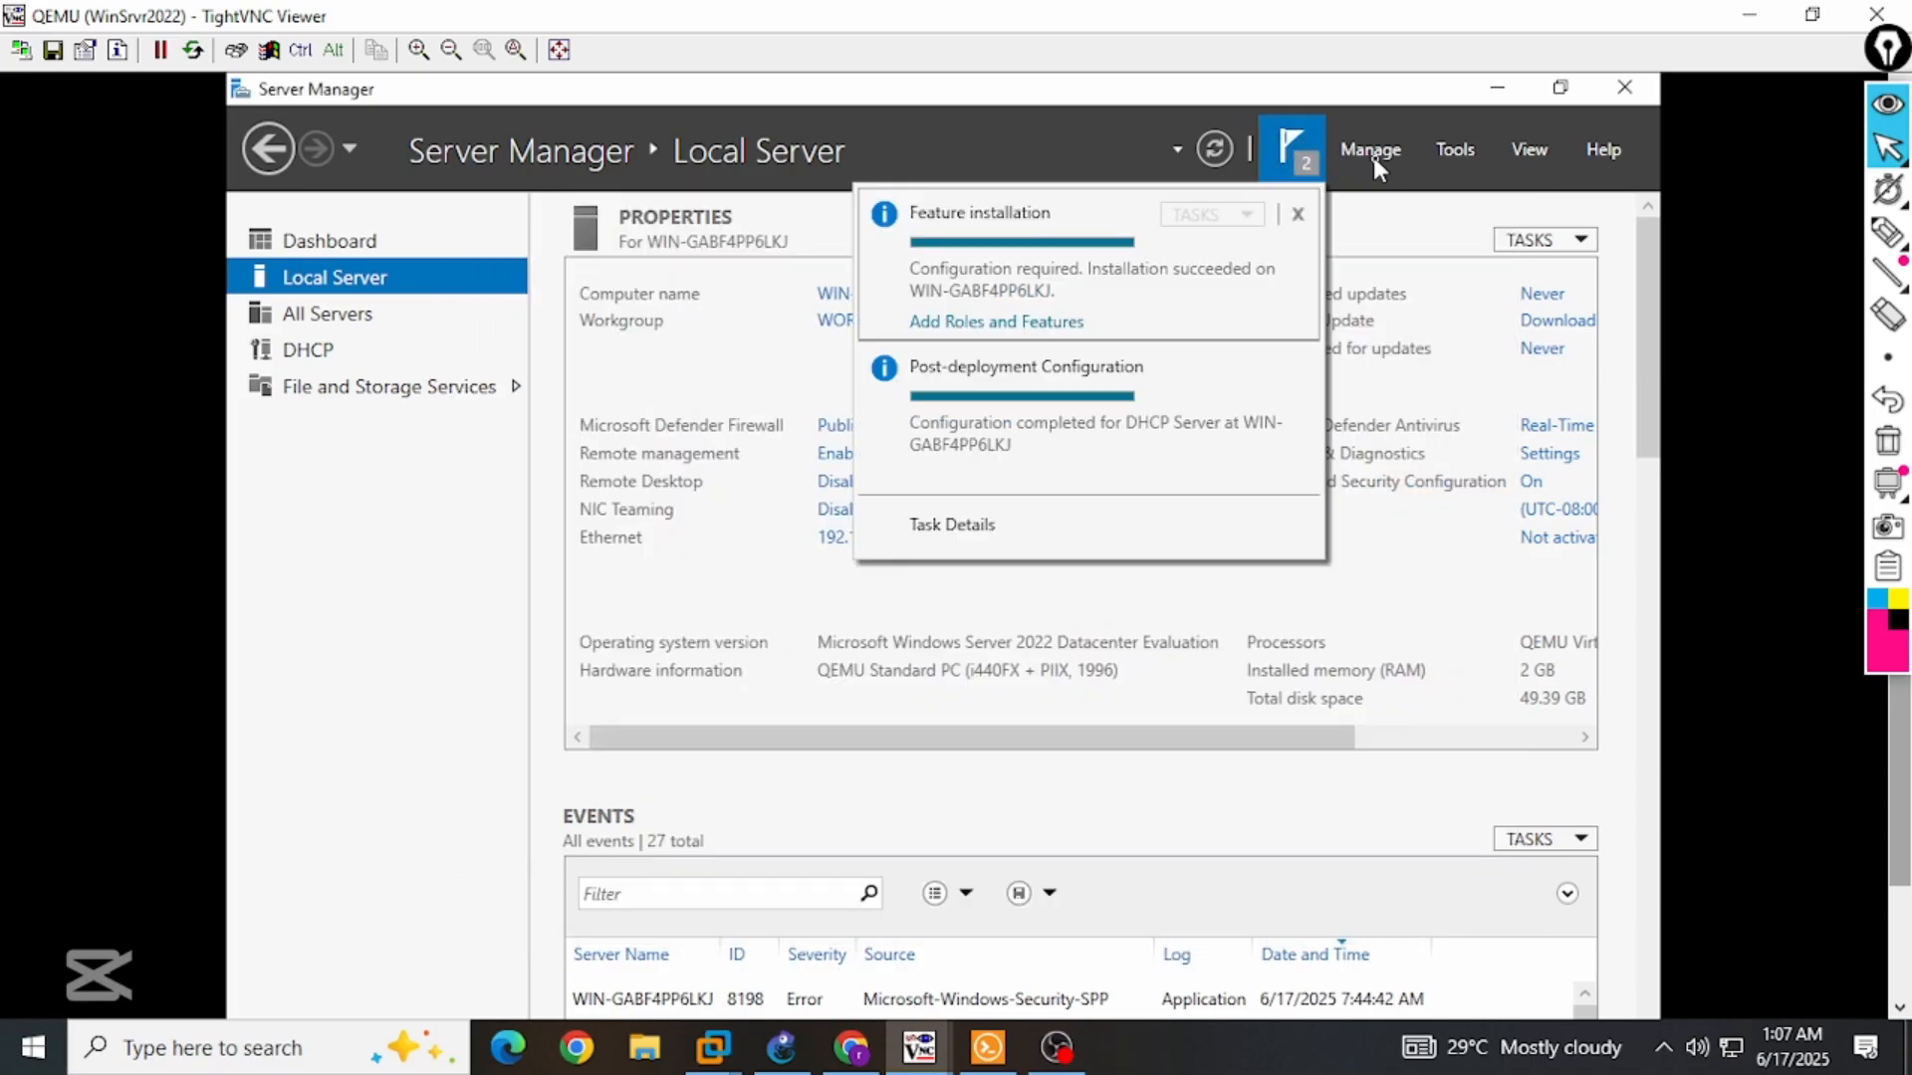
{"action": "left_click", "coordinate": [1372, 156]}
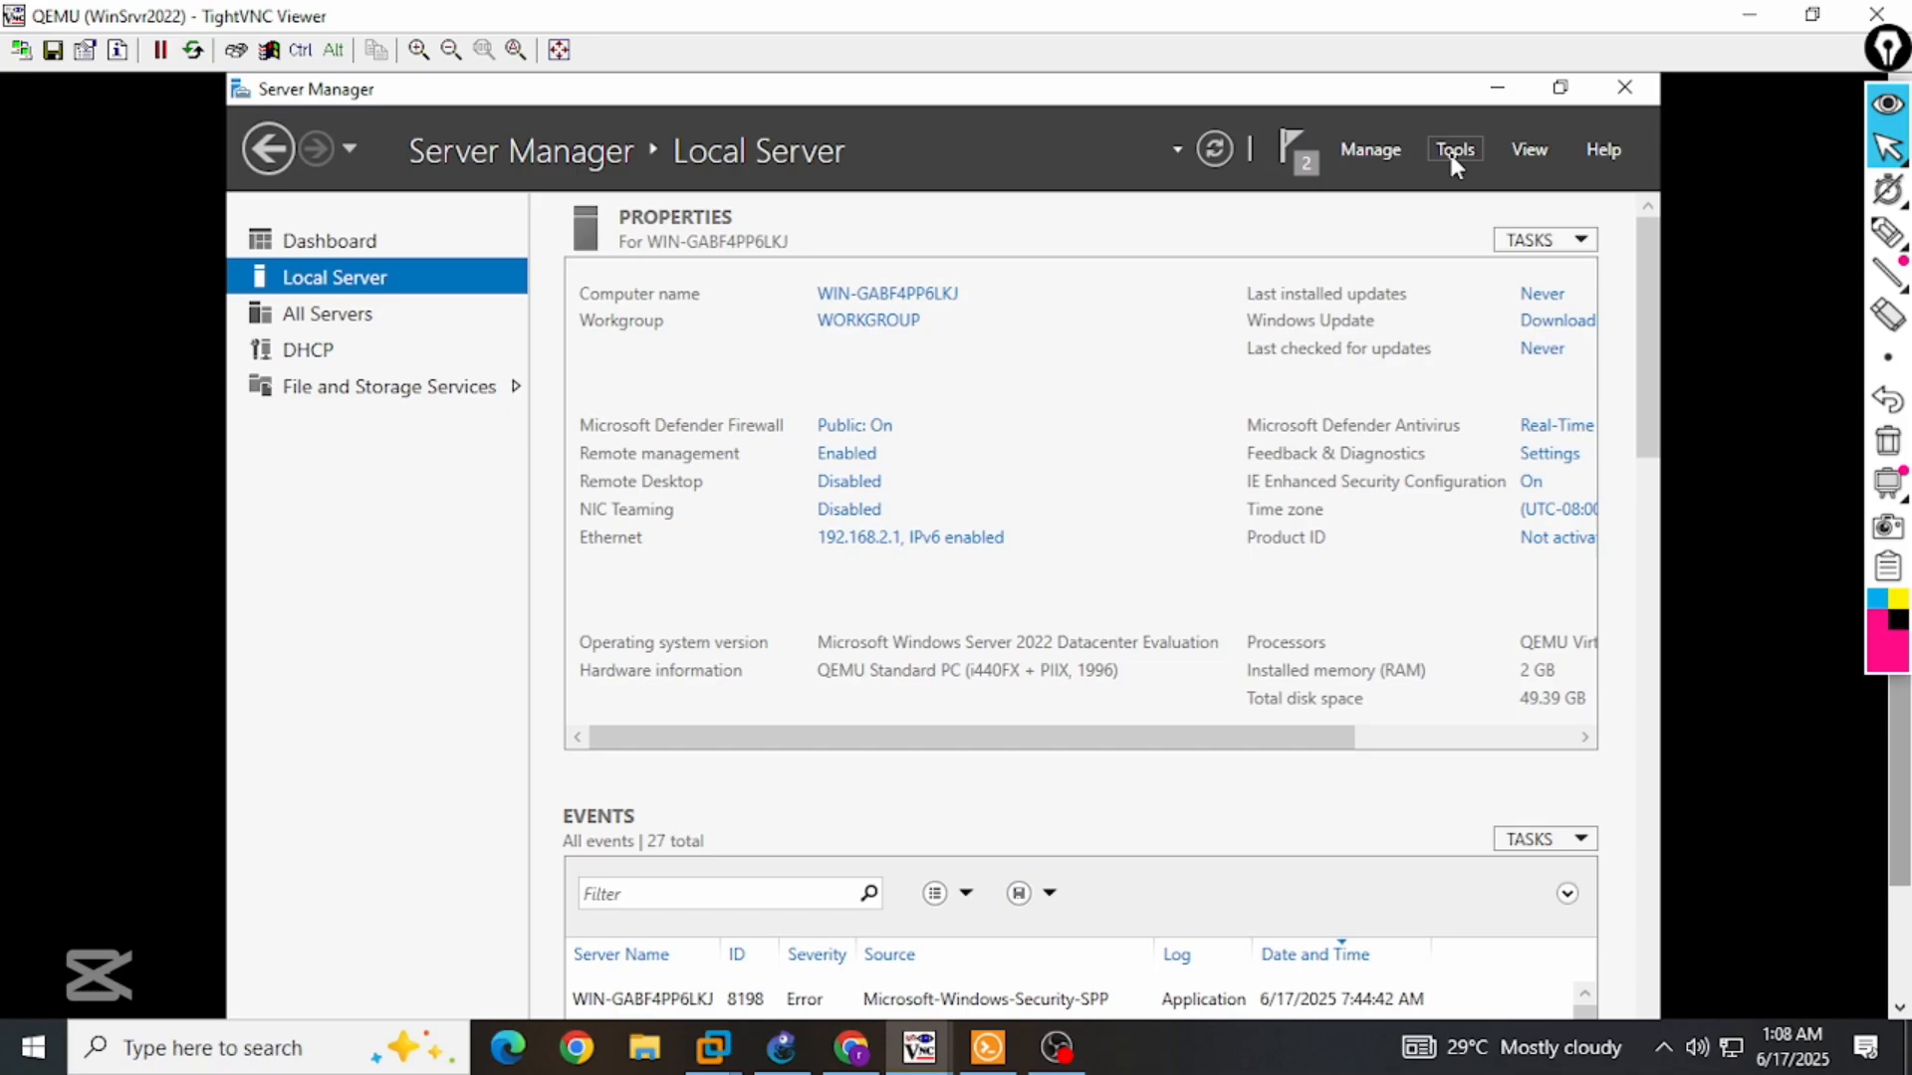
Open the DHCP management console maximized, widen its console tree, and expand the server down to the selected IPv4 node.
{"action": "left_click", "coordinate": [1454, 150]}
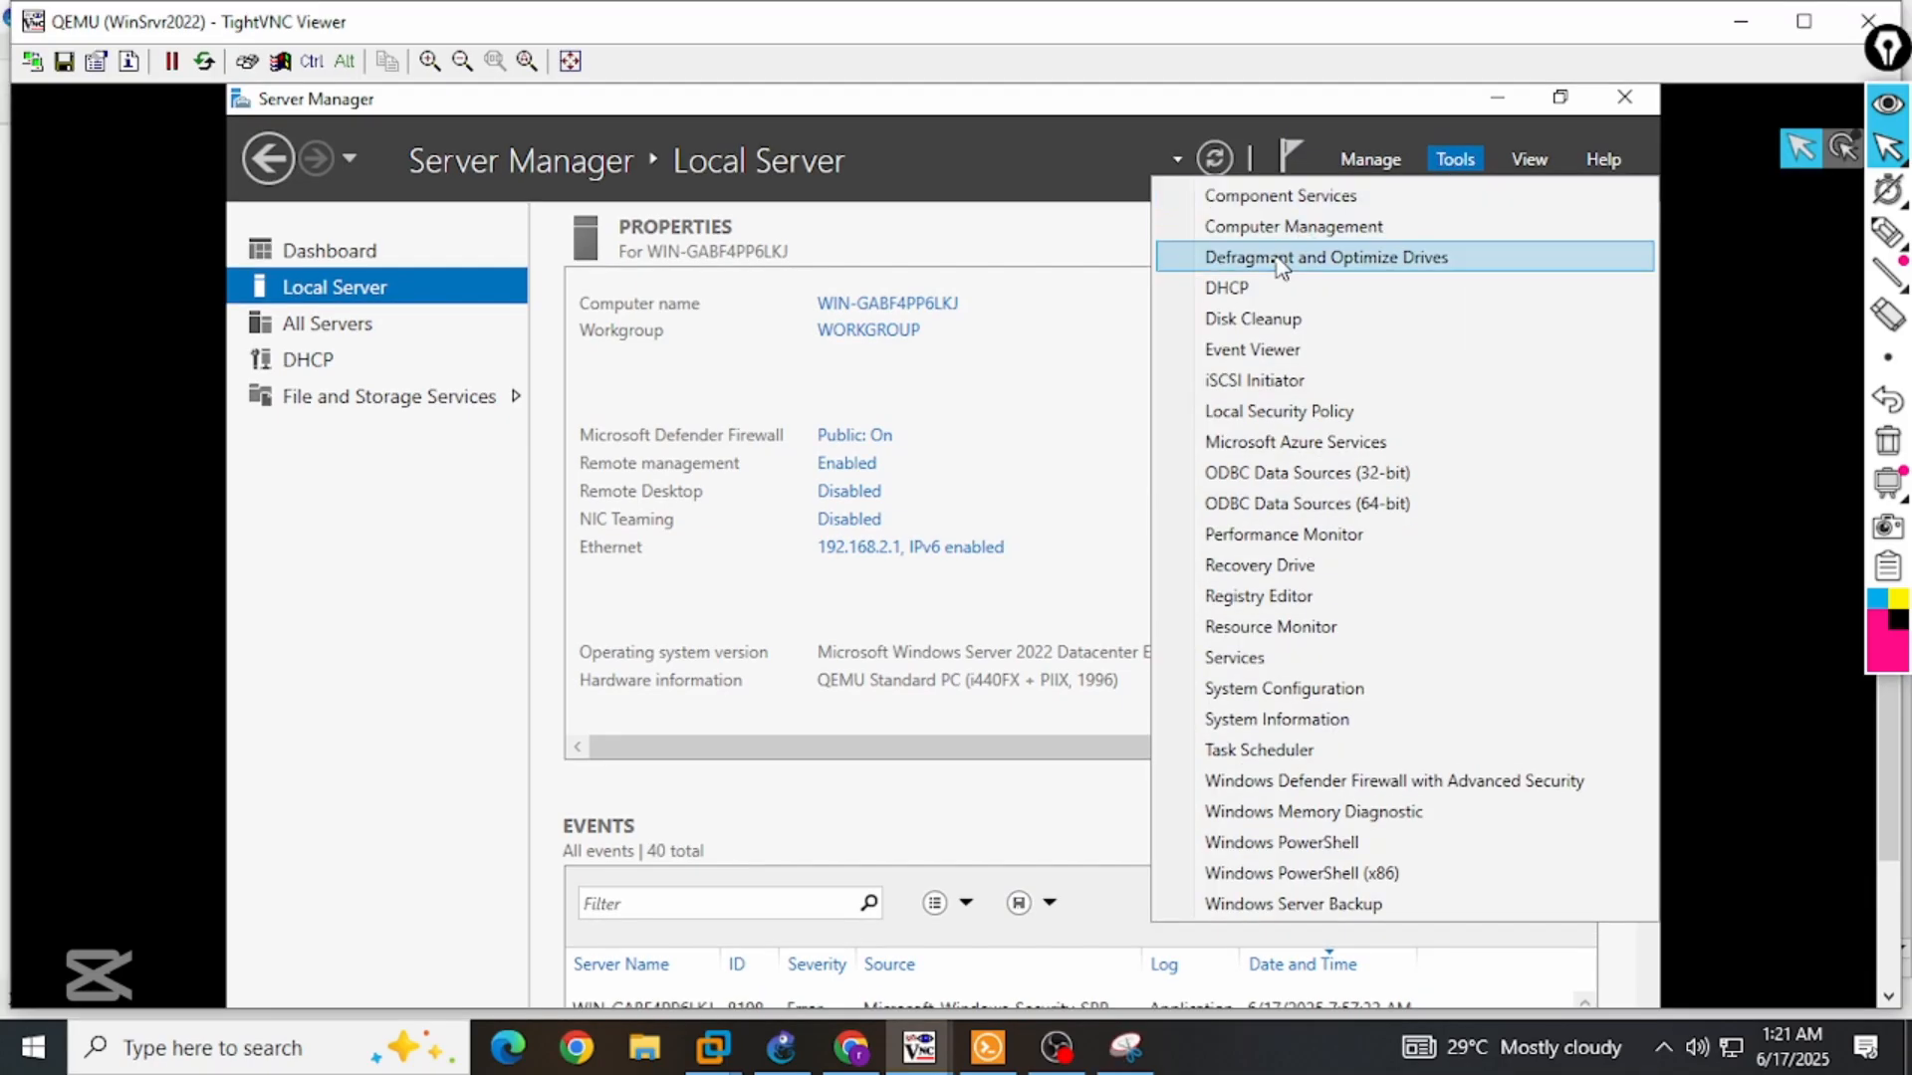
{"action": "left_click", "coordinate": [1242, 292]}
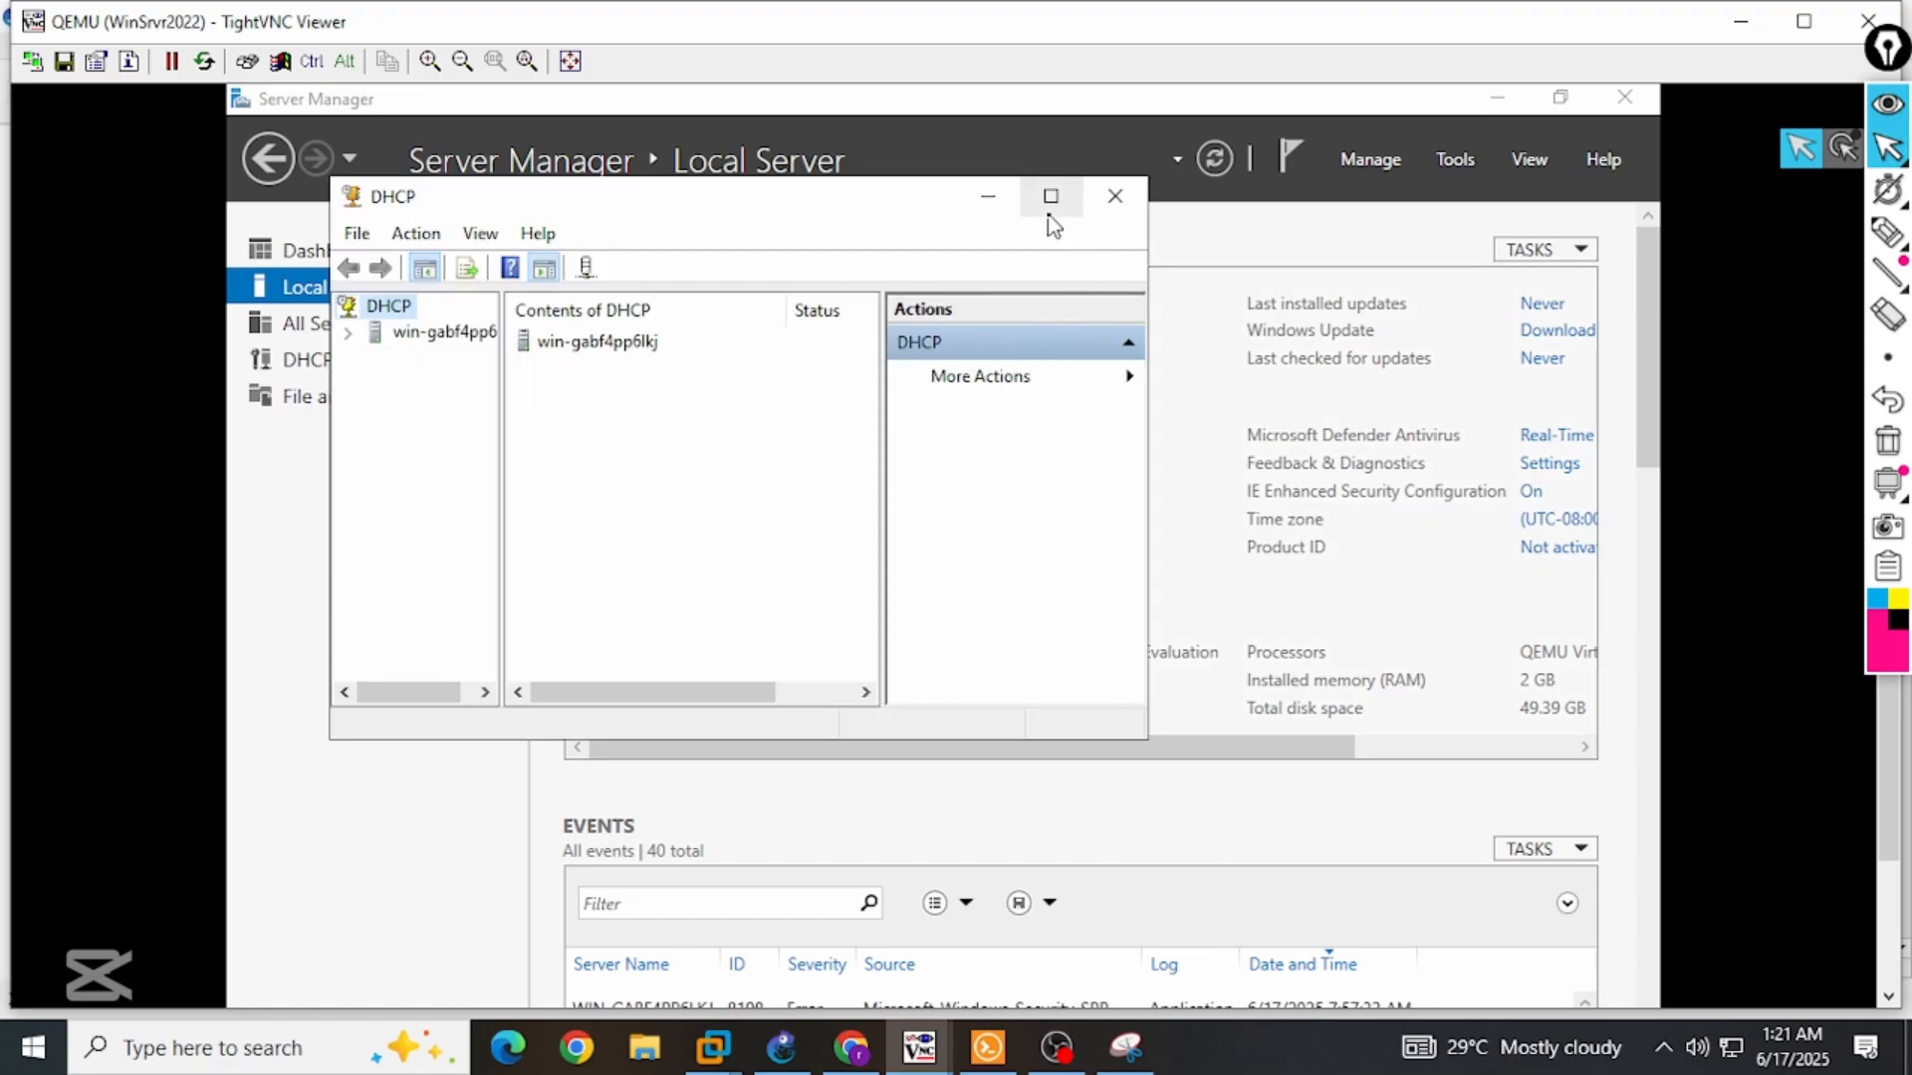
{"action": "left_click", "coordinate": [1045, 194]}
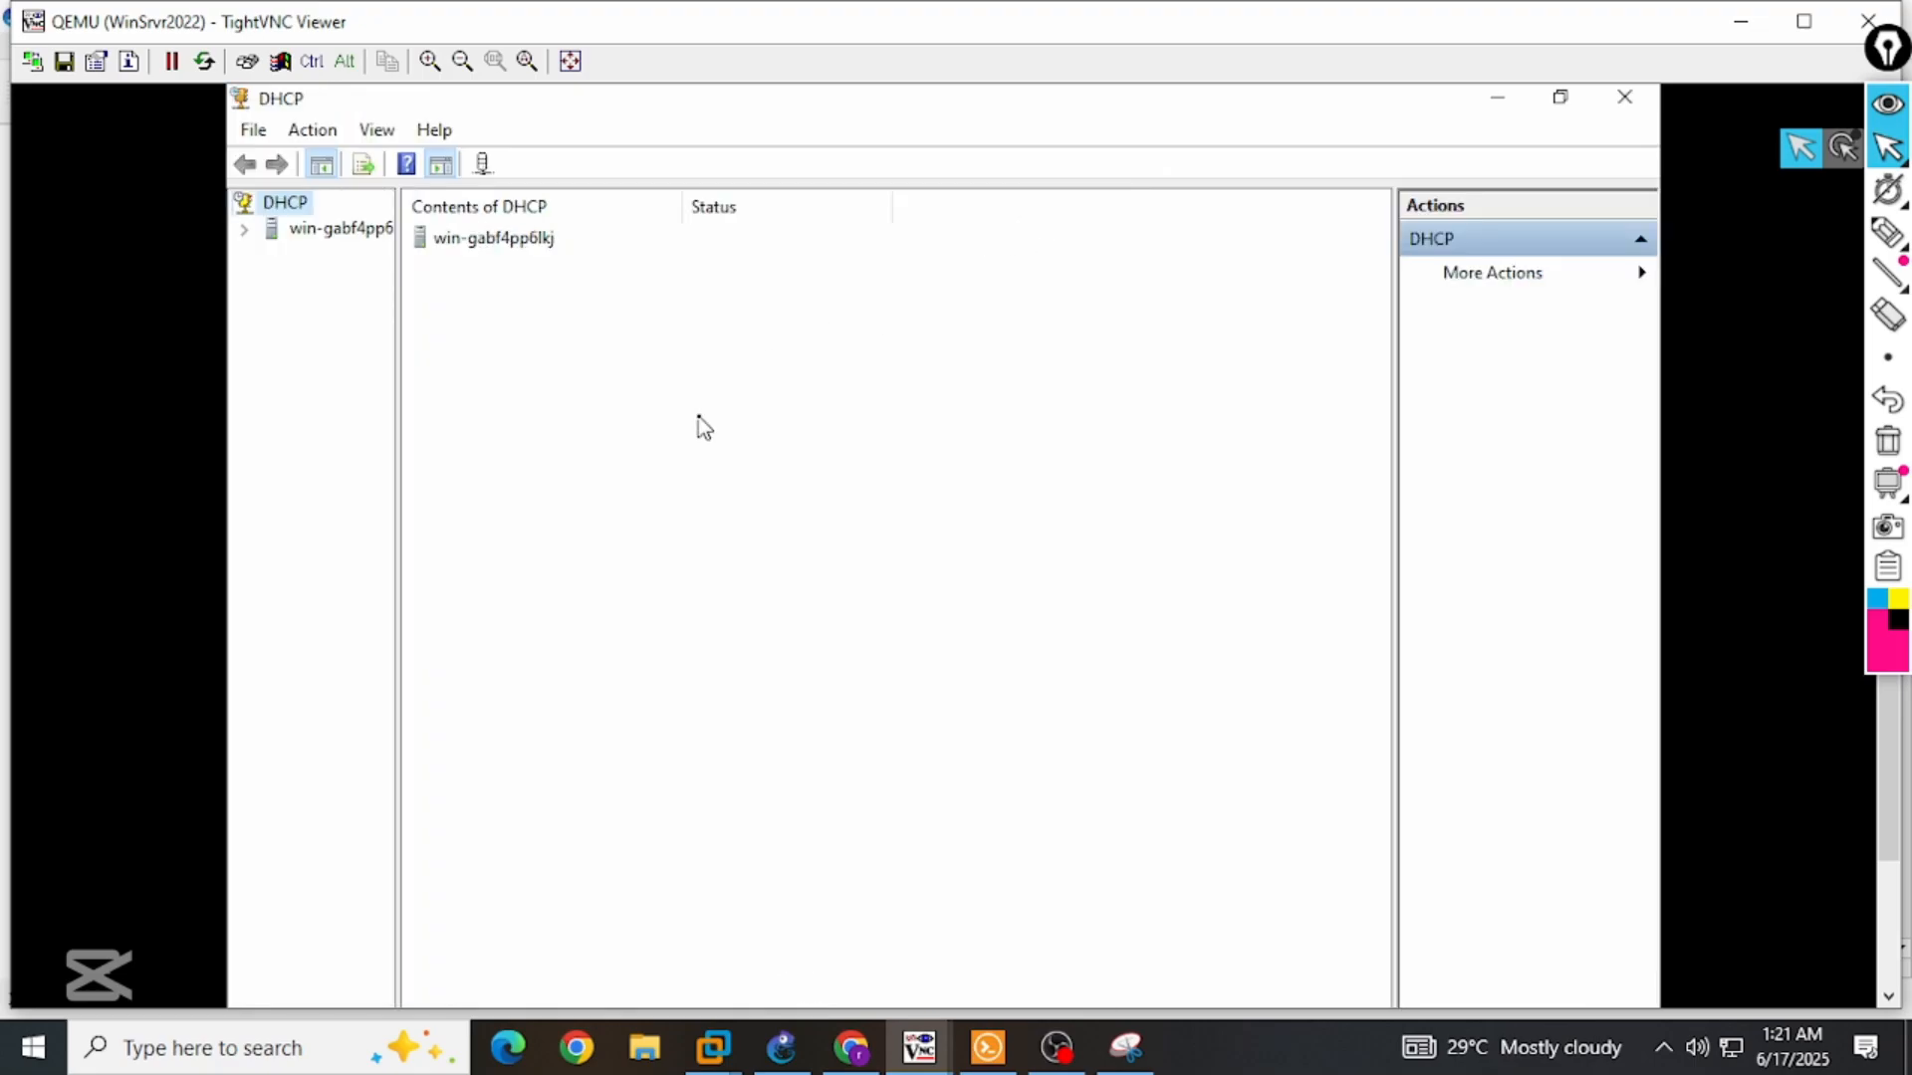
{"action": "left_click_drag", "start_coordinate": [397, 359], "coordinate": [589, 405]}
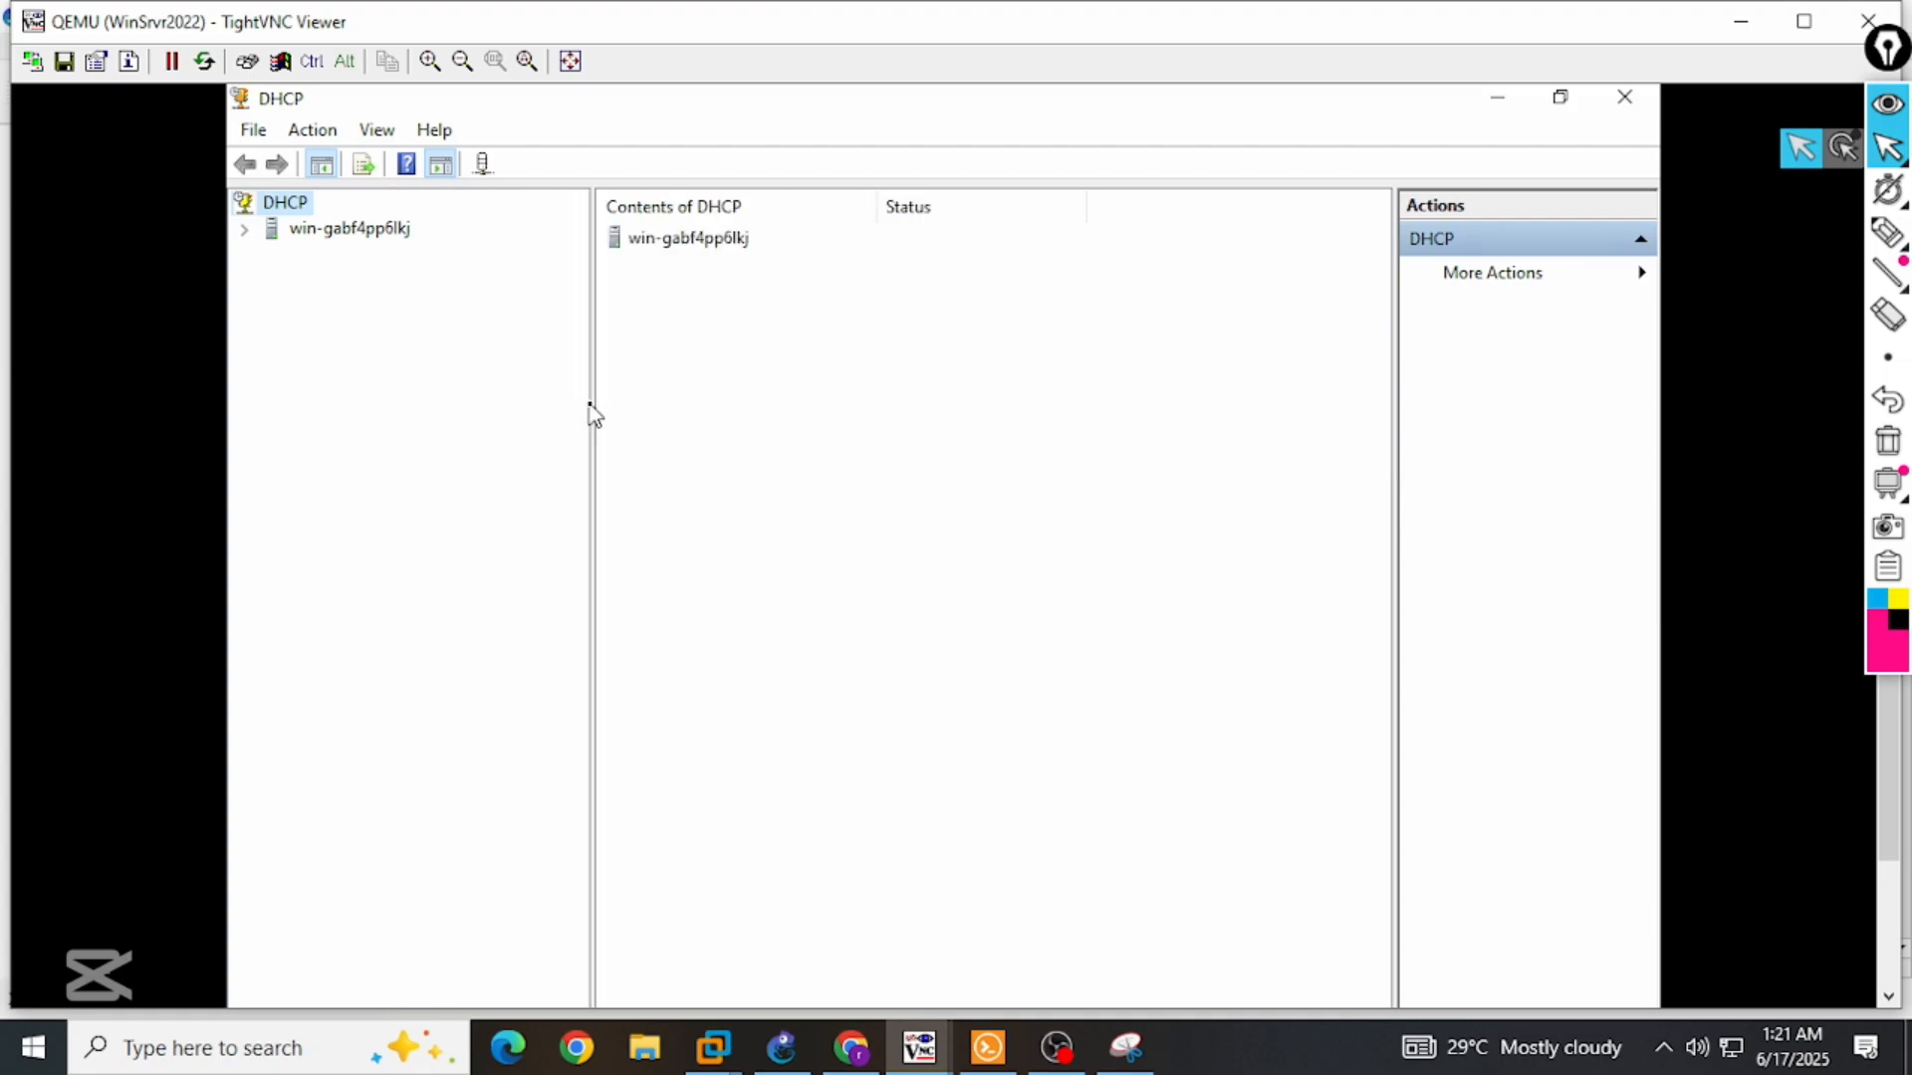
{"action": "left_click", "coordinate": [246, 231]}
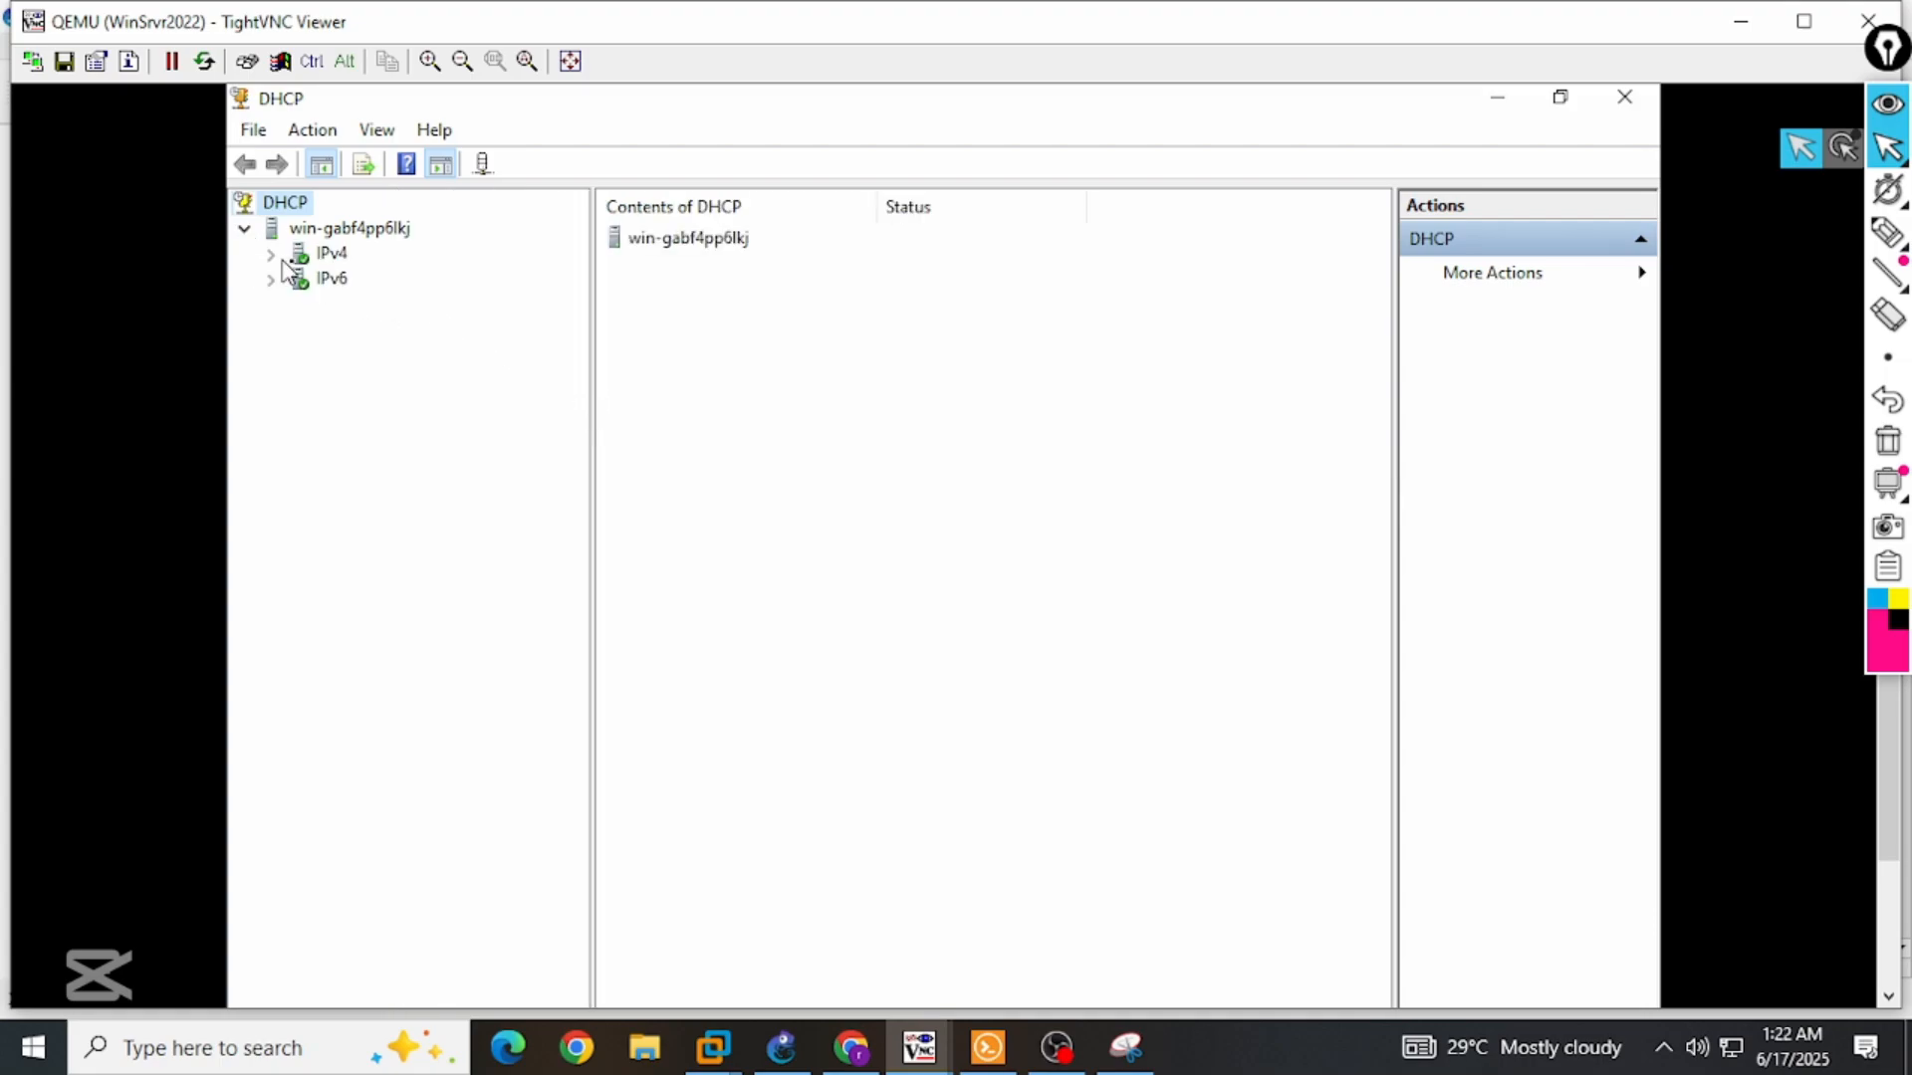
{"action": "left_click", "coordinate": [270, 255]}
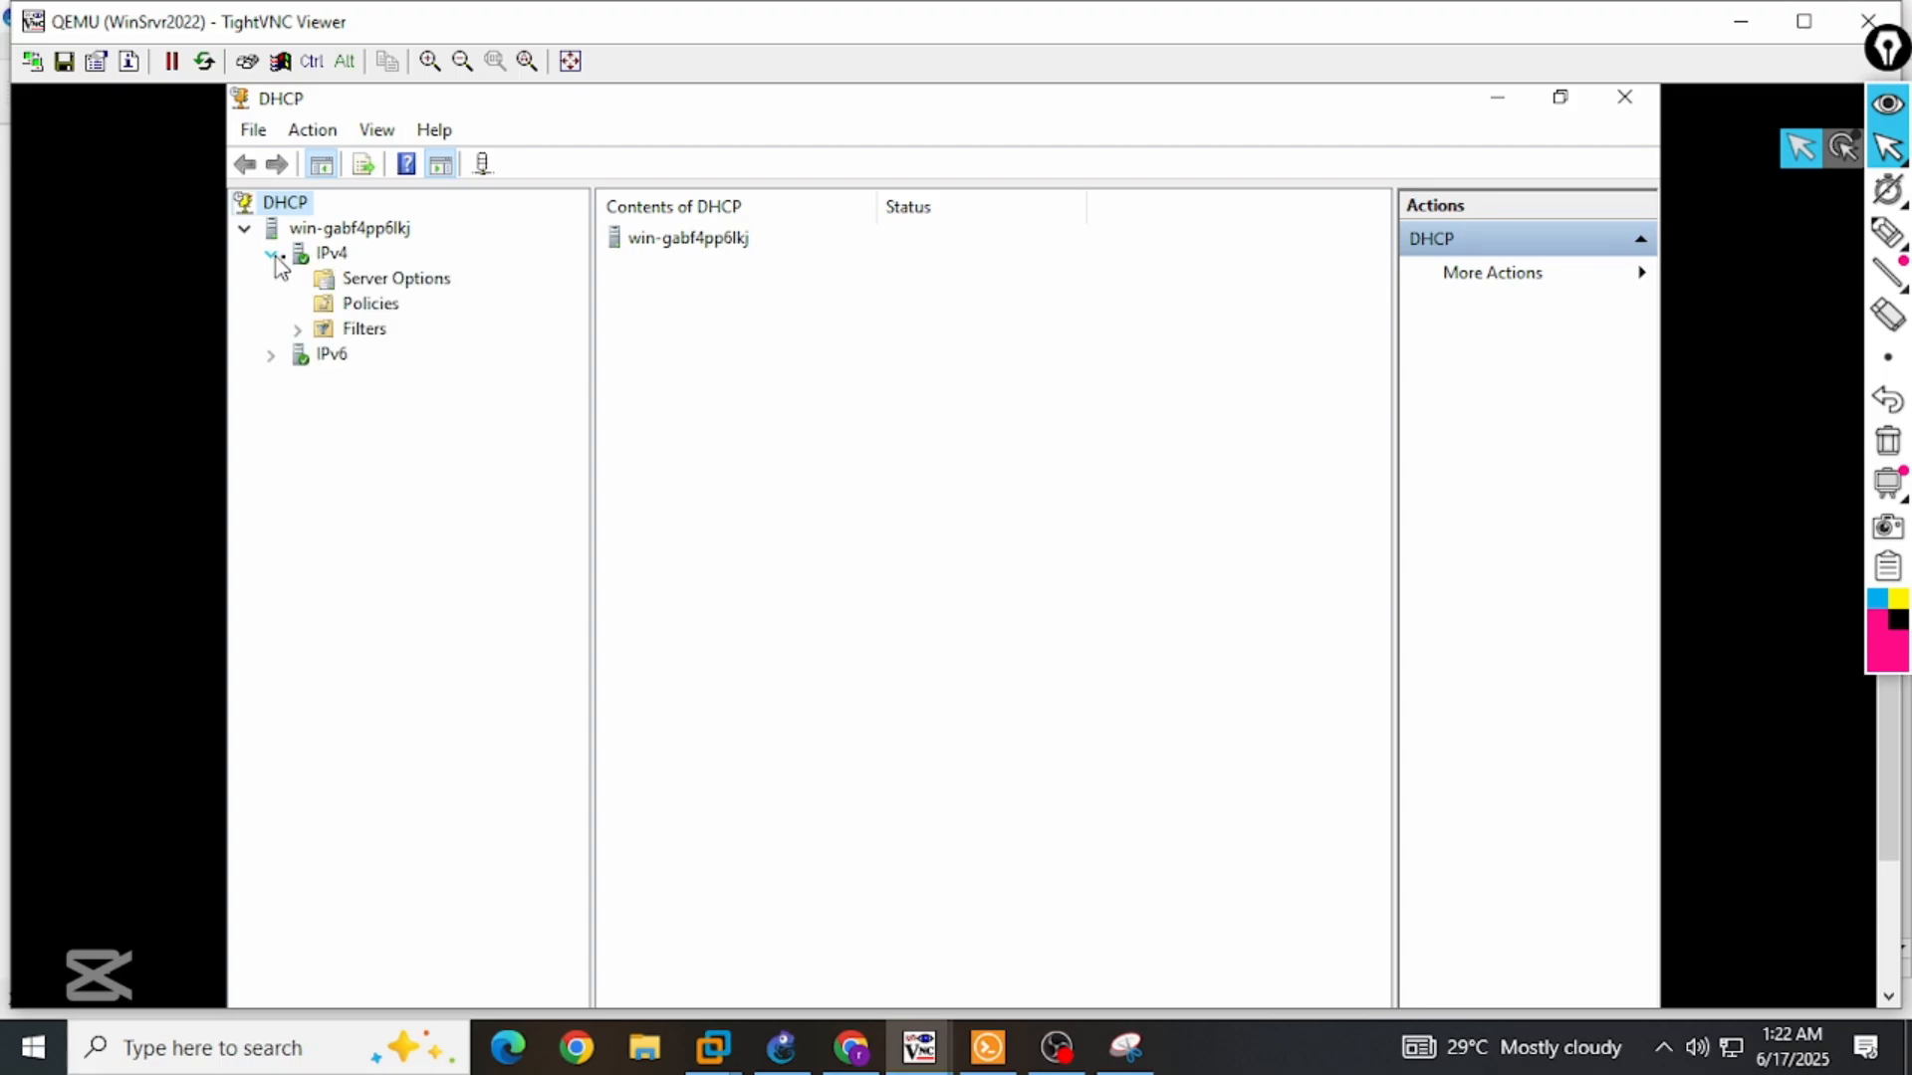
{"action": "left_click", "coordinate": [329, 255]}
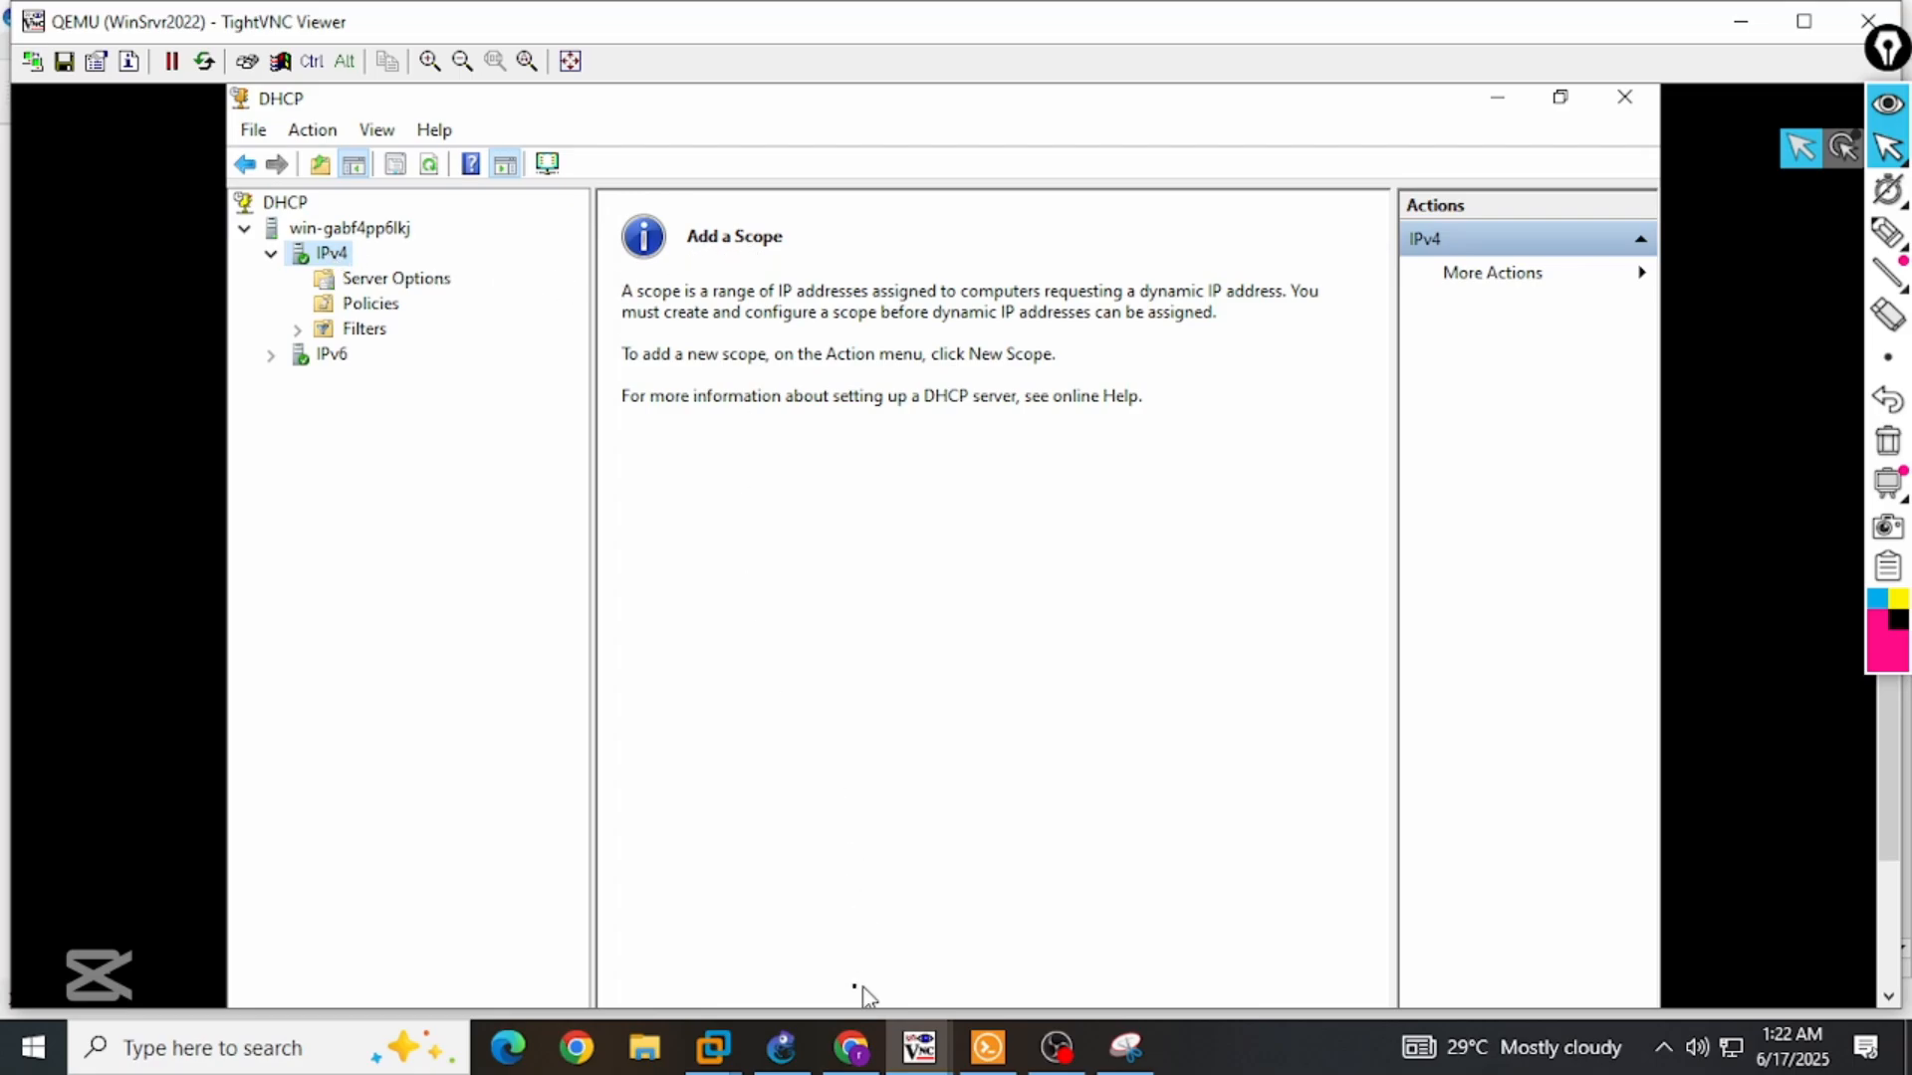
Switch to GNS3 and slightly reposition the "dhcp pool" and "scope" labels in the topology.
{"action": "left_click", "coordinate": [781, 1046]}
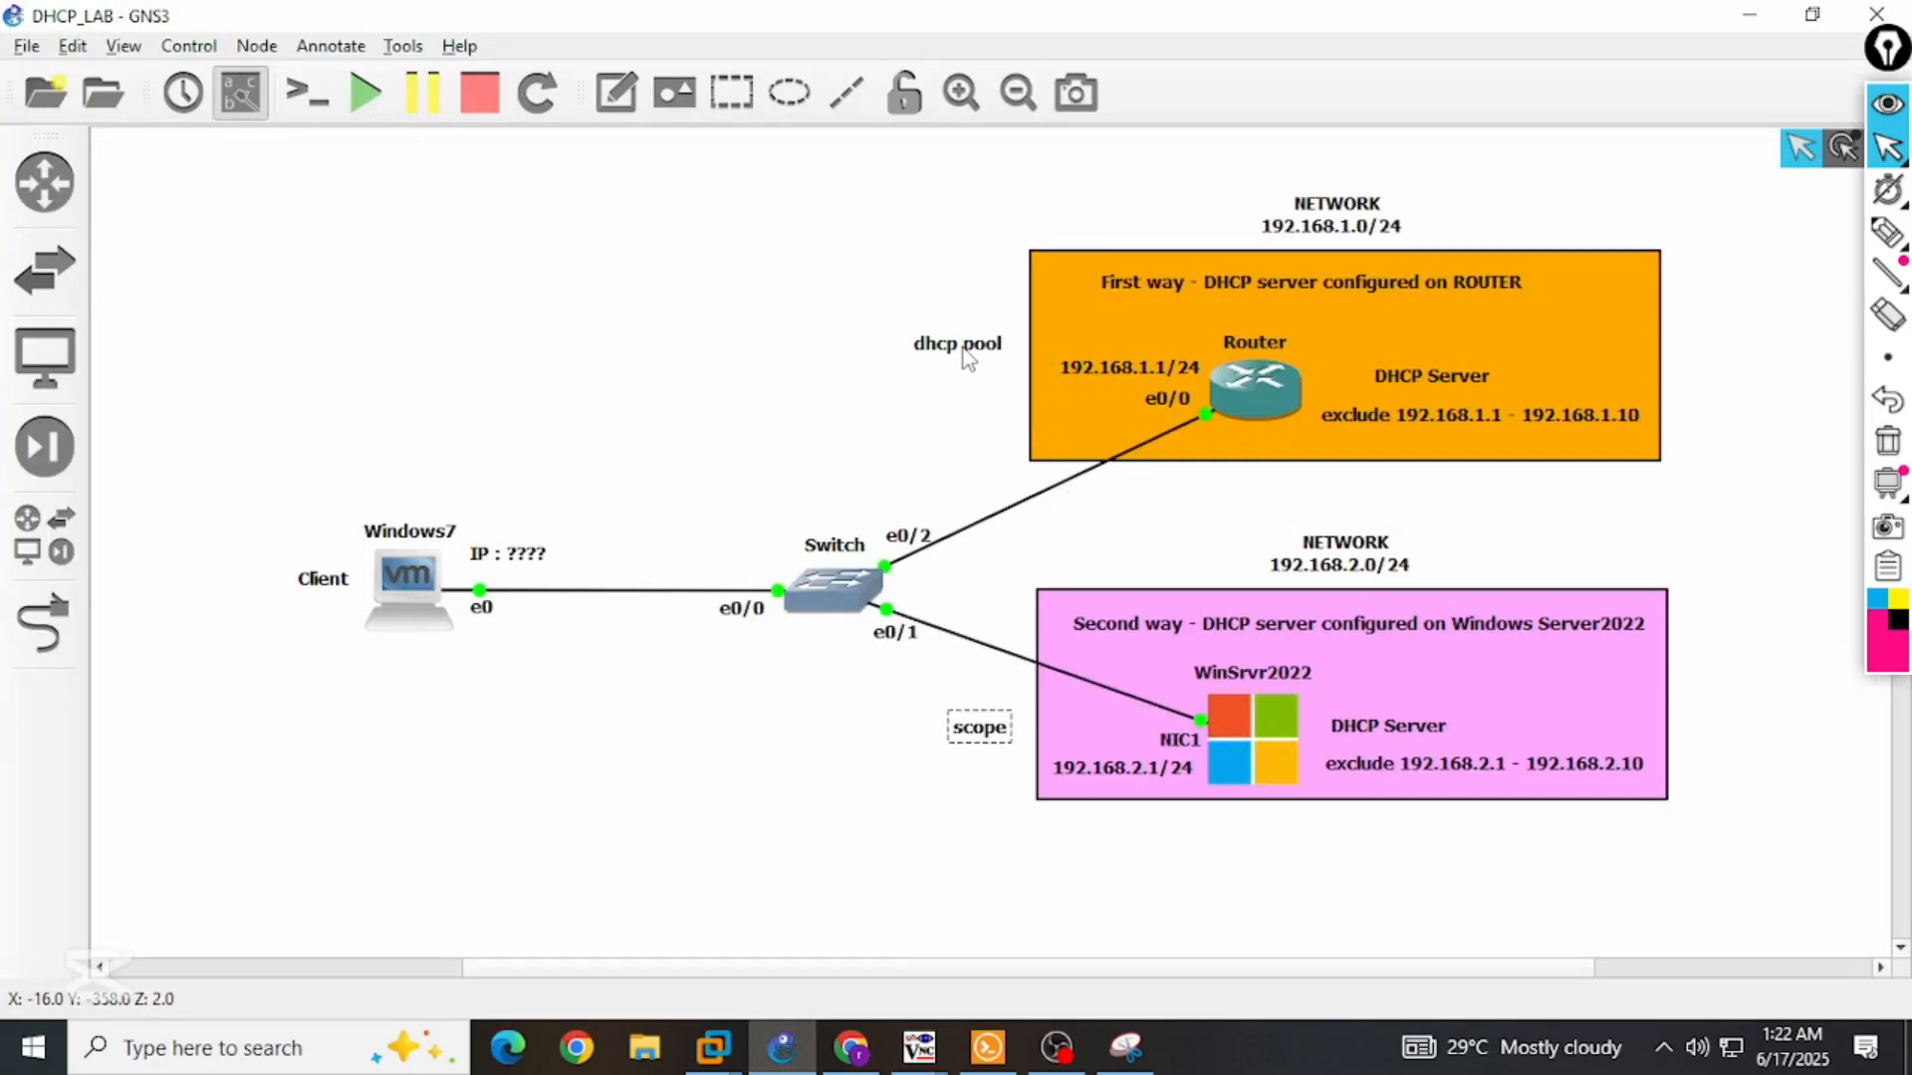
{"action": "mouse_move", "coordinate": [964, 359]}
{"action": "left_mouse_down"}
{"action": "mouse_move", "coordinate": [1122, 390]}
{"action": "mouse_move", "coordinate": [970, 369]}
{"action": "left_mouse_up"}
{"action": "mouse_move", "coordinate": [962, 734]}
{"action": "left_mouse_down"}
{"action": "mouse_move", "coordinate": [913, 749]}
{"action": "mouse_move", "coordinate": [978, 737]}
{"action": "left_mouse_up"}
Return to the WinSrvr2022 console and start a new IPv4 scope named 192.168.2.0/24.
{"action": "mouse_move", "coordinate": [918, 1046]}
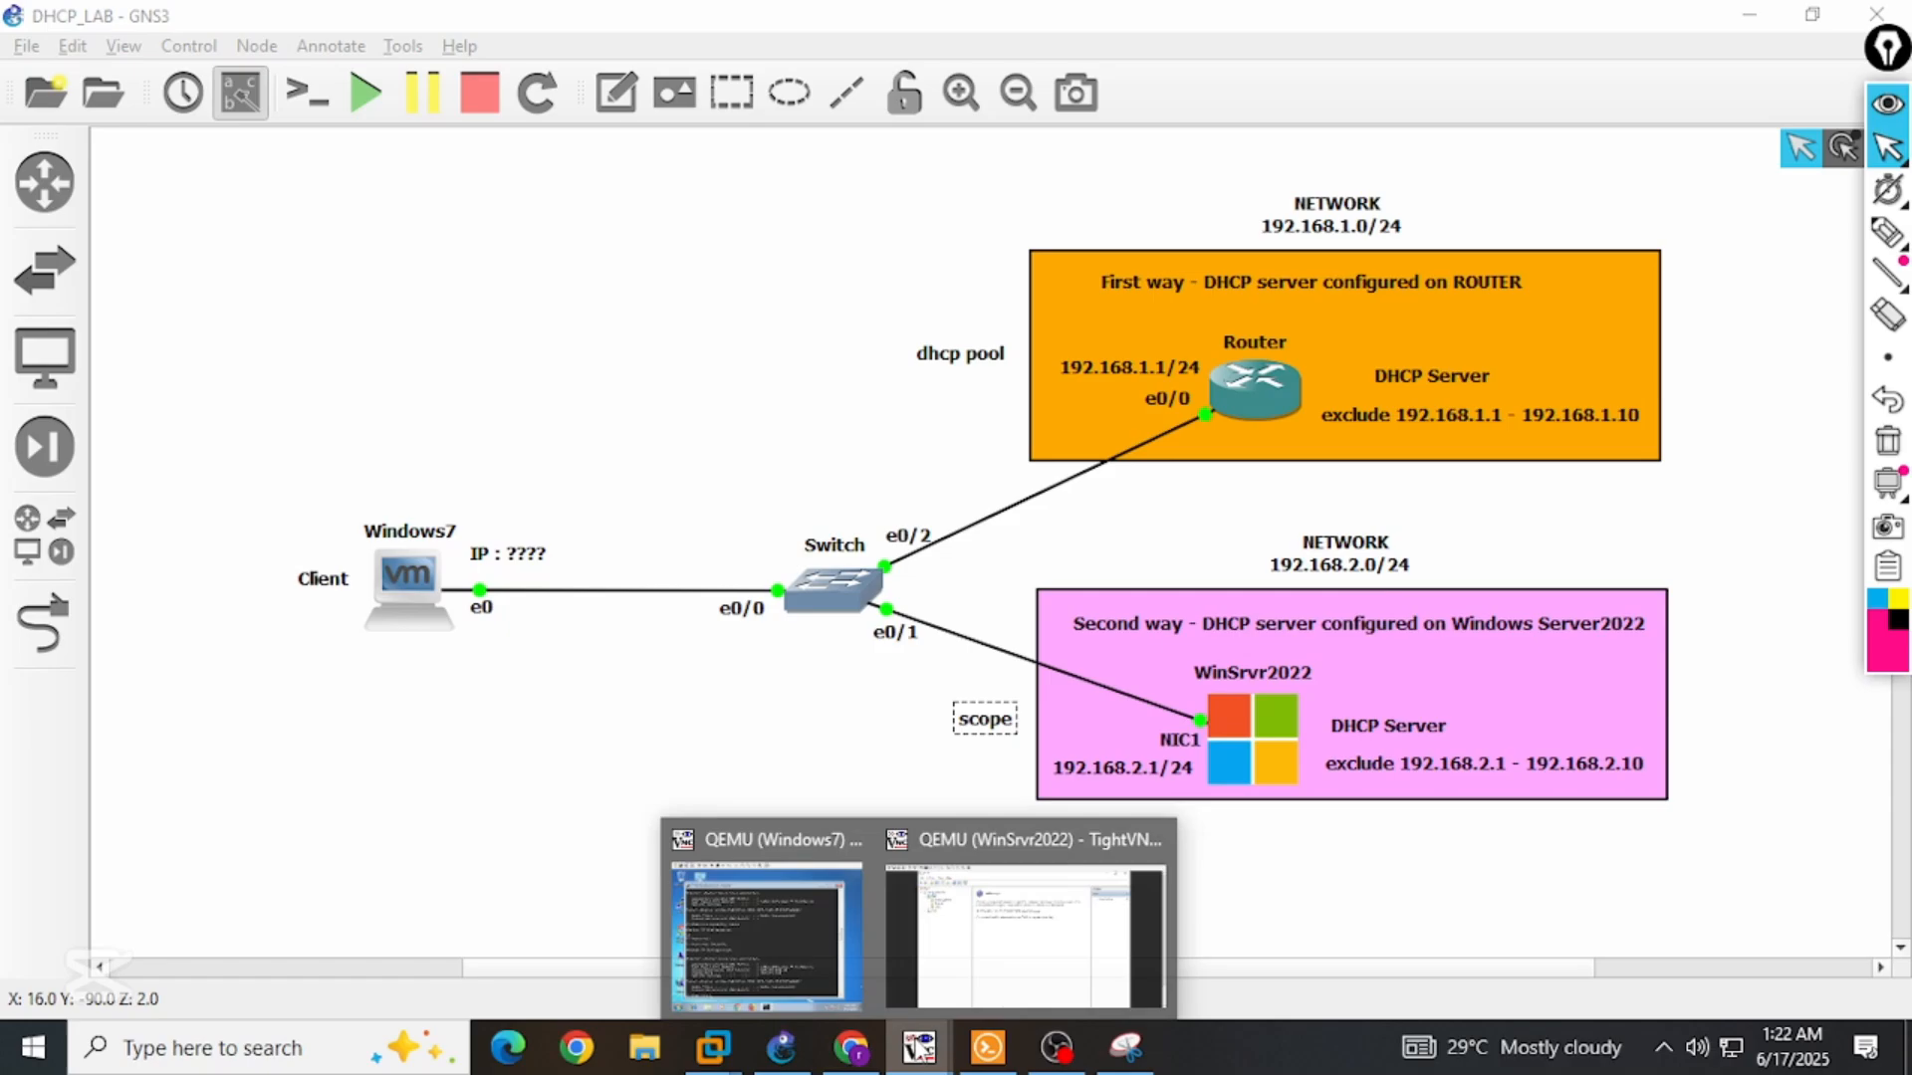
{"action": "left_click", "coordinate": [1007, 953]}
{"action": "right_click", "coordinate": [334, 256]}
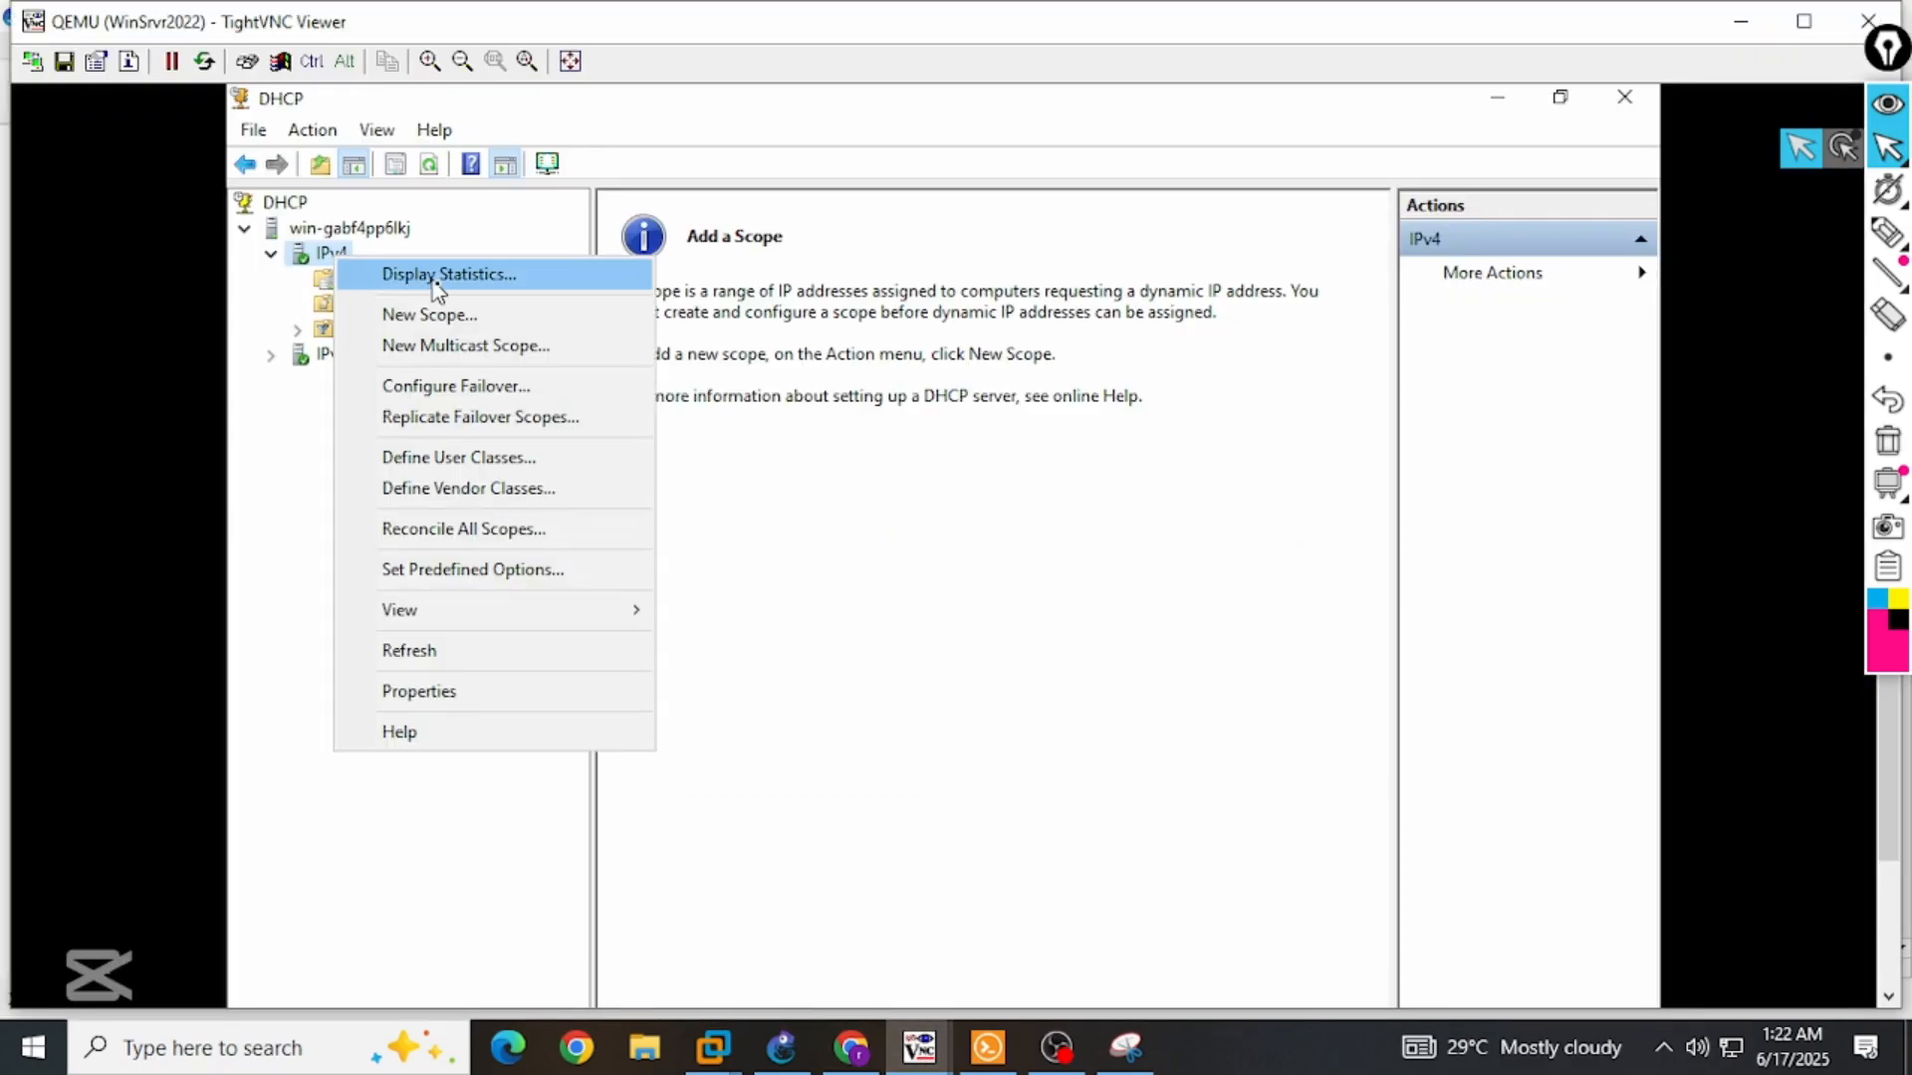
{"action": "left_click", "coordinate": [442, 316]}
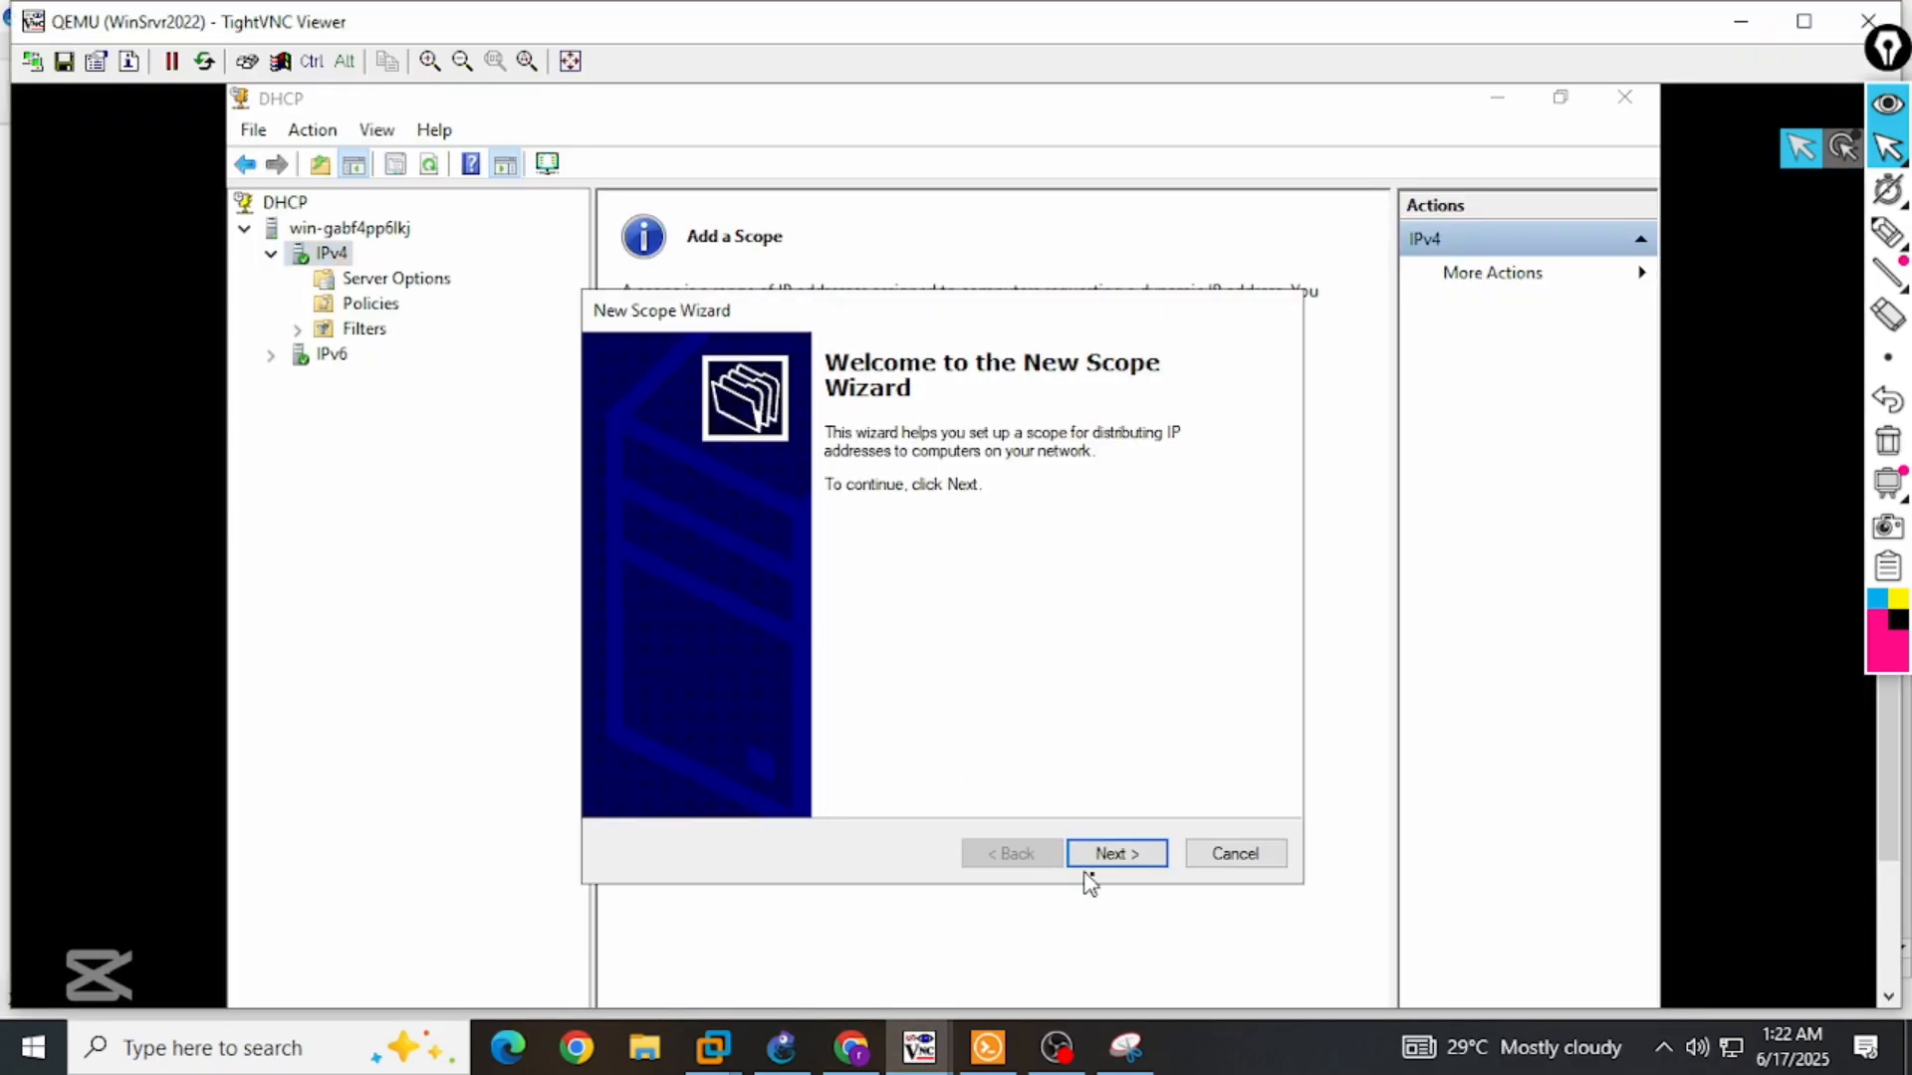
{"action": "left_click", "coordinate": [1129, 858]}
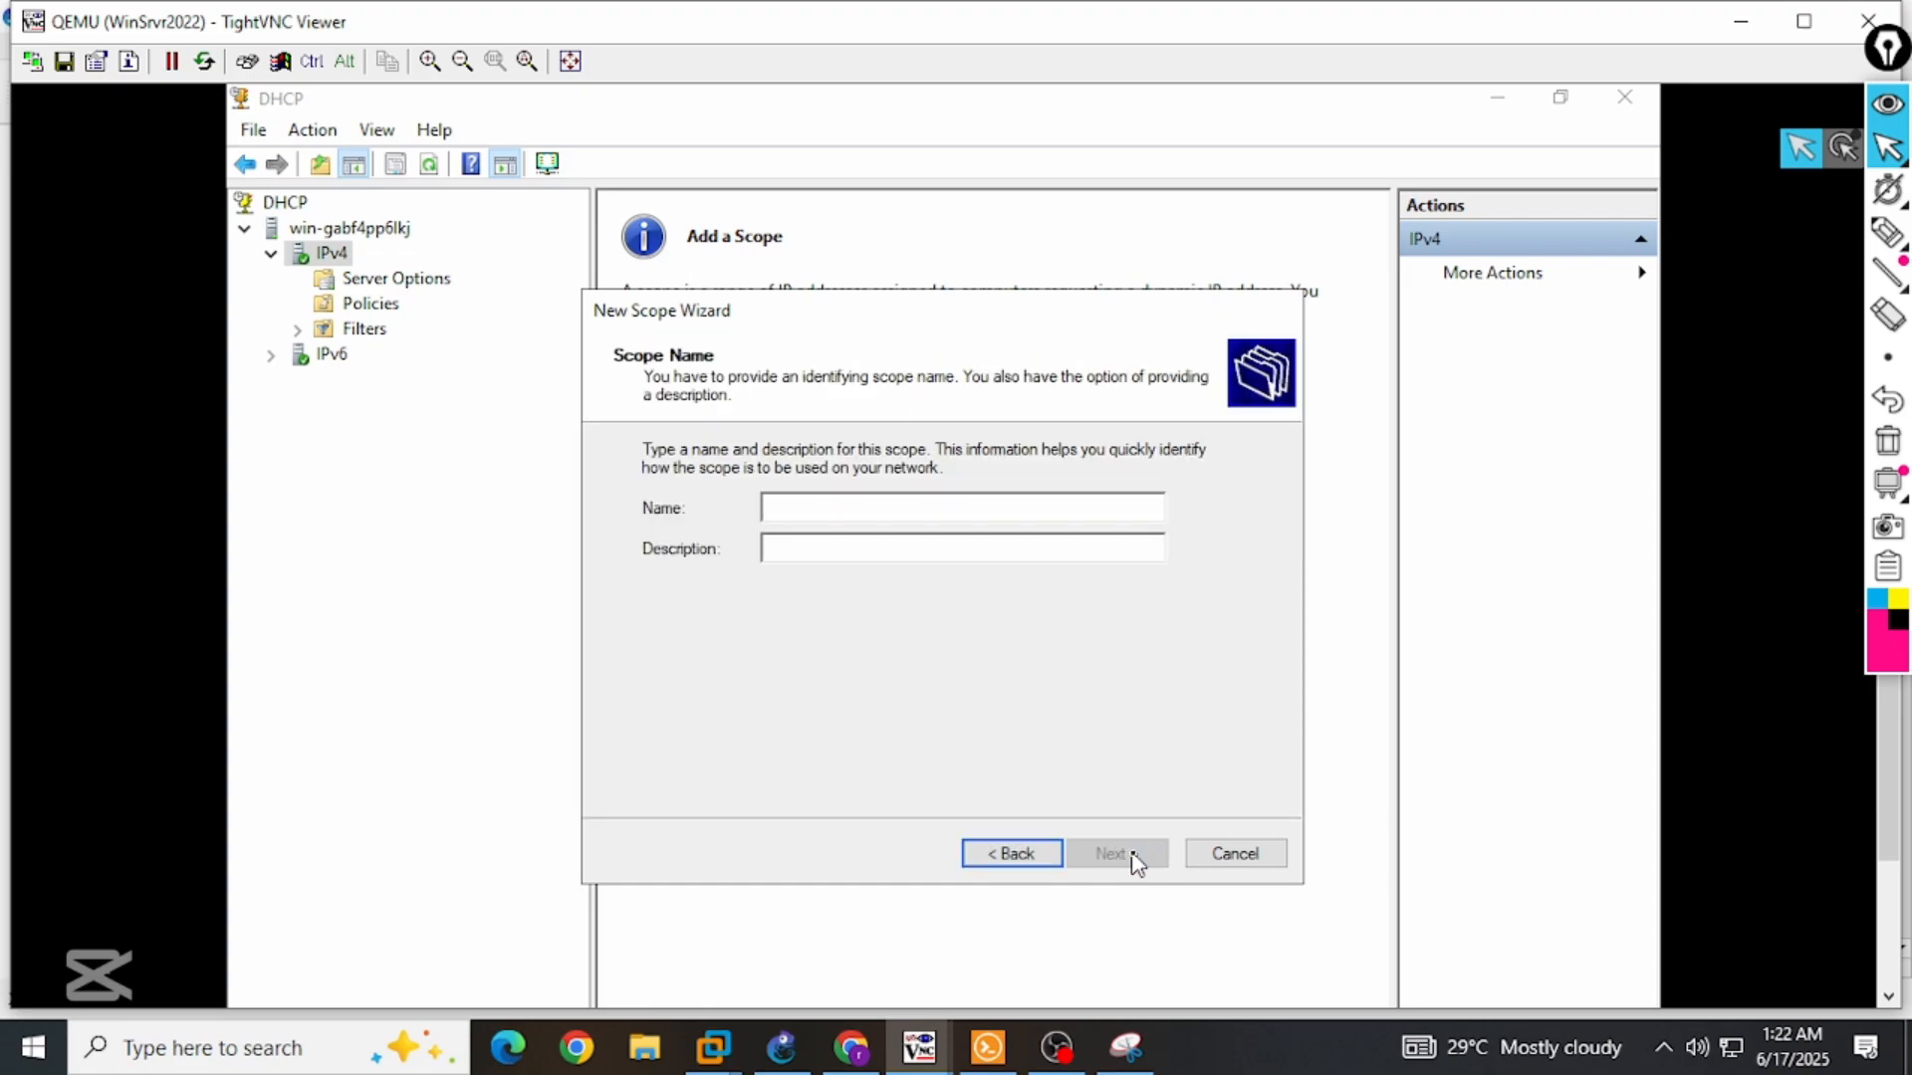
{"action": "type", "text": "192.168.2.0/24"}
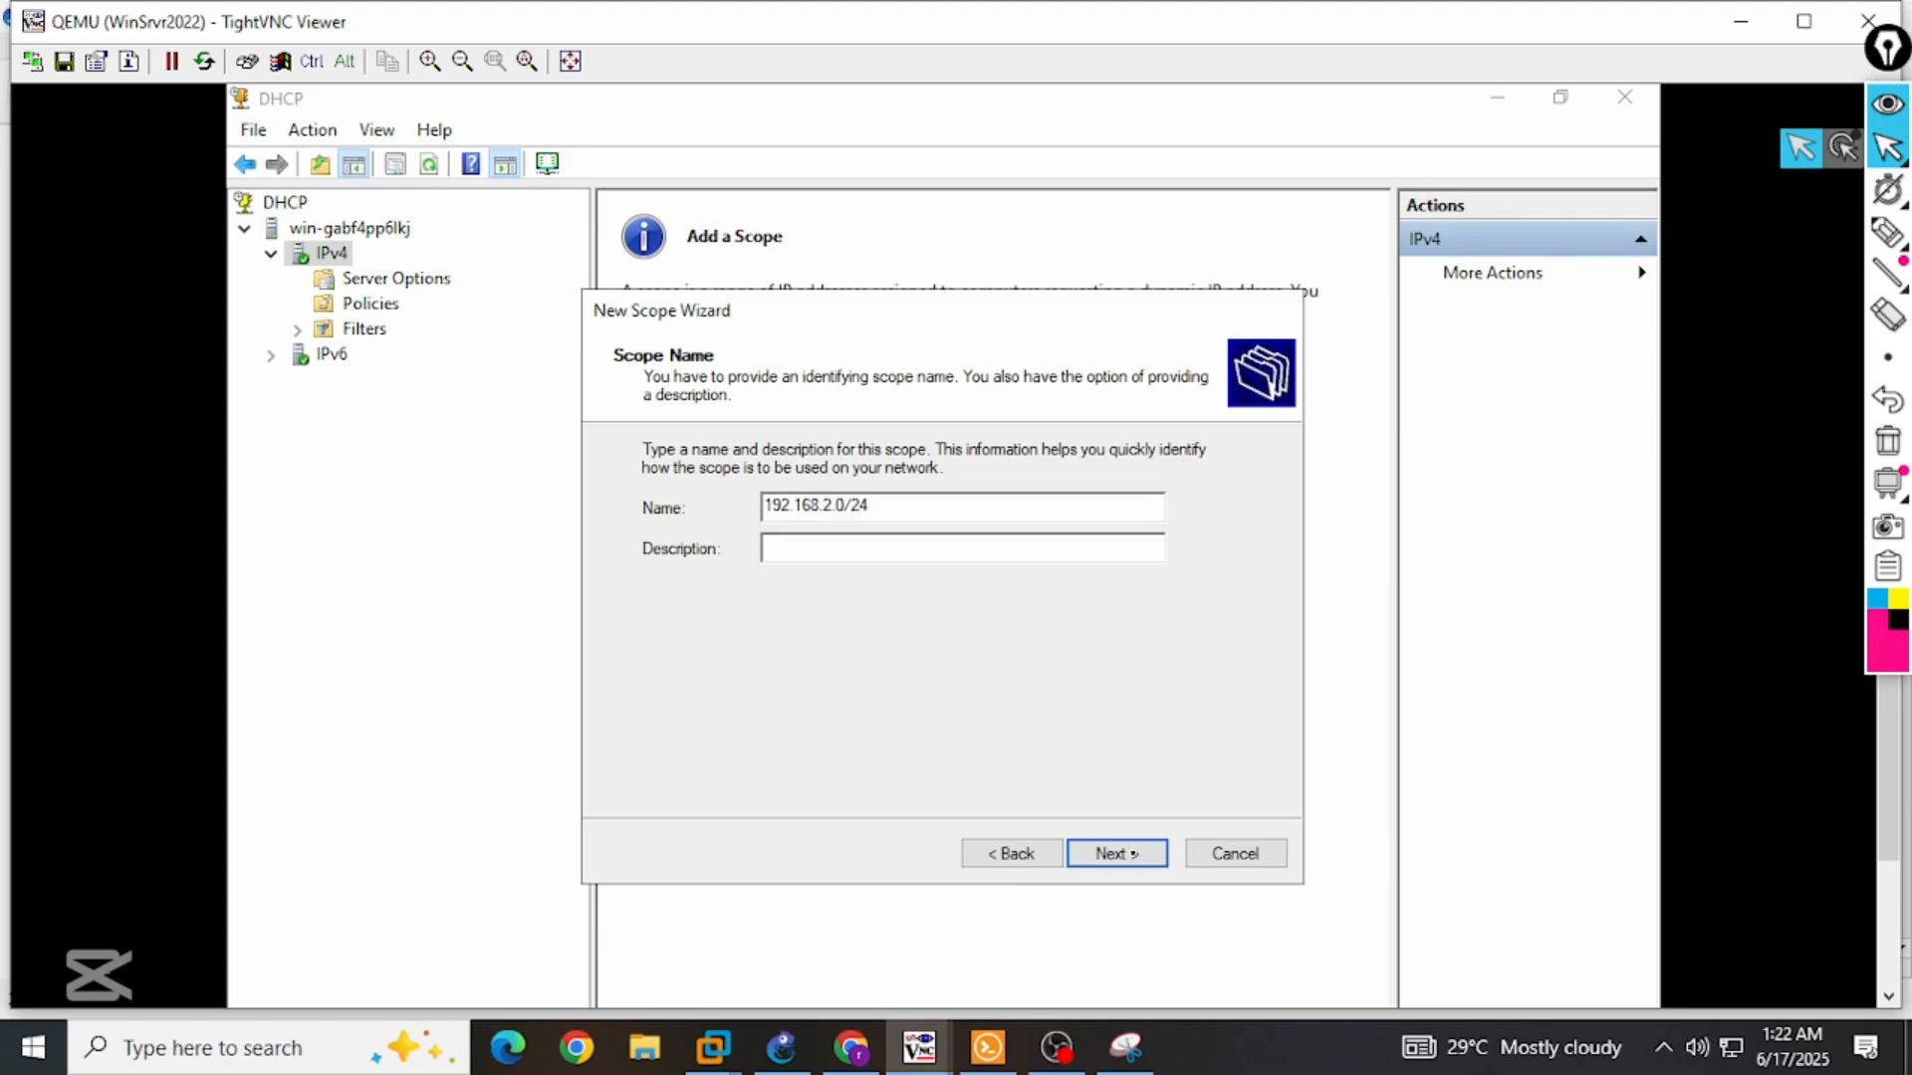
{"action": "left_click", "coordinate": [1142, 857]}
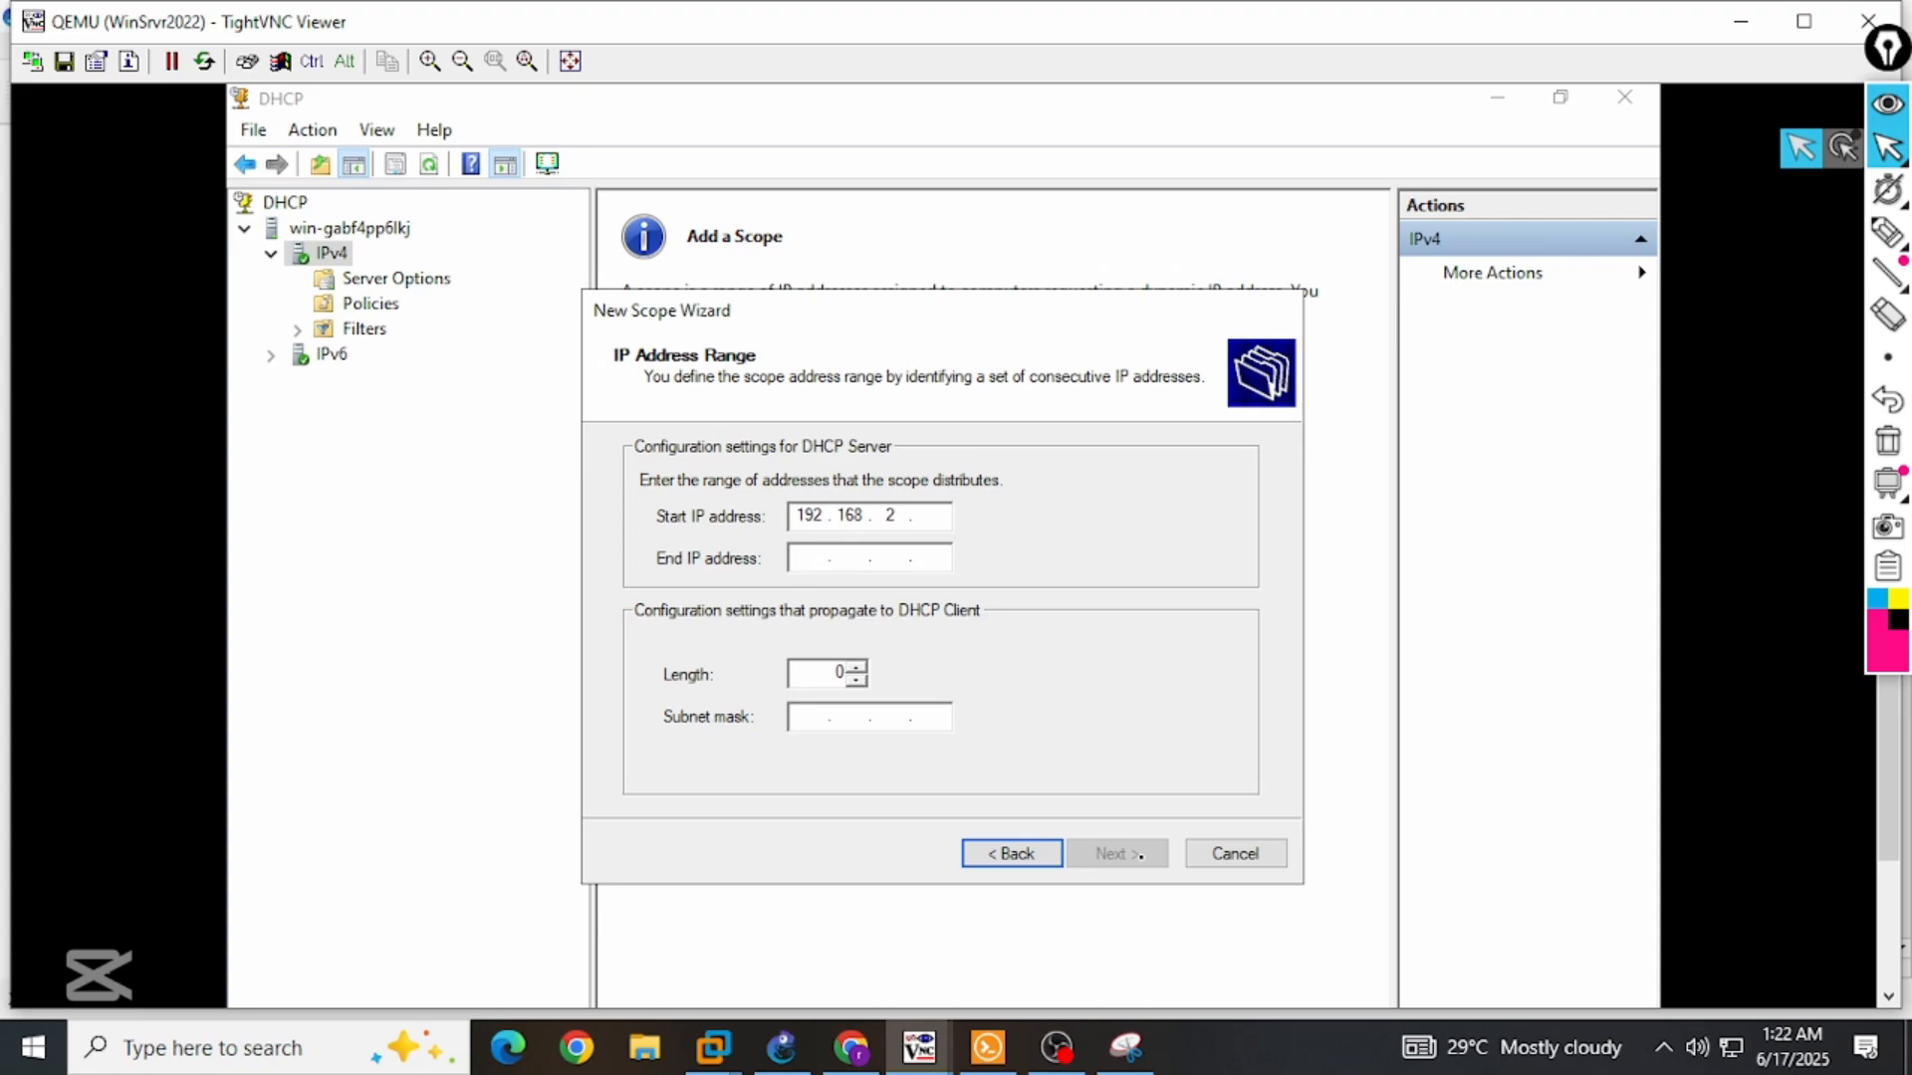
Set the scope's address range from 192.168.2.11 to 192.168.2.254 with a length of 24 and subnet mask 255.255.255.0.
{"action": "type", "text": "1"}
{"action": "key", "text": "Tab"}
{"action": "type", "text": "1"}
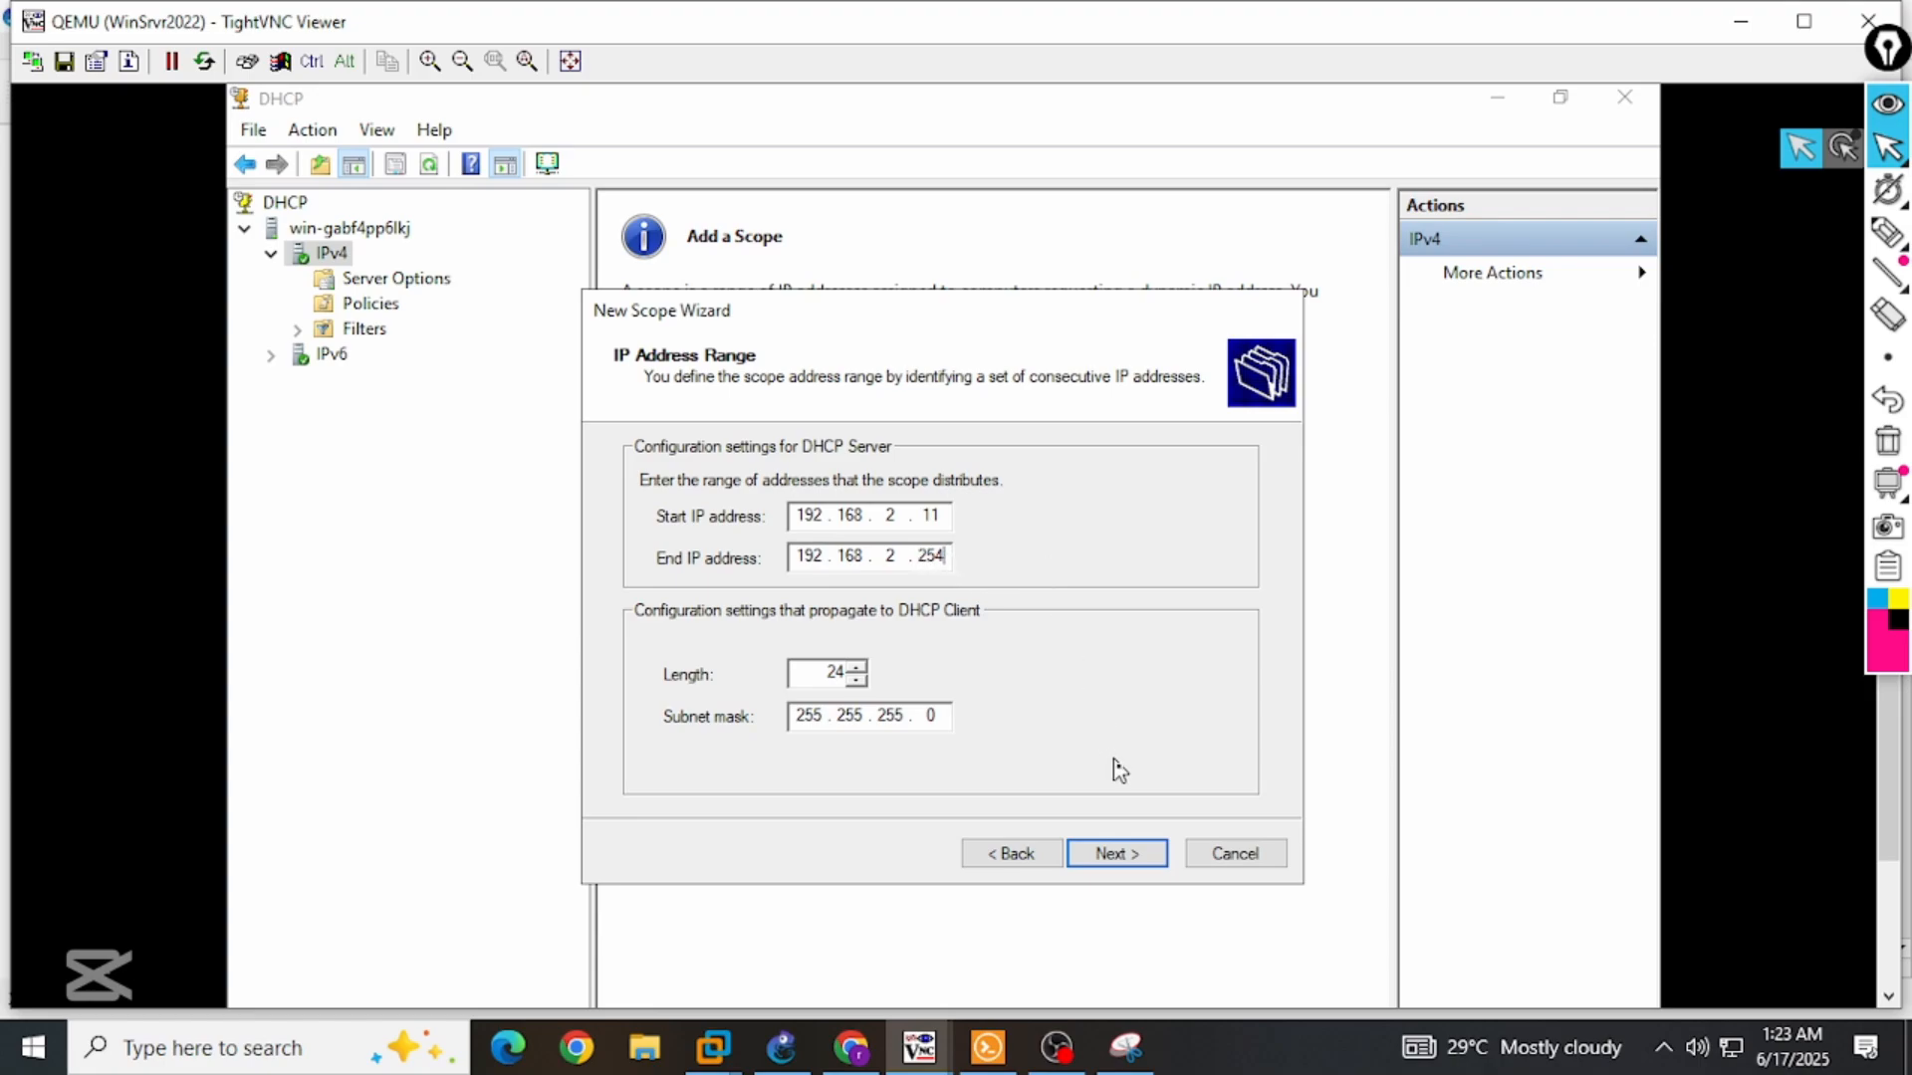
{"action": "left_click", "coordinate": [1123, 853]}
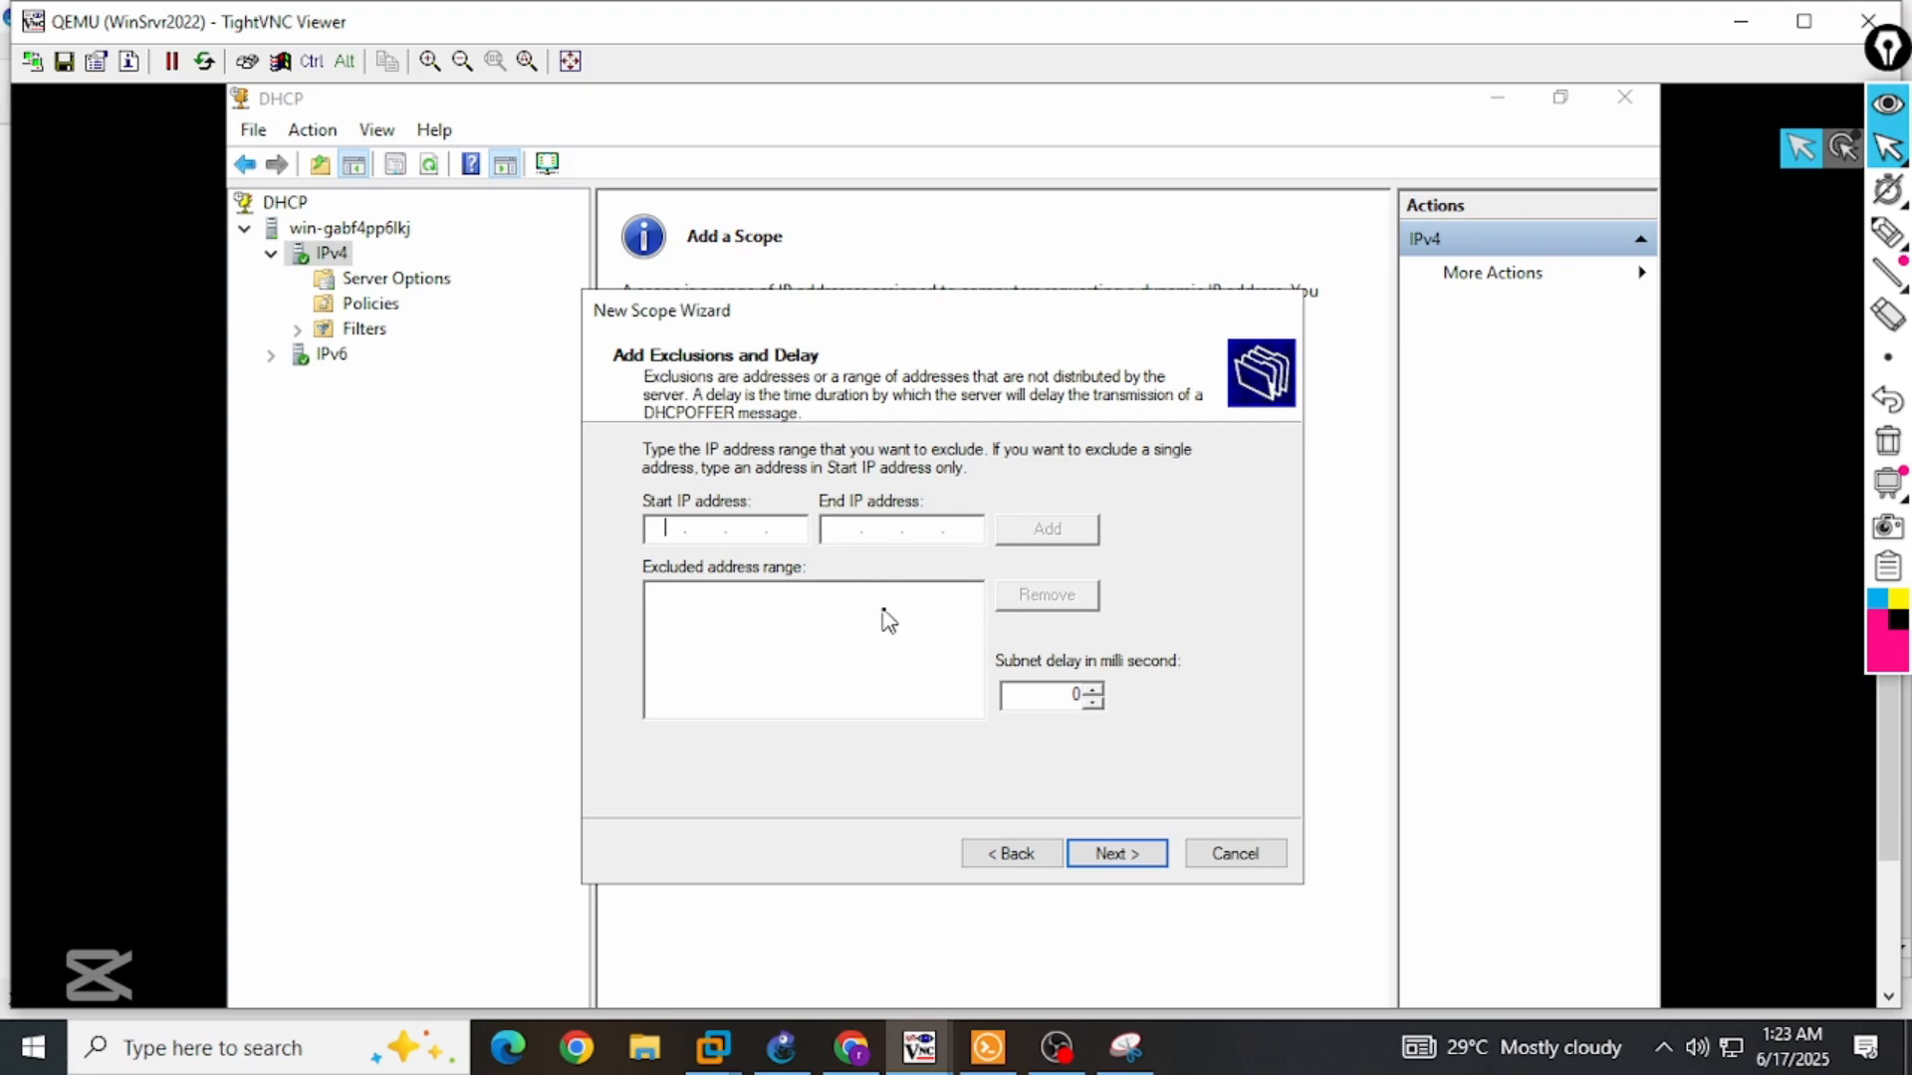
Review the scope's start and end addresses against the exclusion range in the GNS3 topology, and return to the exclusions page.
{"action": "left_click", "coordinate": [1025, 857]}
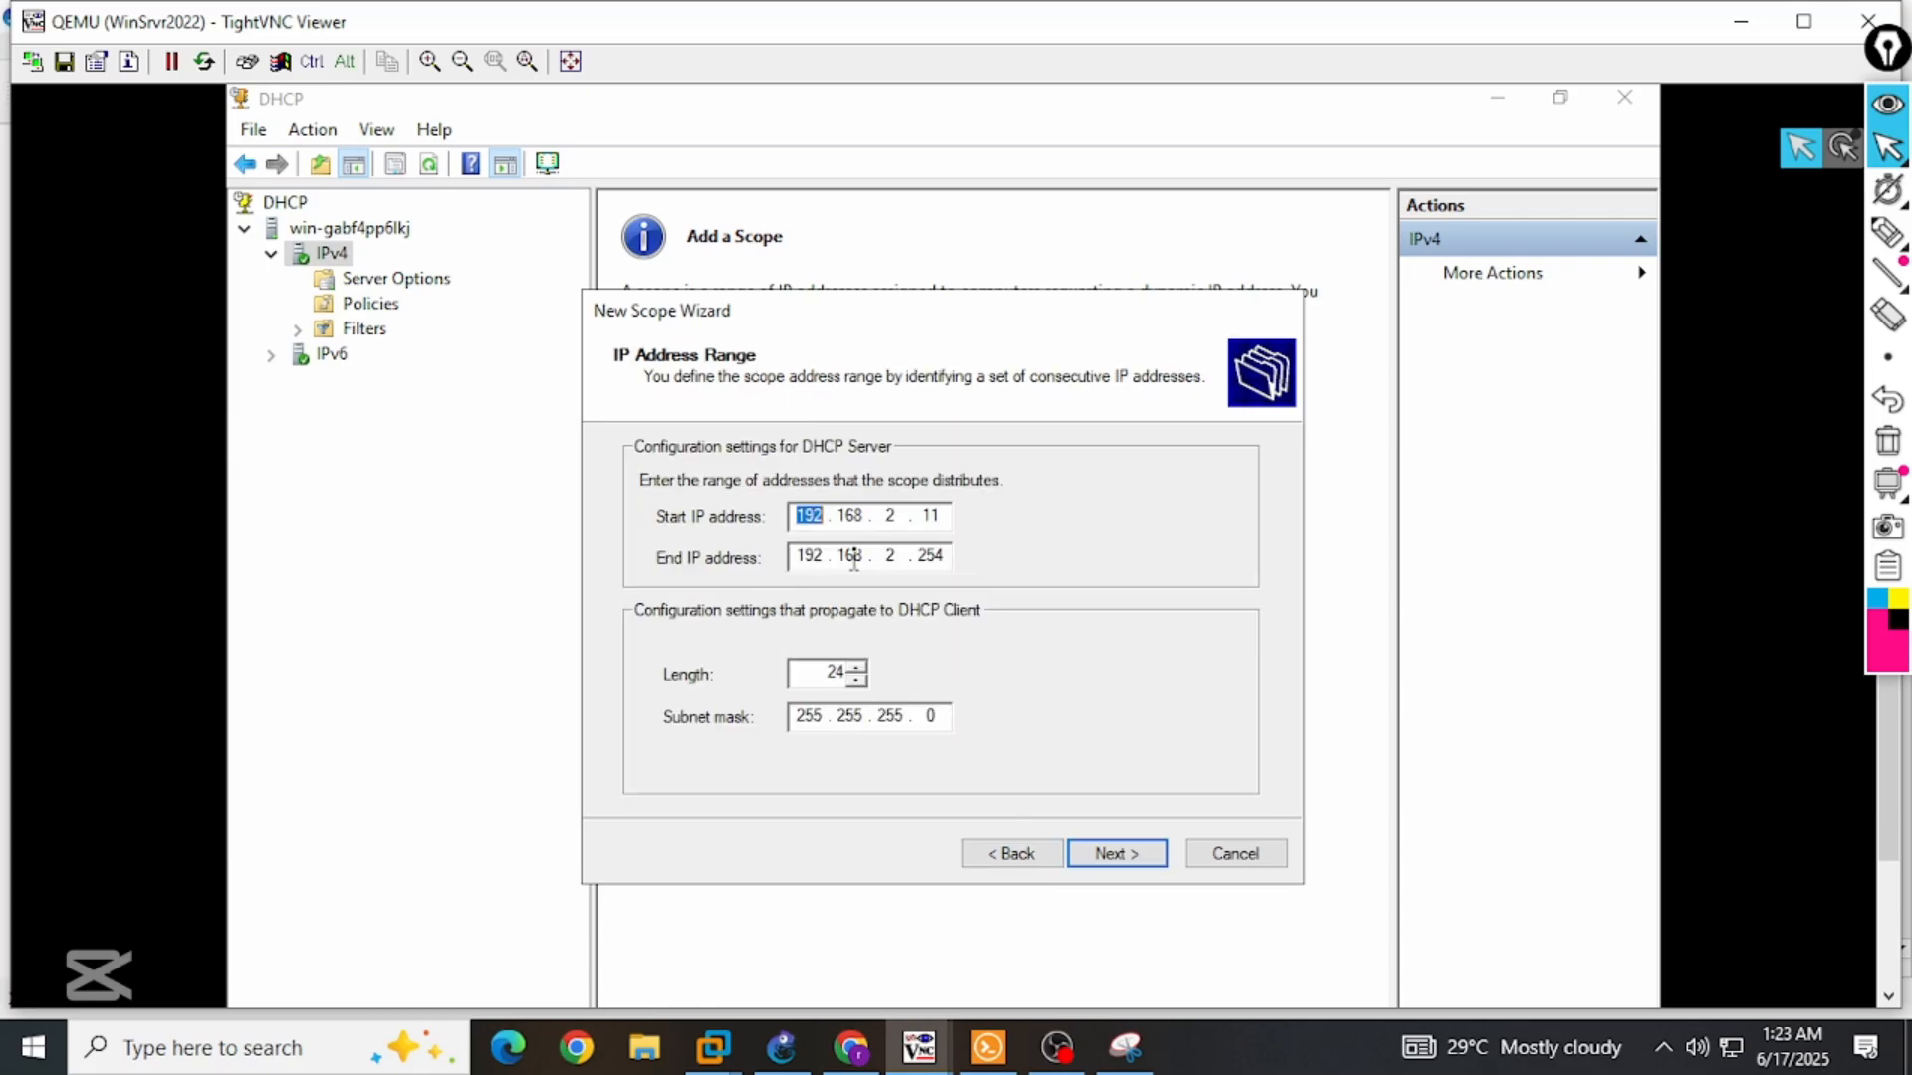
{"action": "double_click", "coordinate": [926, 515]}
{"action": "double_click", "coordinate": [951, 554]}
{"action": "left_click", "coordinate": [1113, 854]}
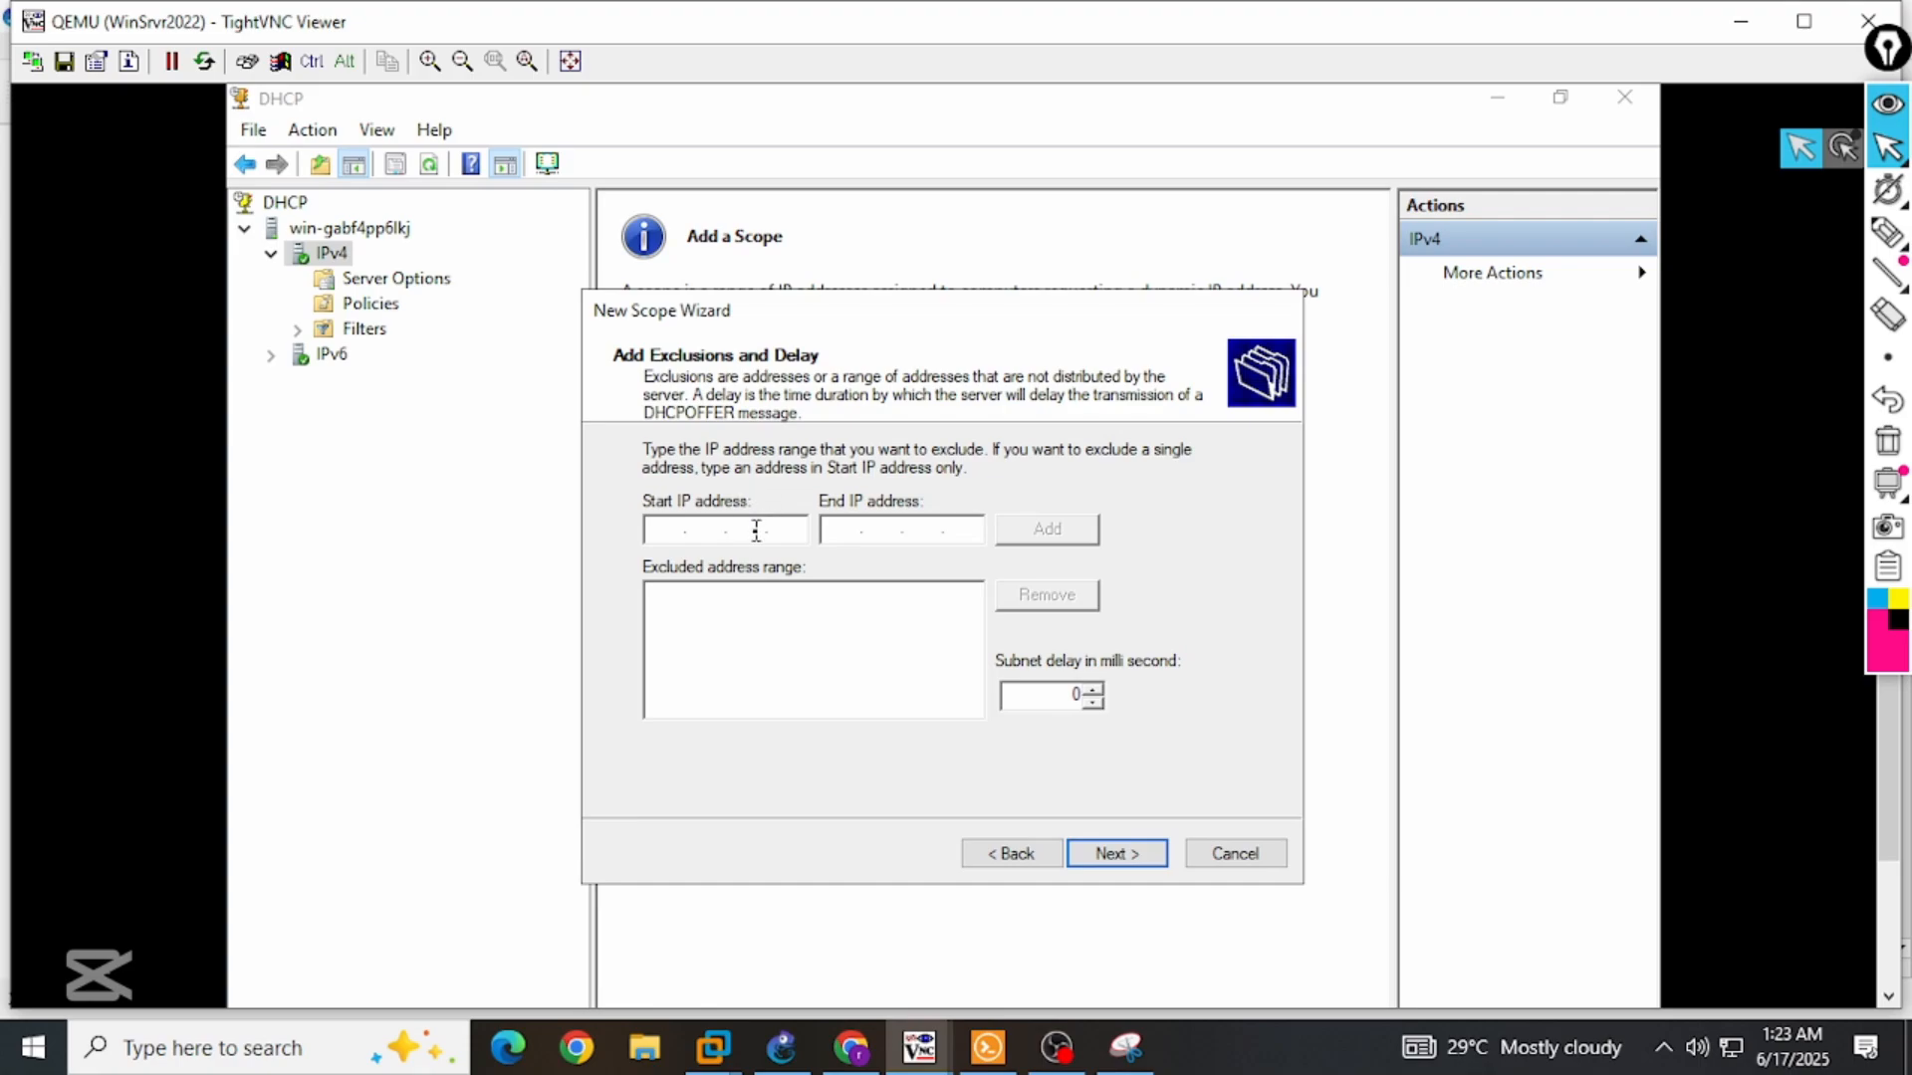
{"action": "left_click", "coordinate": [1009, 856]}
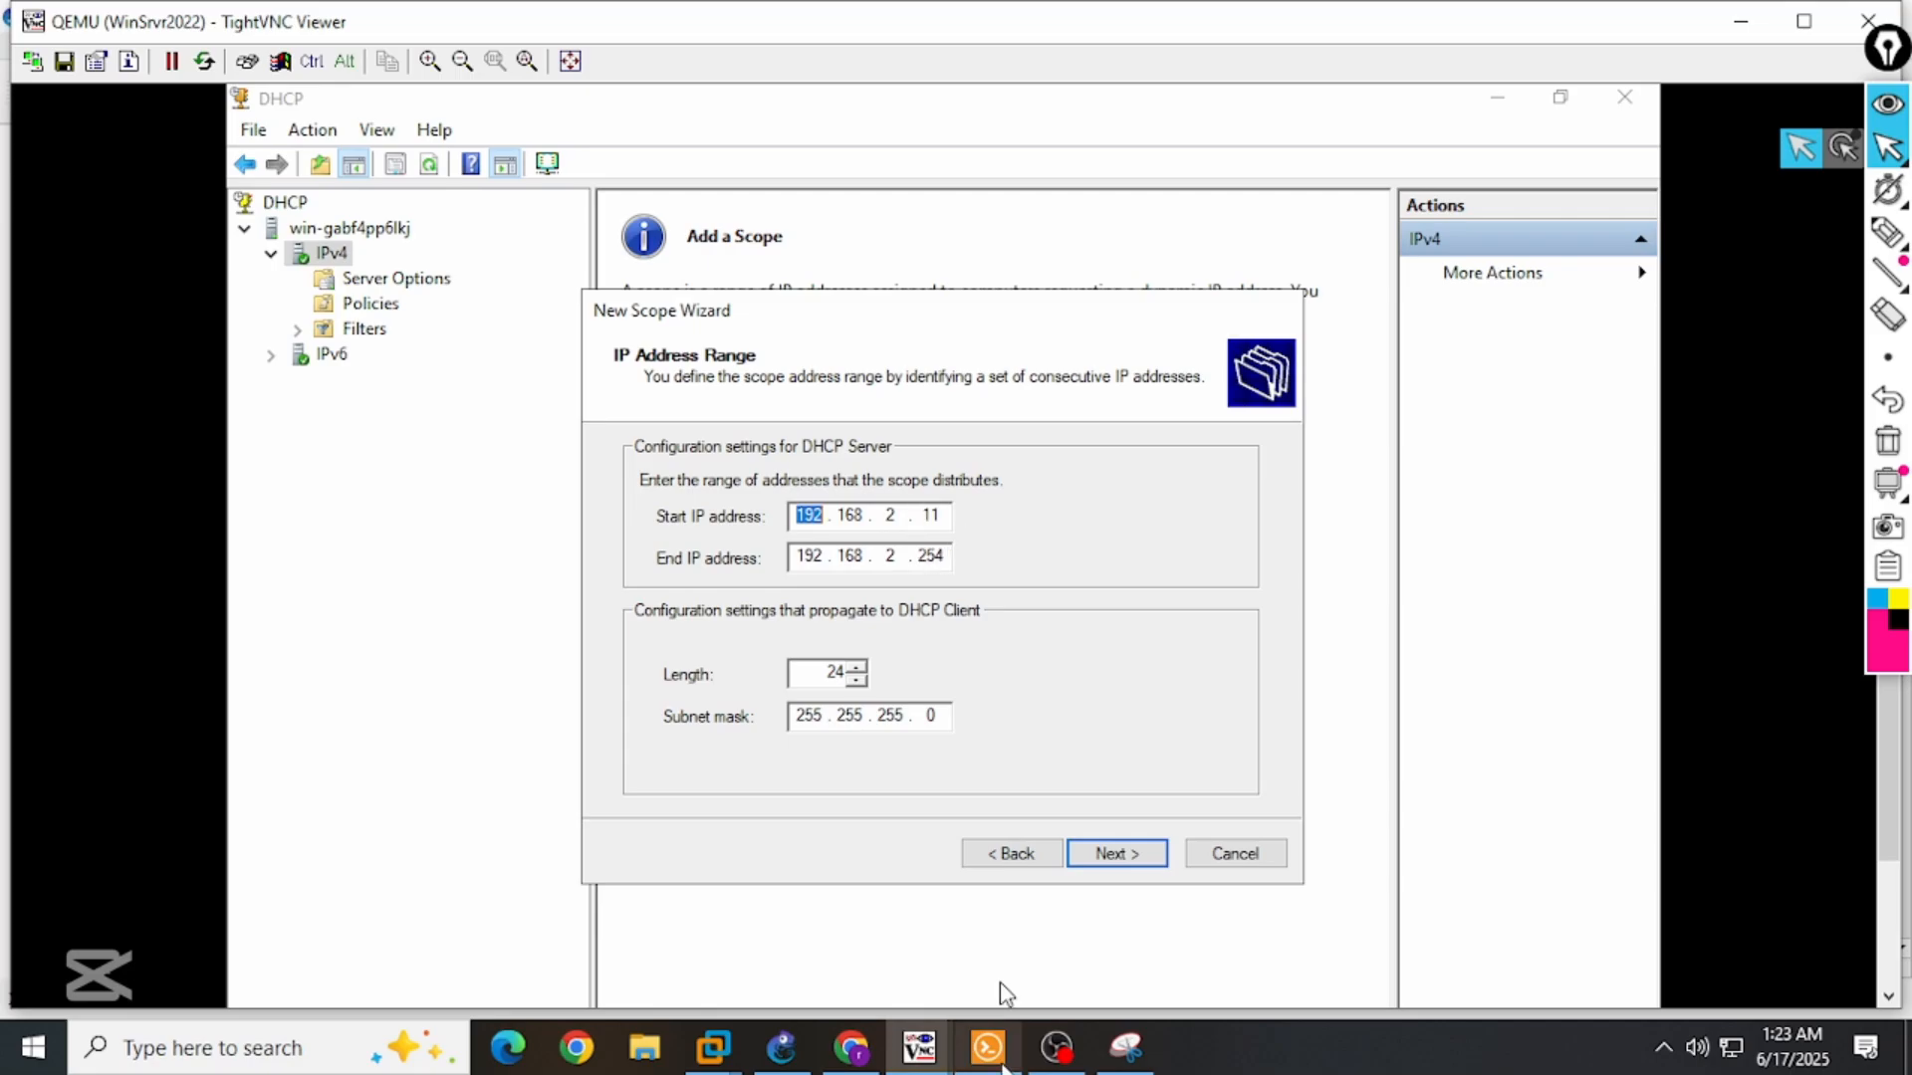
{"action": "left_click", "coordinate": [781, 1047]}
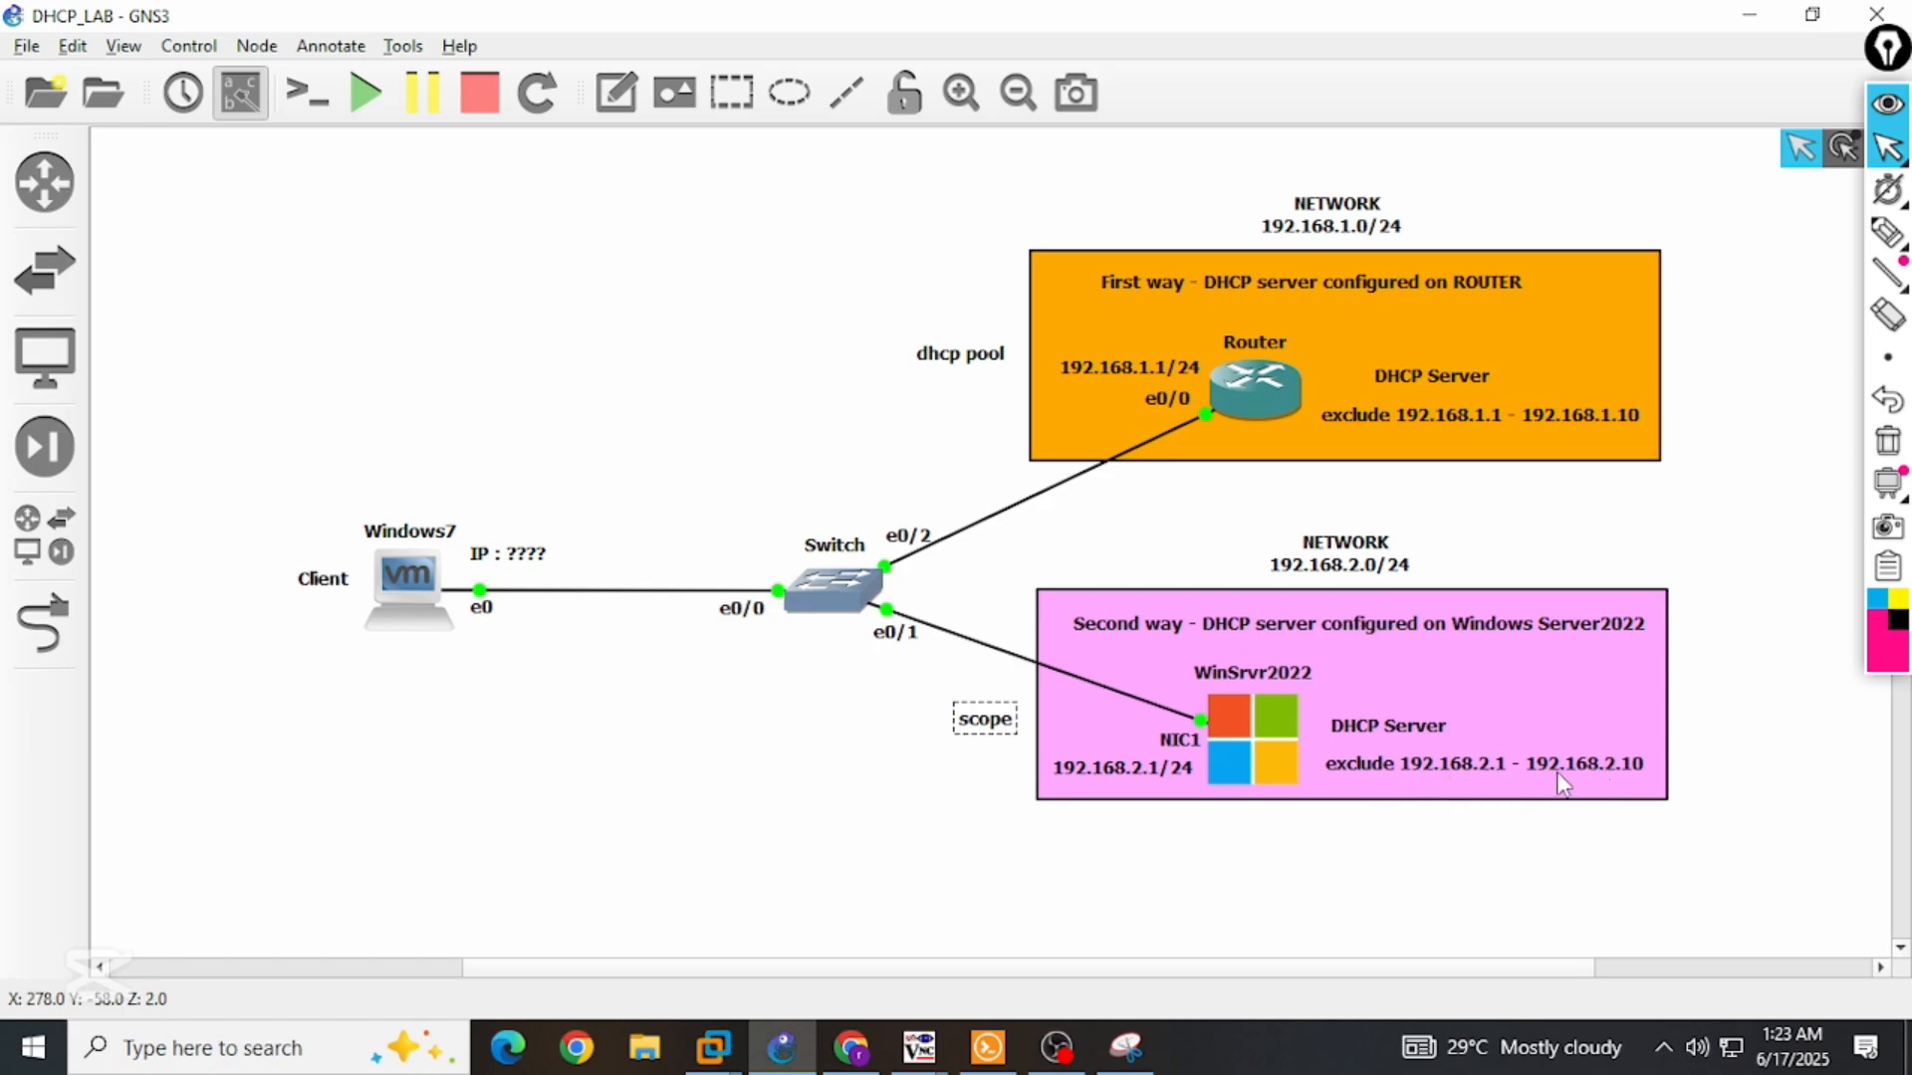
{"action": "left_click", "coordinate": [918, 1048]}
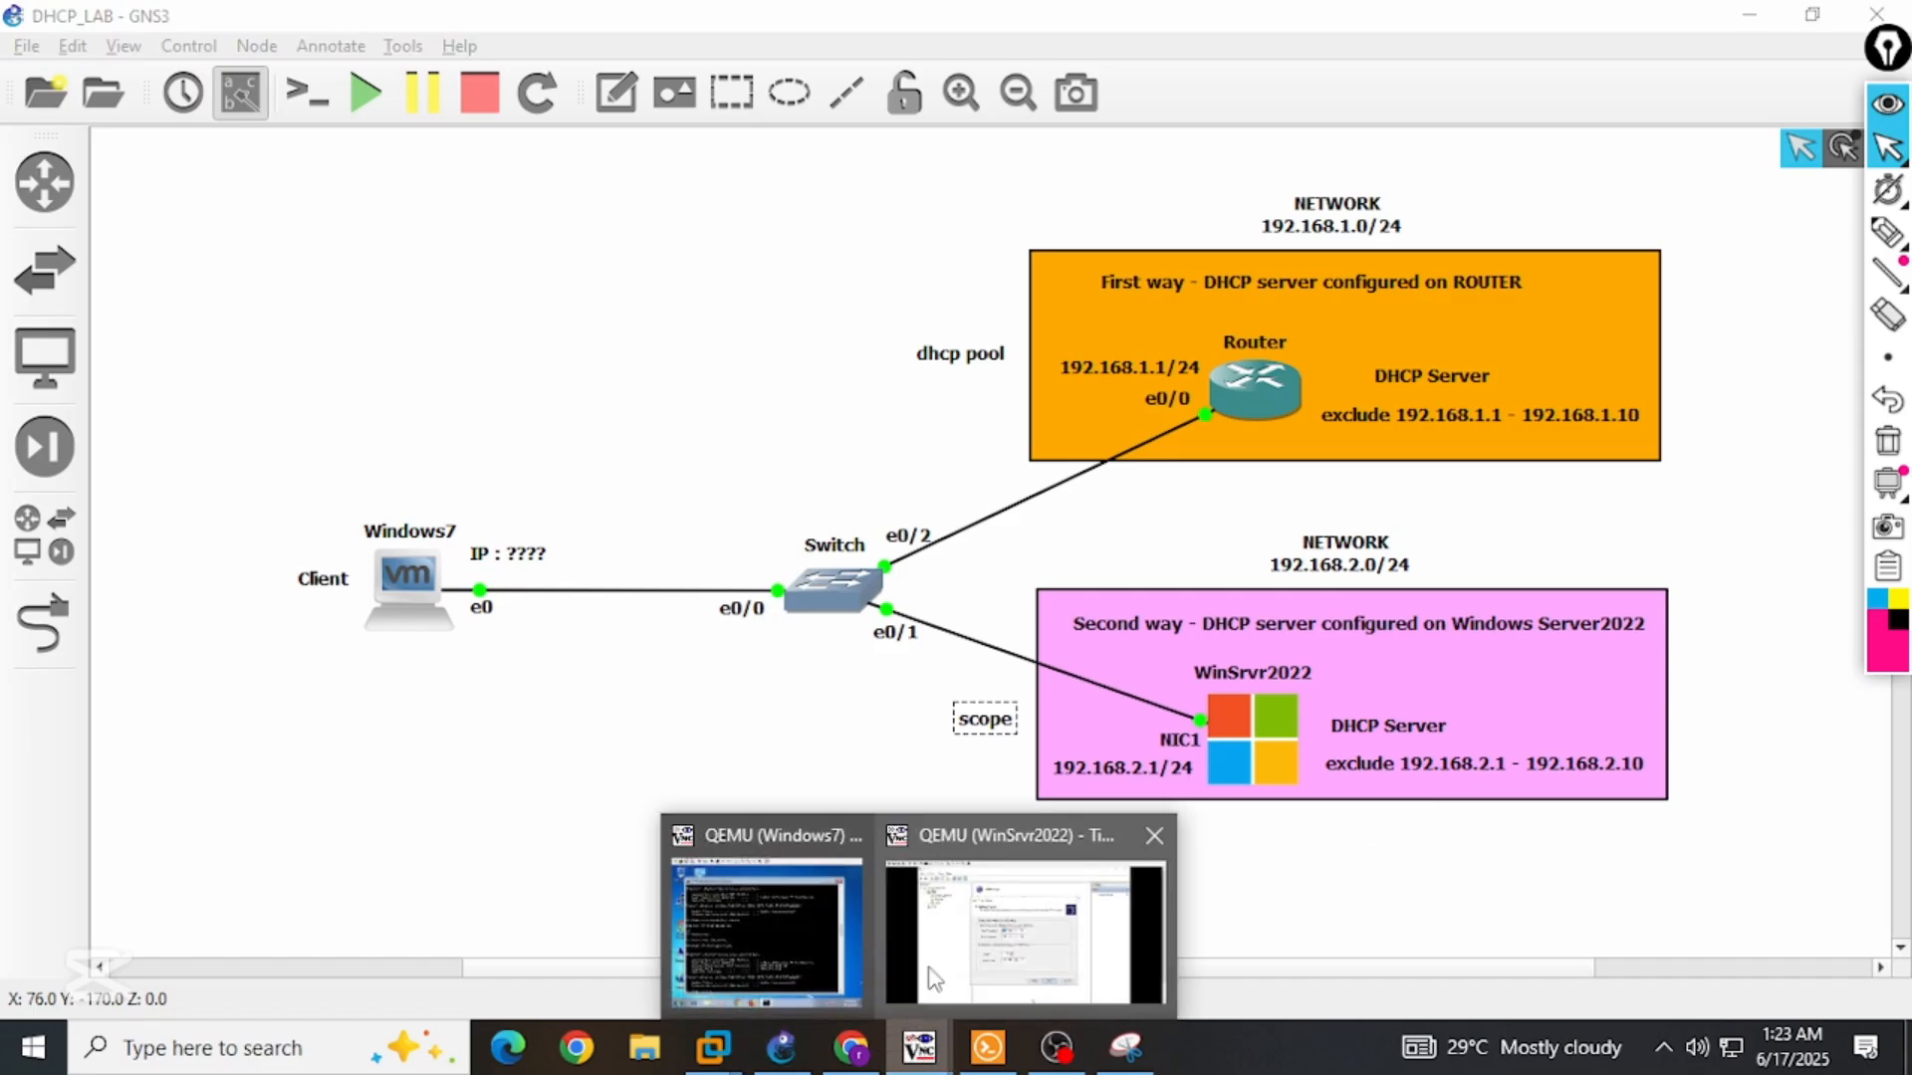
{"action": "left_click", "coordinate": [934, 979]}
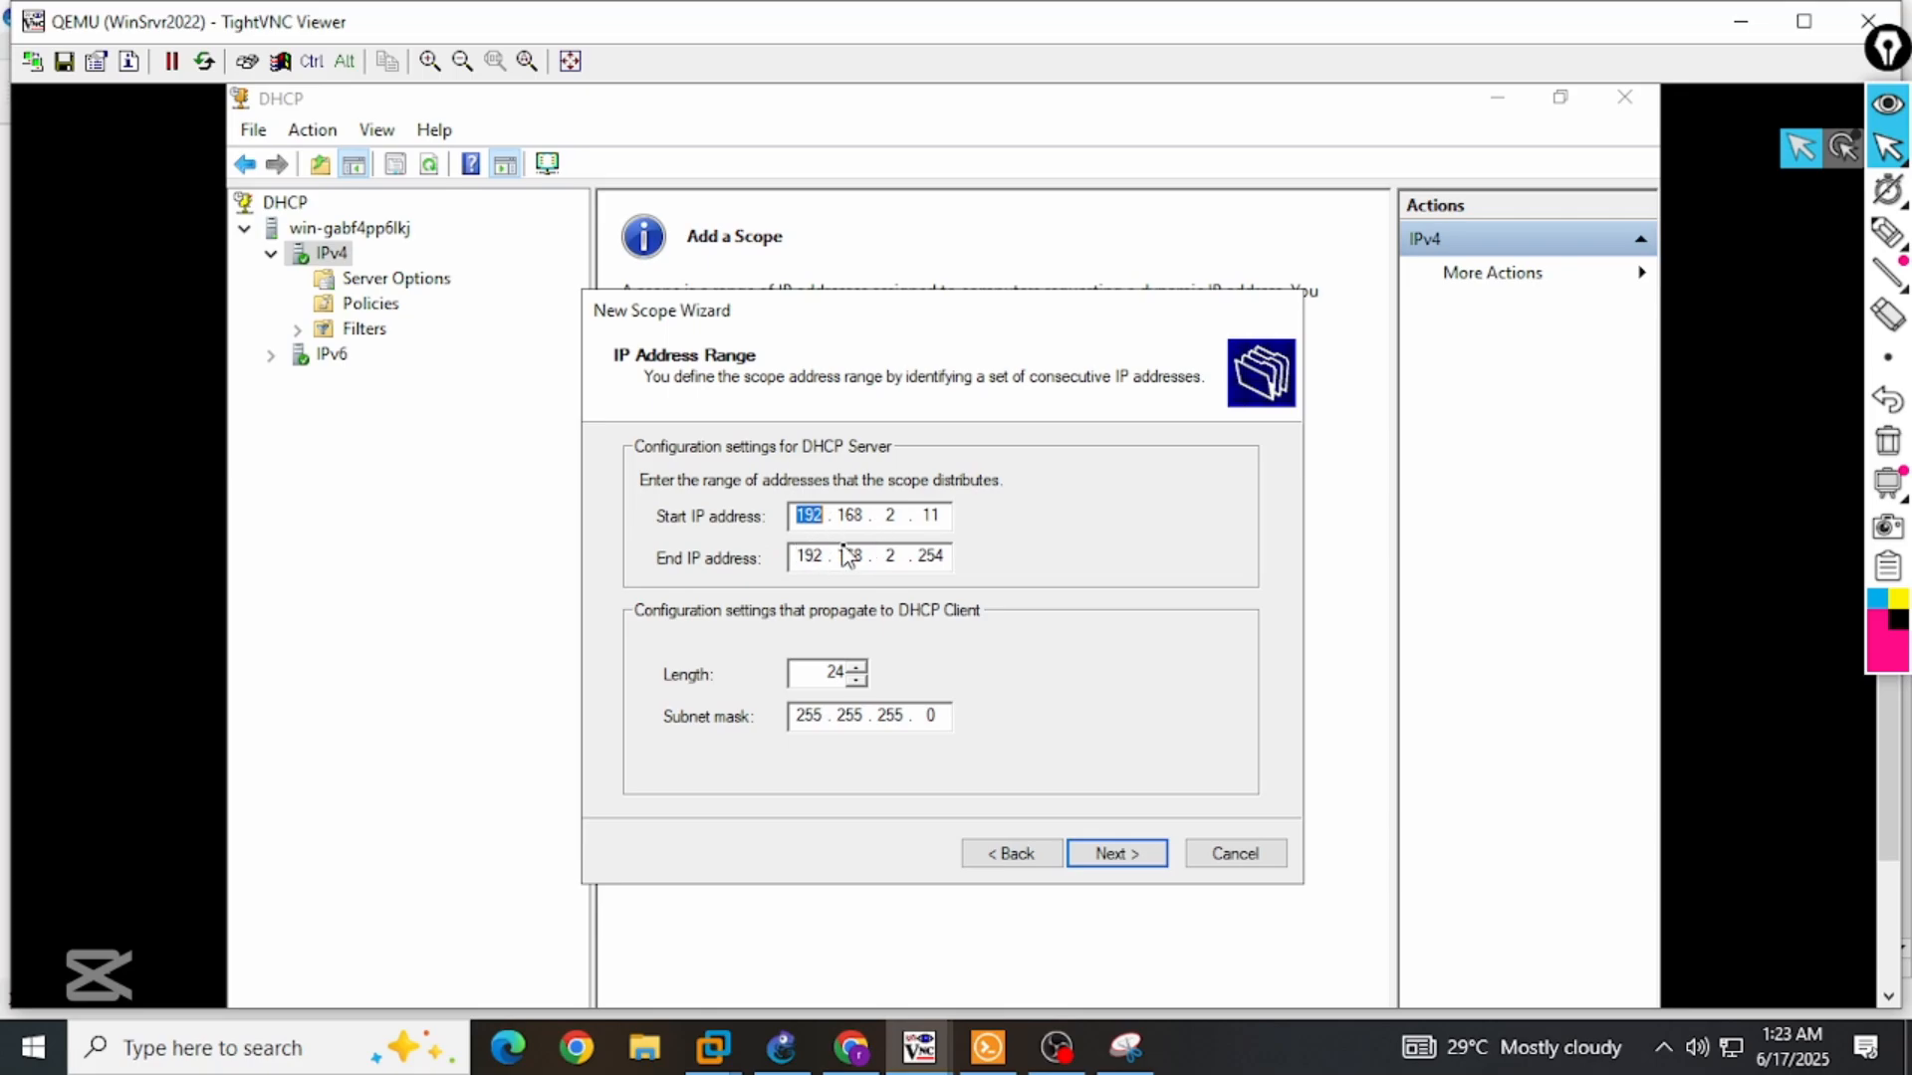
{"action": "left_click", "coordinate": [1136, 858]}
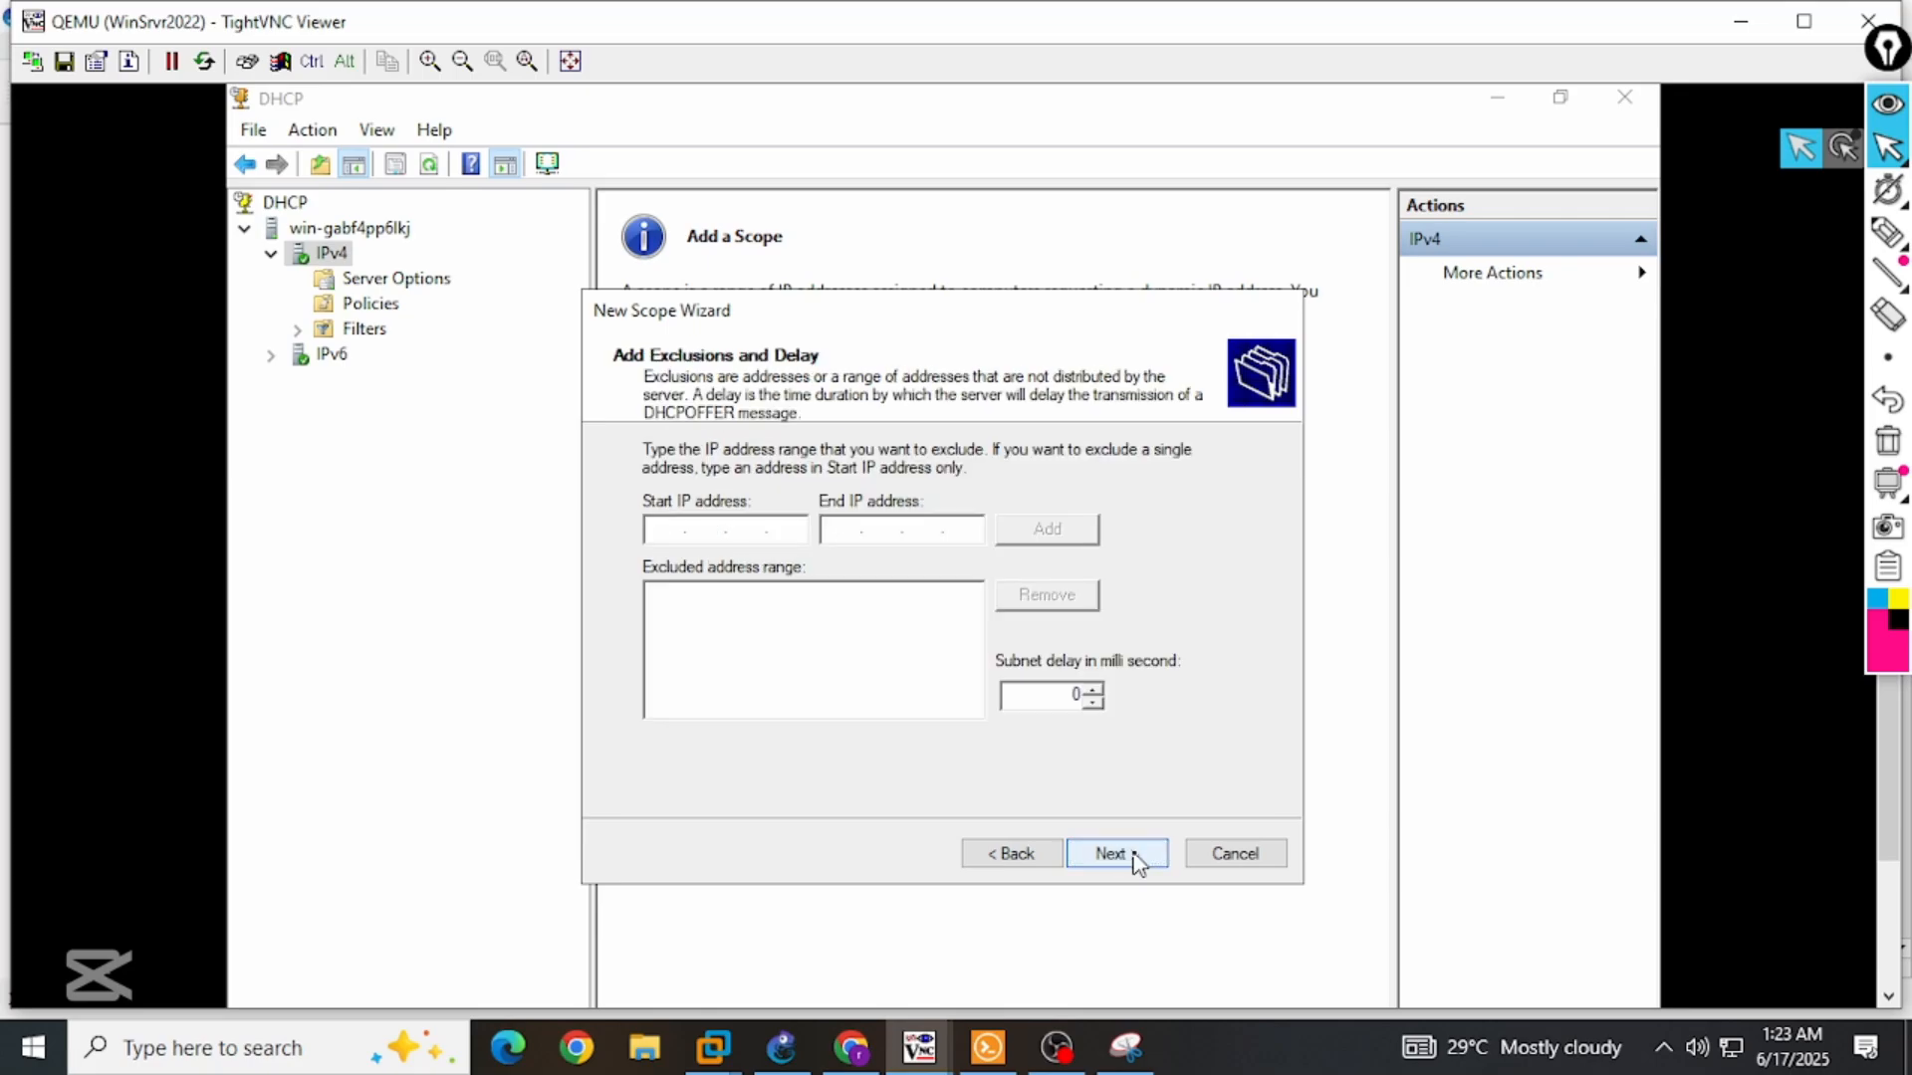
Leave the exclusions empty and the lease duration at its default, and choose to configure the scope's DHCP options now.
{"action": "left_click", "coordinate": [1136, 858]}
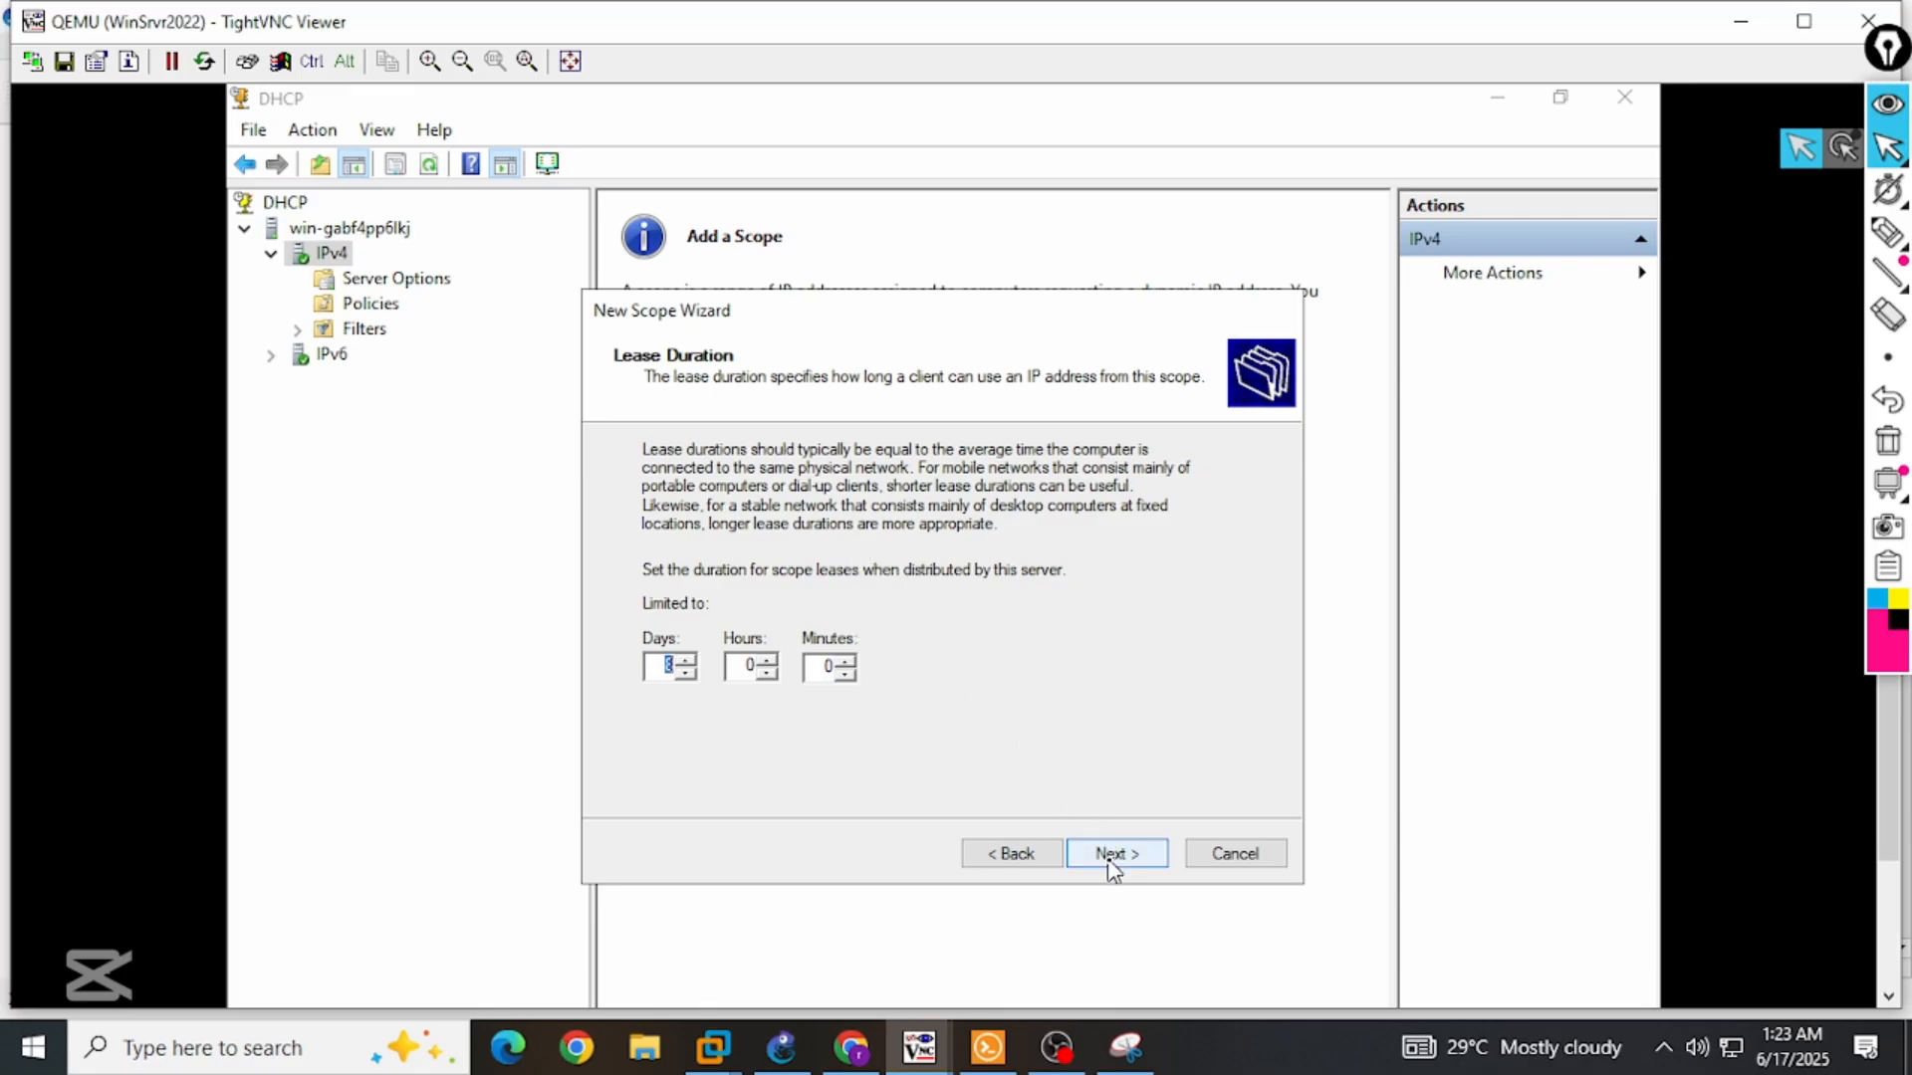
{"action": "left_click", "coordinate": [1112, 866]}
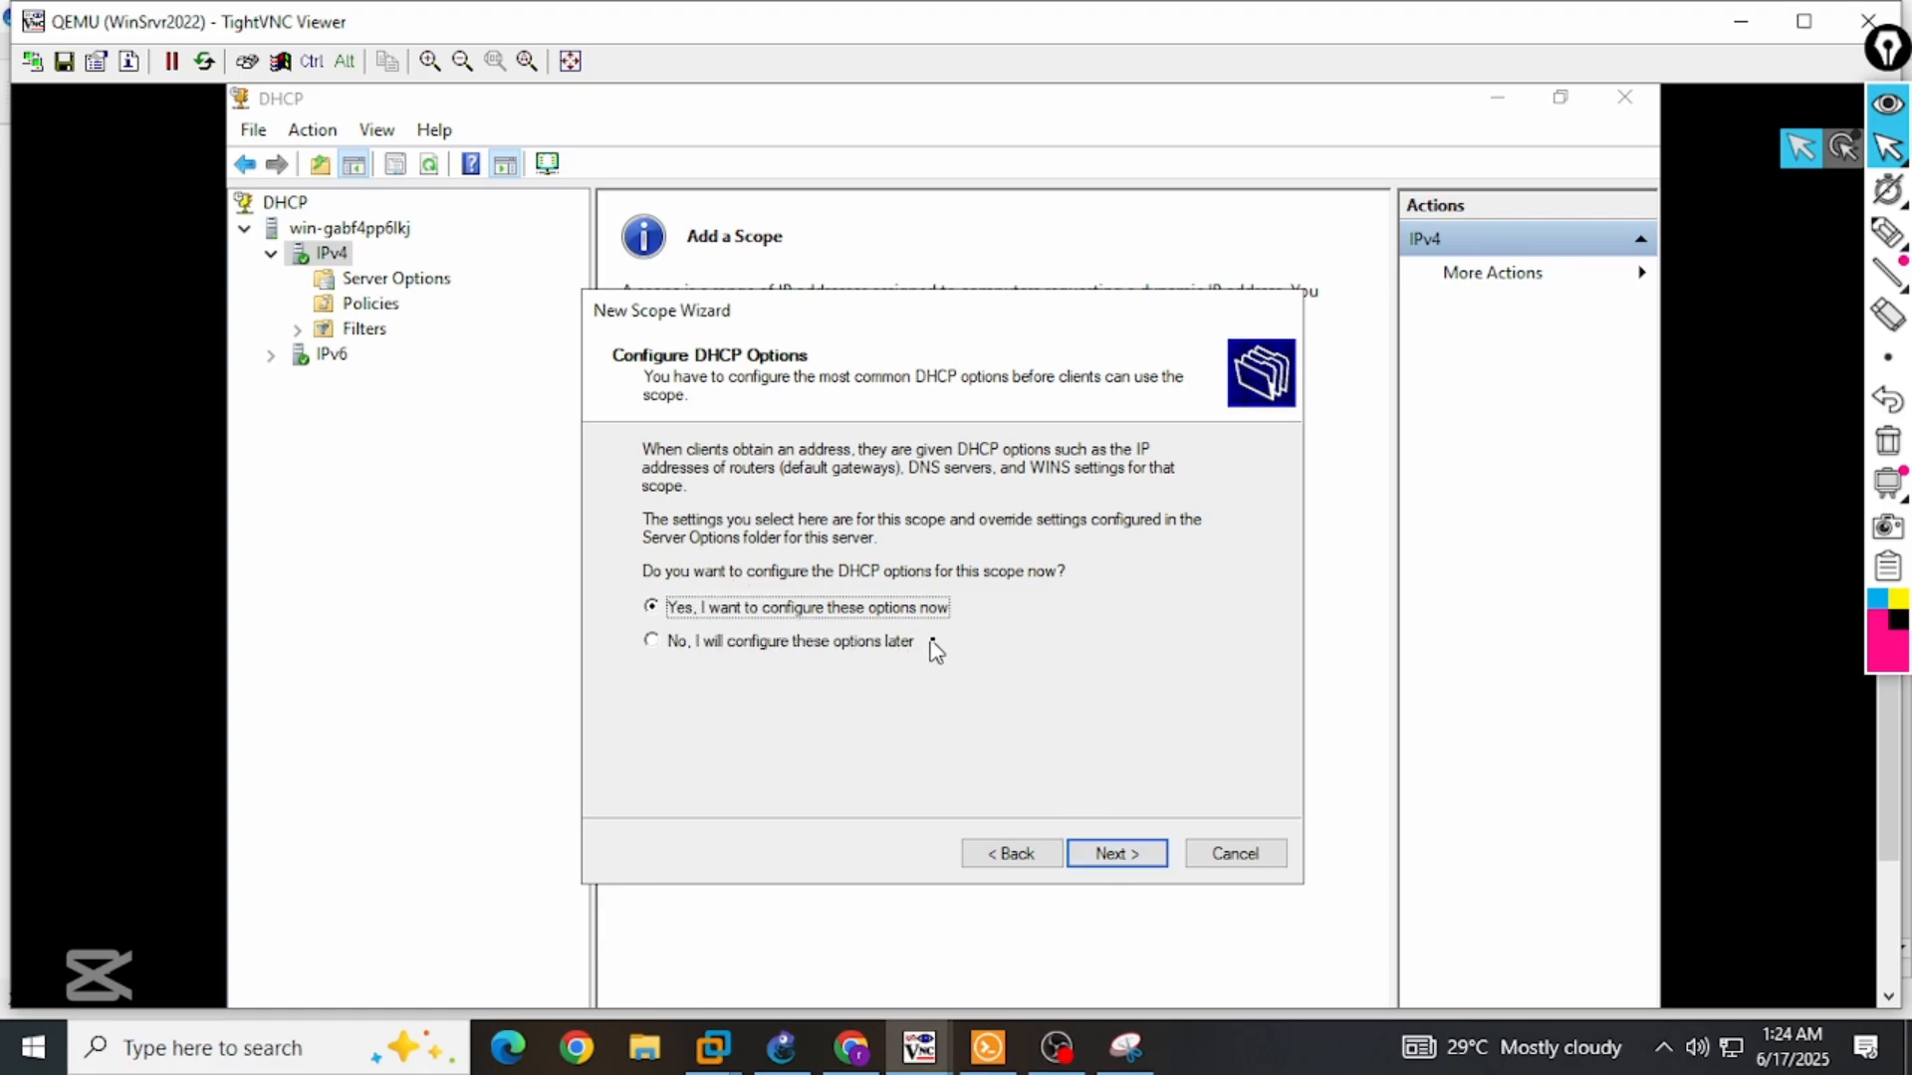
{"action": "left_click", "coordinate": [1109, 853]}
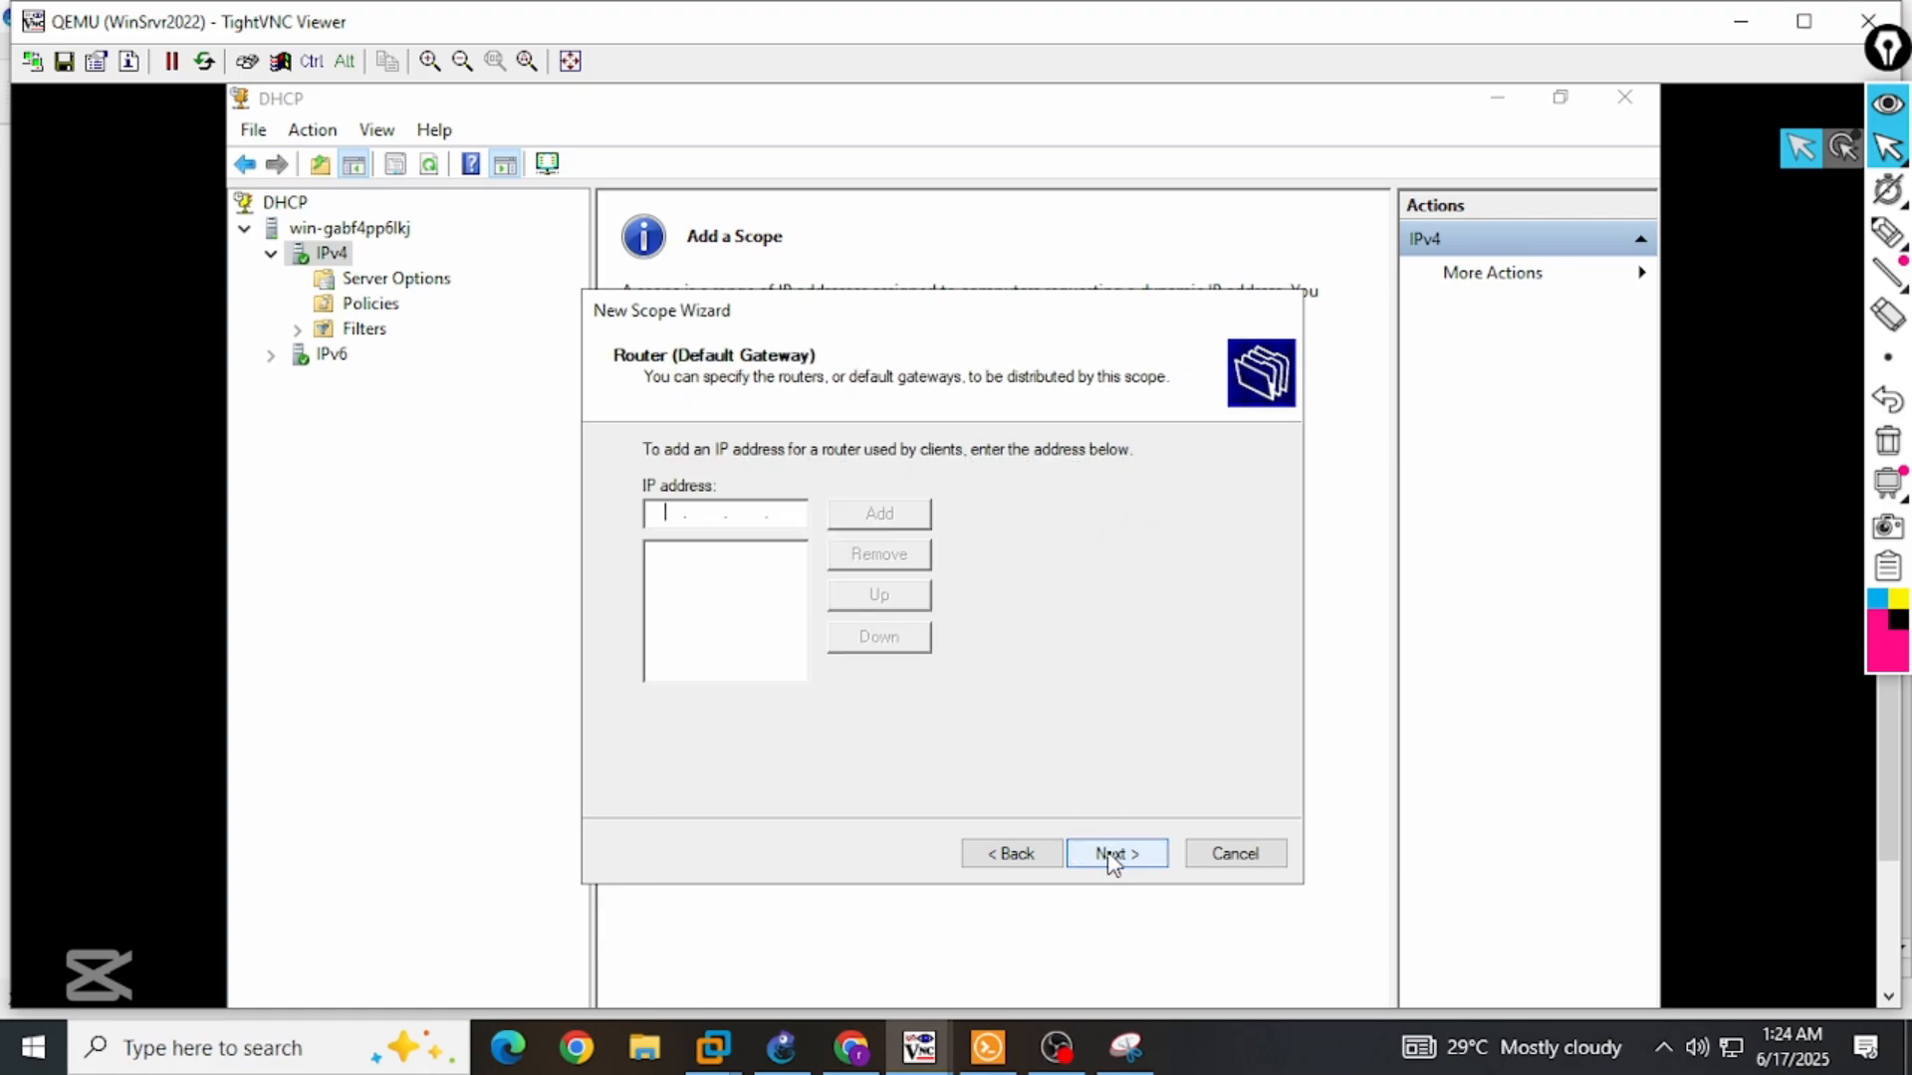
Add 192.168.2.1 as the scope's router (default gateway) and continue to the DNS settings.
{"action": "left_click", "coordinate": [658, 513]}
{"action": "type", "text": "192 . 168 . 2 . 1"}
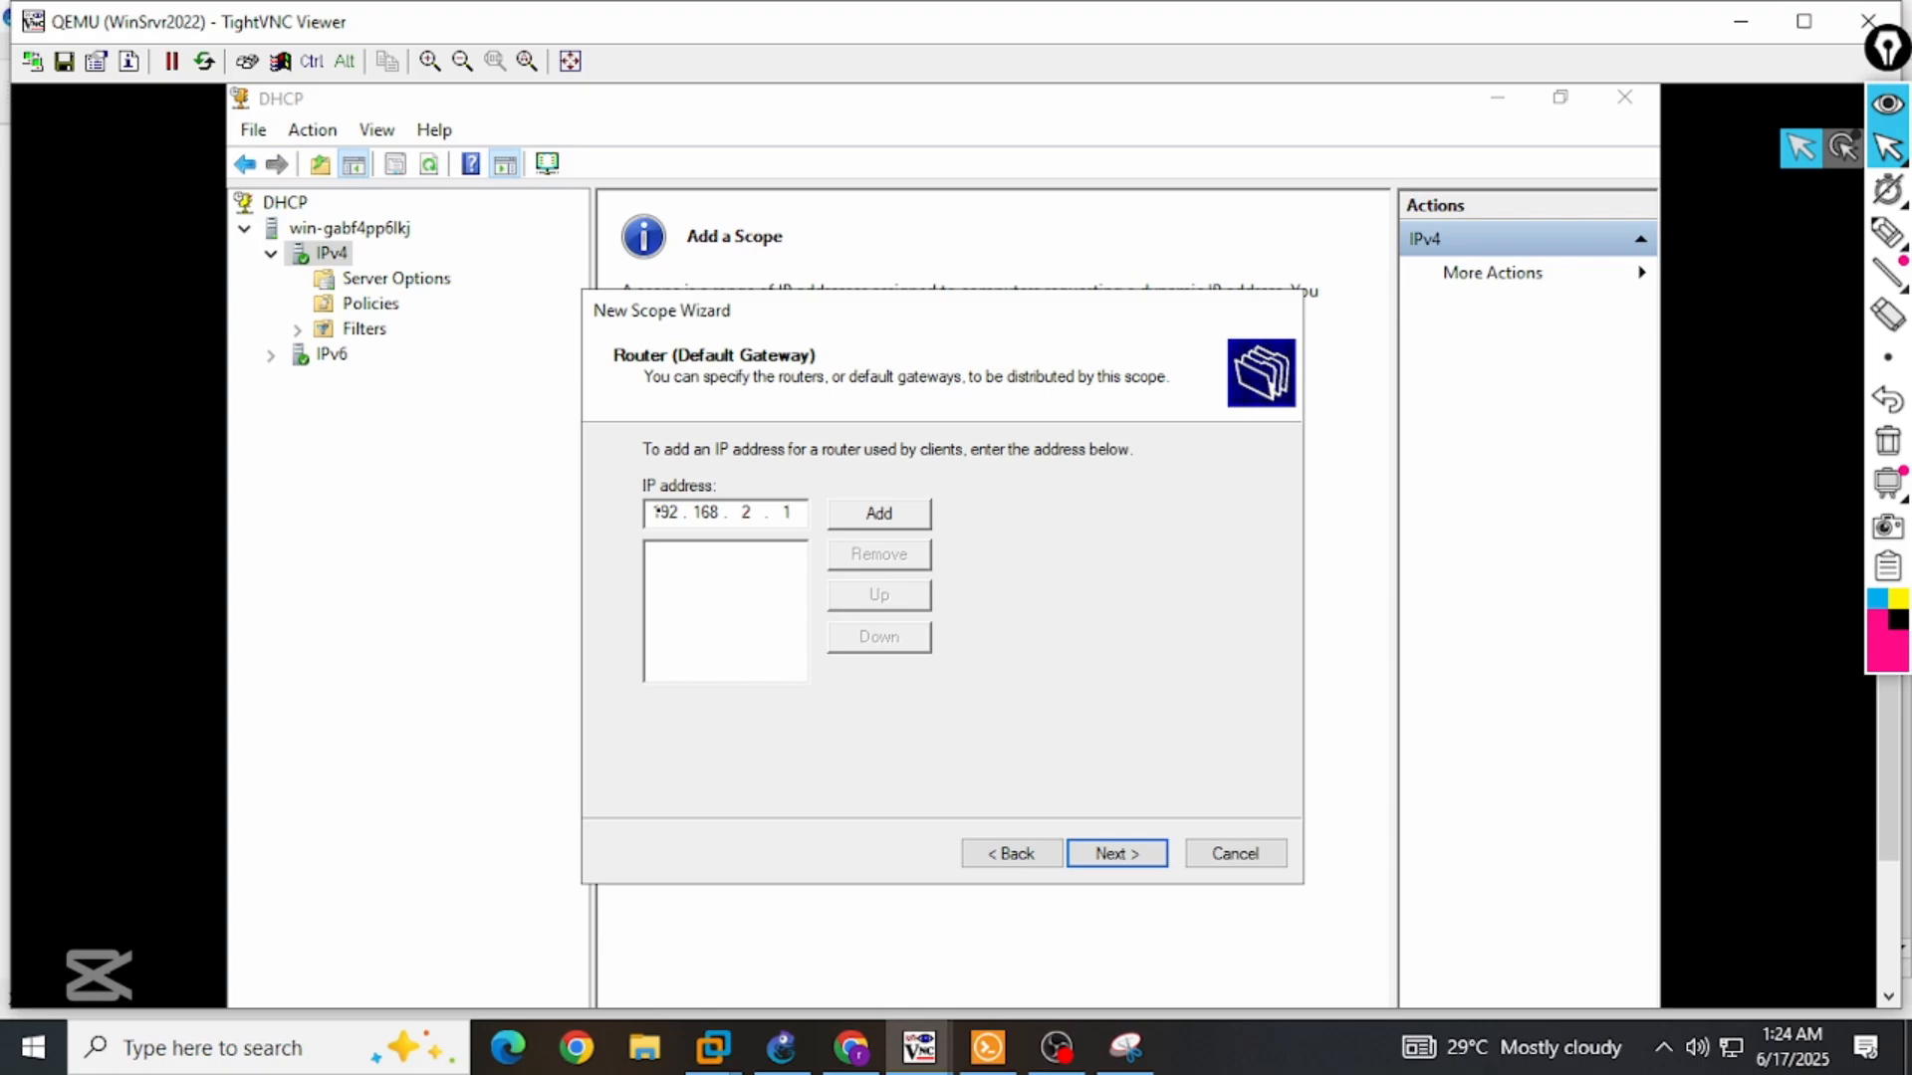
{"action": "left_click", "coordinate": [841, 514]}
{"action": "left_click", "coordinate": [1114, 856]}
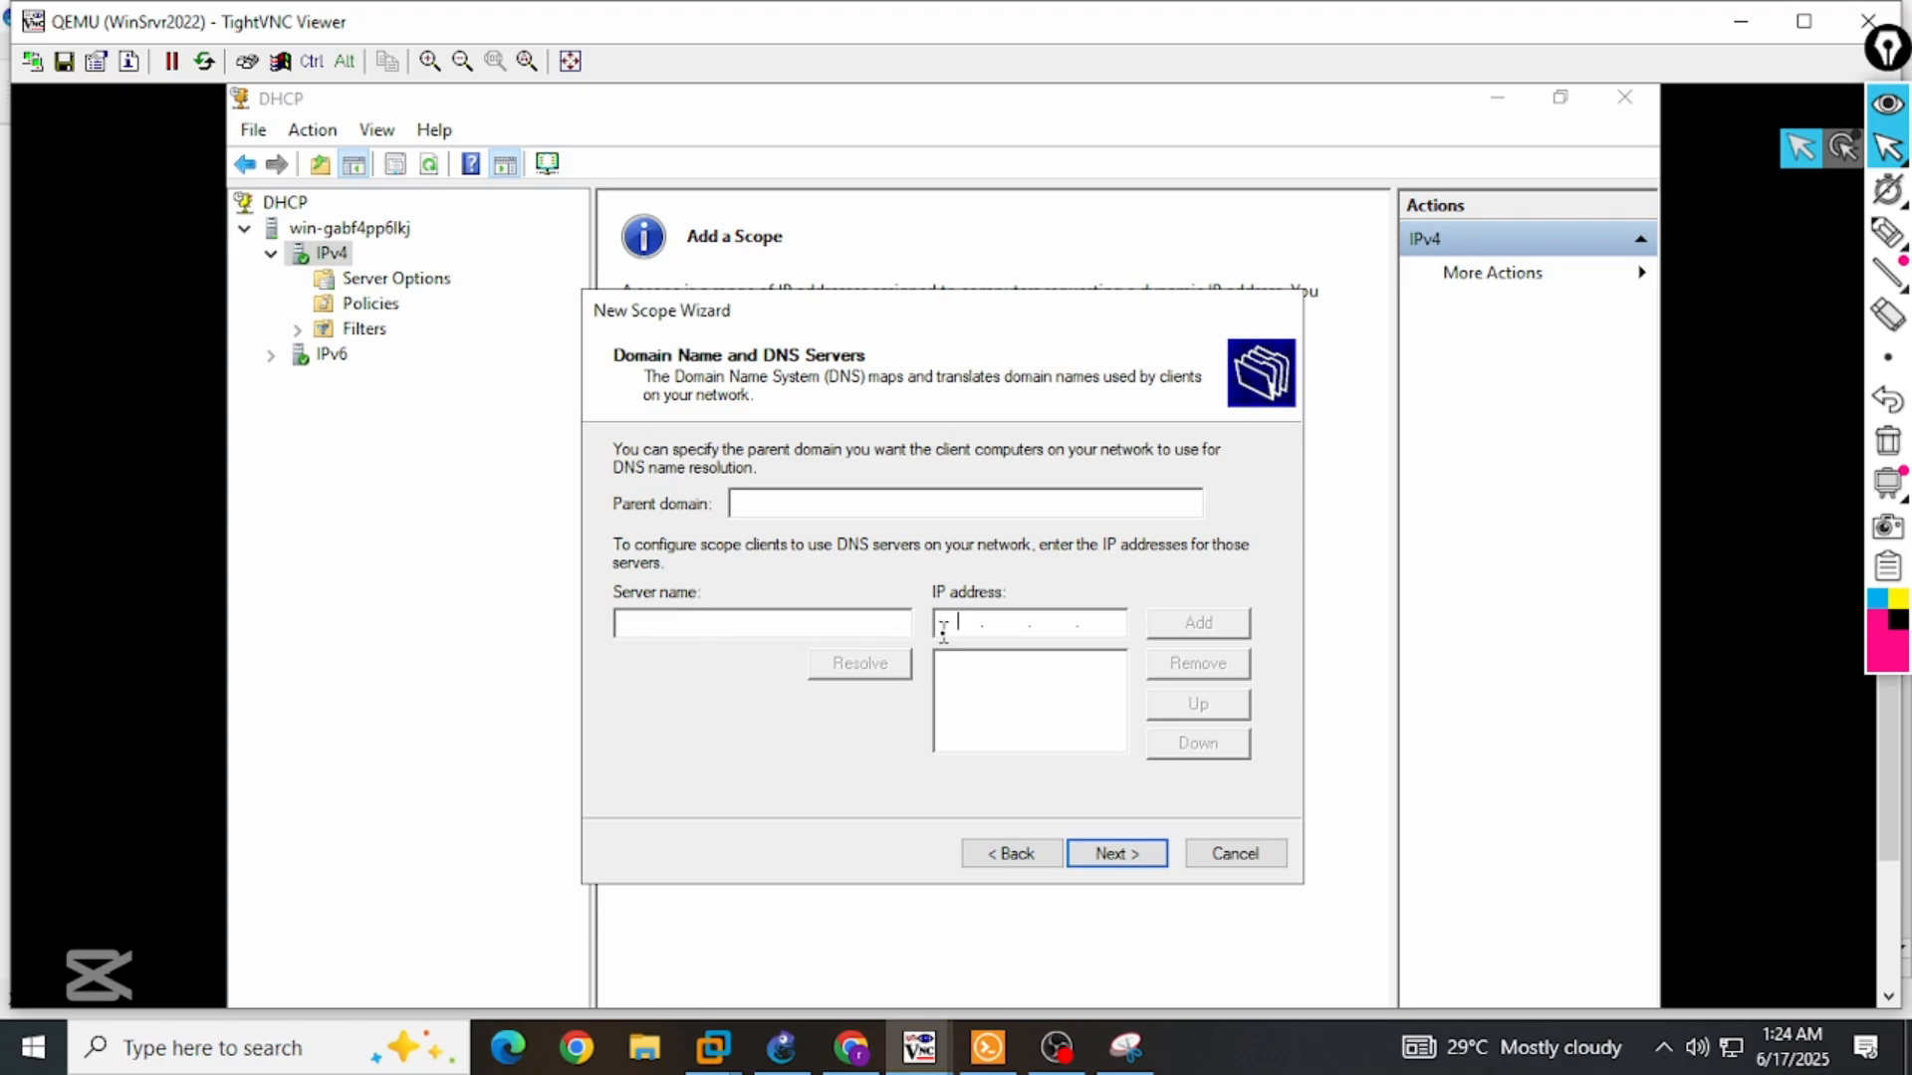
Add 192.168.2.1 as the scope's DNS server, accepting the address despite the validation warning.
{"action": "type", "text": "192.168.2.1"}
{"action": "key", "text": "Return"}
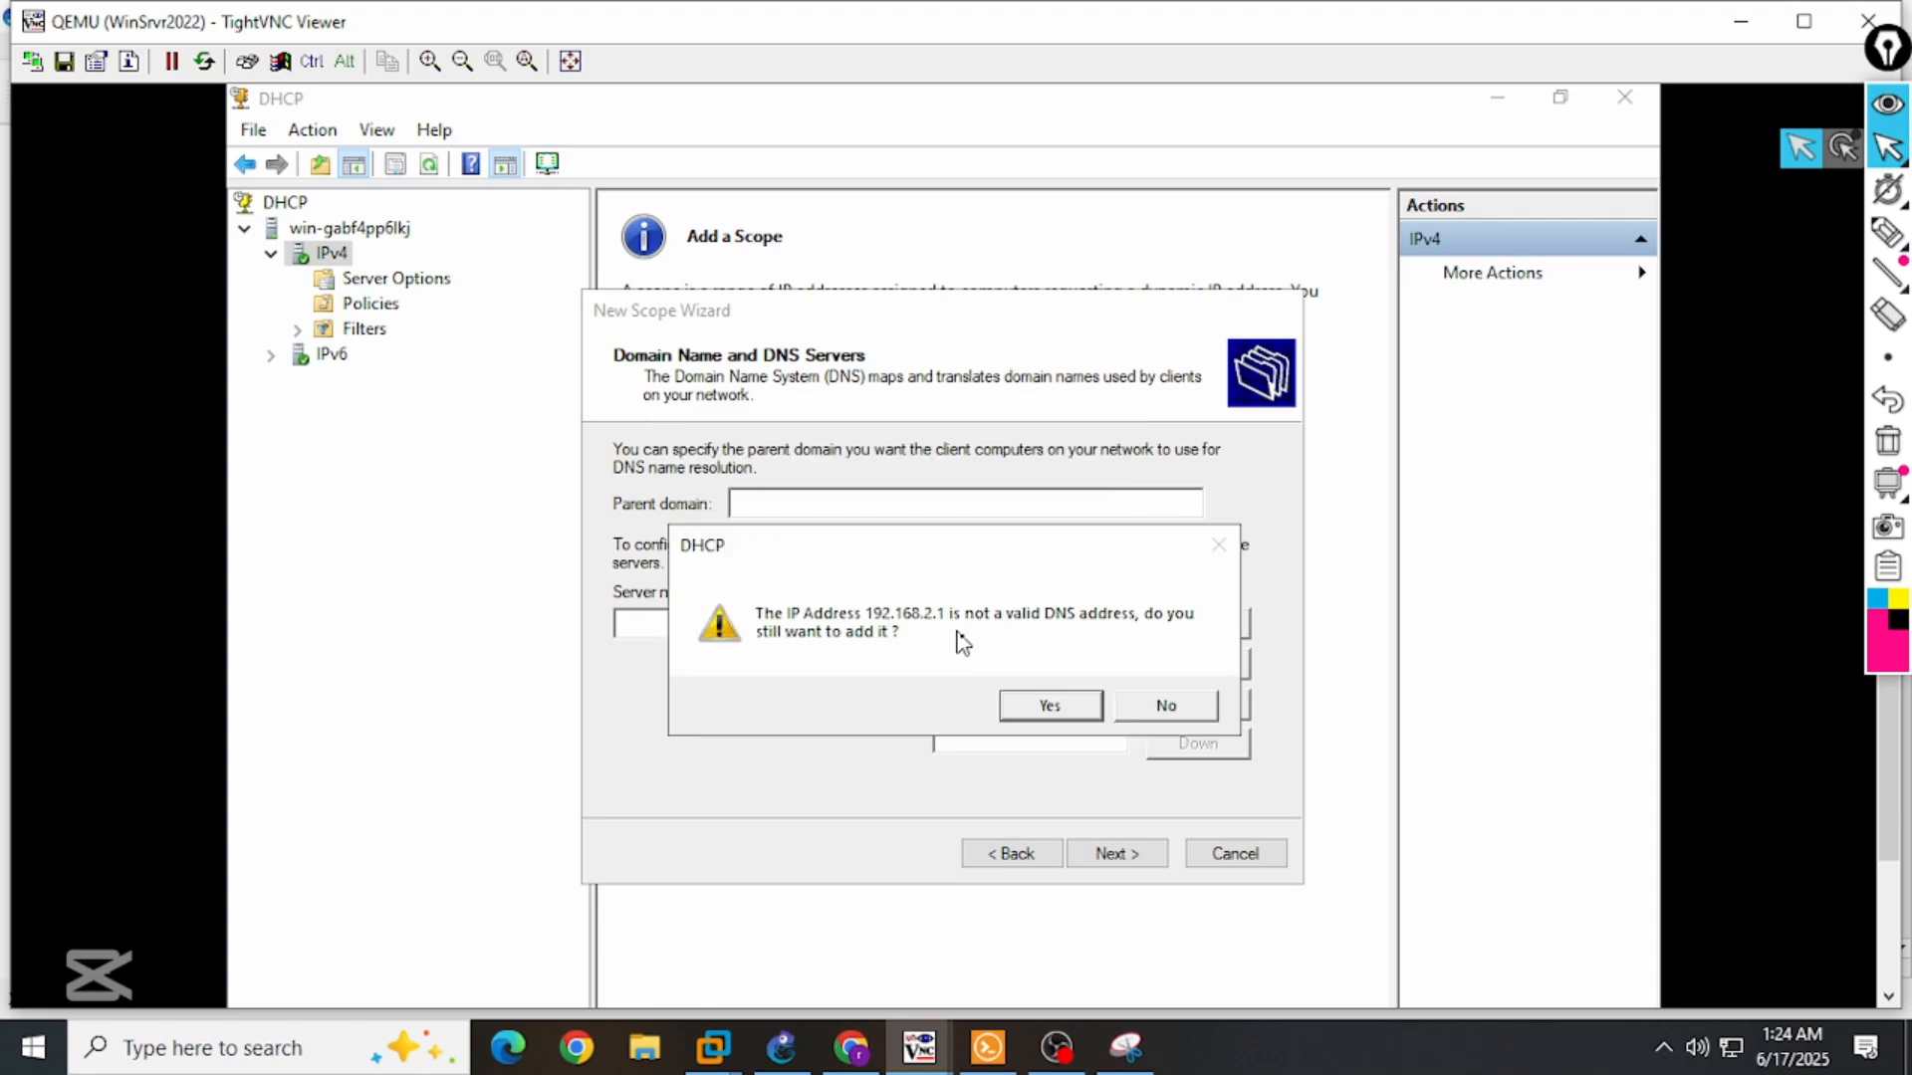
{"action": "left_click", "coordinate": [1047, 707]}
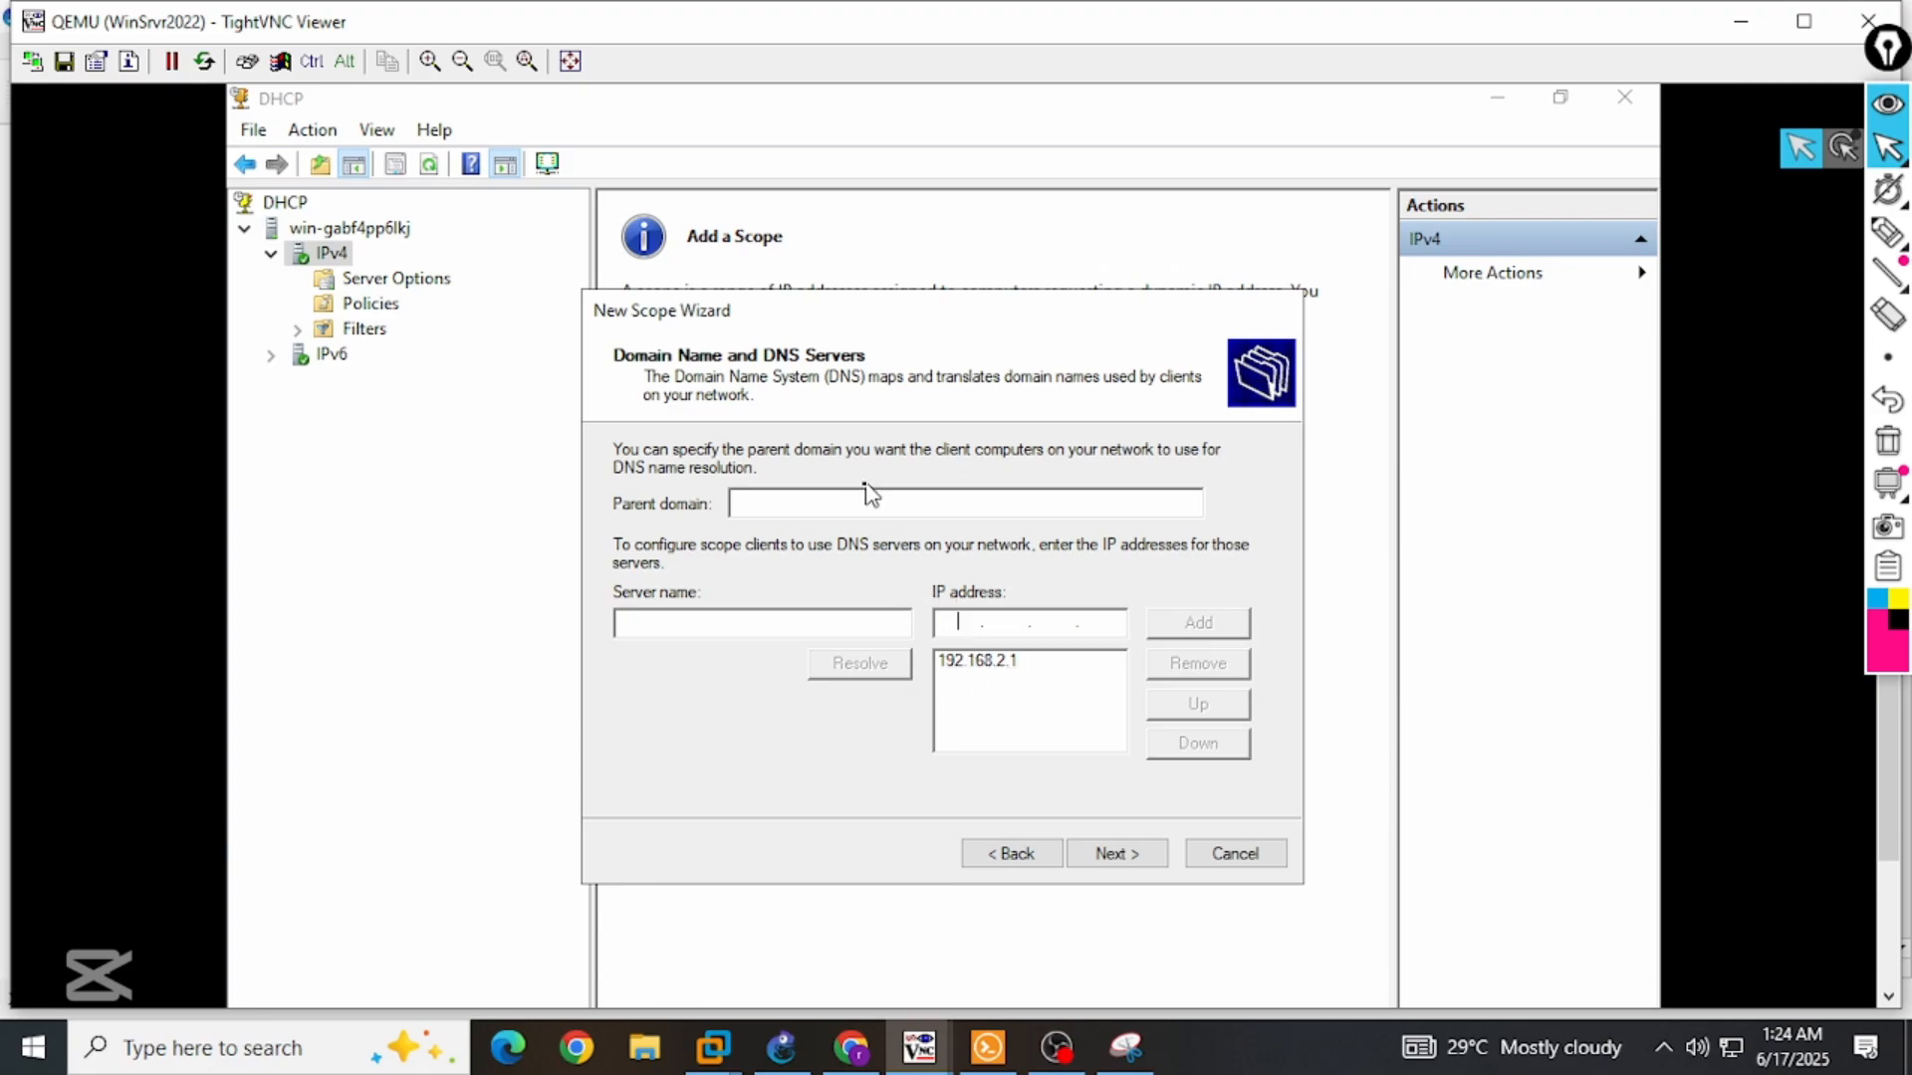
Leave the parent domain and WINS servers empty, and finish the scope wizard with the scope activated now.
{"action": "left_click", "coordinate": [1140, 858]}
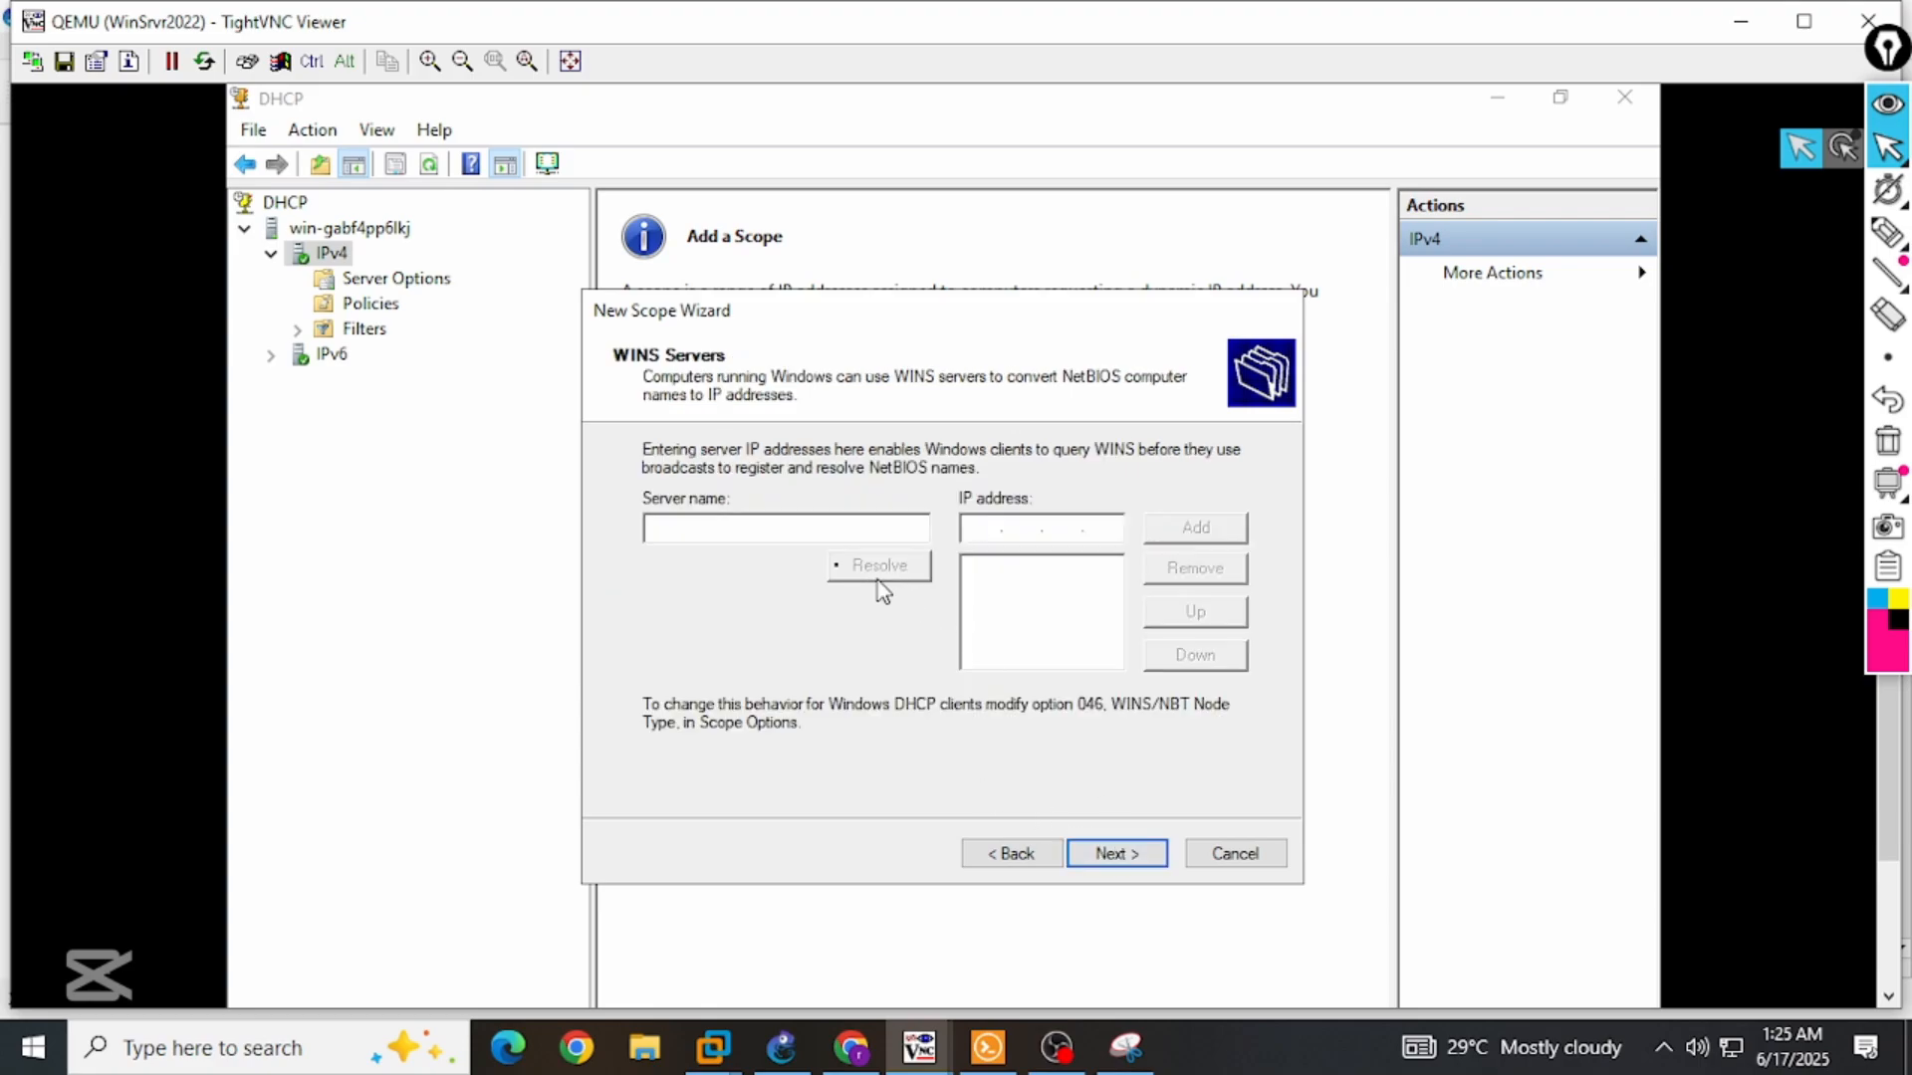
{"action": "left_click", "coordinate": [1131, 857]}
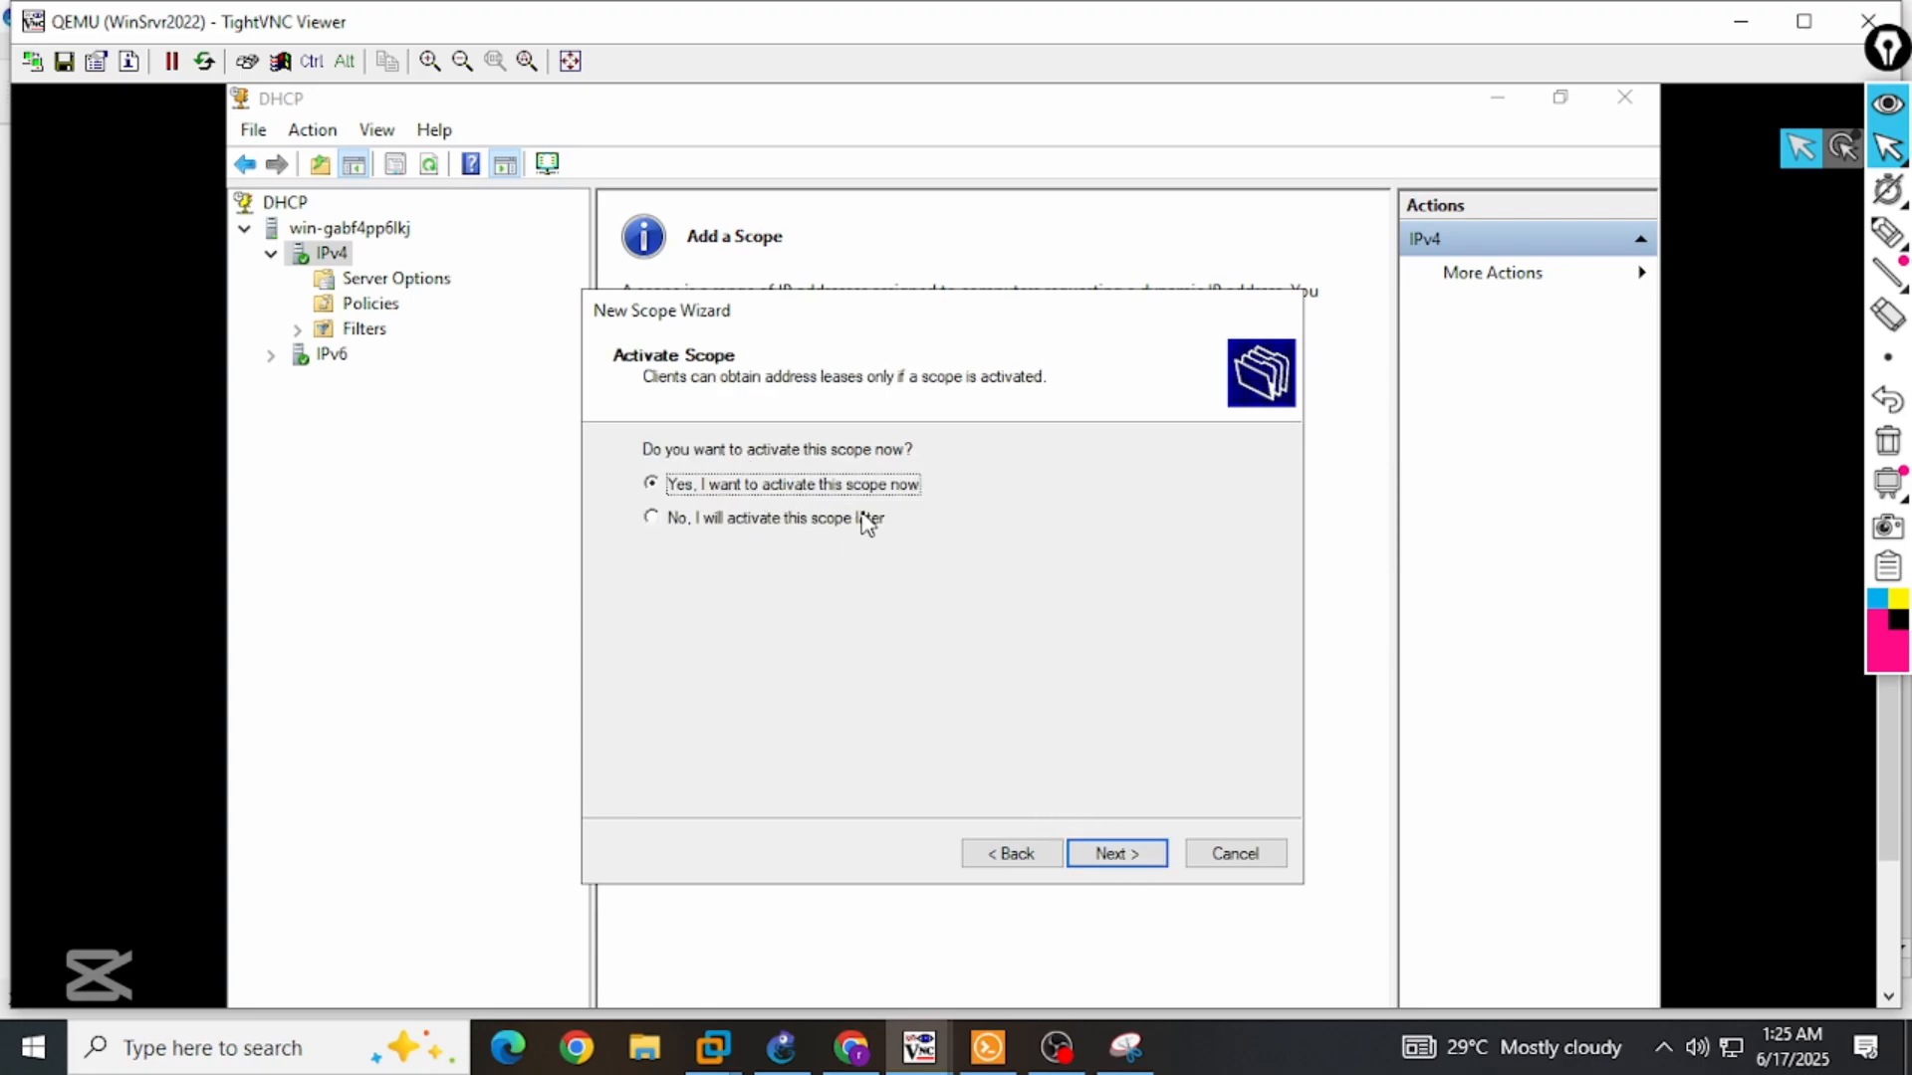
{"action": "left_click", "coordinate": [1115, 854]}
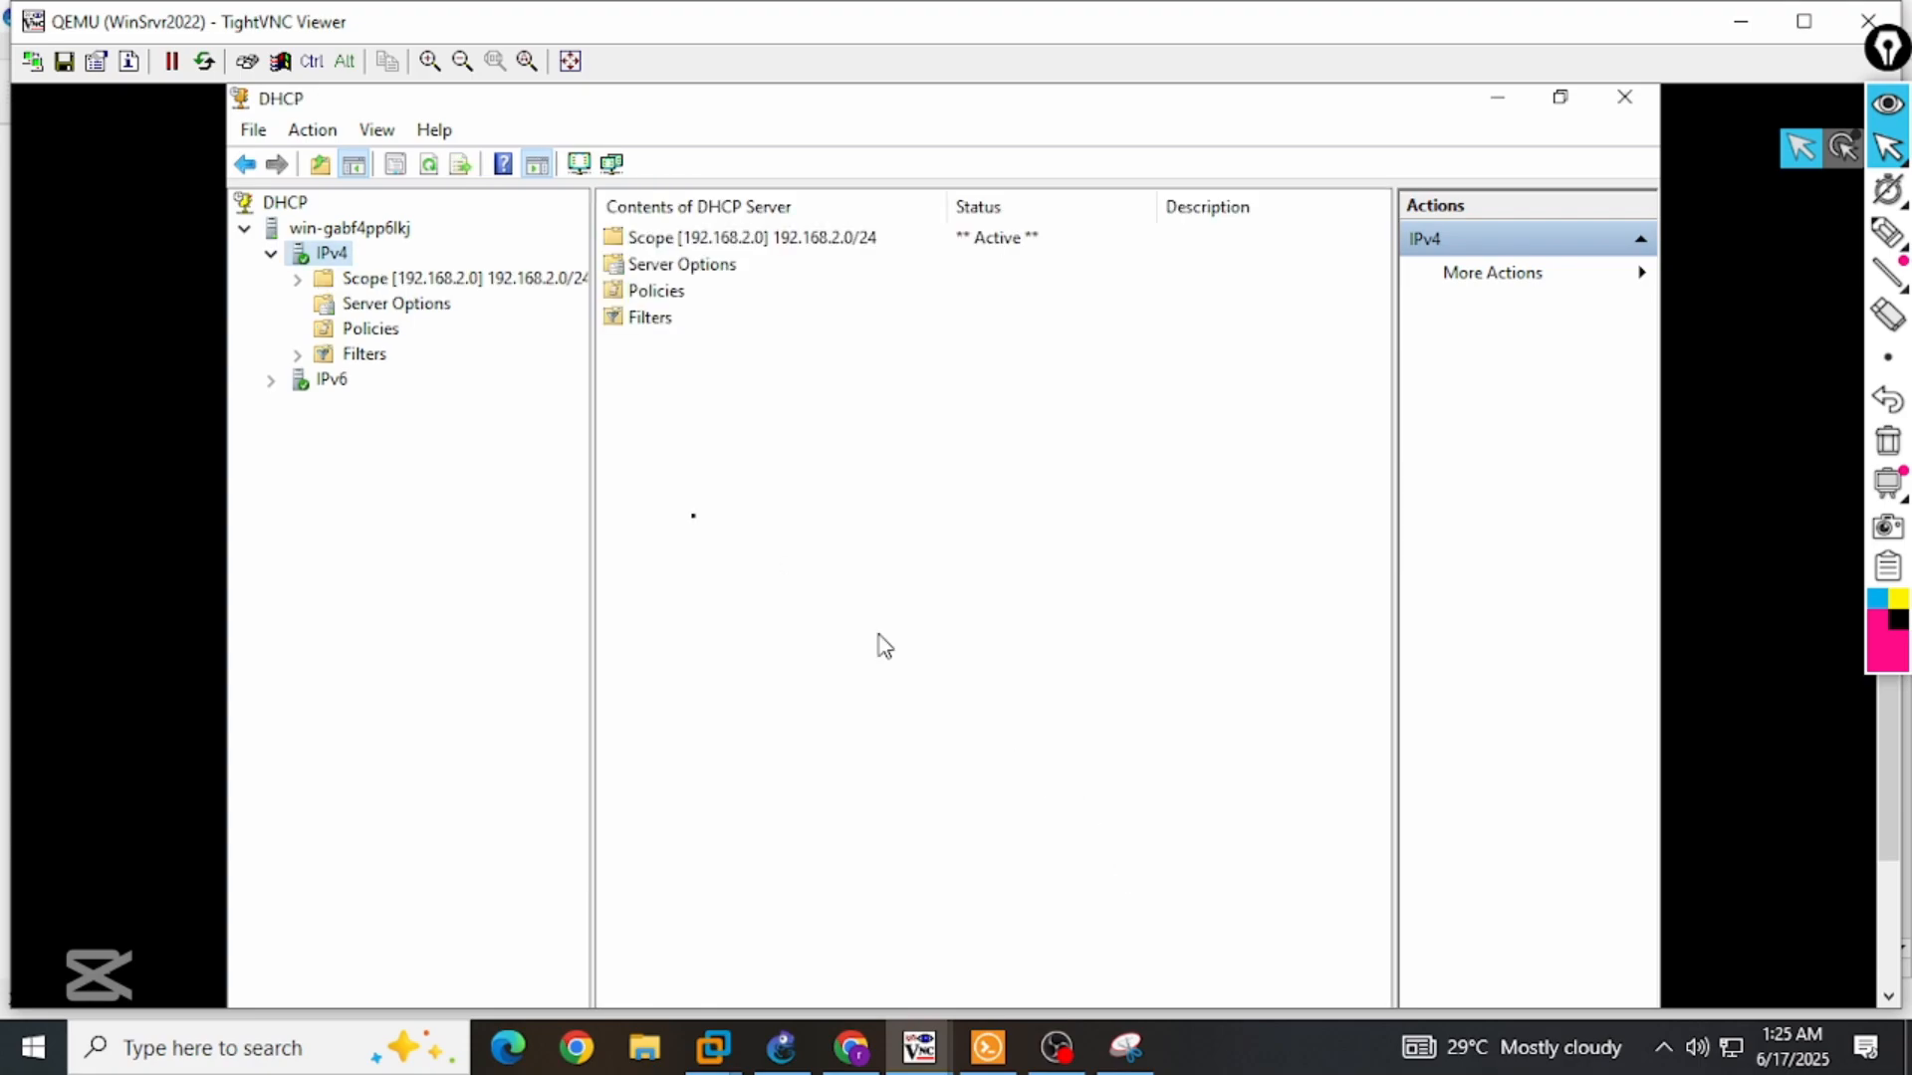
Examine the 192.168.2.0 scope's address pool, address leases, reservations, and its router and DNS server options.
{"action": "left_click", "coordinate": [300, 282]}
{"action": "left_click", "coordinate": [394, 303]}
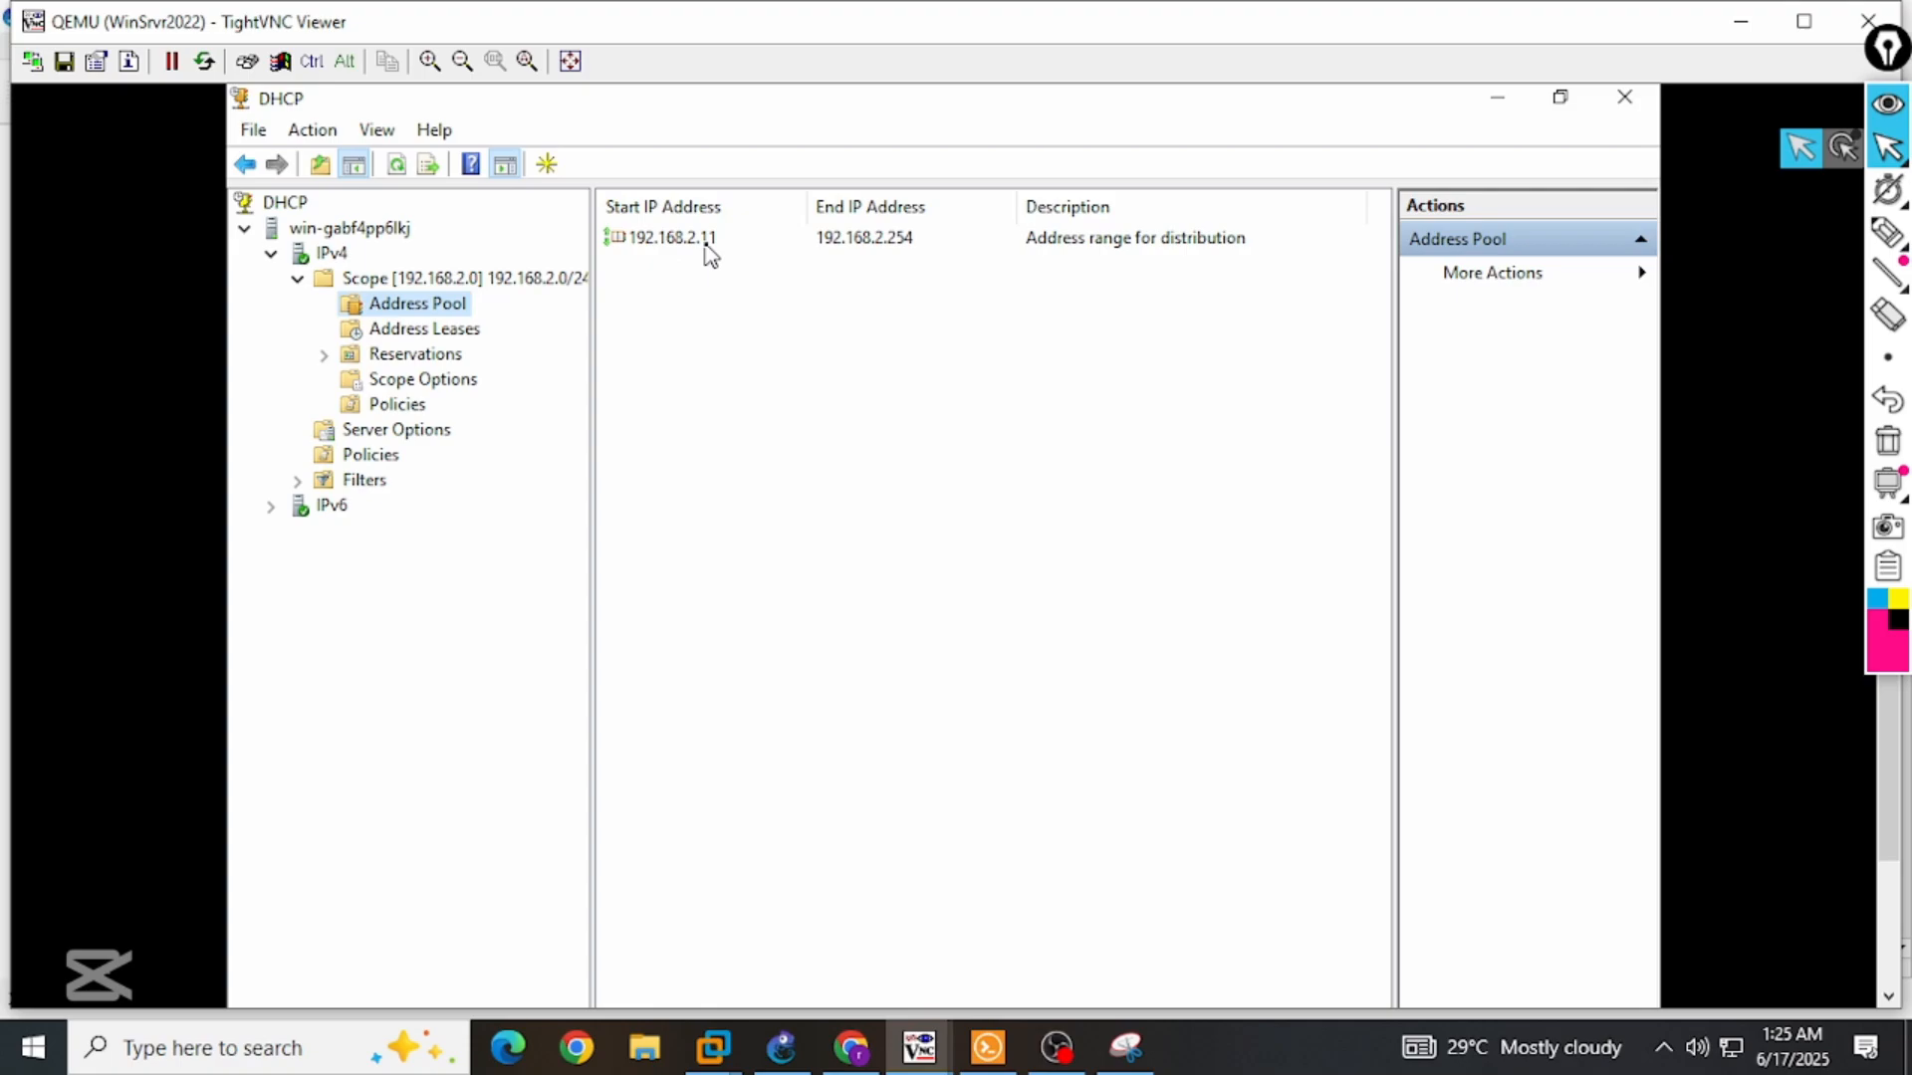
{"action": "left_click", "coordinate": [687, 260]}
{"action": "left_click", "coordinate": [424, 329]}
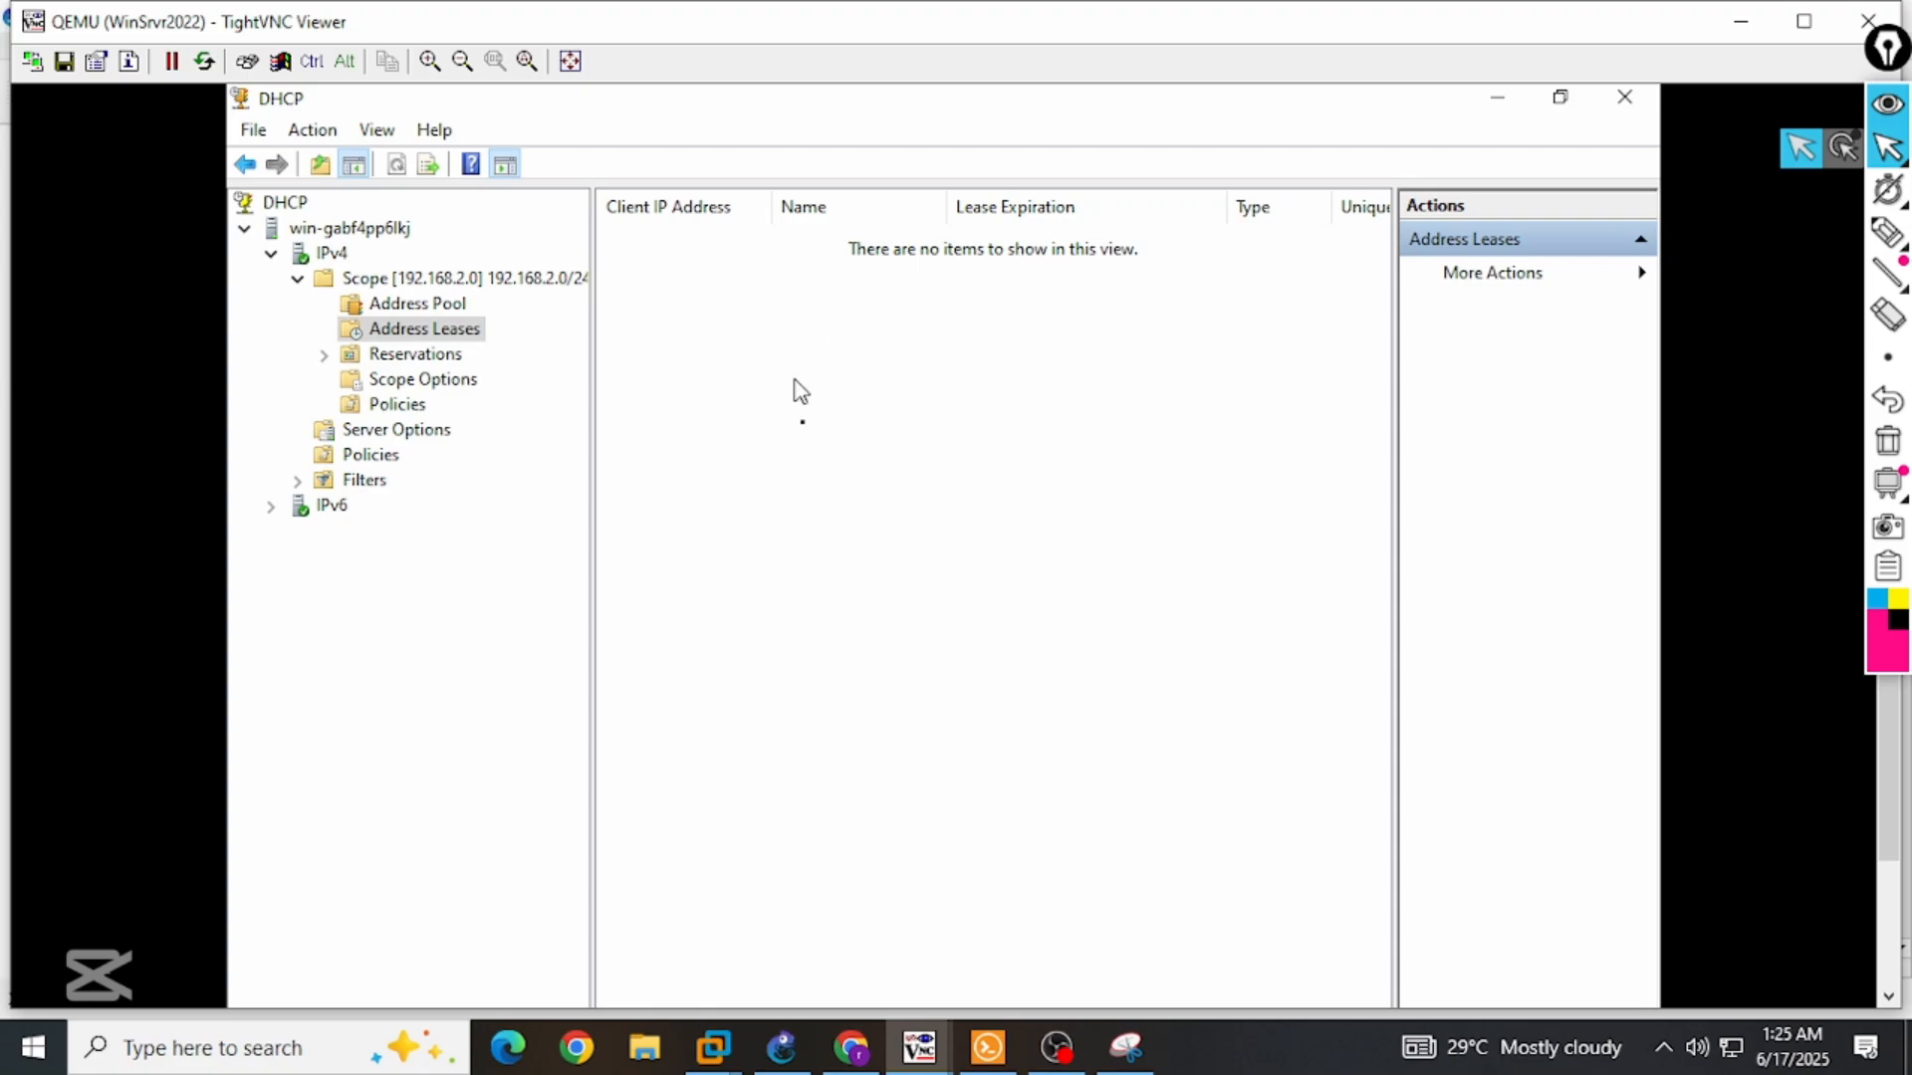
{"action": "left_click", "coordinate": [351, 360]}
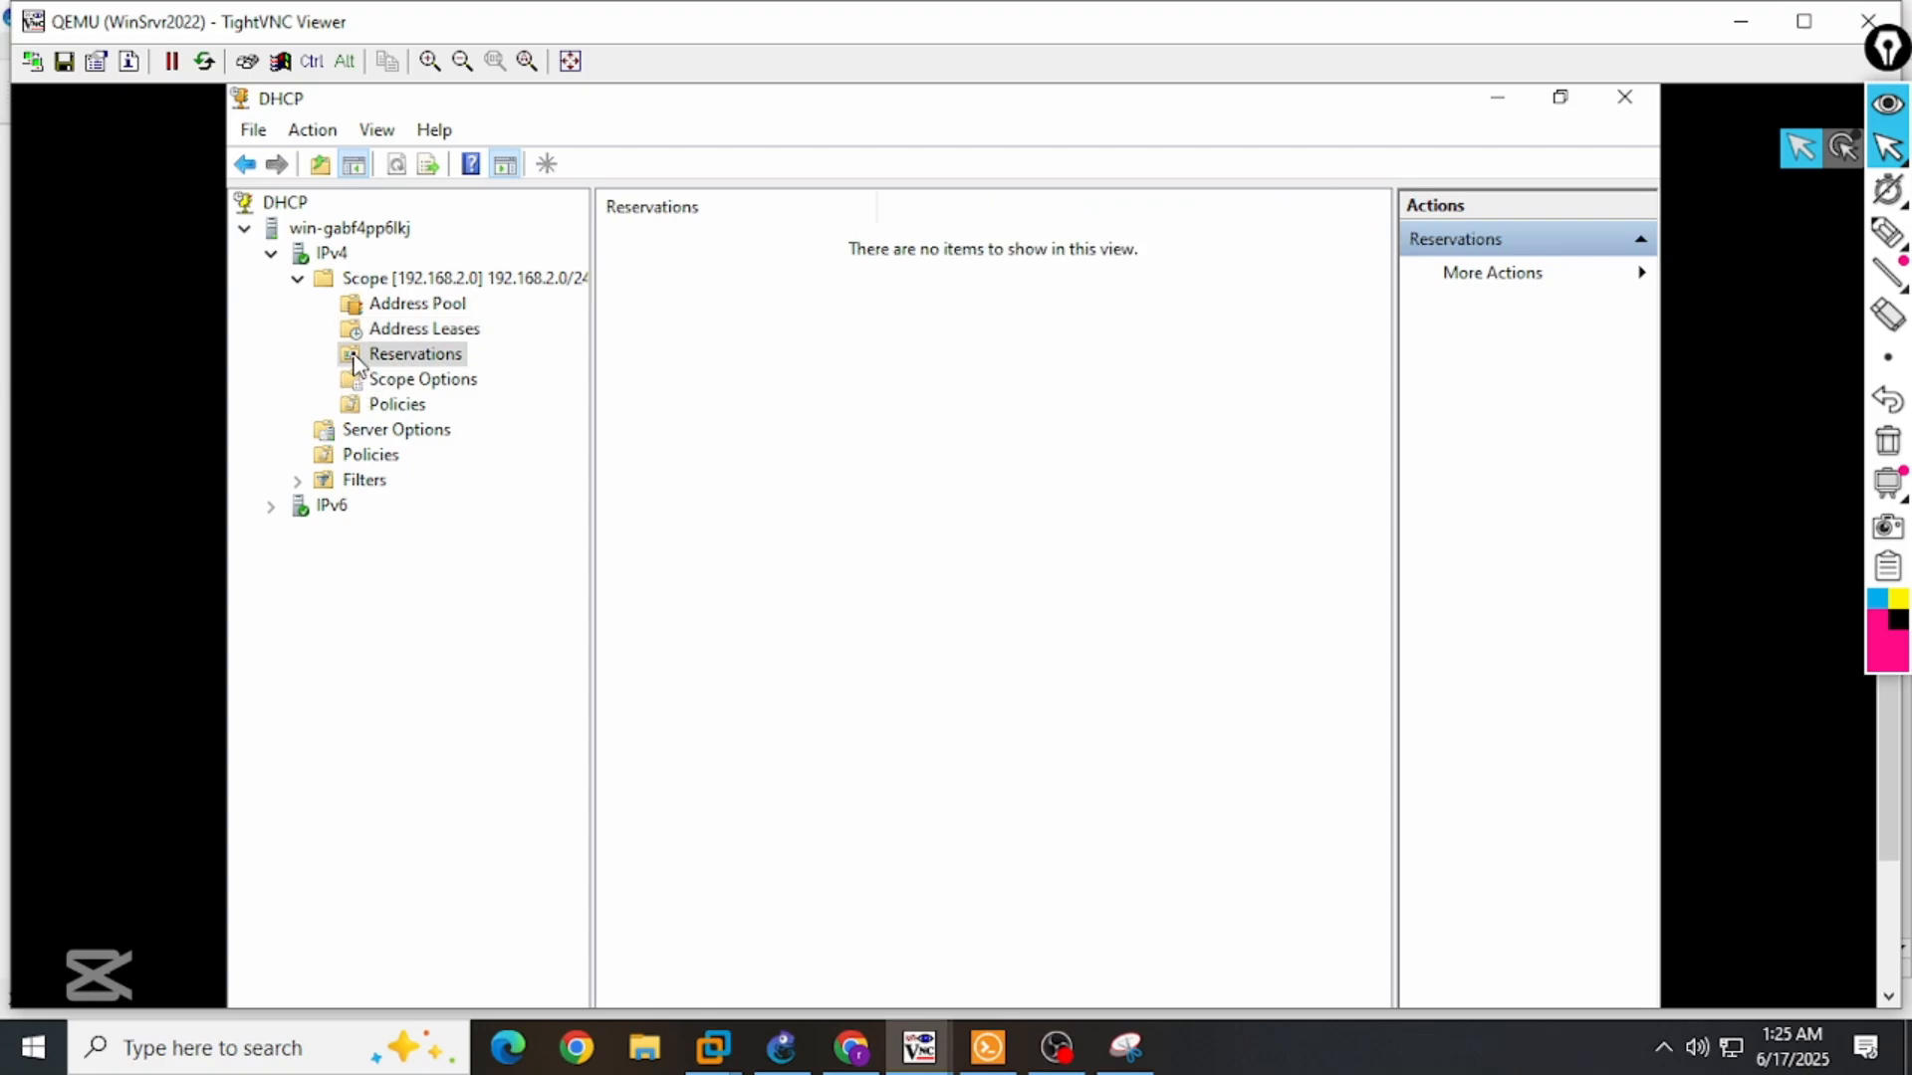
{"action": "left_click", "coordinate": [403, 388]}
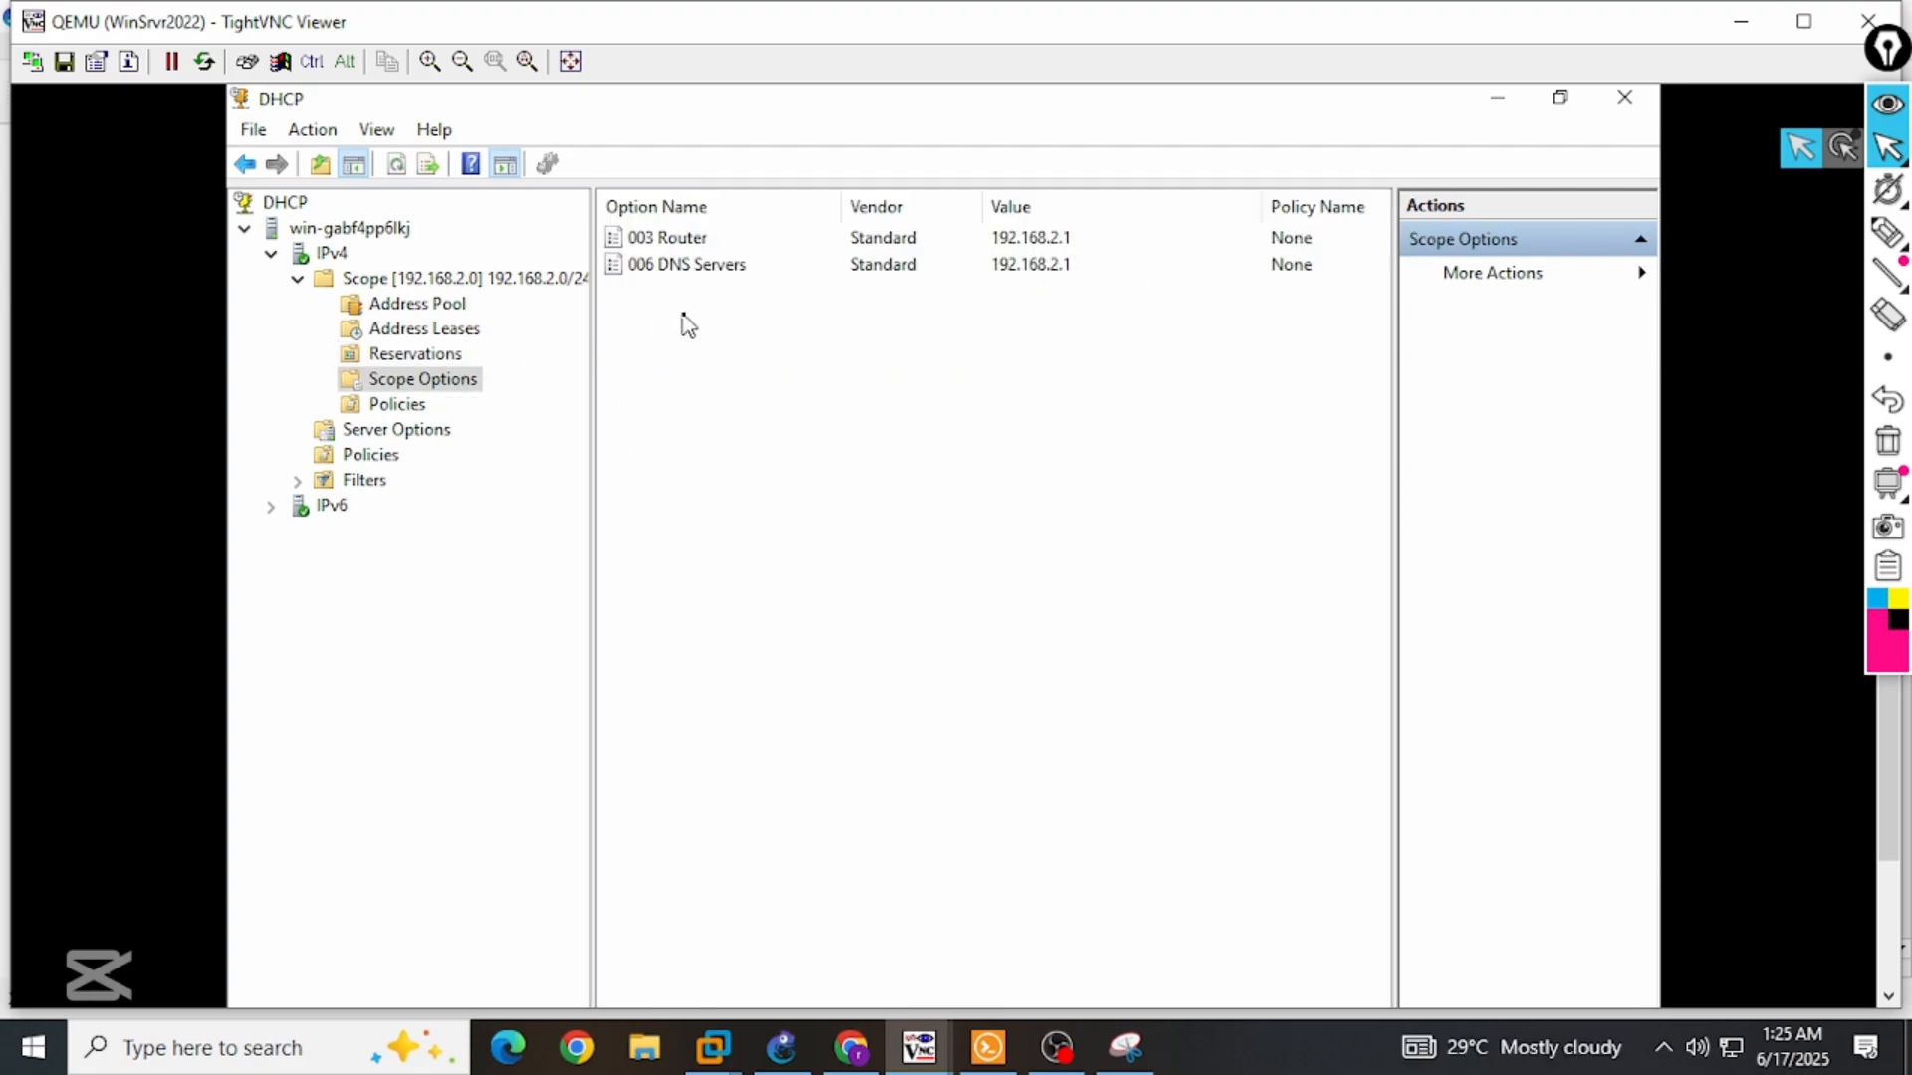
{"action": "left_click", "coordinate": [685, 241]}
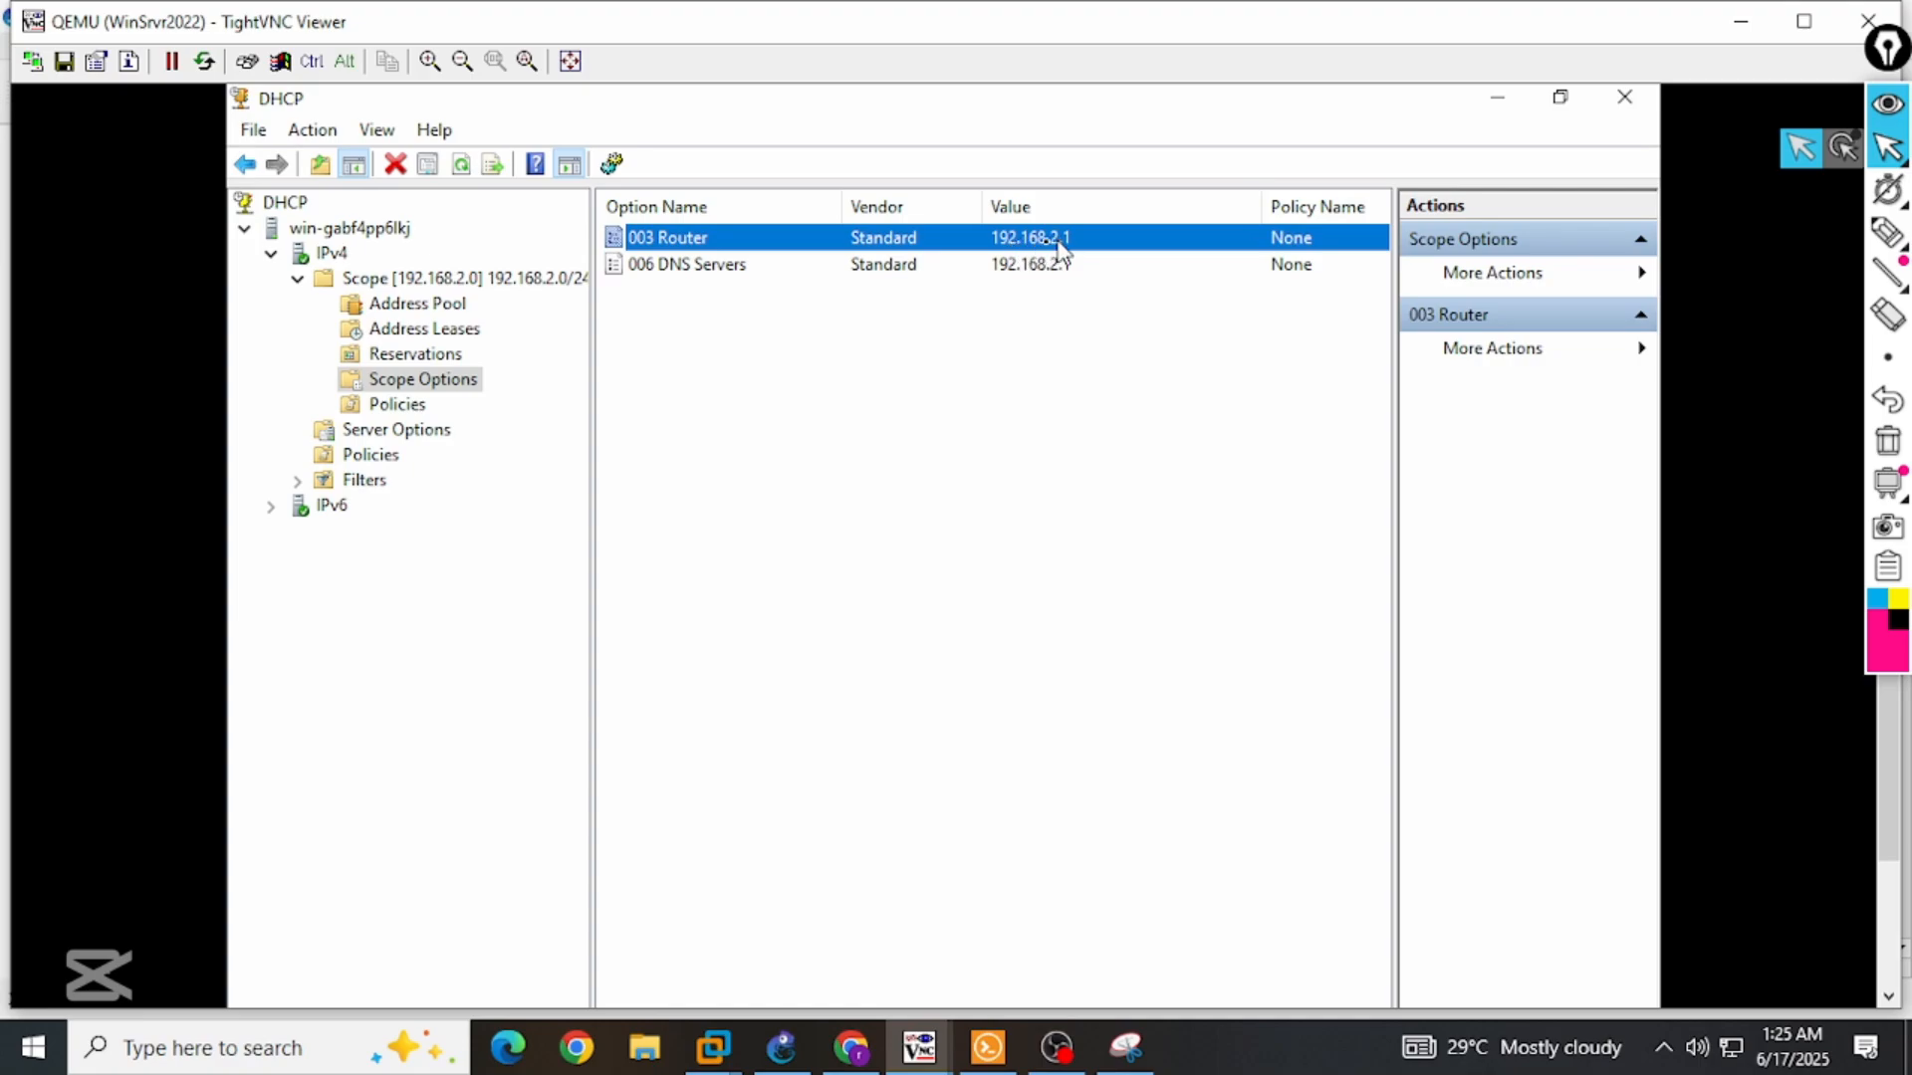
{"action": "left_click", "coordinate": [709, 271]}
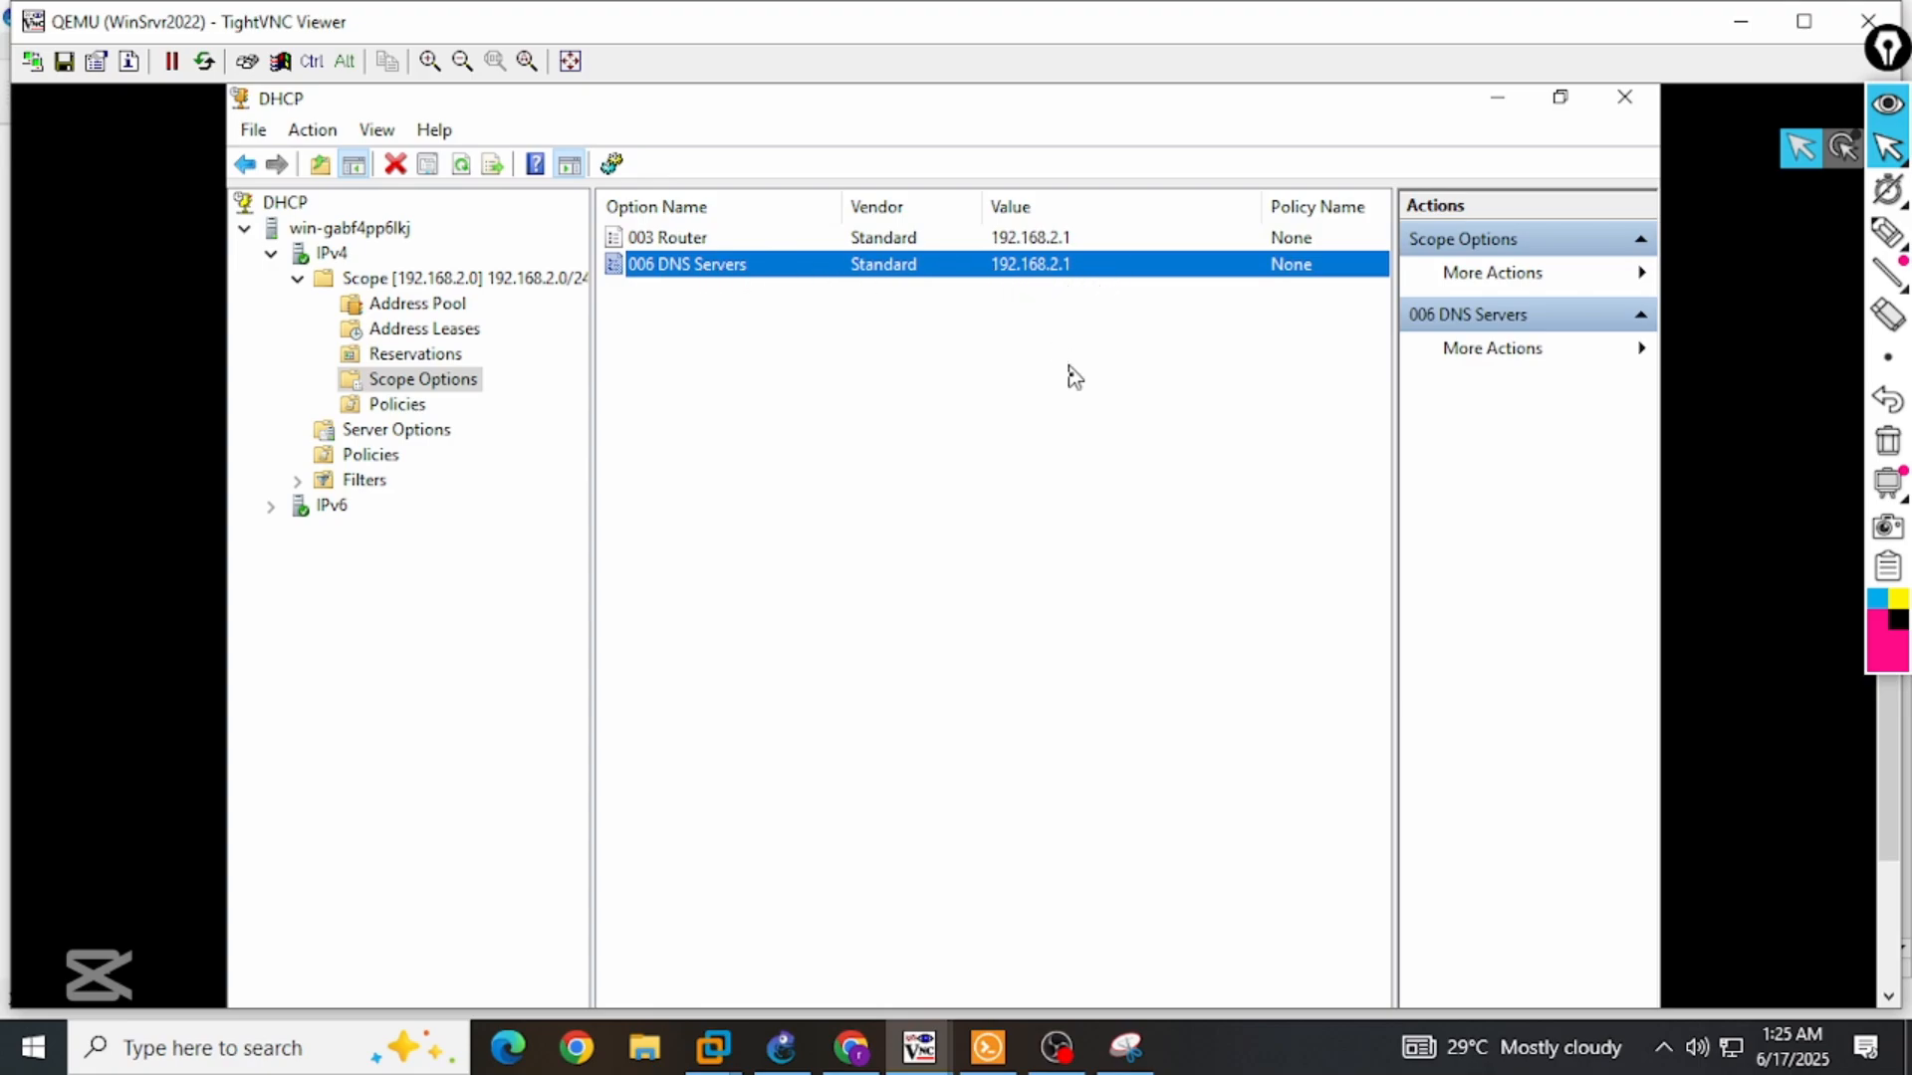
{"action": "left_click", "coordinate": [495, 282]}
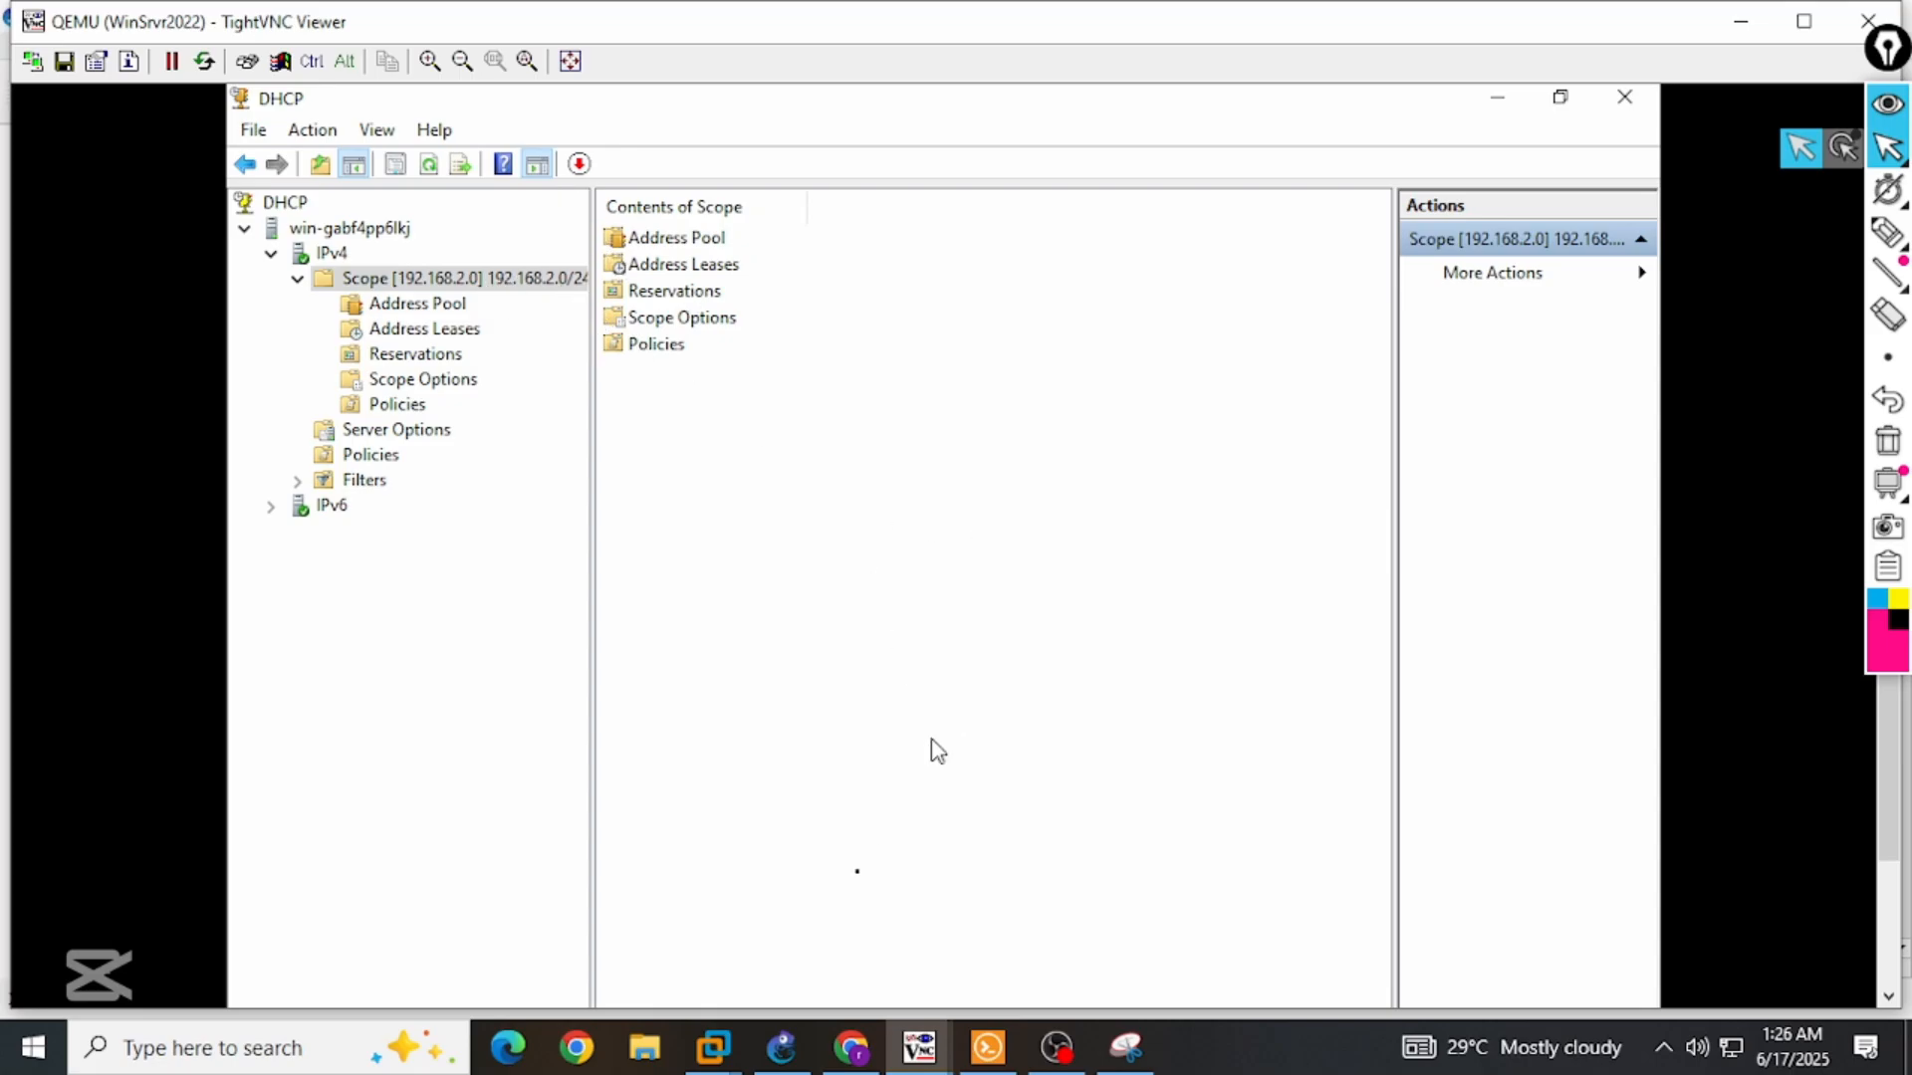
Switch to the Windows7 client's console and request a new address lease with ipconfig /renew.
{"action": "left_click", "coordinate": [781, 1047]}
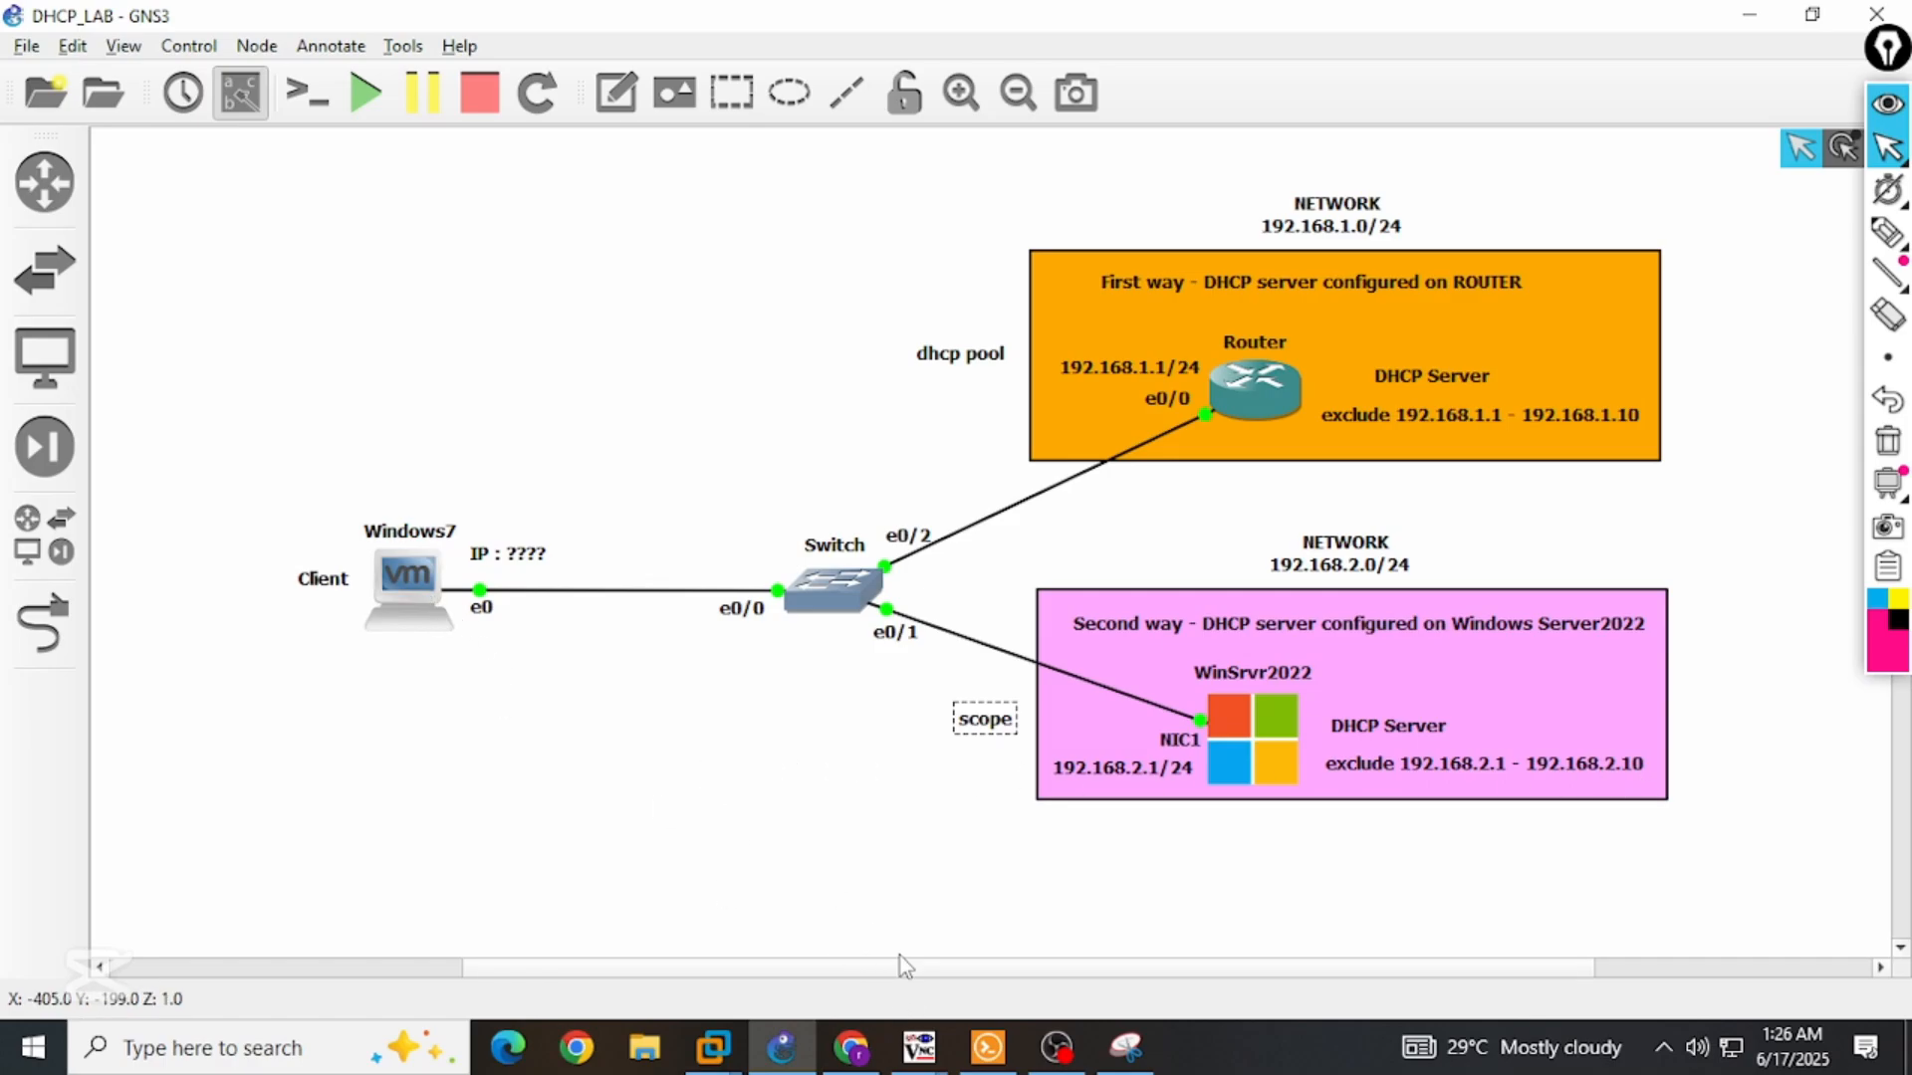
{"action": "mouse_move", "coordinate": [919, 1047]}
{"action": "left_click", "coordinate": [823, 868]}
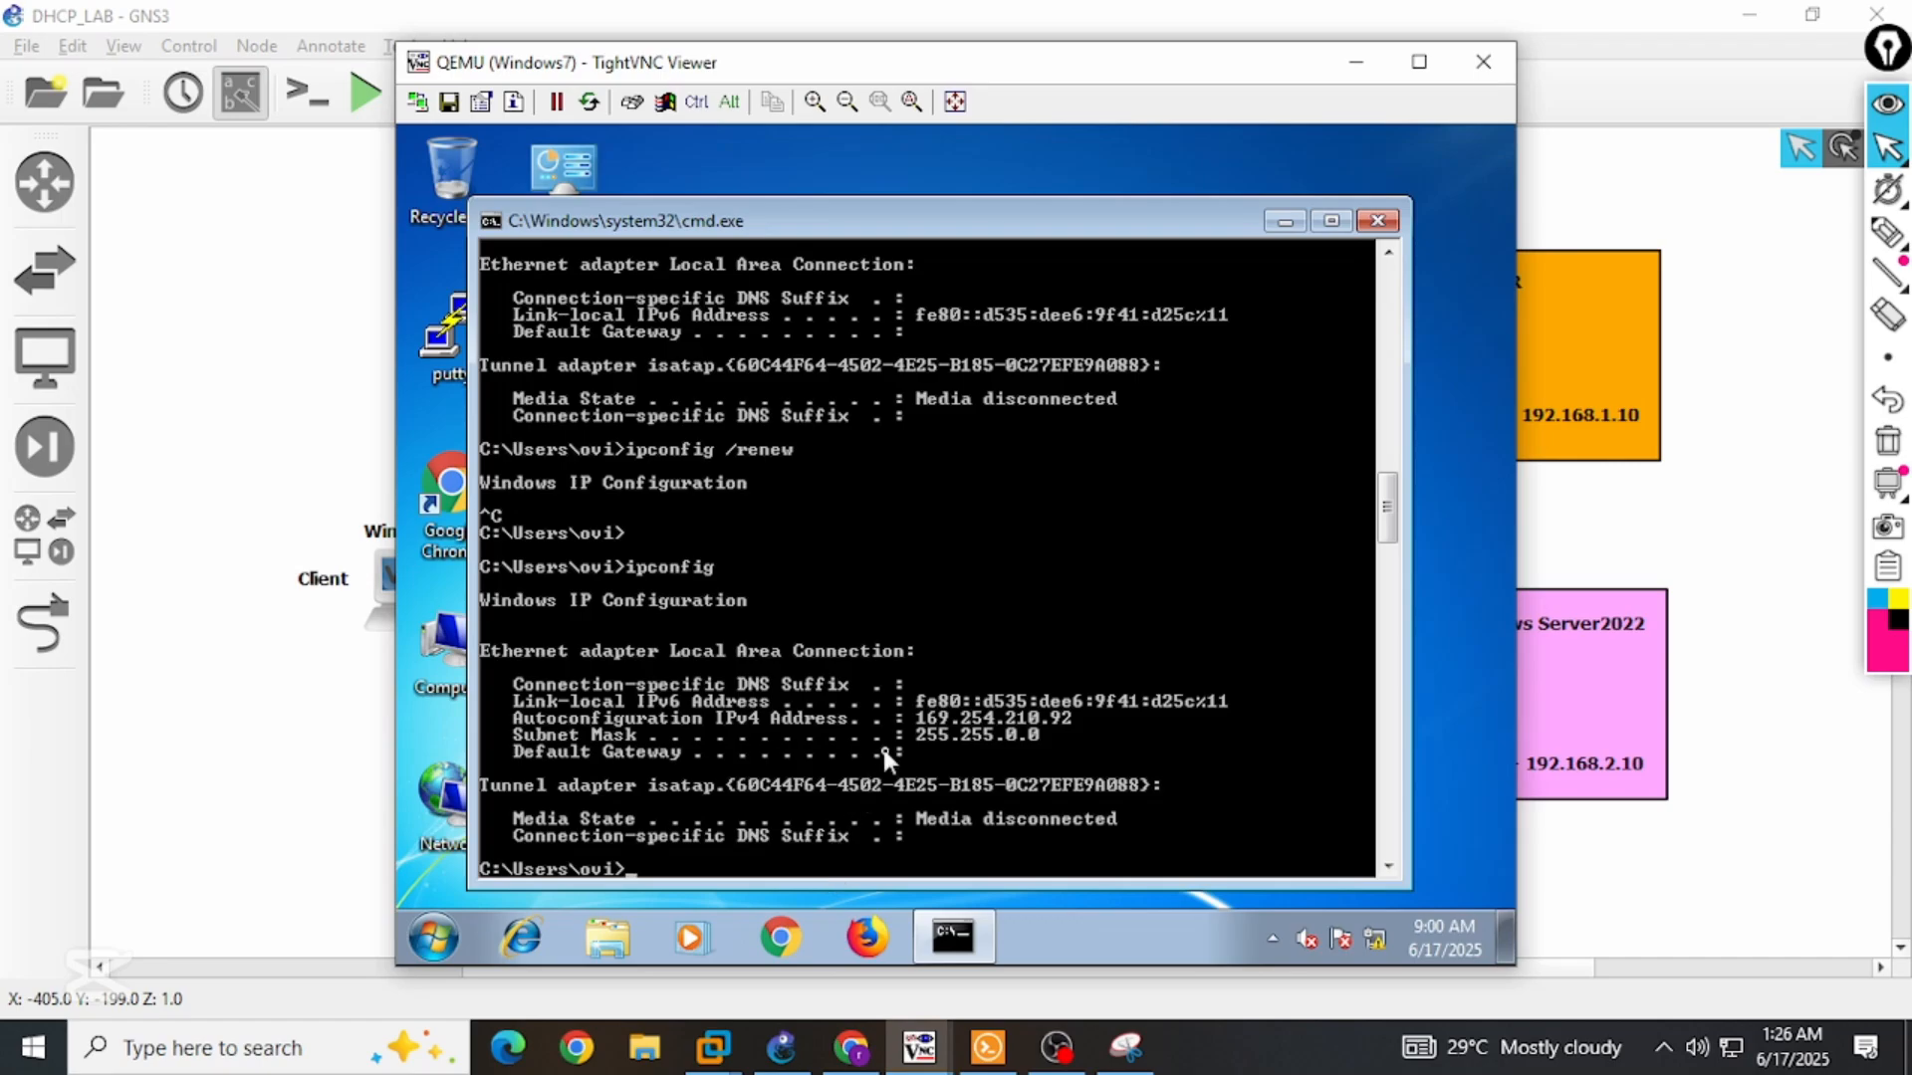
{"action": "key", "text": "Up"}
{"action": "key", "text": "Up"}
{"action": "key", "text": "Return"}
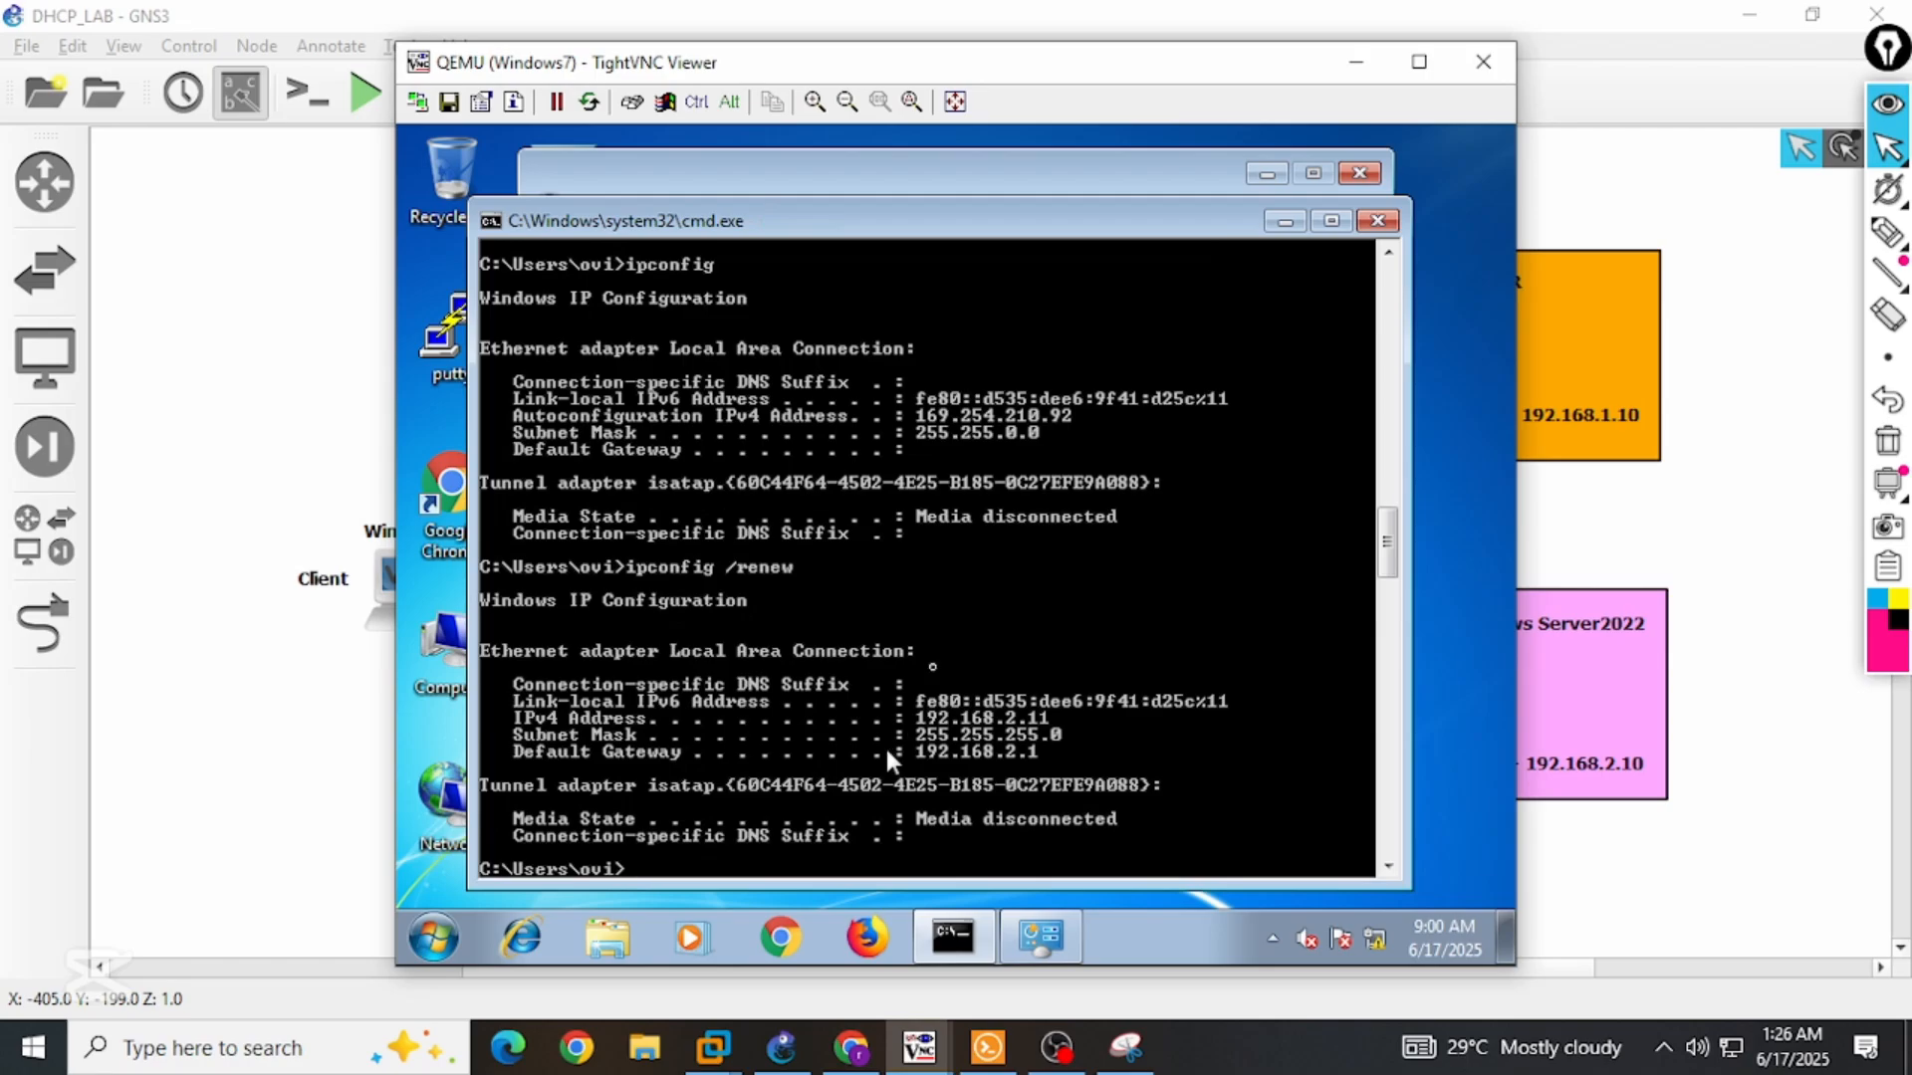
Enlarge the command prompt and check the renewed IPv4 address, subnet mask and default gateway.
{"action": "left_click", "coordinate": [1330, 223]}
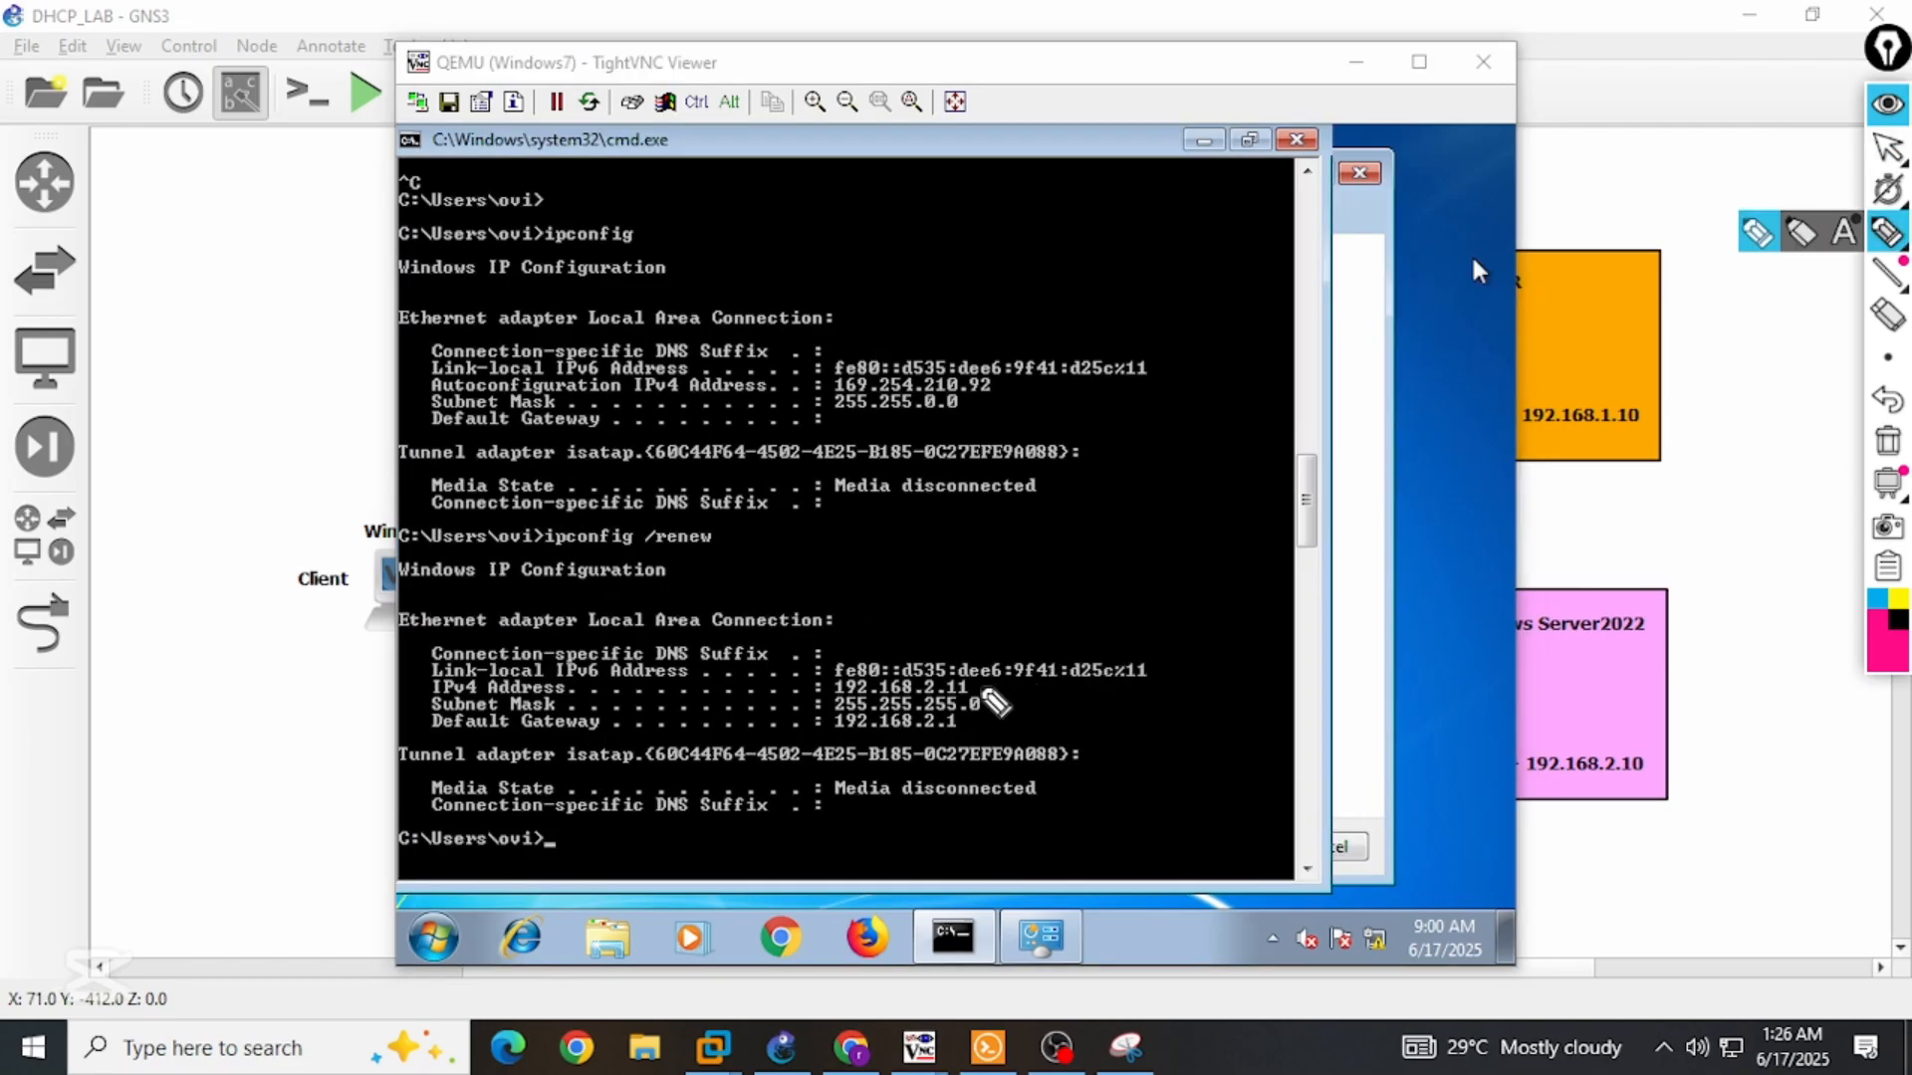
{"action": "left_click_drag", "start_coordinate": [979, 681], "coordinate": [1088, 632]}
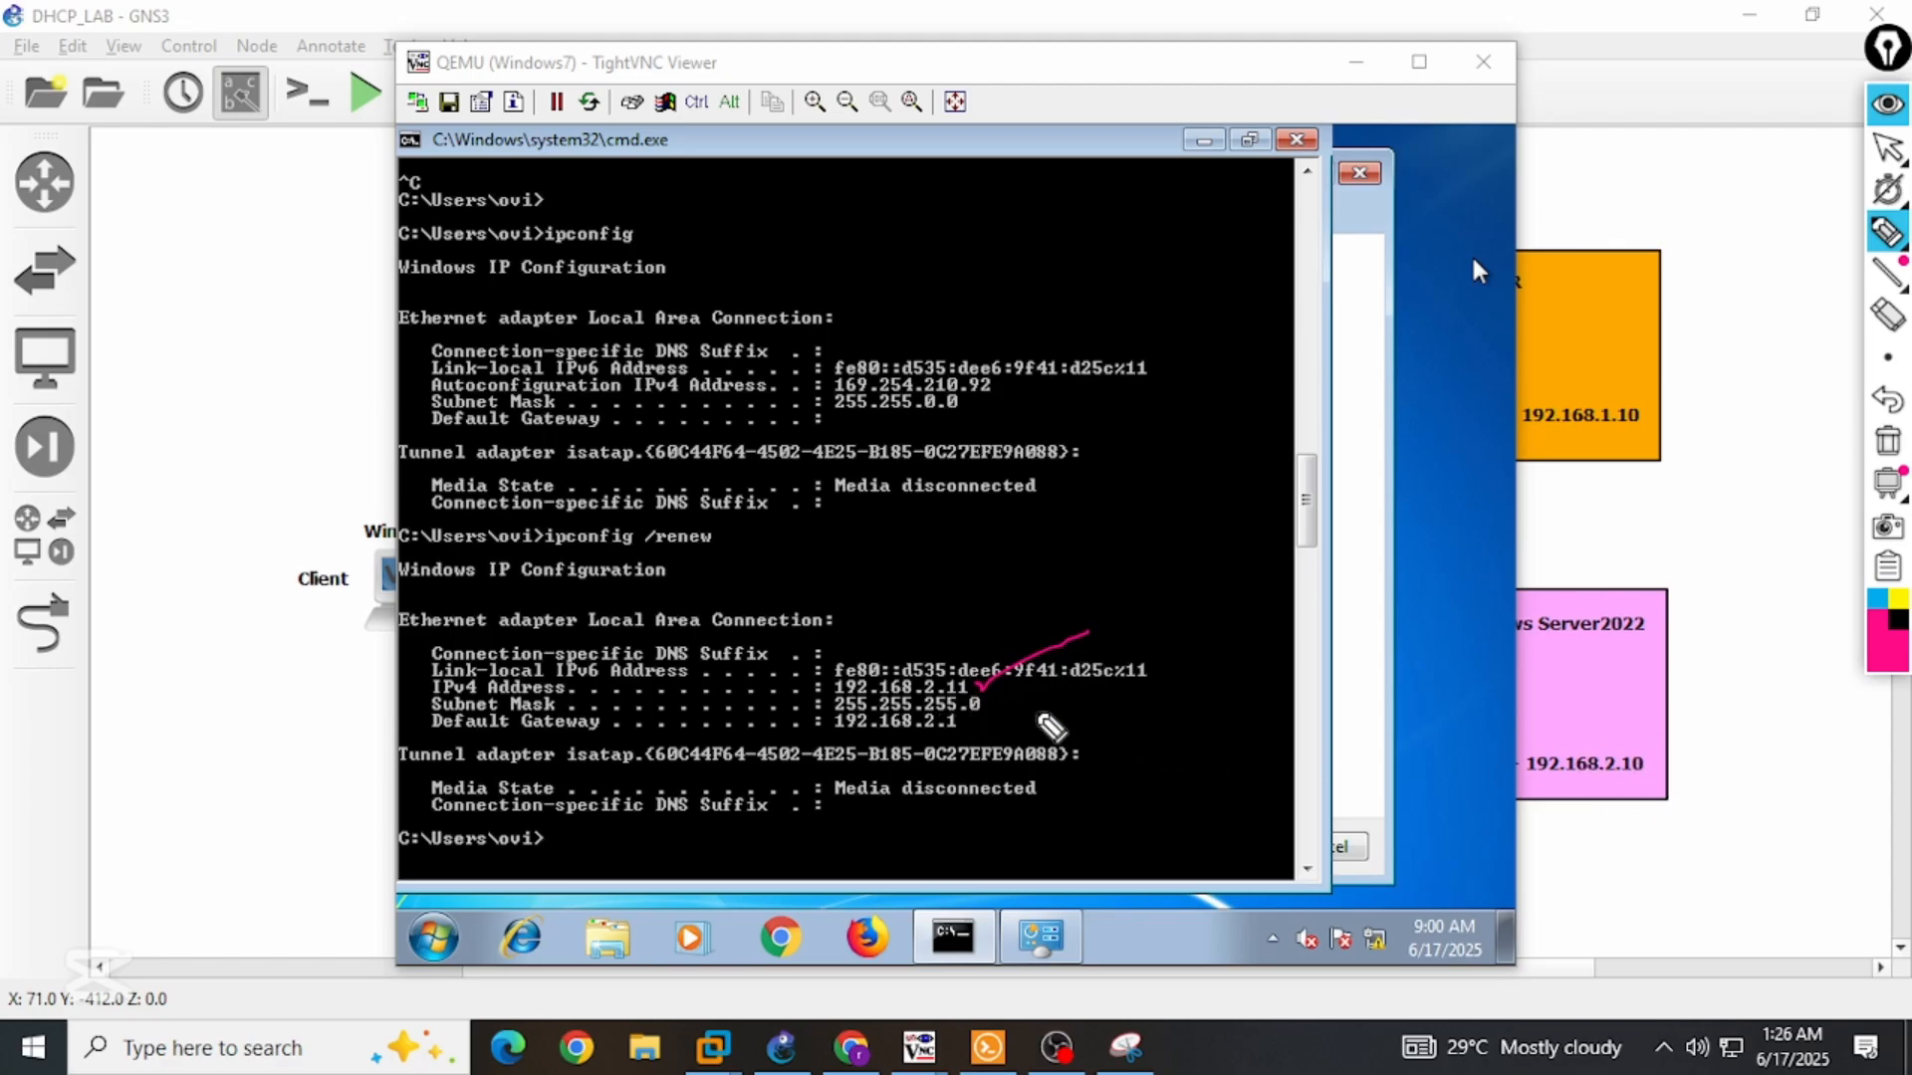
{"action": "left_click", "coordinate": [995, 701]}
{"action": "left_click_drag", "start_coordinate": [995, 709], "coordinate": [1073, 674]}
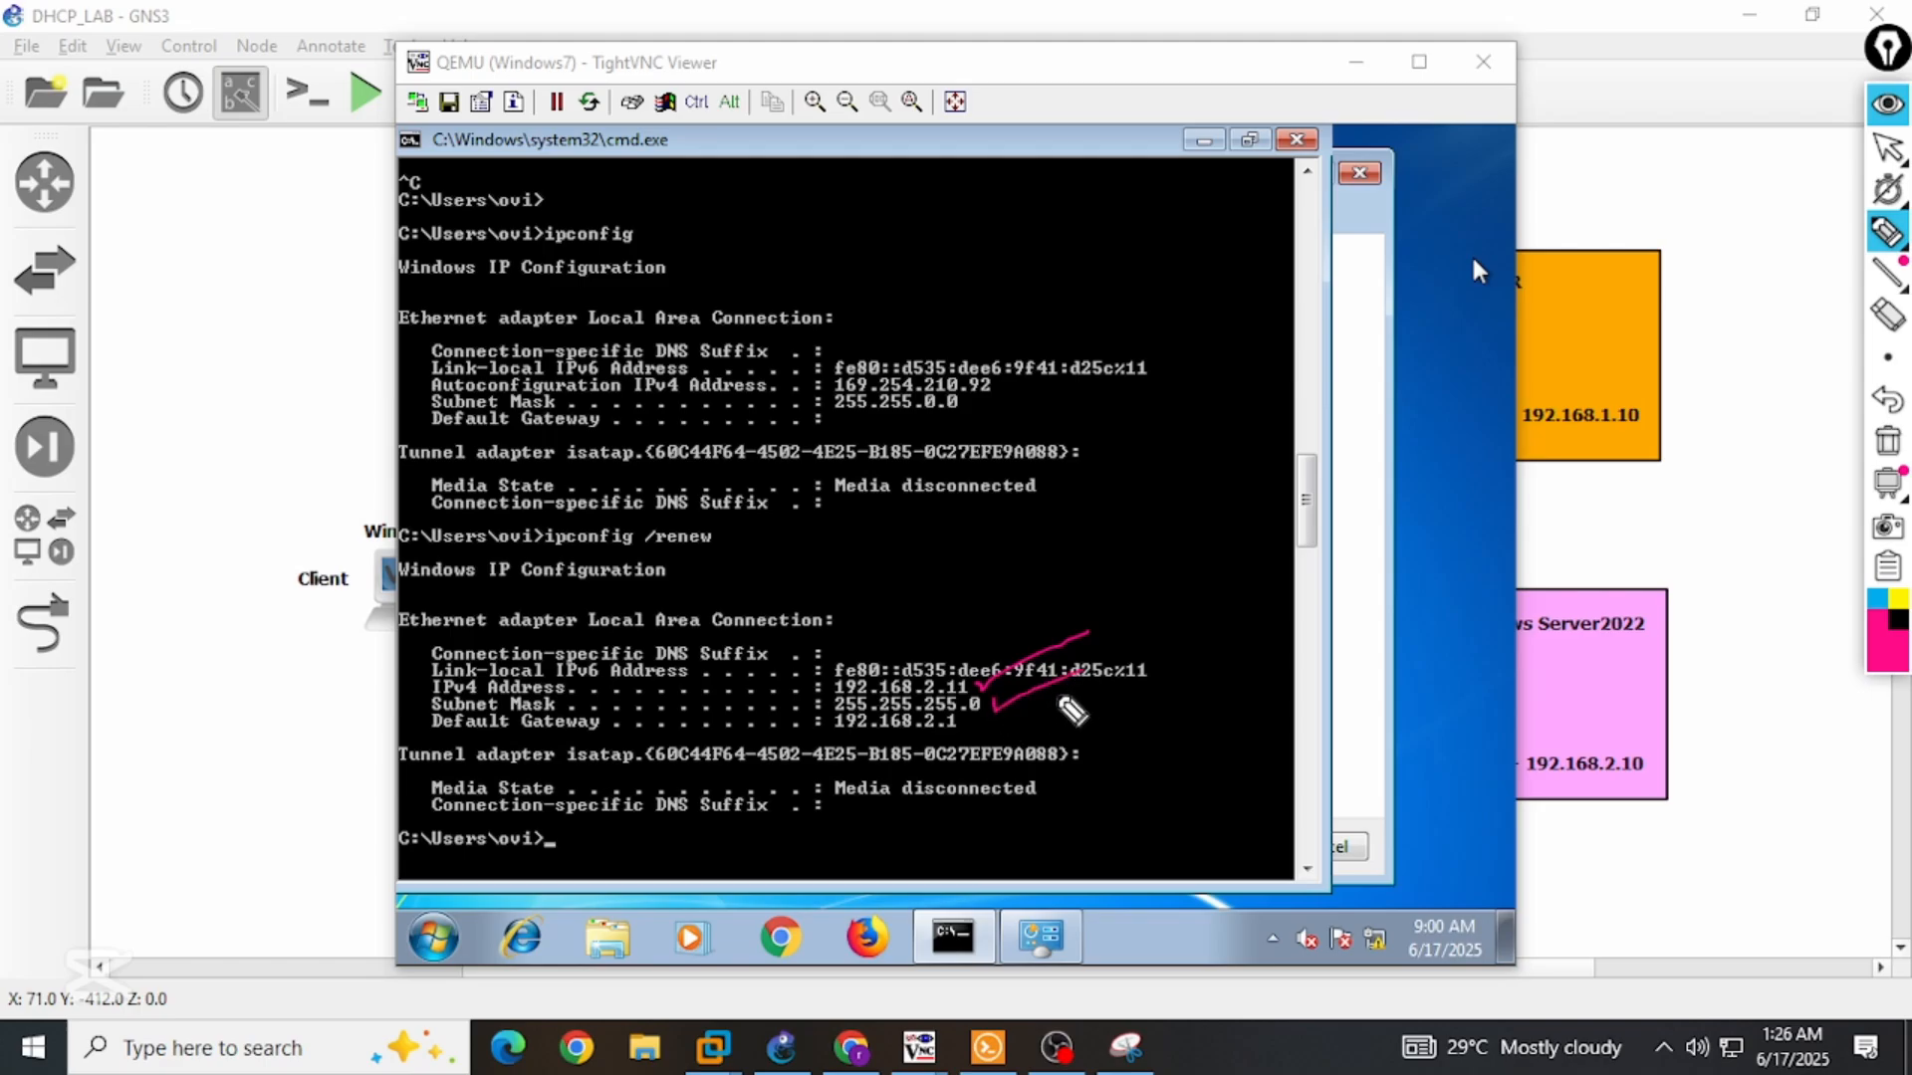
{"action": "mouse_move", "coordinate": [978, 721]}
{"action": "left_mouse_down"}
{"action": "mouse_move", "coordinate": [971, 735]}
{"action": "mouse_move", "coordinate": [1063, 712]}
{"action": "left_mouse_up"}
Ping the DHCP server at 192.168.2.1 from the Windows7 client's command prompt.
{"action": "left_click", "coordinate": [1355, 61]}
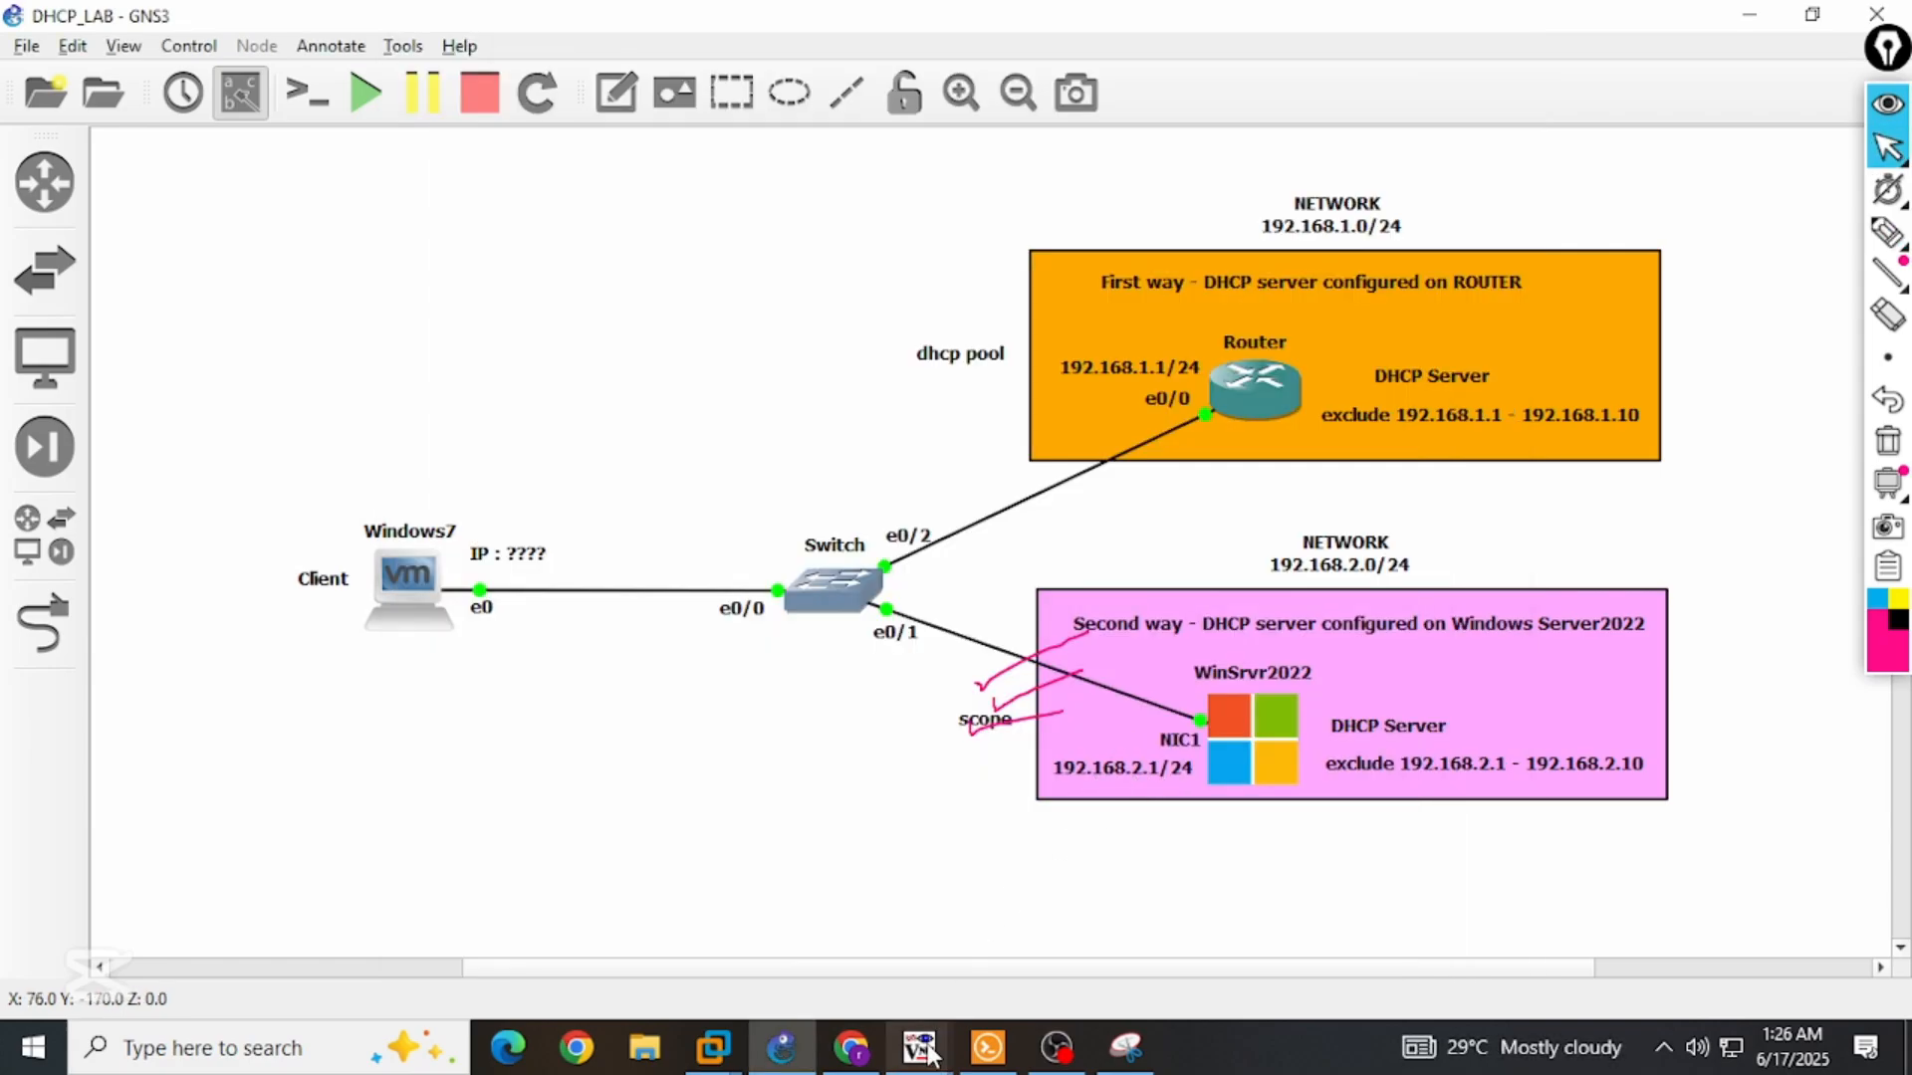
{"action": "mouse_move", "coordinate": [928, 1054]}
{"action": "left_click", "coordinate": [772, 916]}
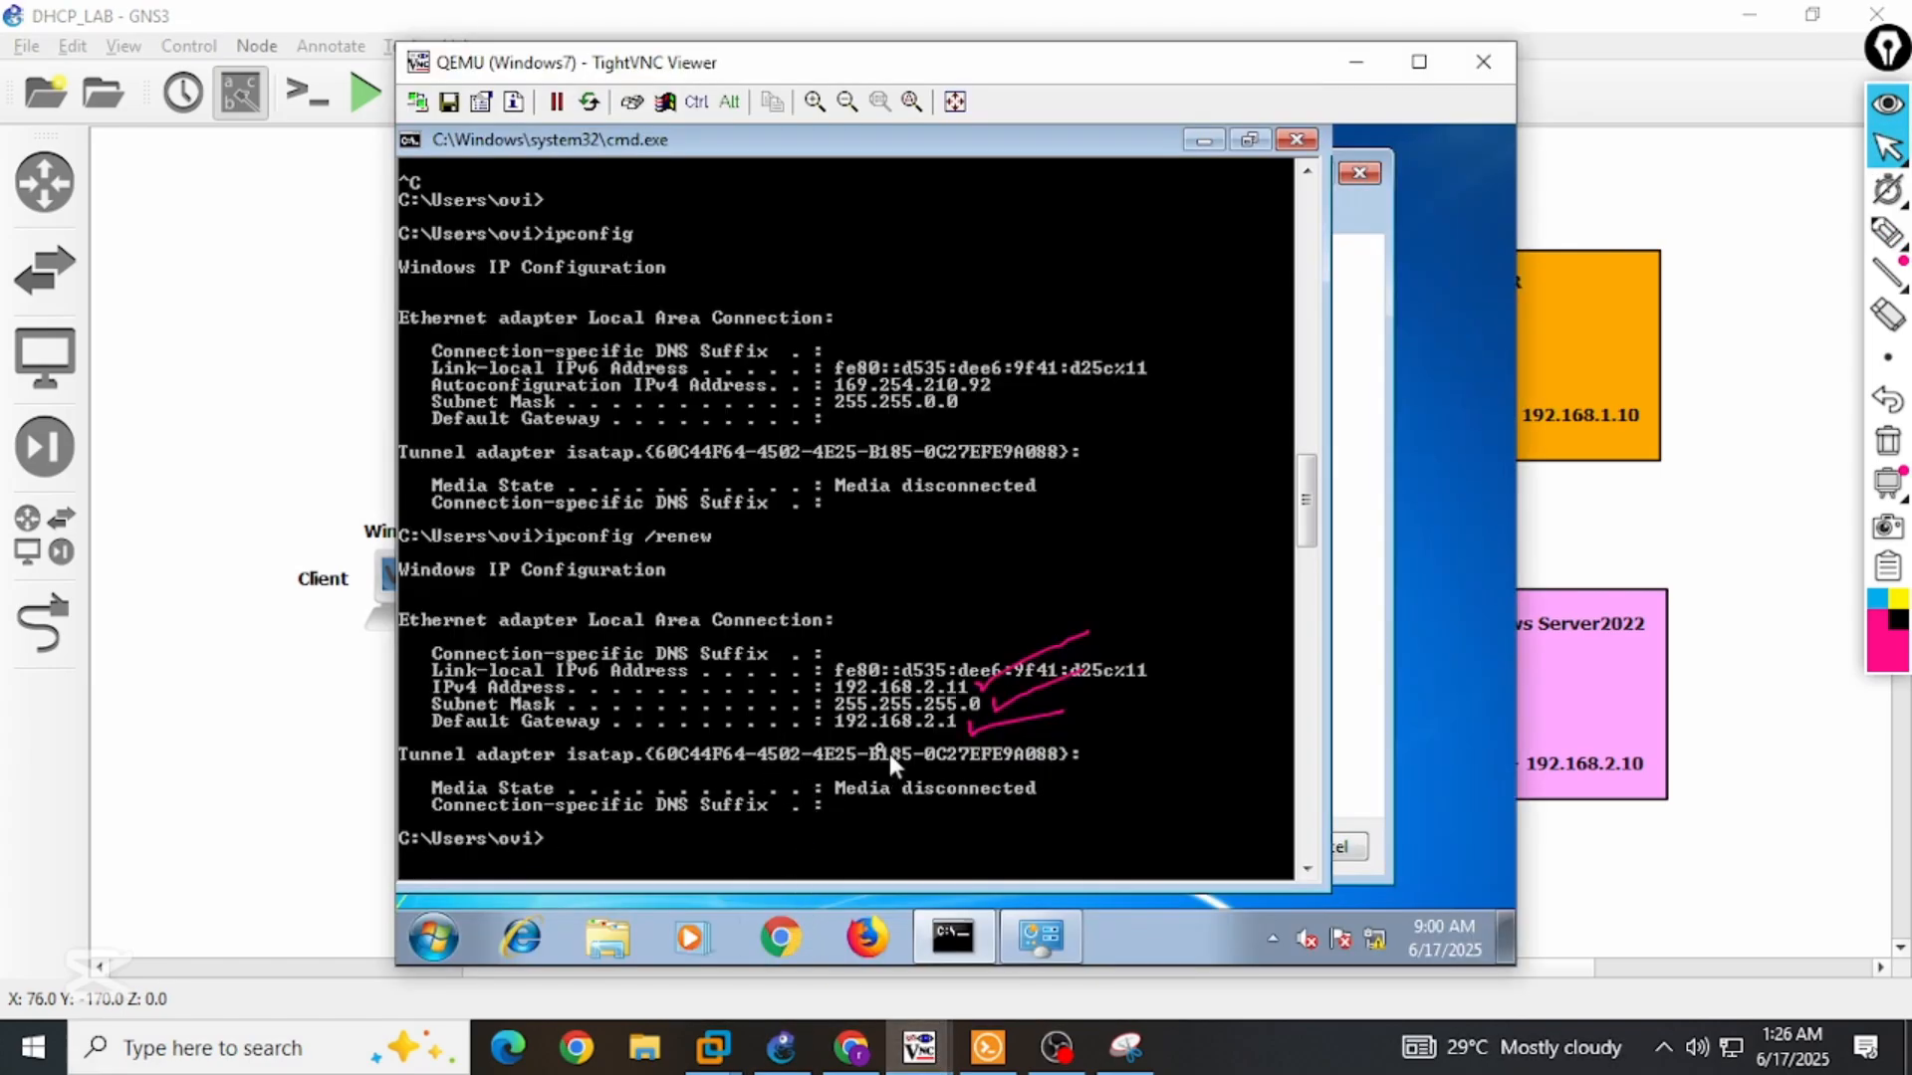
{"action": "type", "text": "ping 192.168.2.1"}
{"action": "key", "text": "Return"}
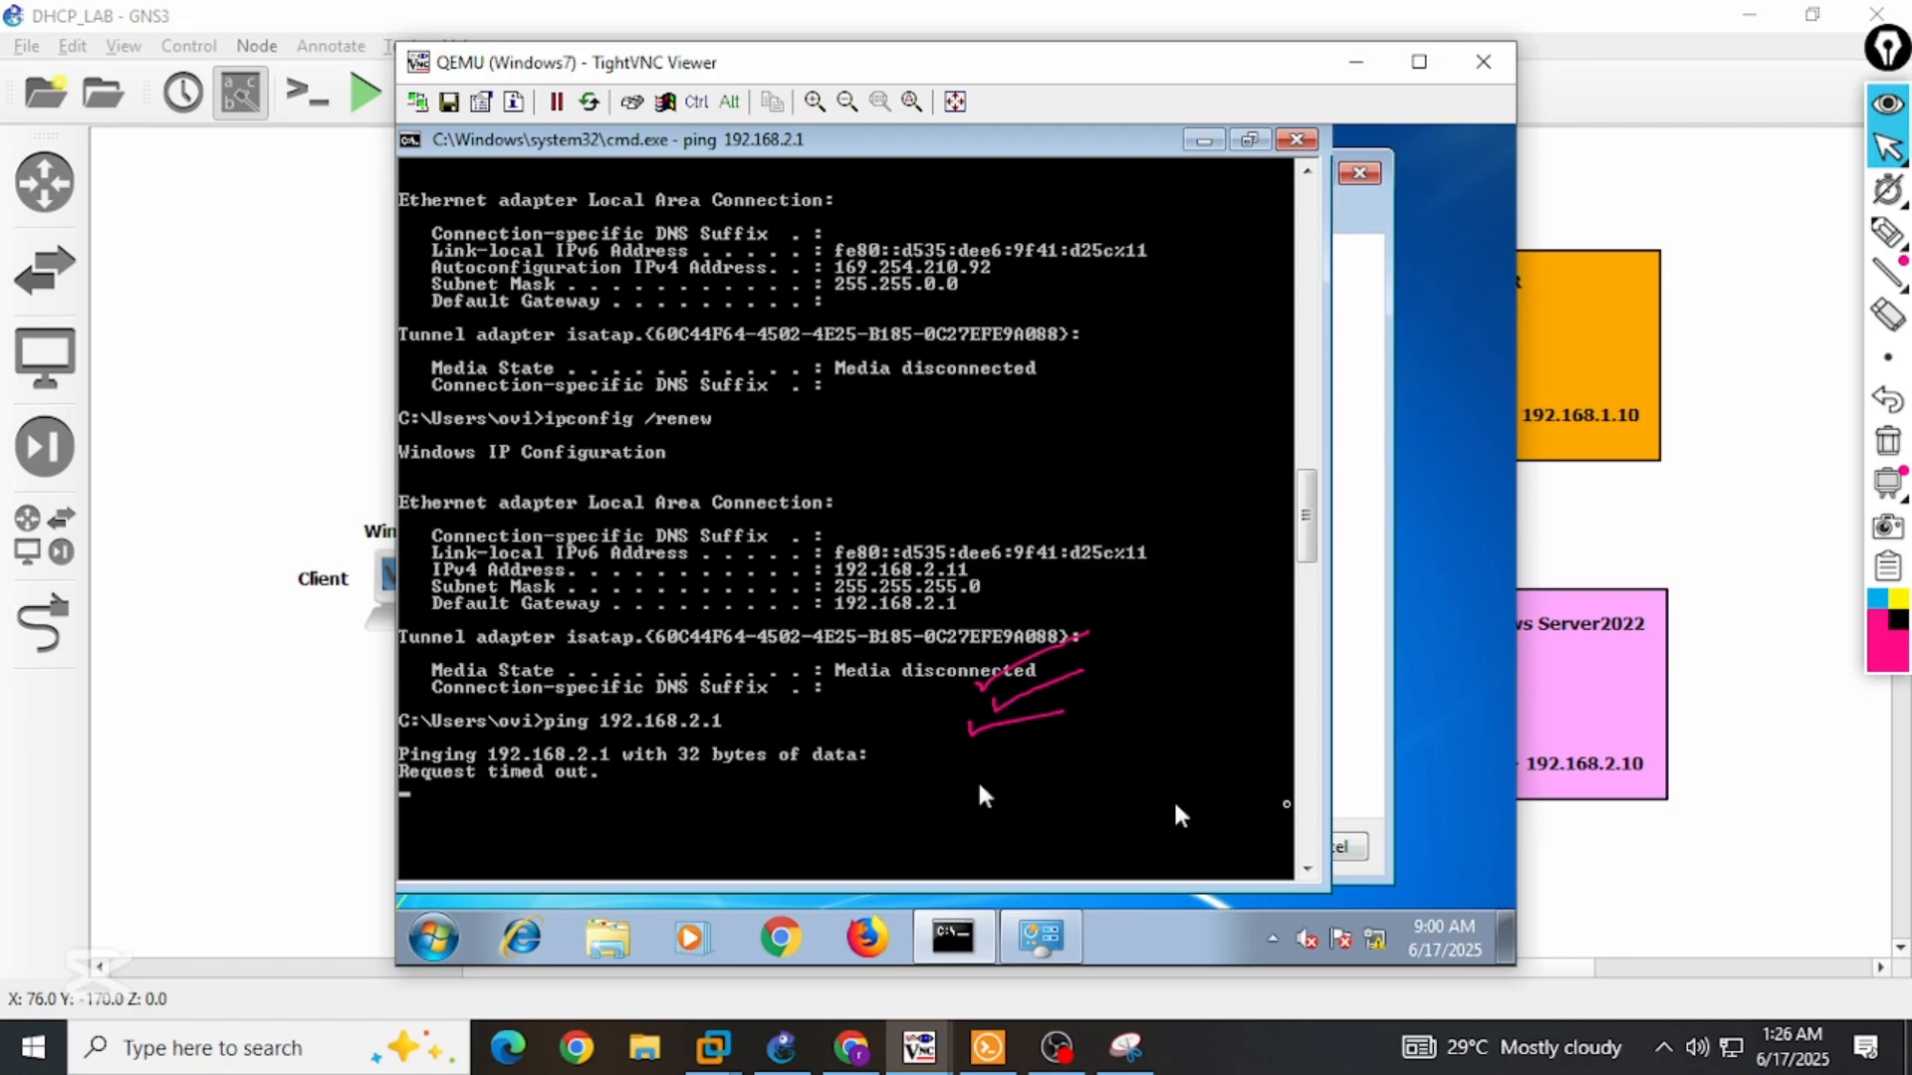
On WinSrvr2022, turn off Microsoft Defender Firewall for the public network through Server Manager's local server properties.
{"action": "mouse_move", "coordinate": [926, 1048]}
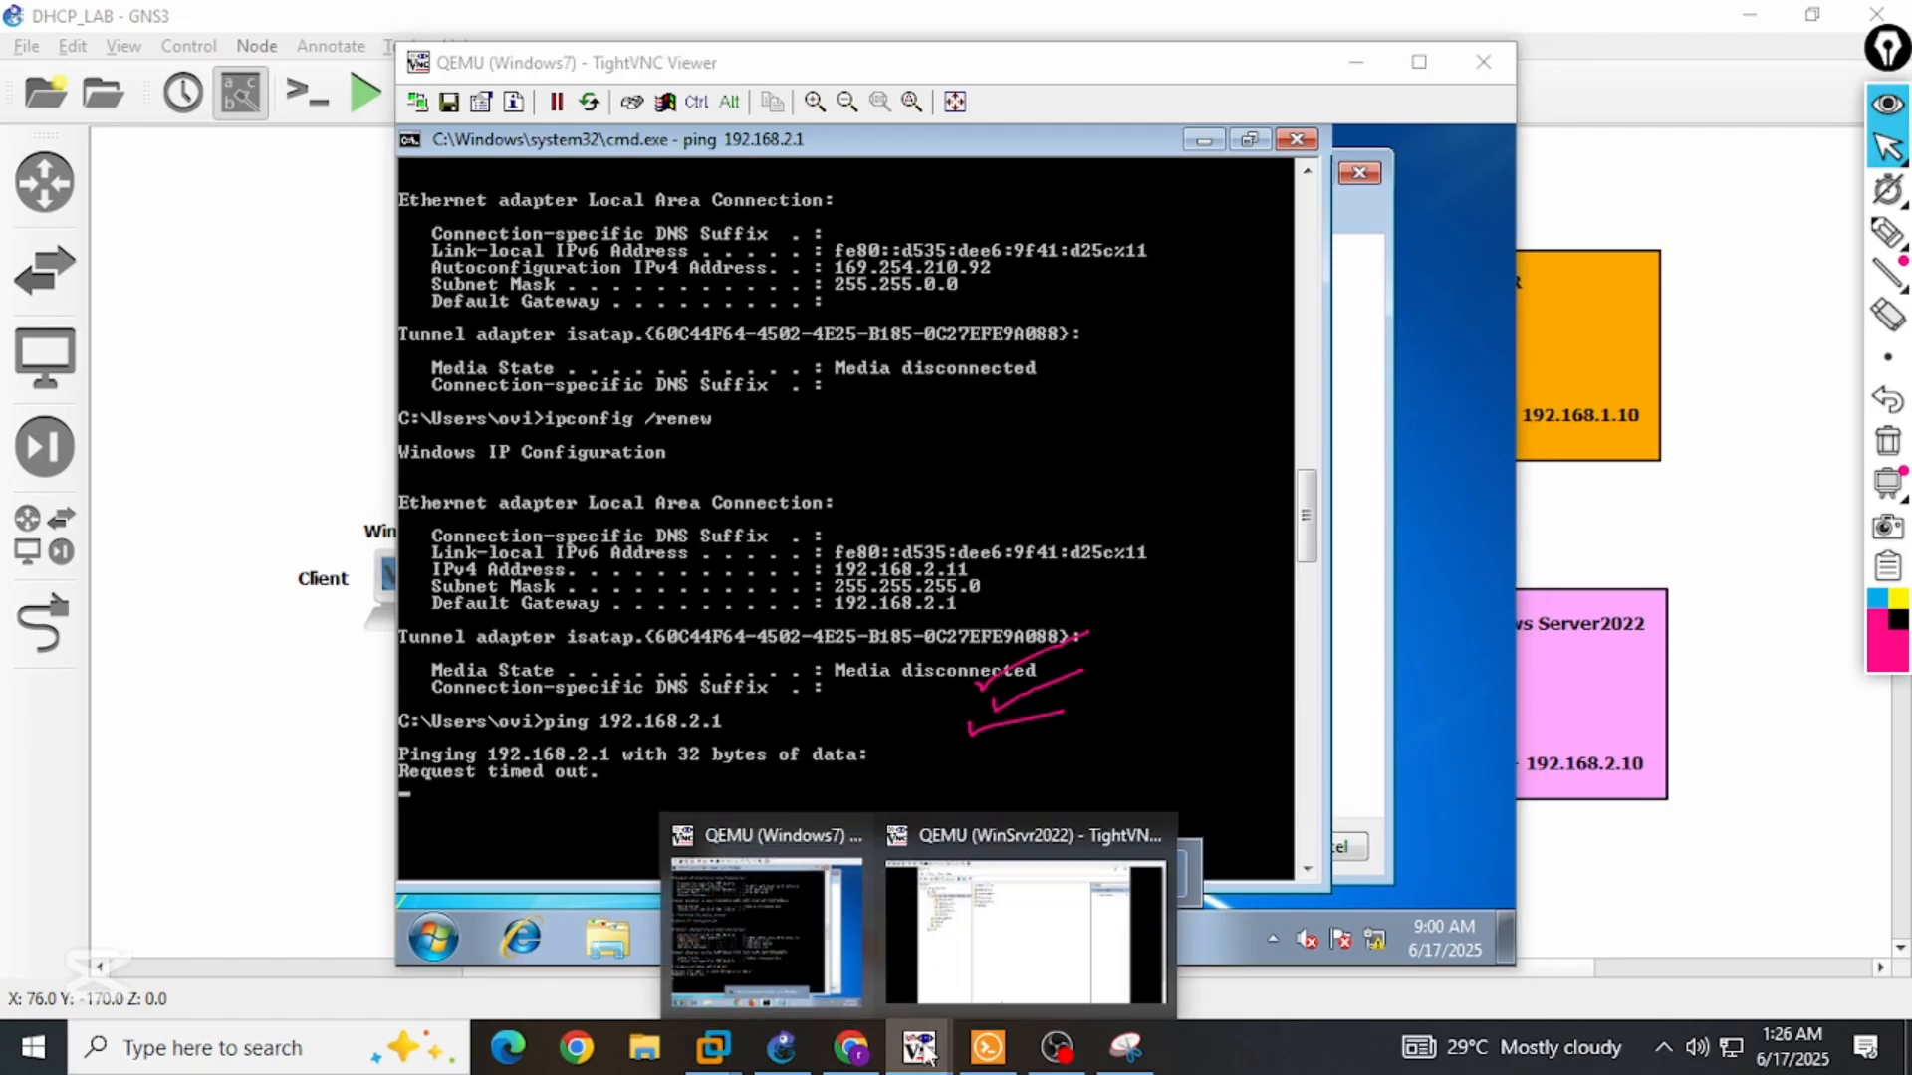
{"action": "left_click", "coordinate": [924, 931]}
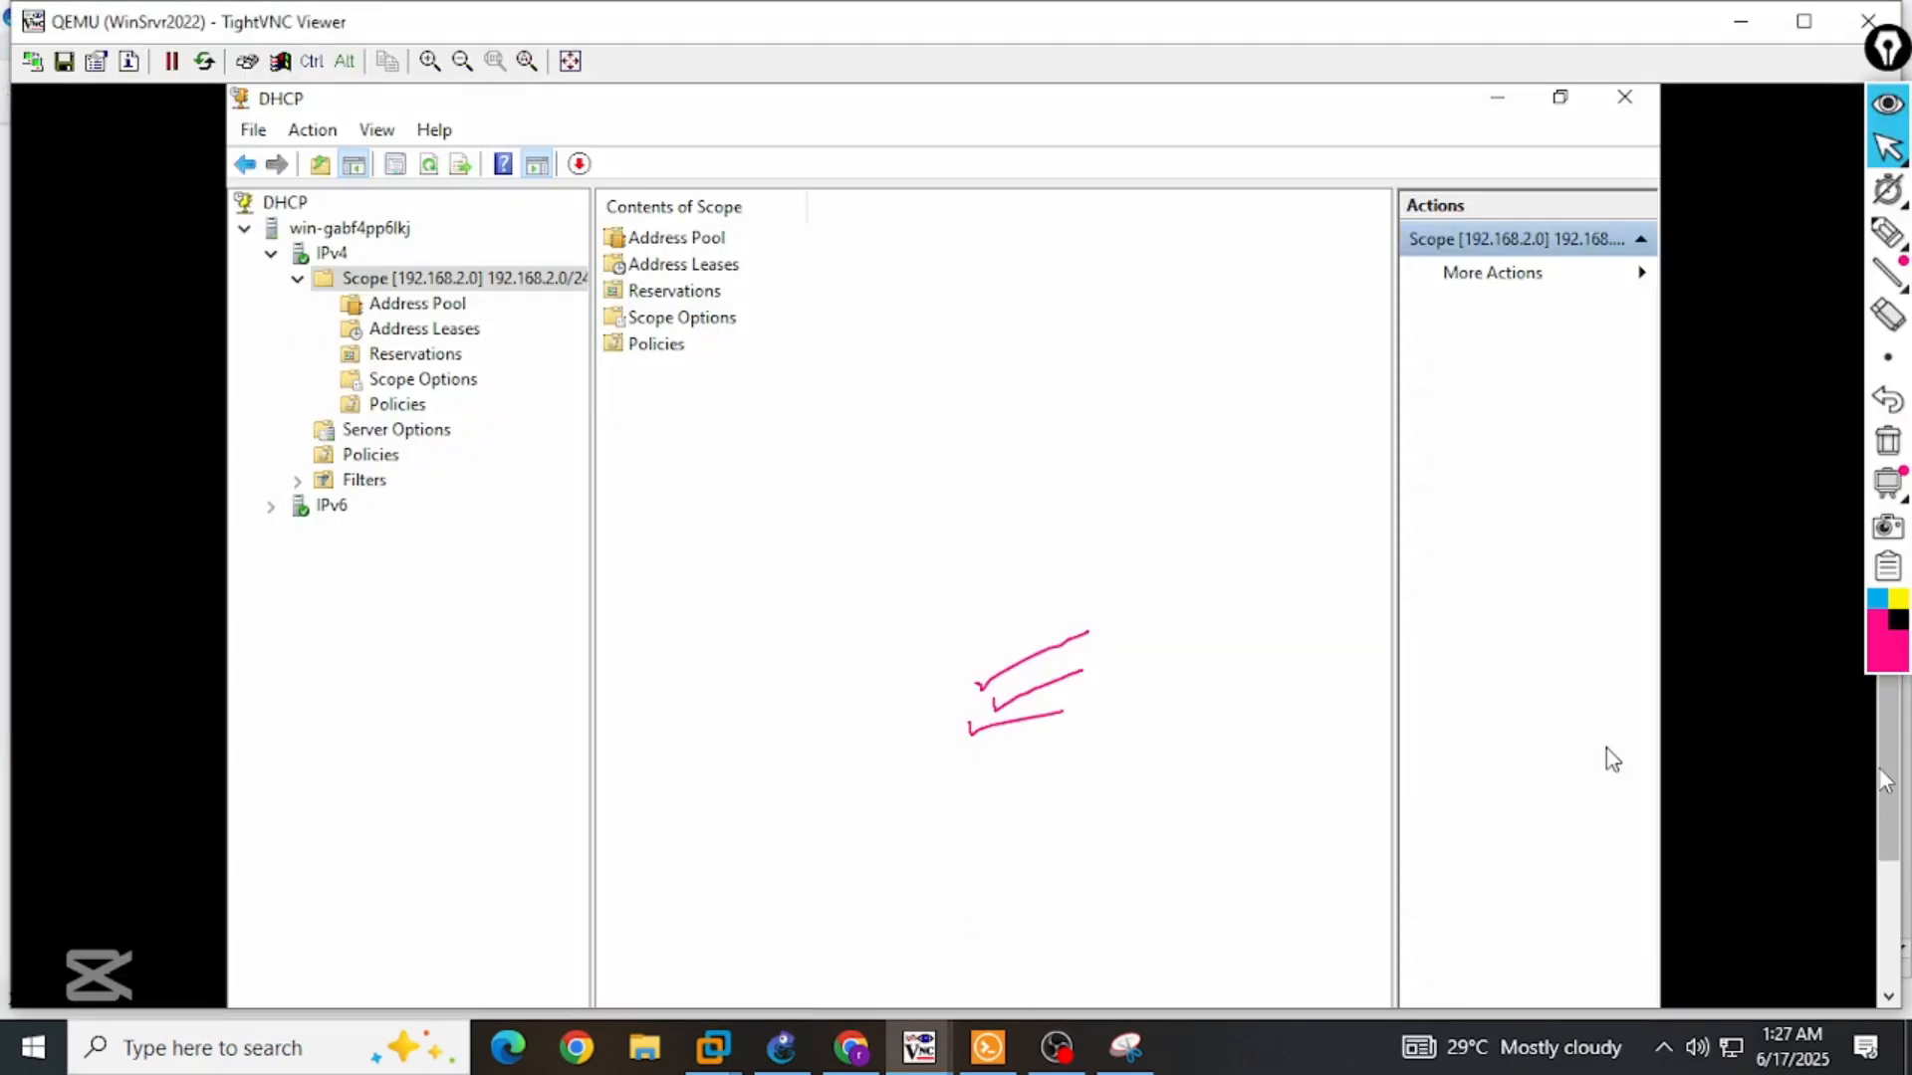
{"action": "scroll", "coordinate": [1609, 760], "scroll_direction": "down", "scroll_amount": 3}
{"action": "key", "text": "alt+Tab"}
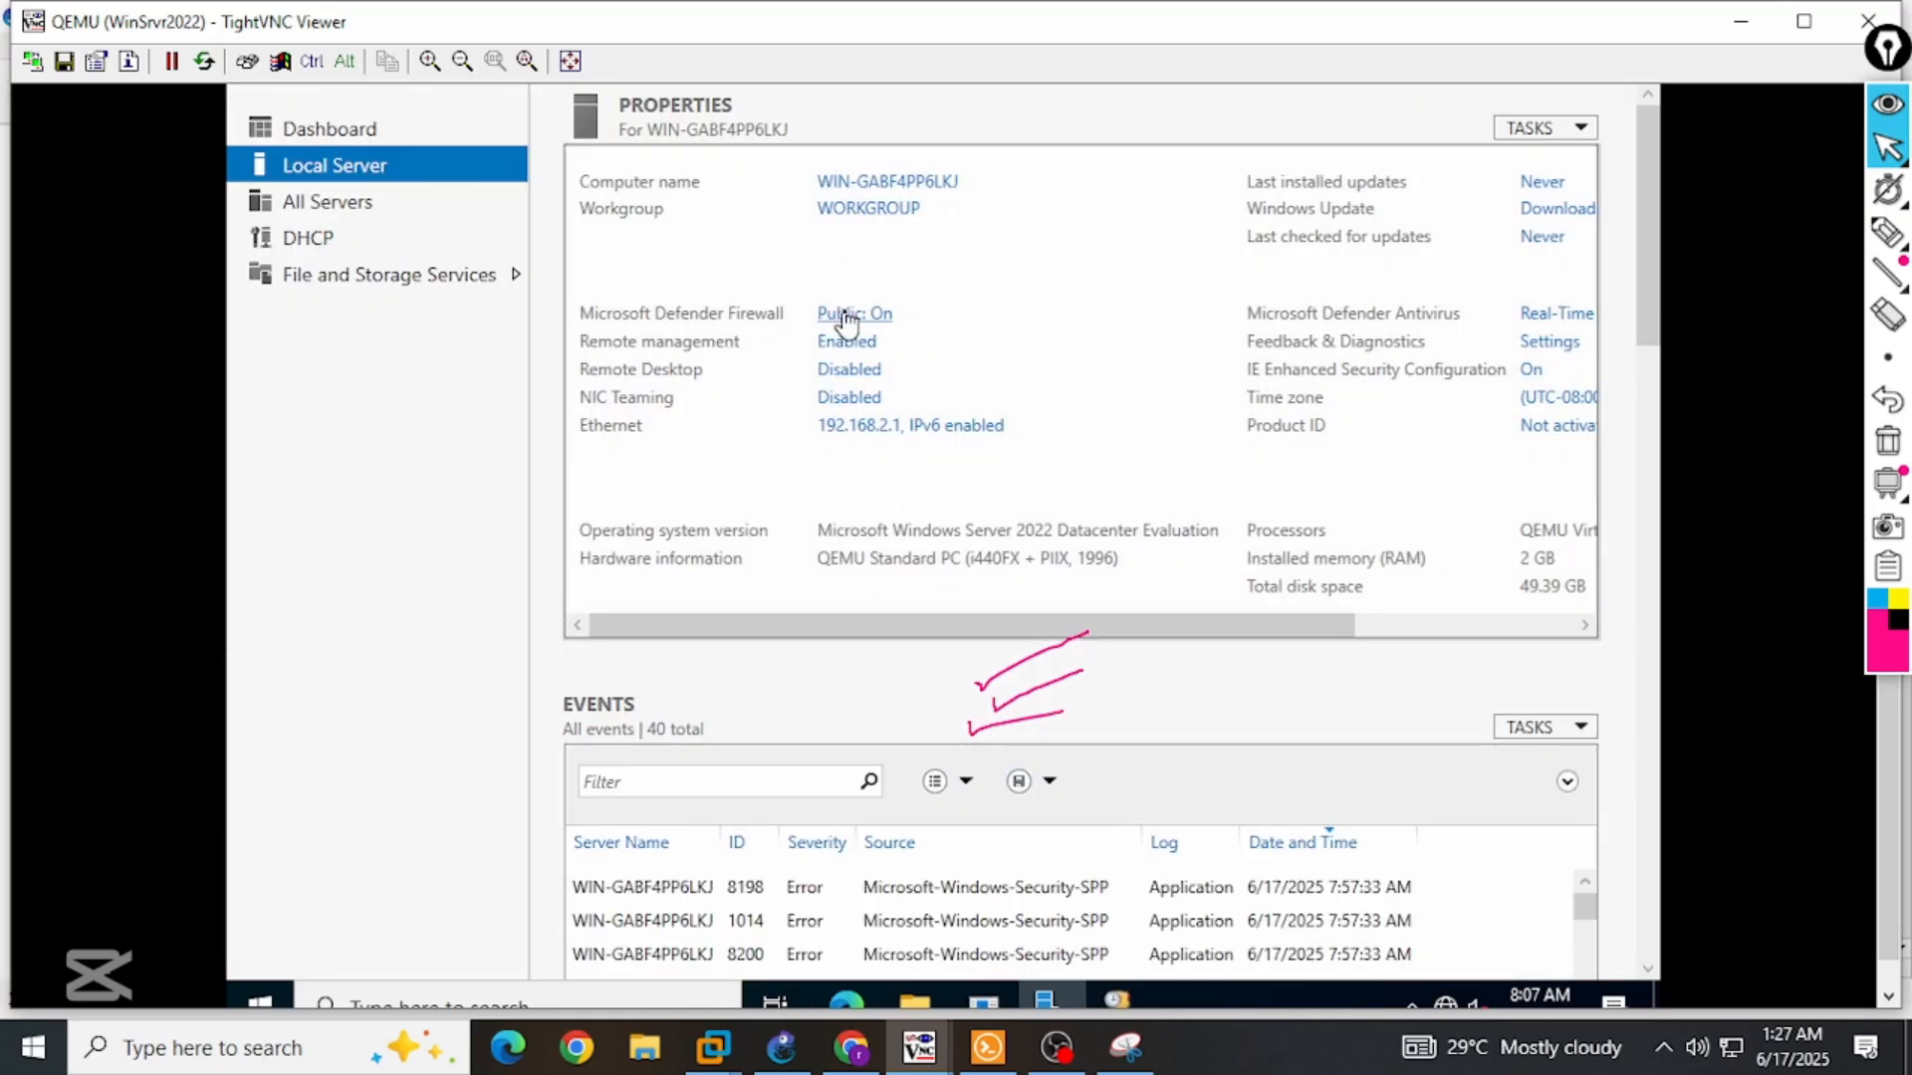
{"action": "left_click", "coordinate": [846, 315]}
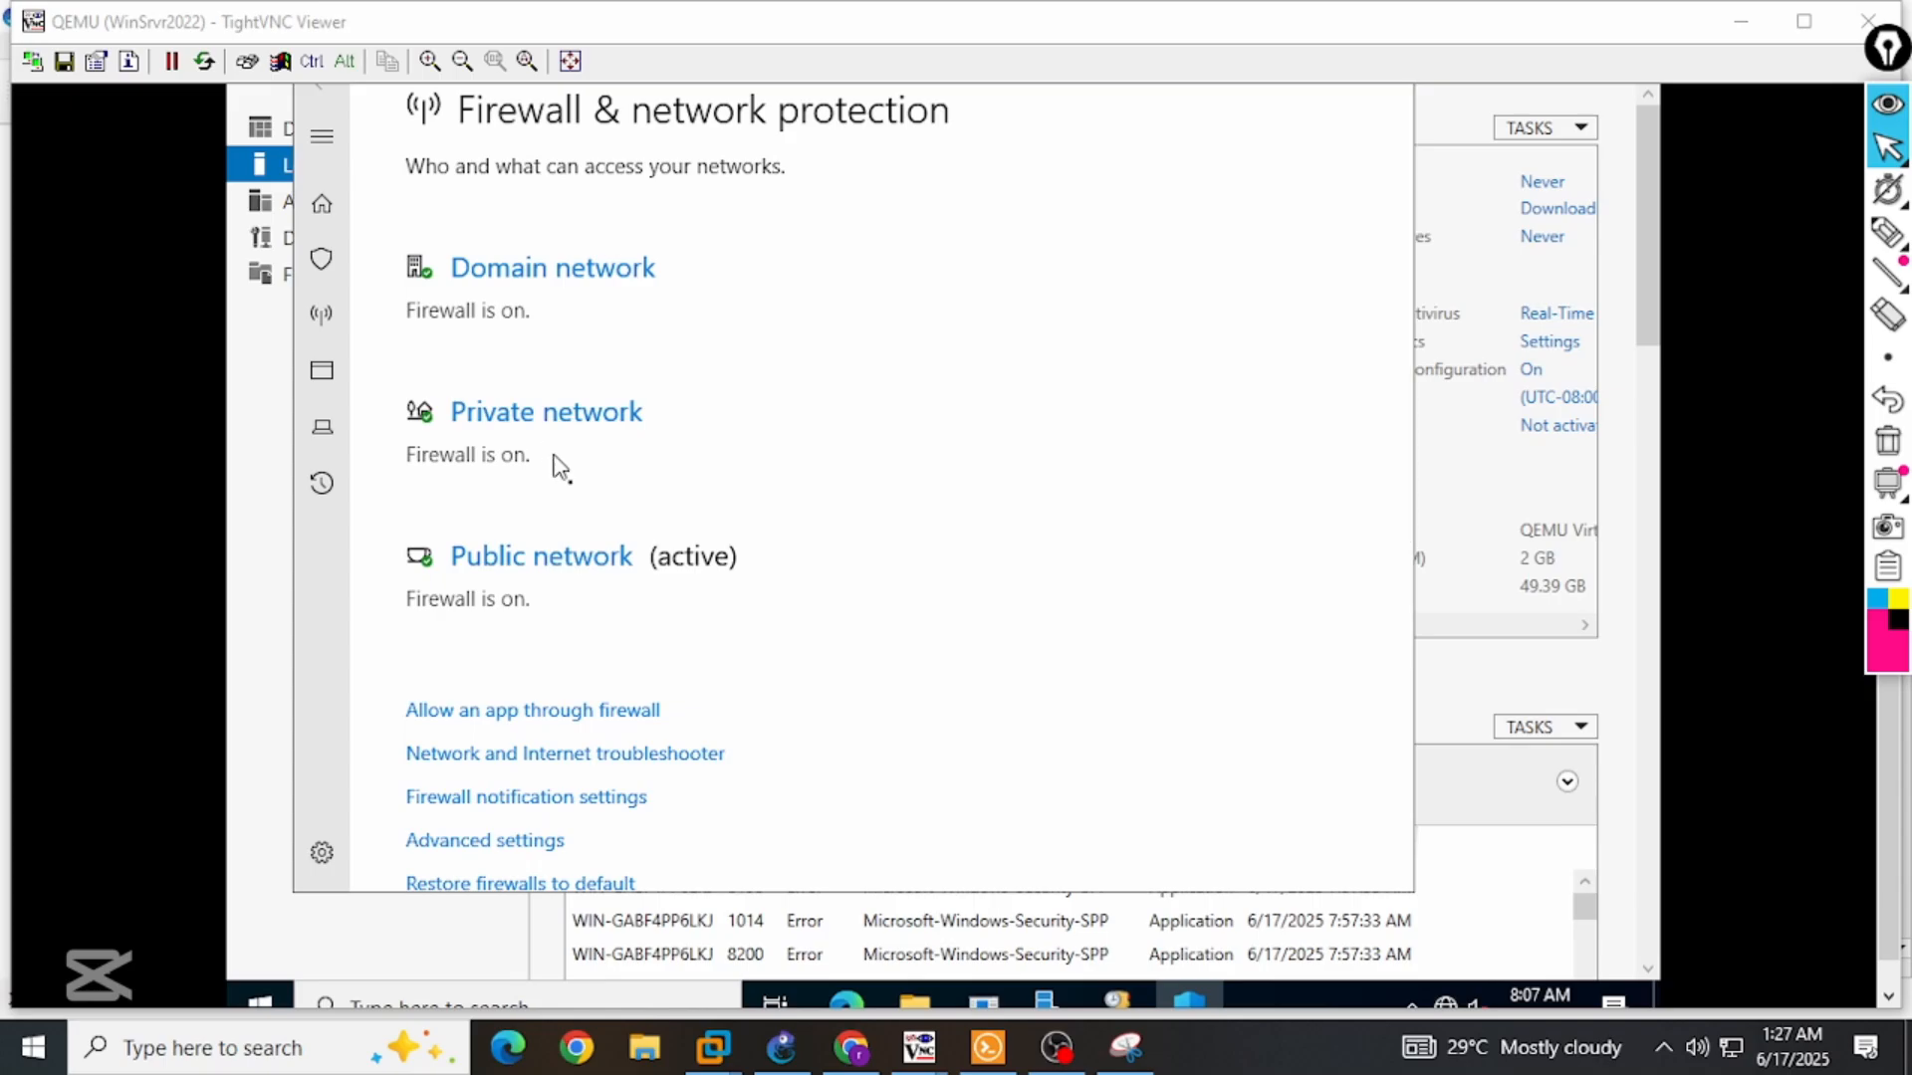
{"action": "left_click", "coordinate": [507, 563]}
{"action": "scroll", "coordinate": [776, 674], "scroll_direction": "down", "scroll_amount": 3}
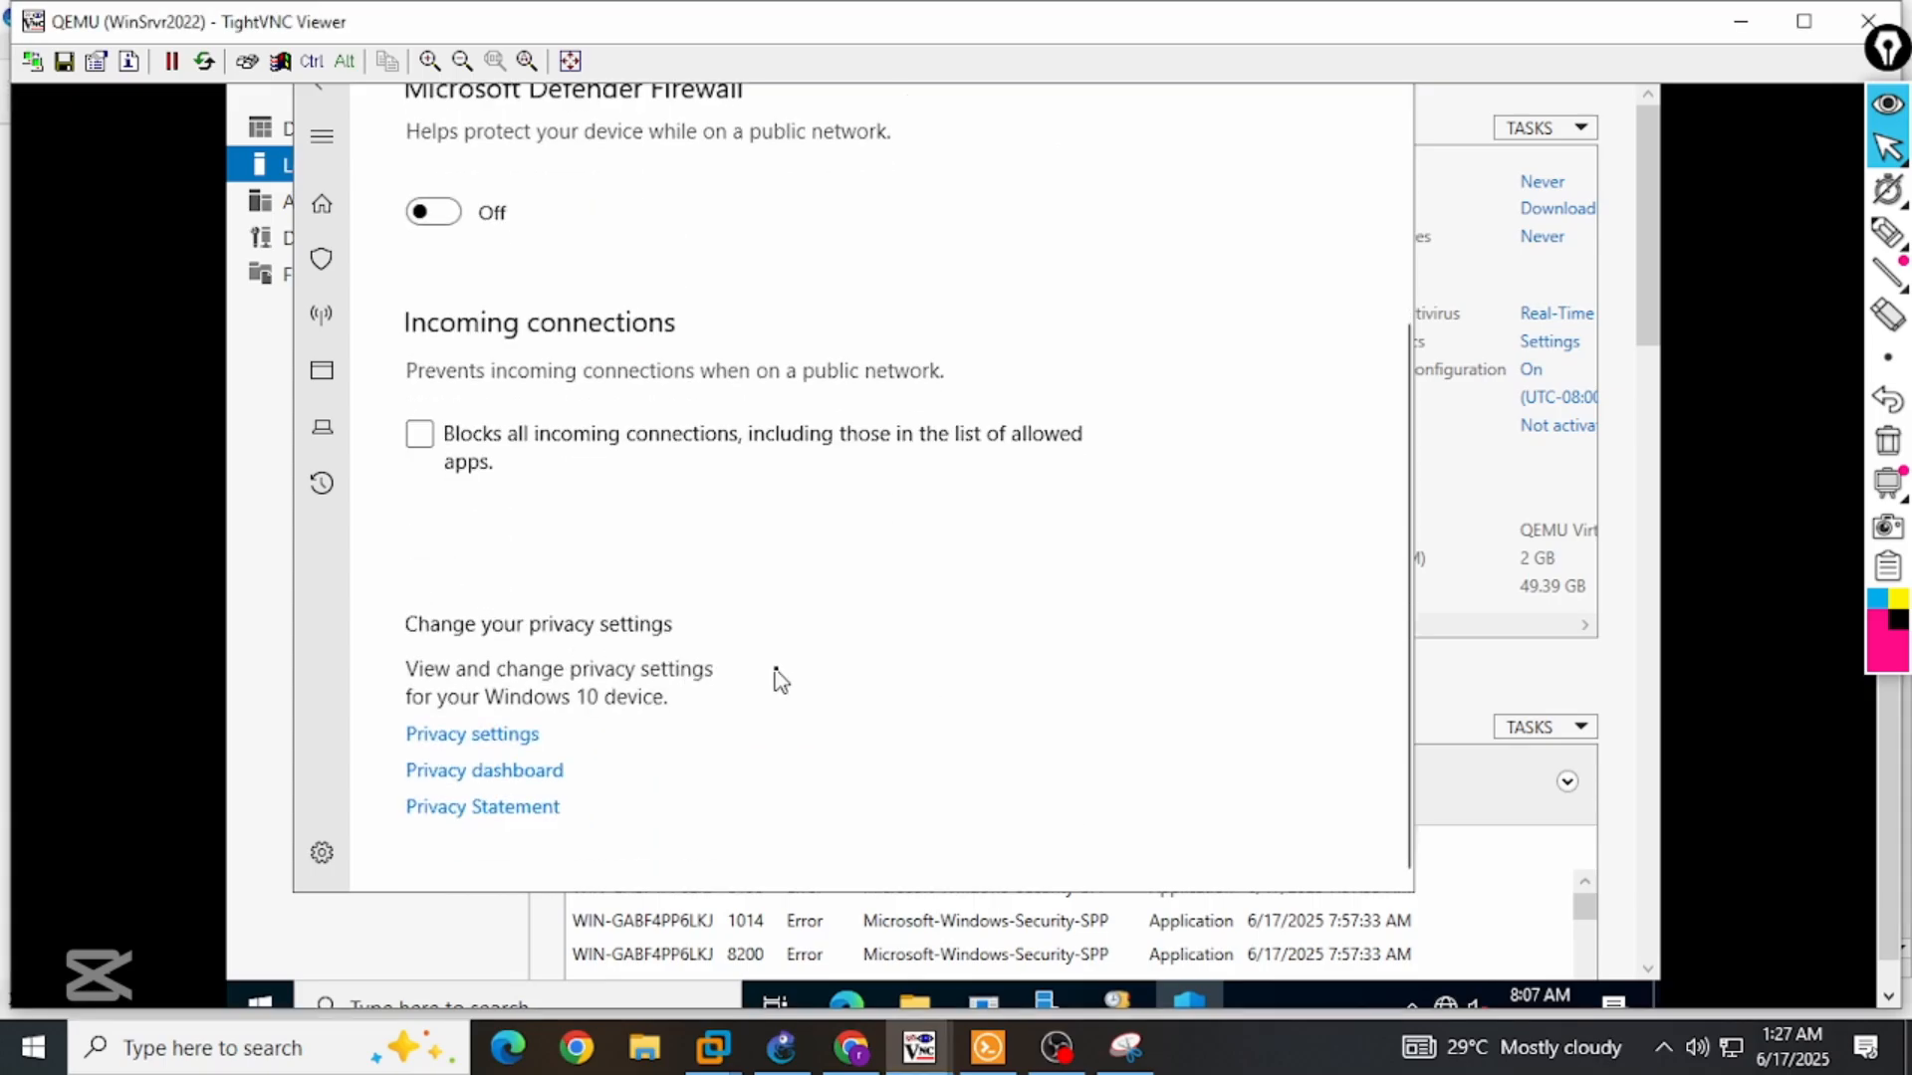
{"action": "scroll", "coordinate": [828, 610], "scroll_direction": "up", "scroll_amount": 3}
Repeat the ping to 192.168.2.1 from the Windows7 client and put its console window away.
{"action": "key", "text": "alt+Tab"}
{"action": "key", "text": "Up"}
{"action": "key", "text": "Return"}
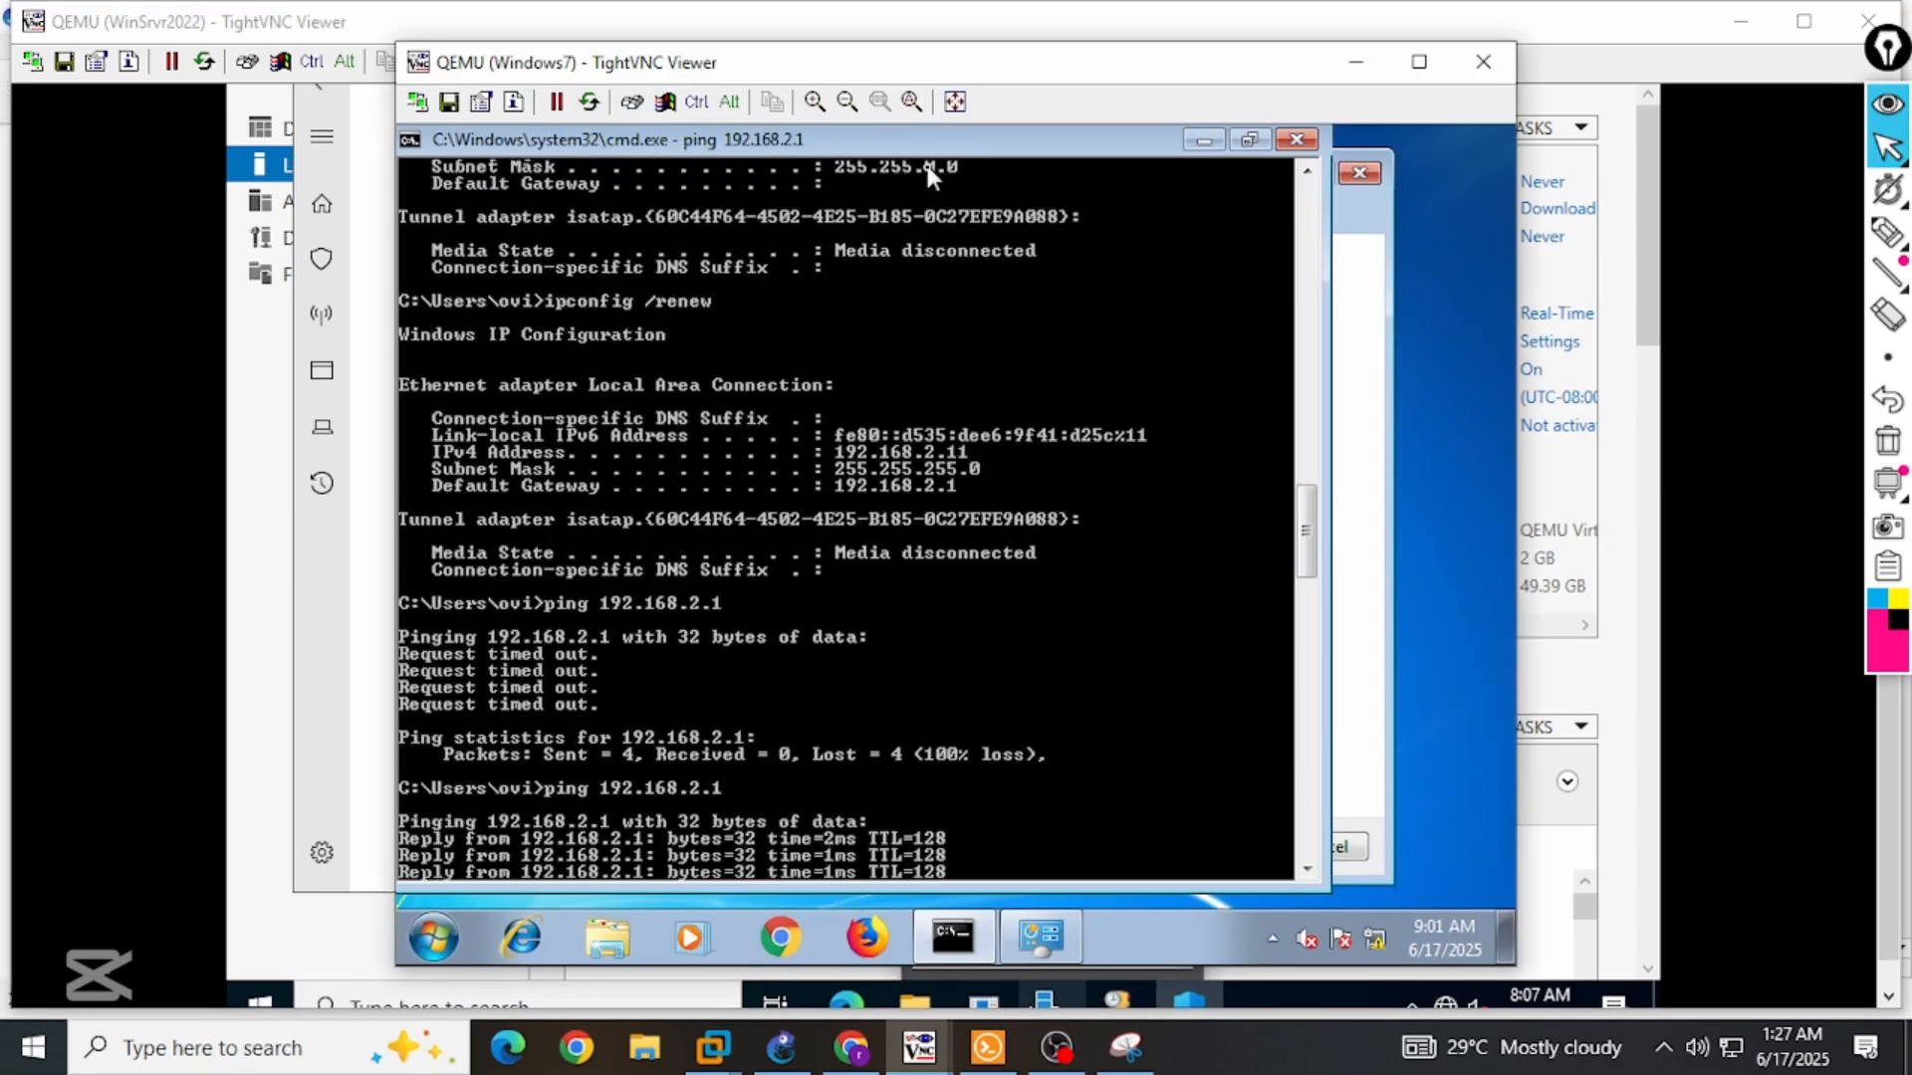
{"action": "double_click", "coordinate": [923, 151]}
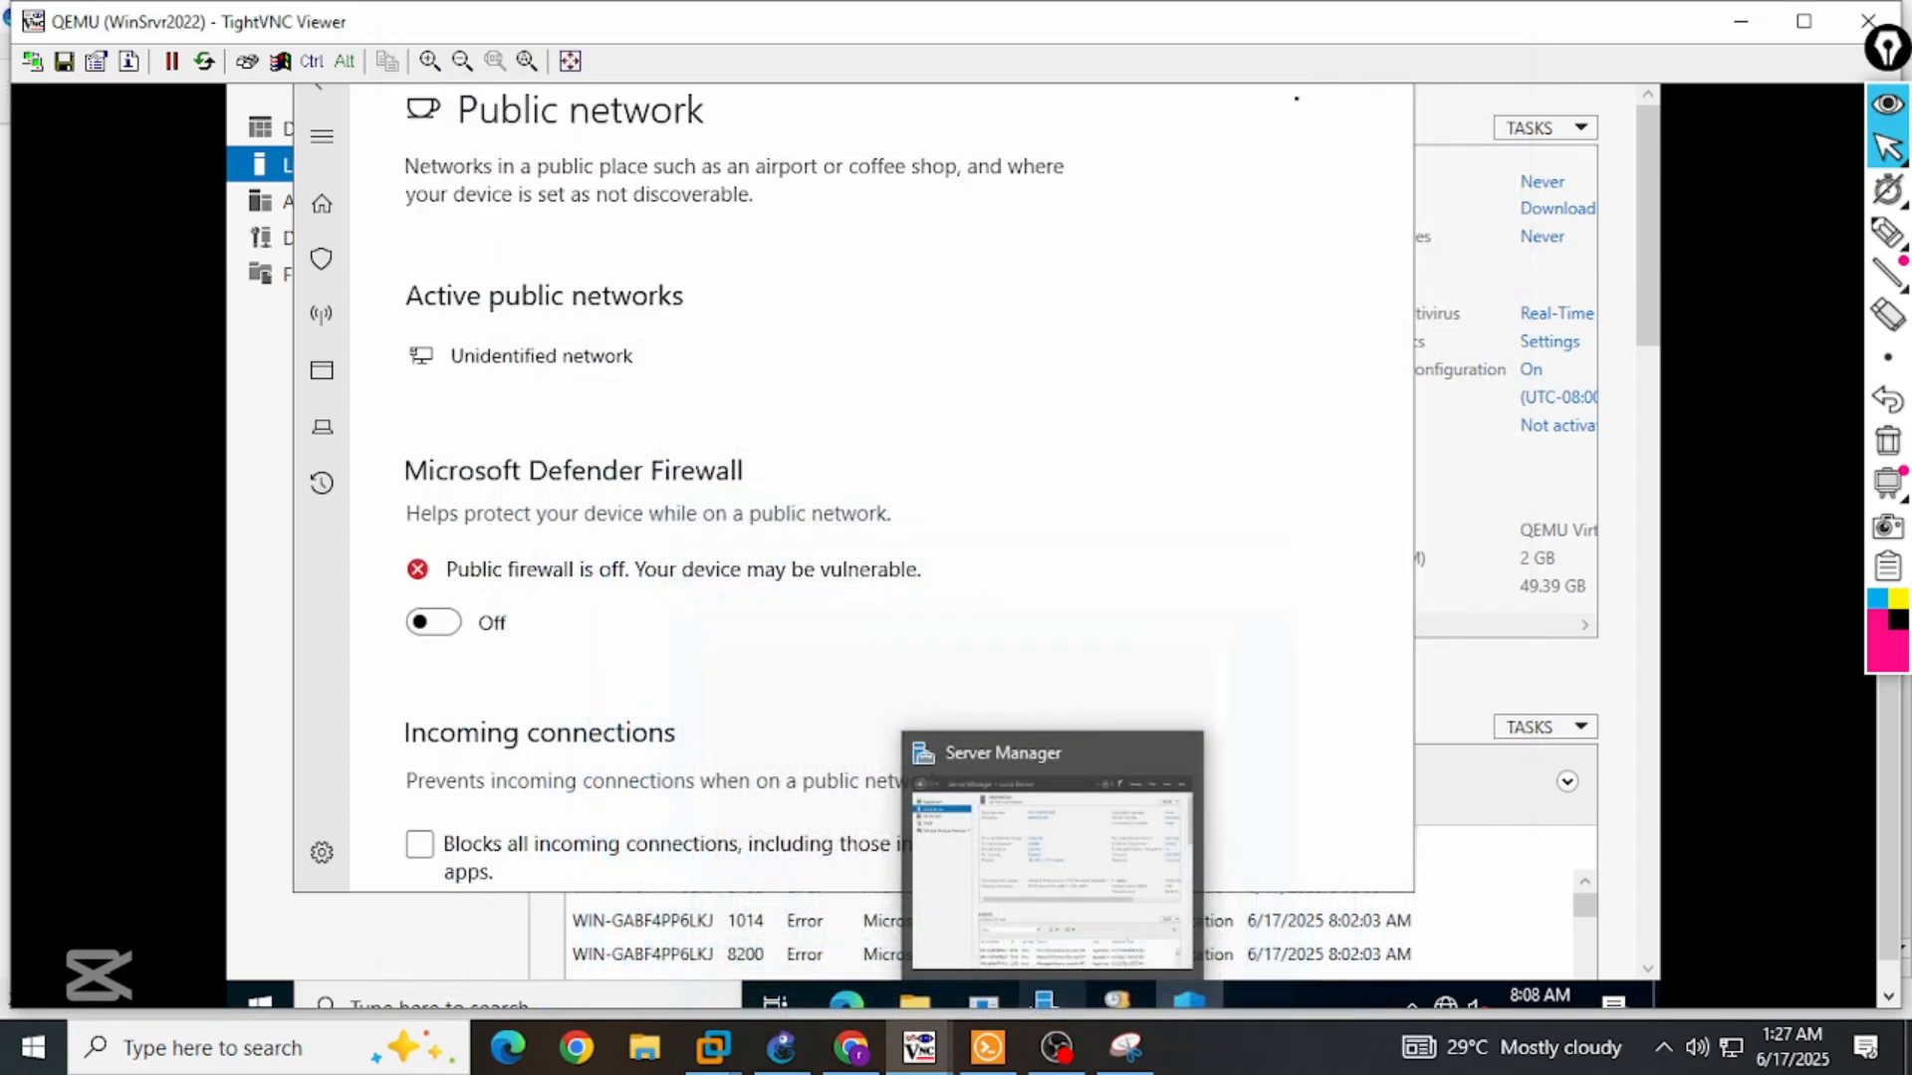
{"action": "left_click", "coordinate": [1355, 62]}
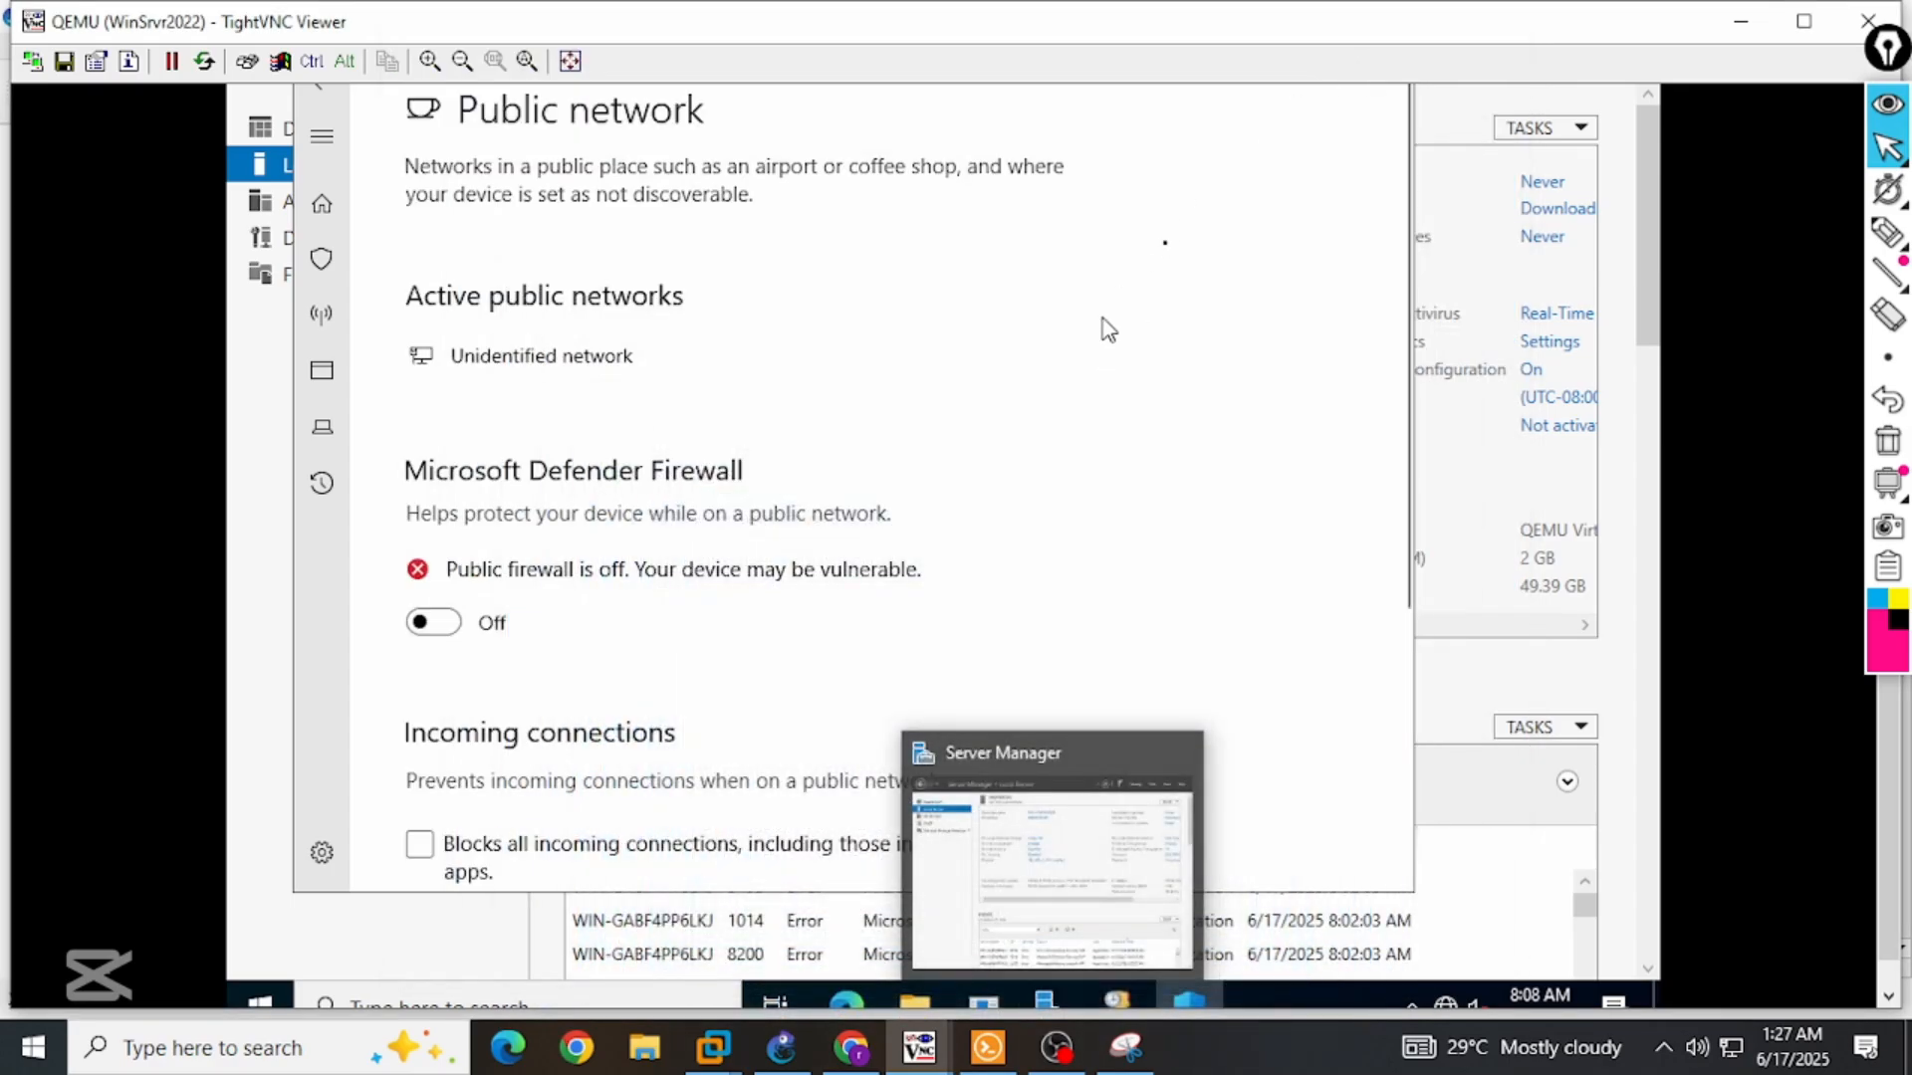
On WinSrvr2022, bring back the DHCP console and view the address pool of the 192.168.2.0 scope.
{"action": "left_click", "coordinate": [1634, 541]}
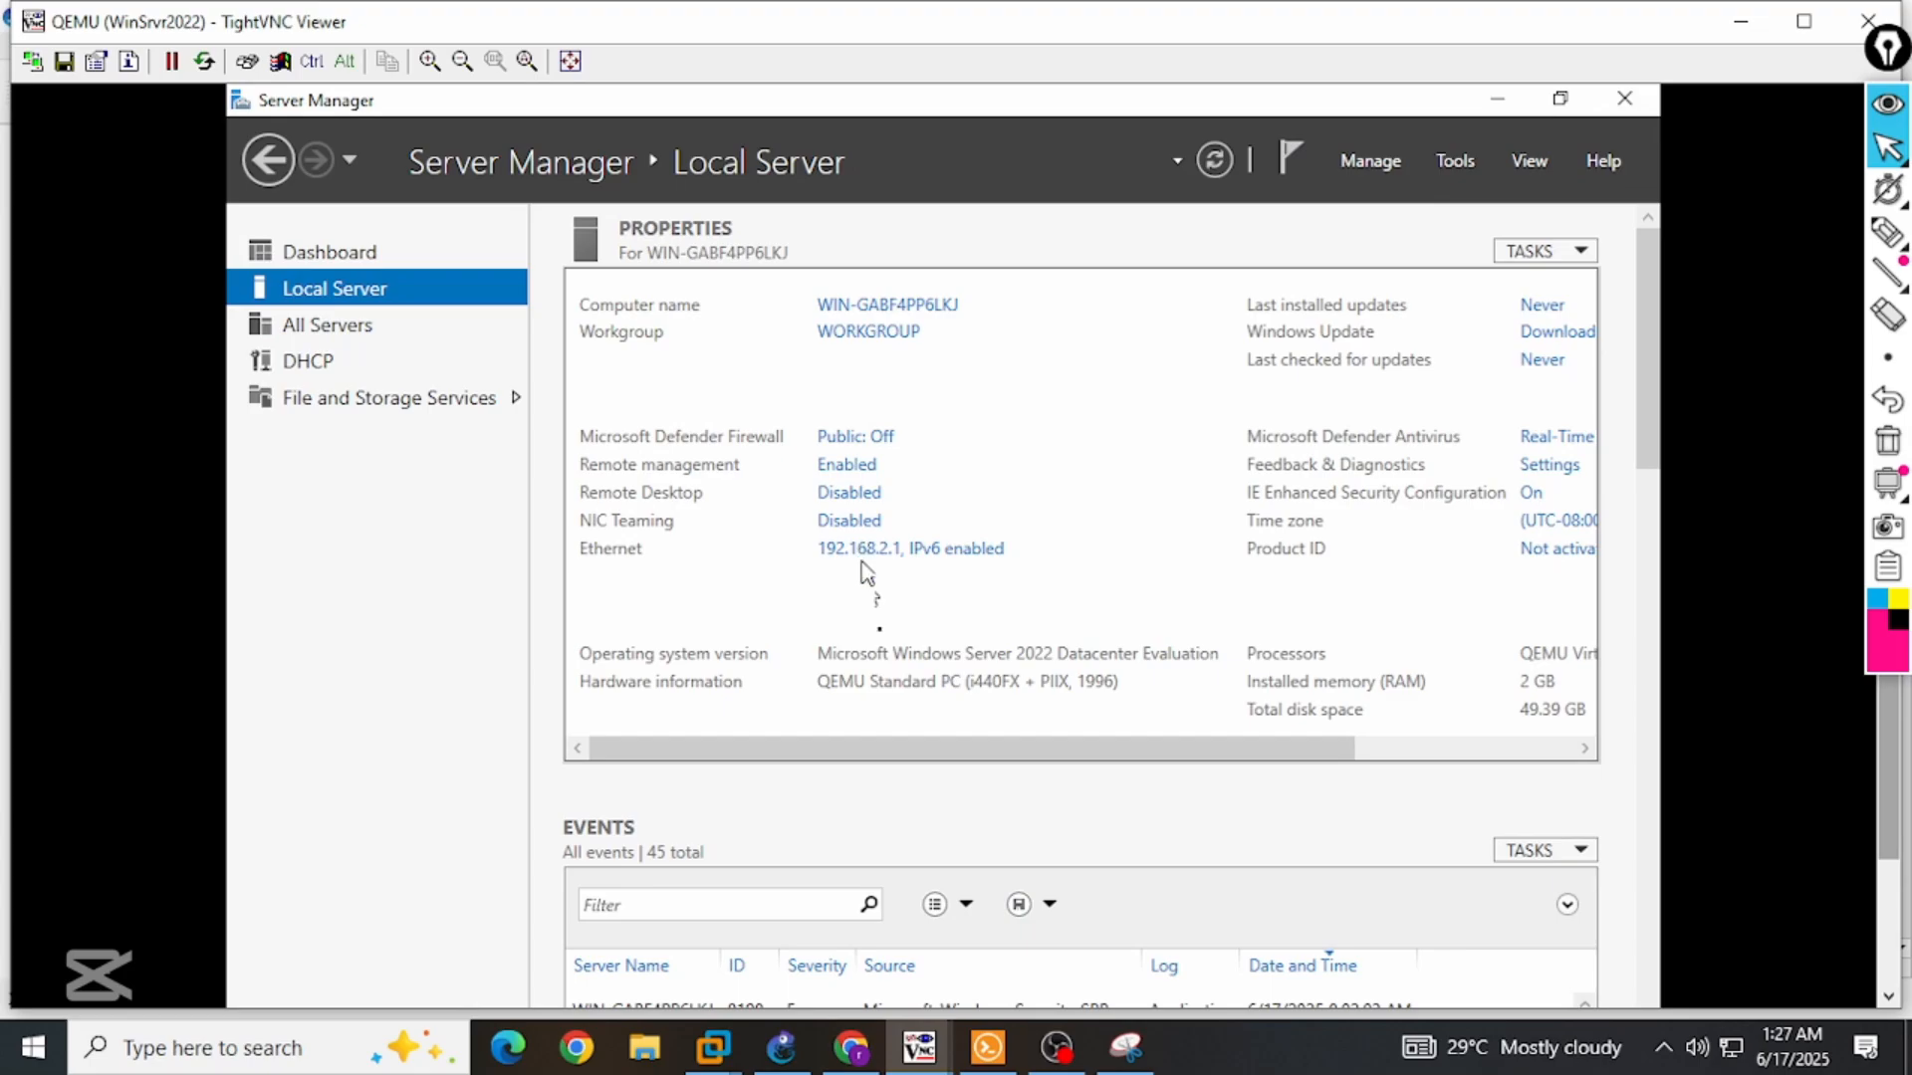
{"action": "left_click_drag", "start_coordinate": [1892, 739], "coordinate": [1885, 893]}
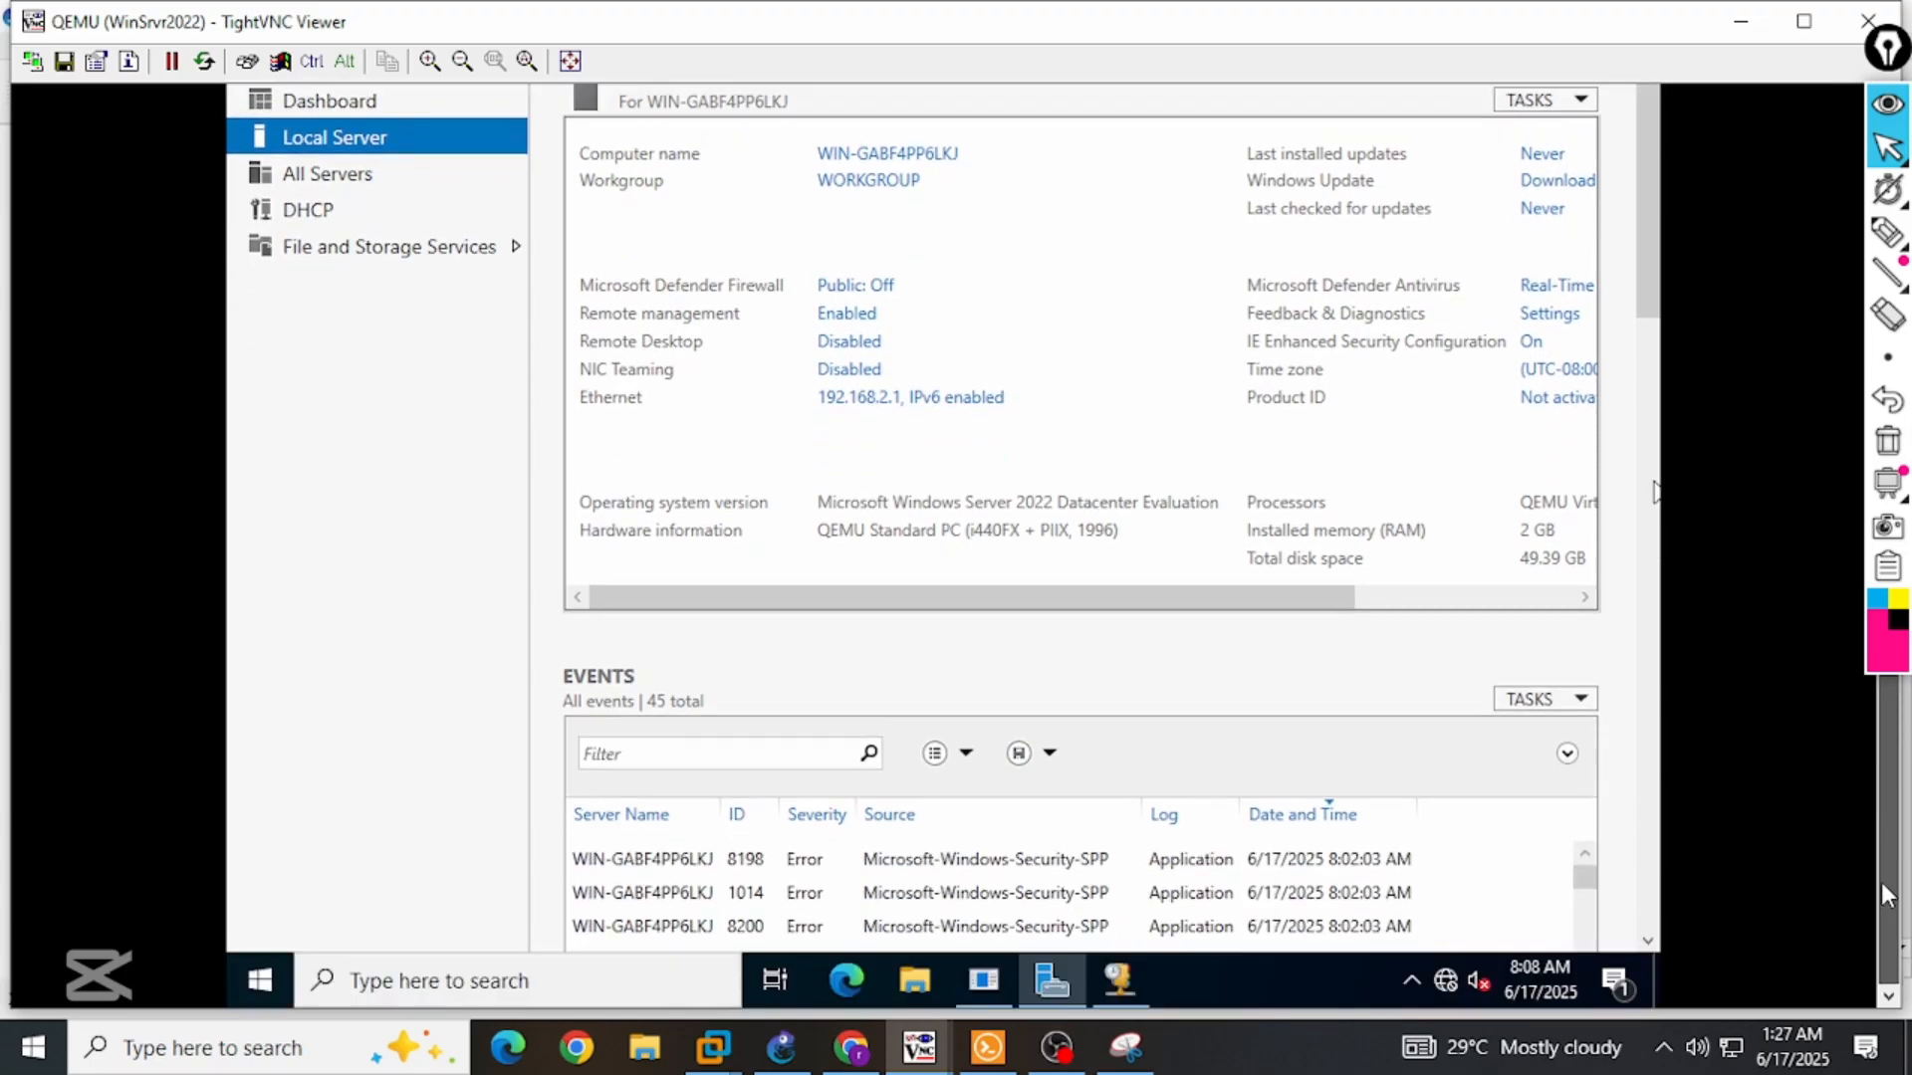
{"action": "left_click", "coordinate": [1120, 981]}
{"action": "scroll", "coordinate": [1594, 896], "scroll_direction": "up", "scroll_amount": 3}
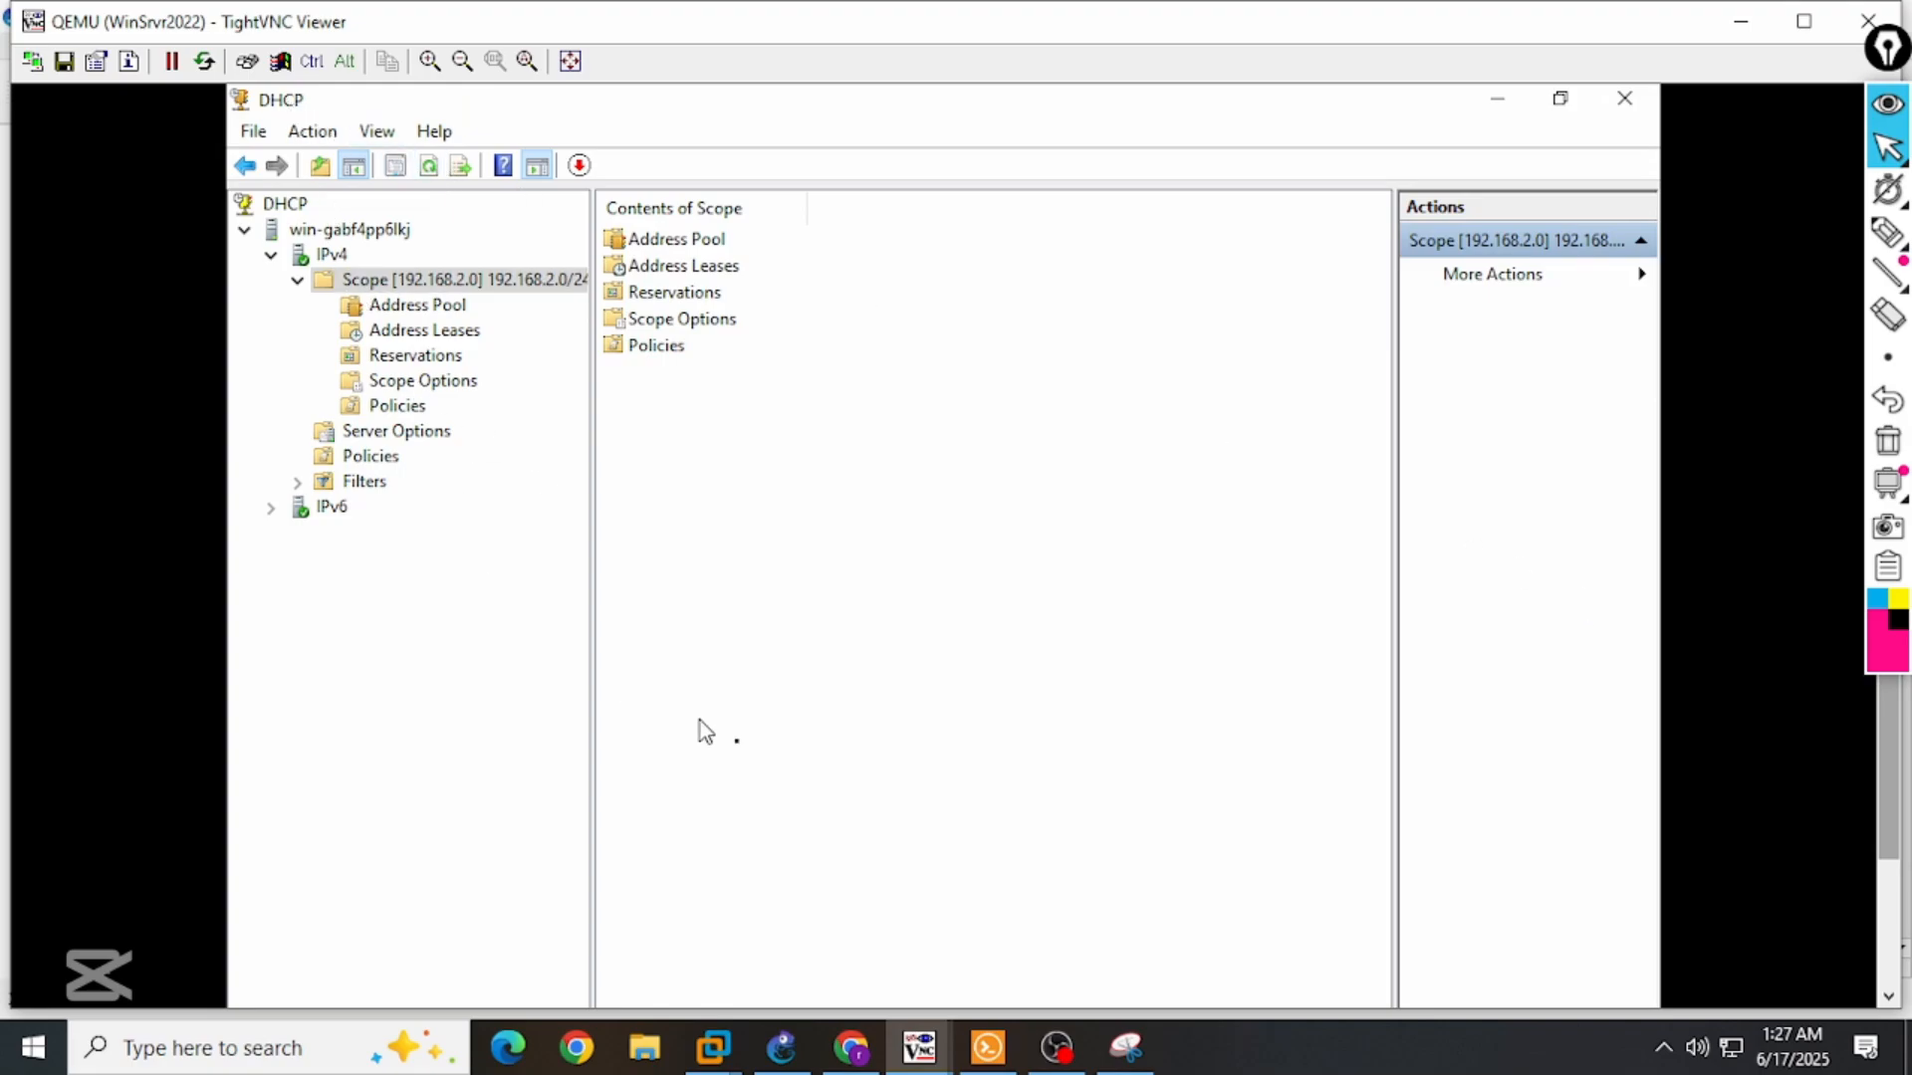
{"action": "left_click", "coordinate": [417, 305]}
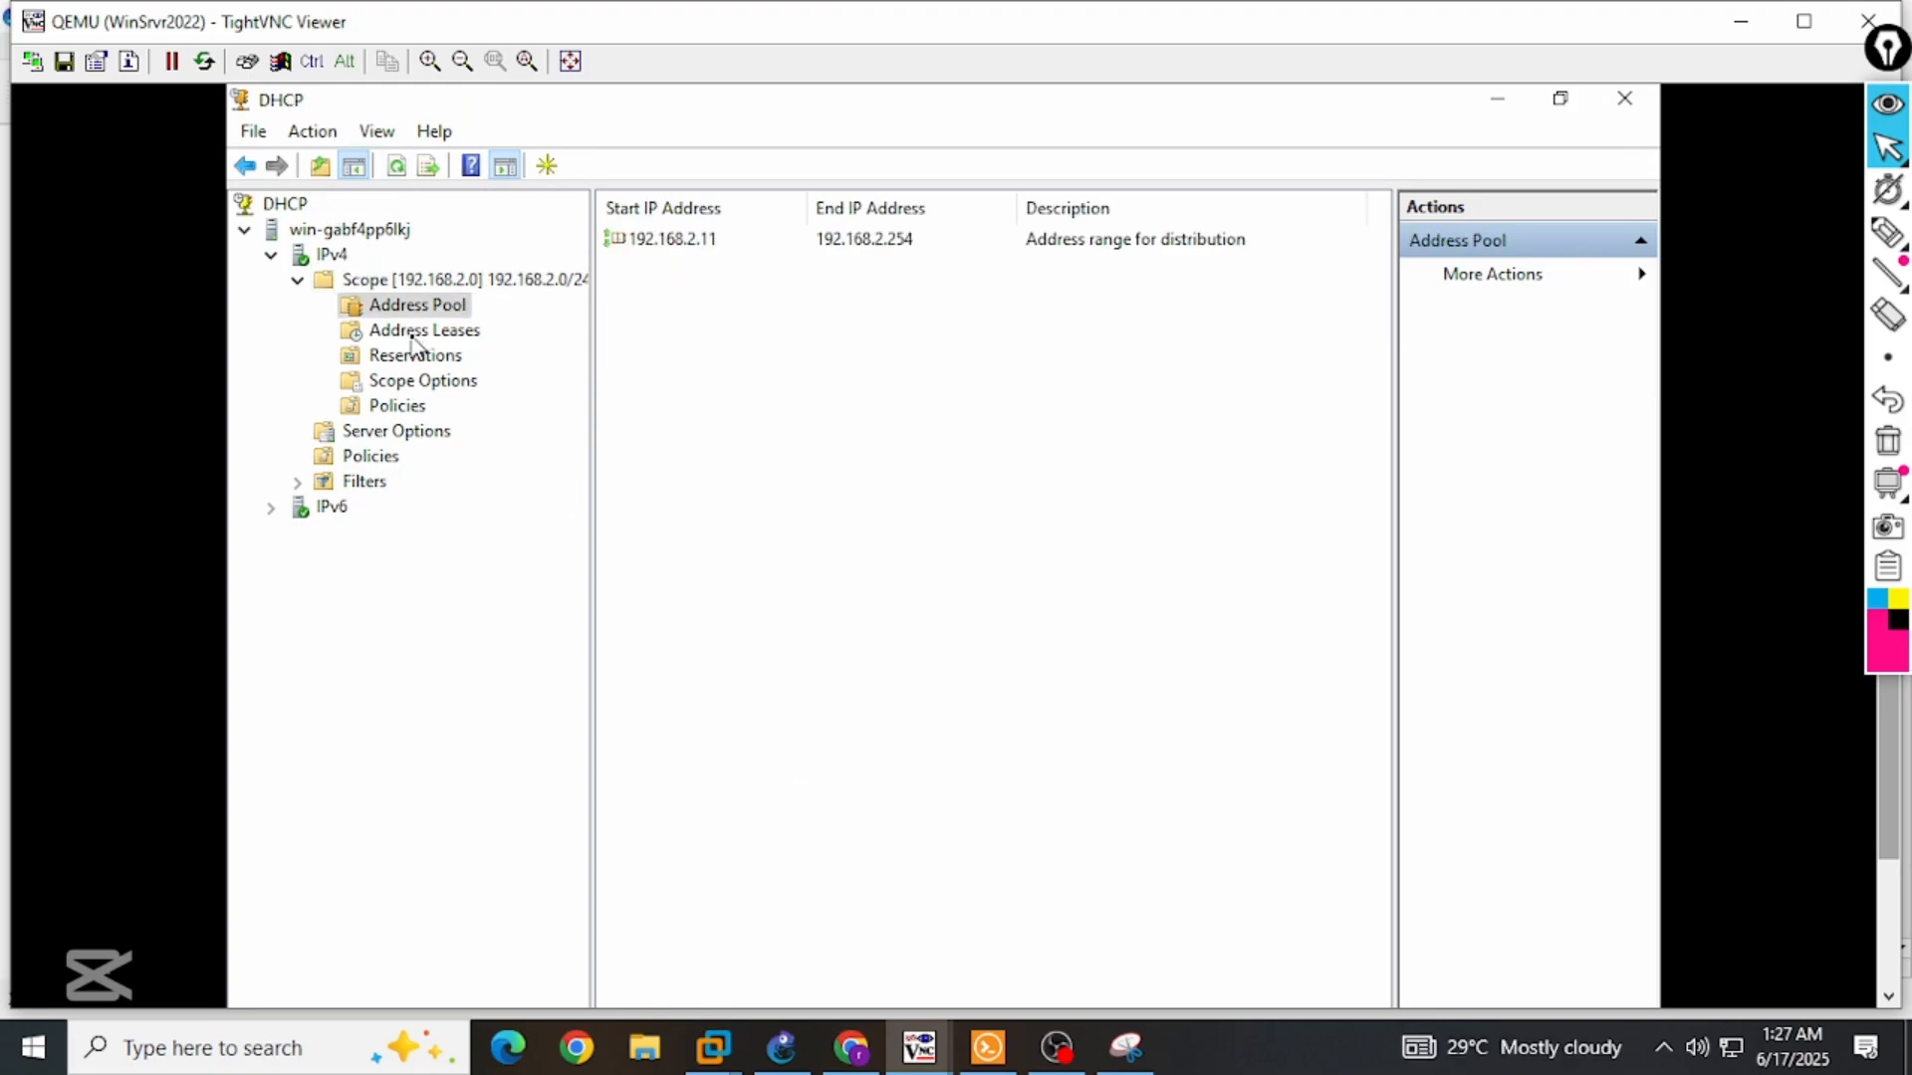
Refresh the scope's address leases and widen the list to examine the Windows7 client's lease entry.
{"action": "left_click", "coordinate": [416, 332]}
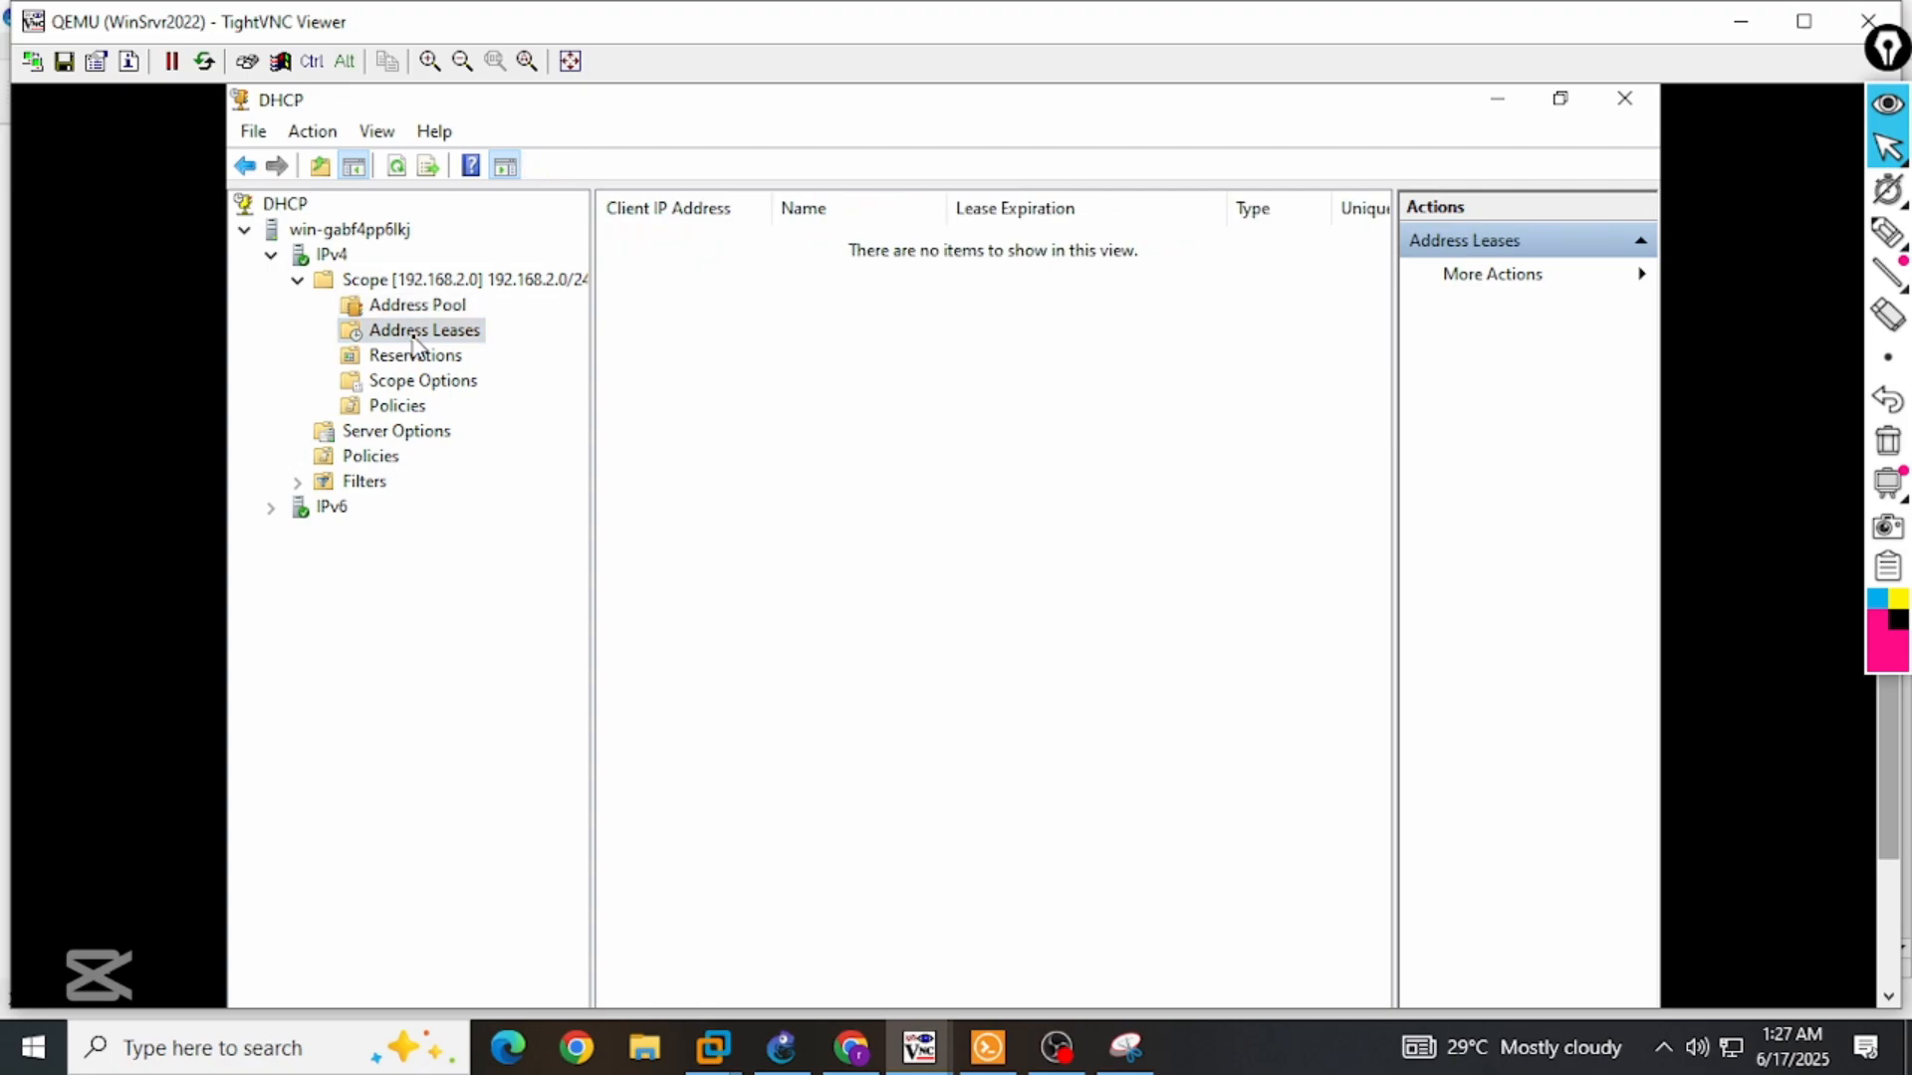
{"action": "right_click", "coordinate": [450, 344]}
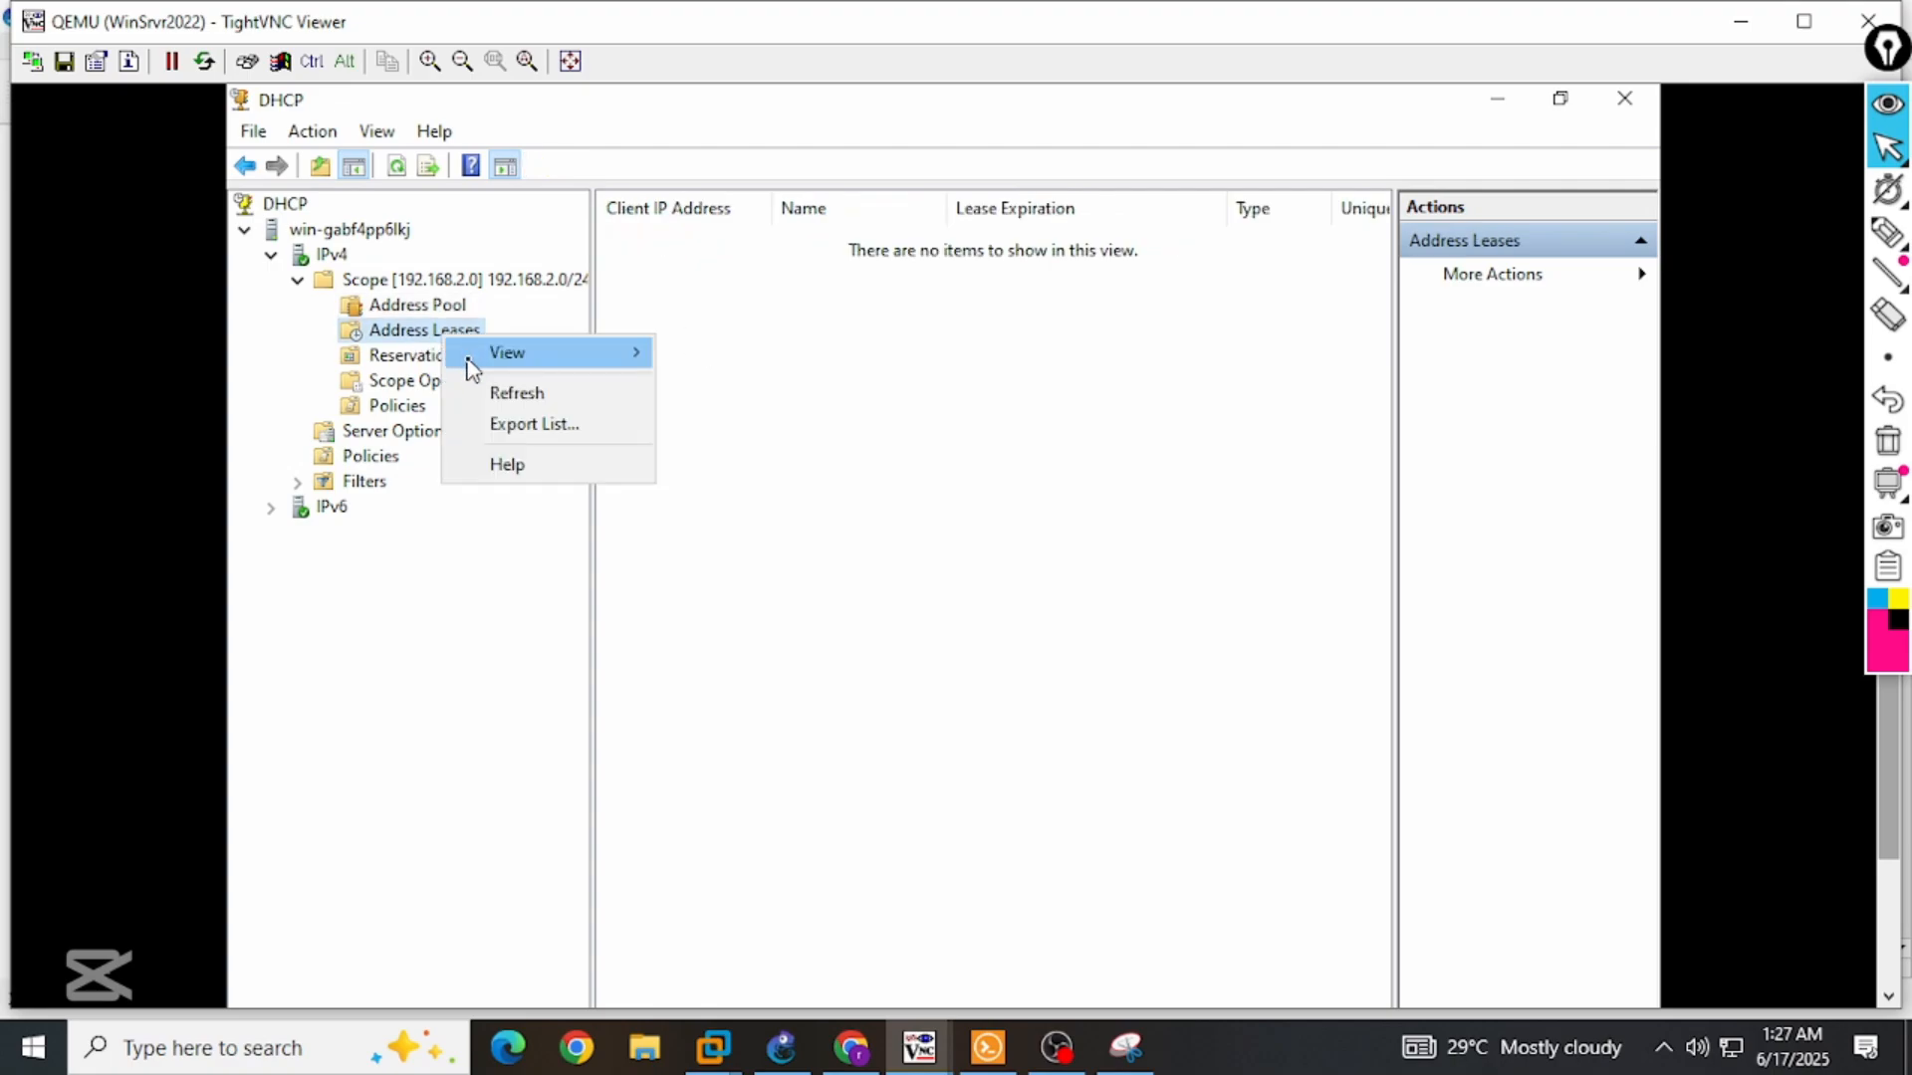
{"action": "left_click", "coordinate": [482, 391]}
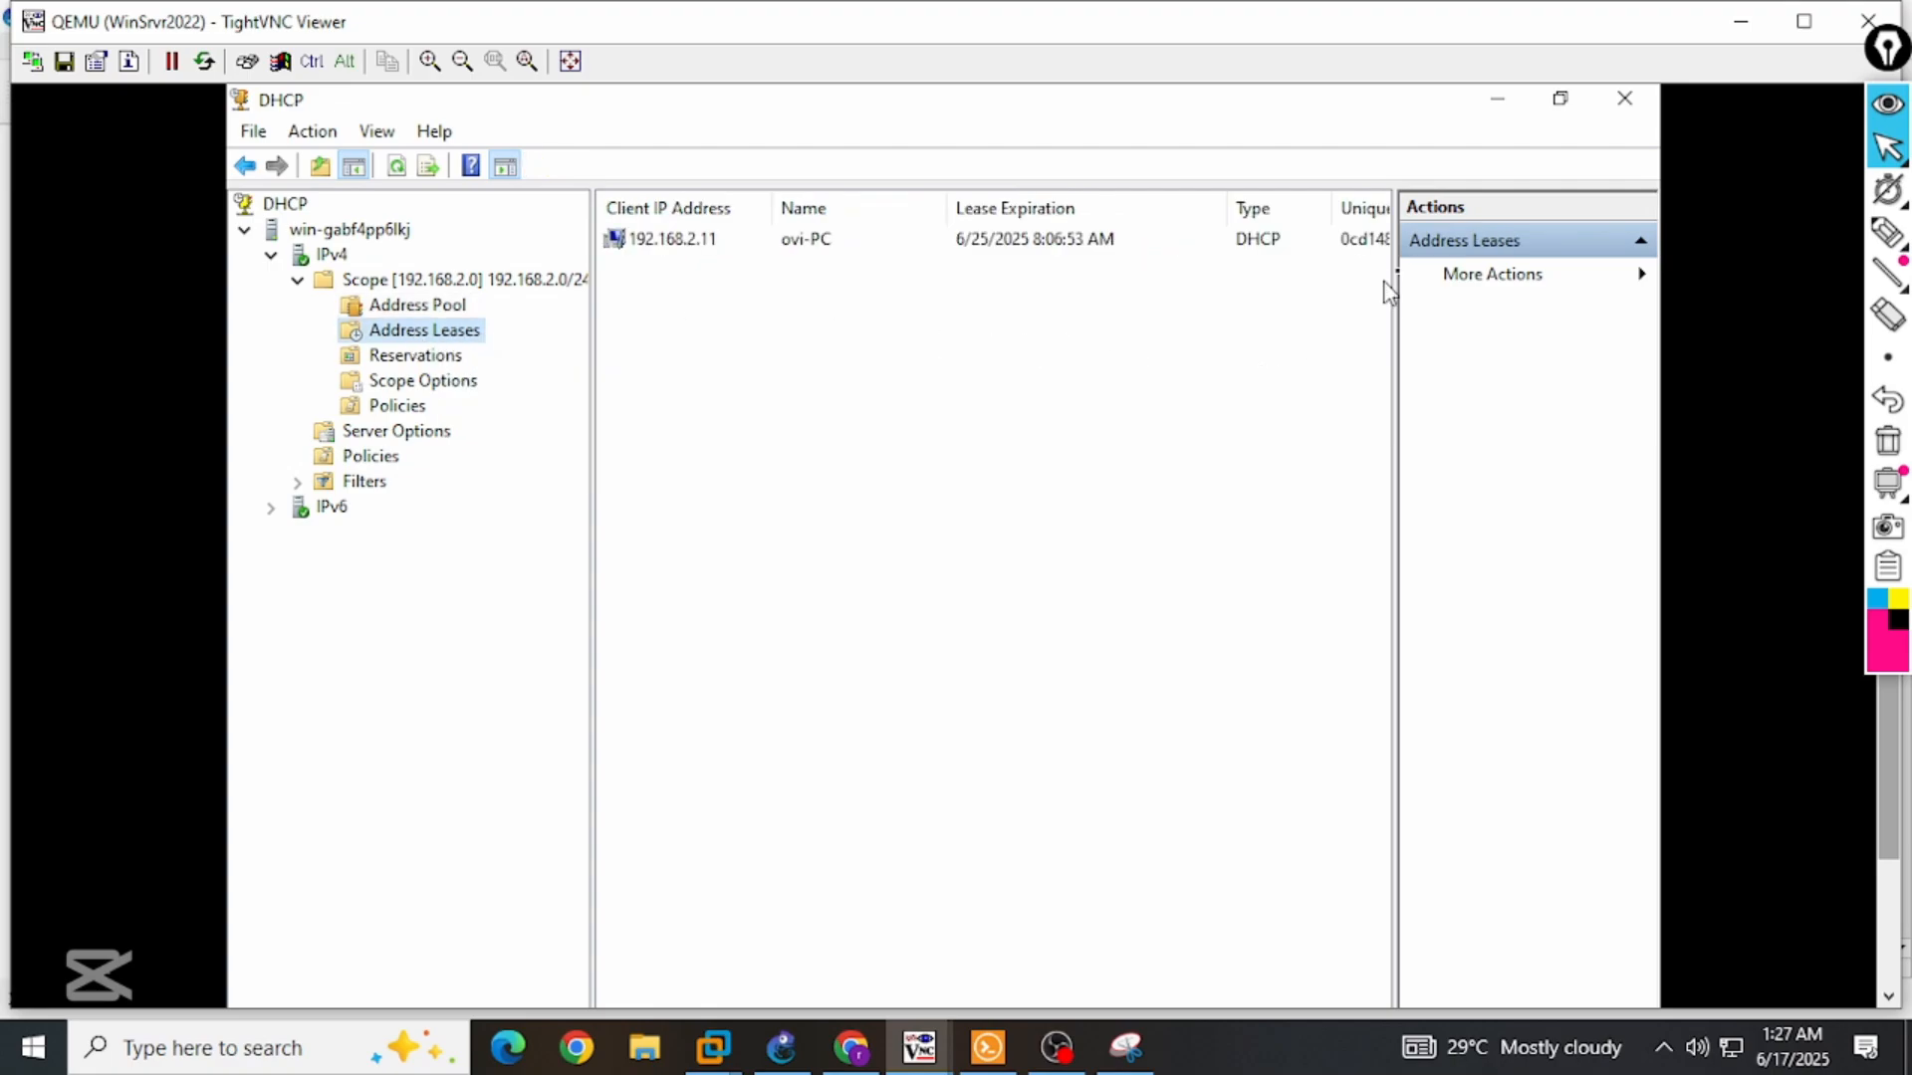
{"action": "left_click", "coordinate": [1560, 97]}
{"action": "left_click", "coordinate": [1050, 197]}
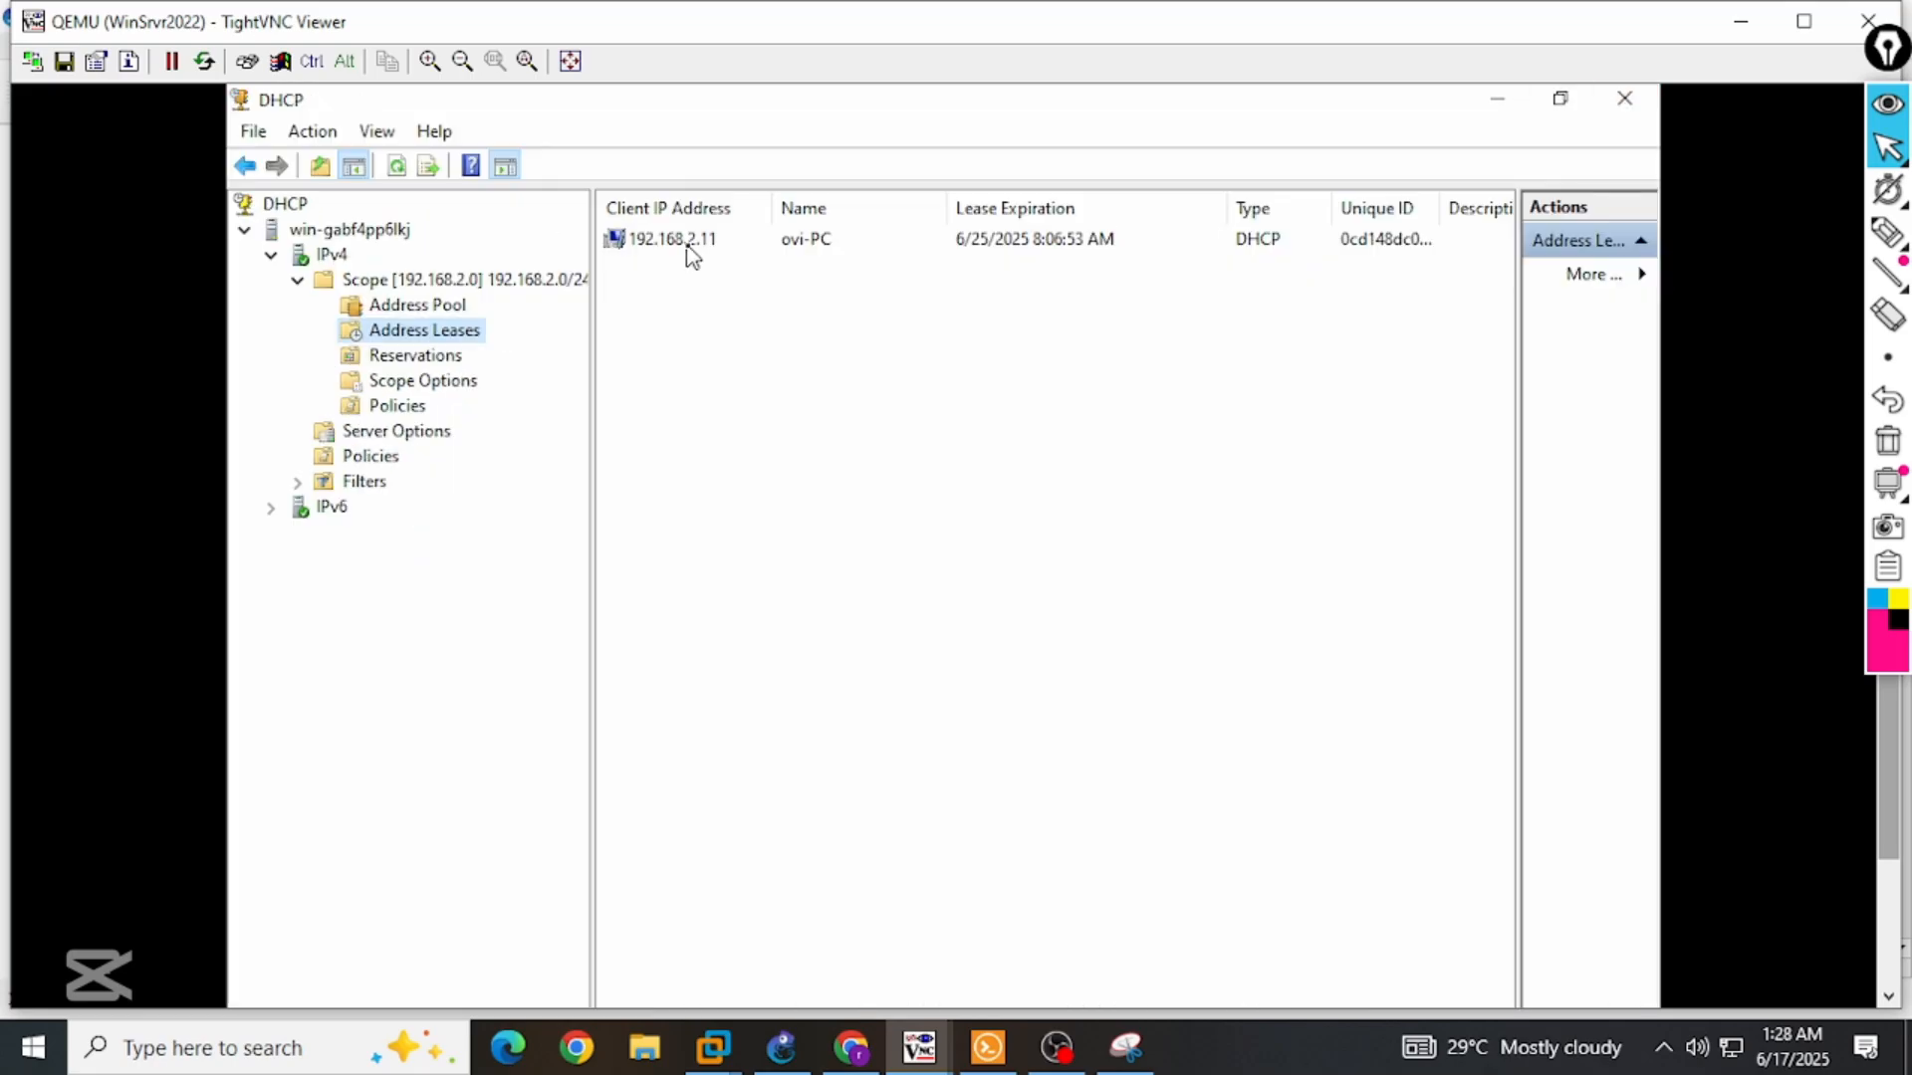
{"action": "left_click", "coordinate": [665, 245]}
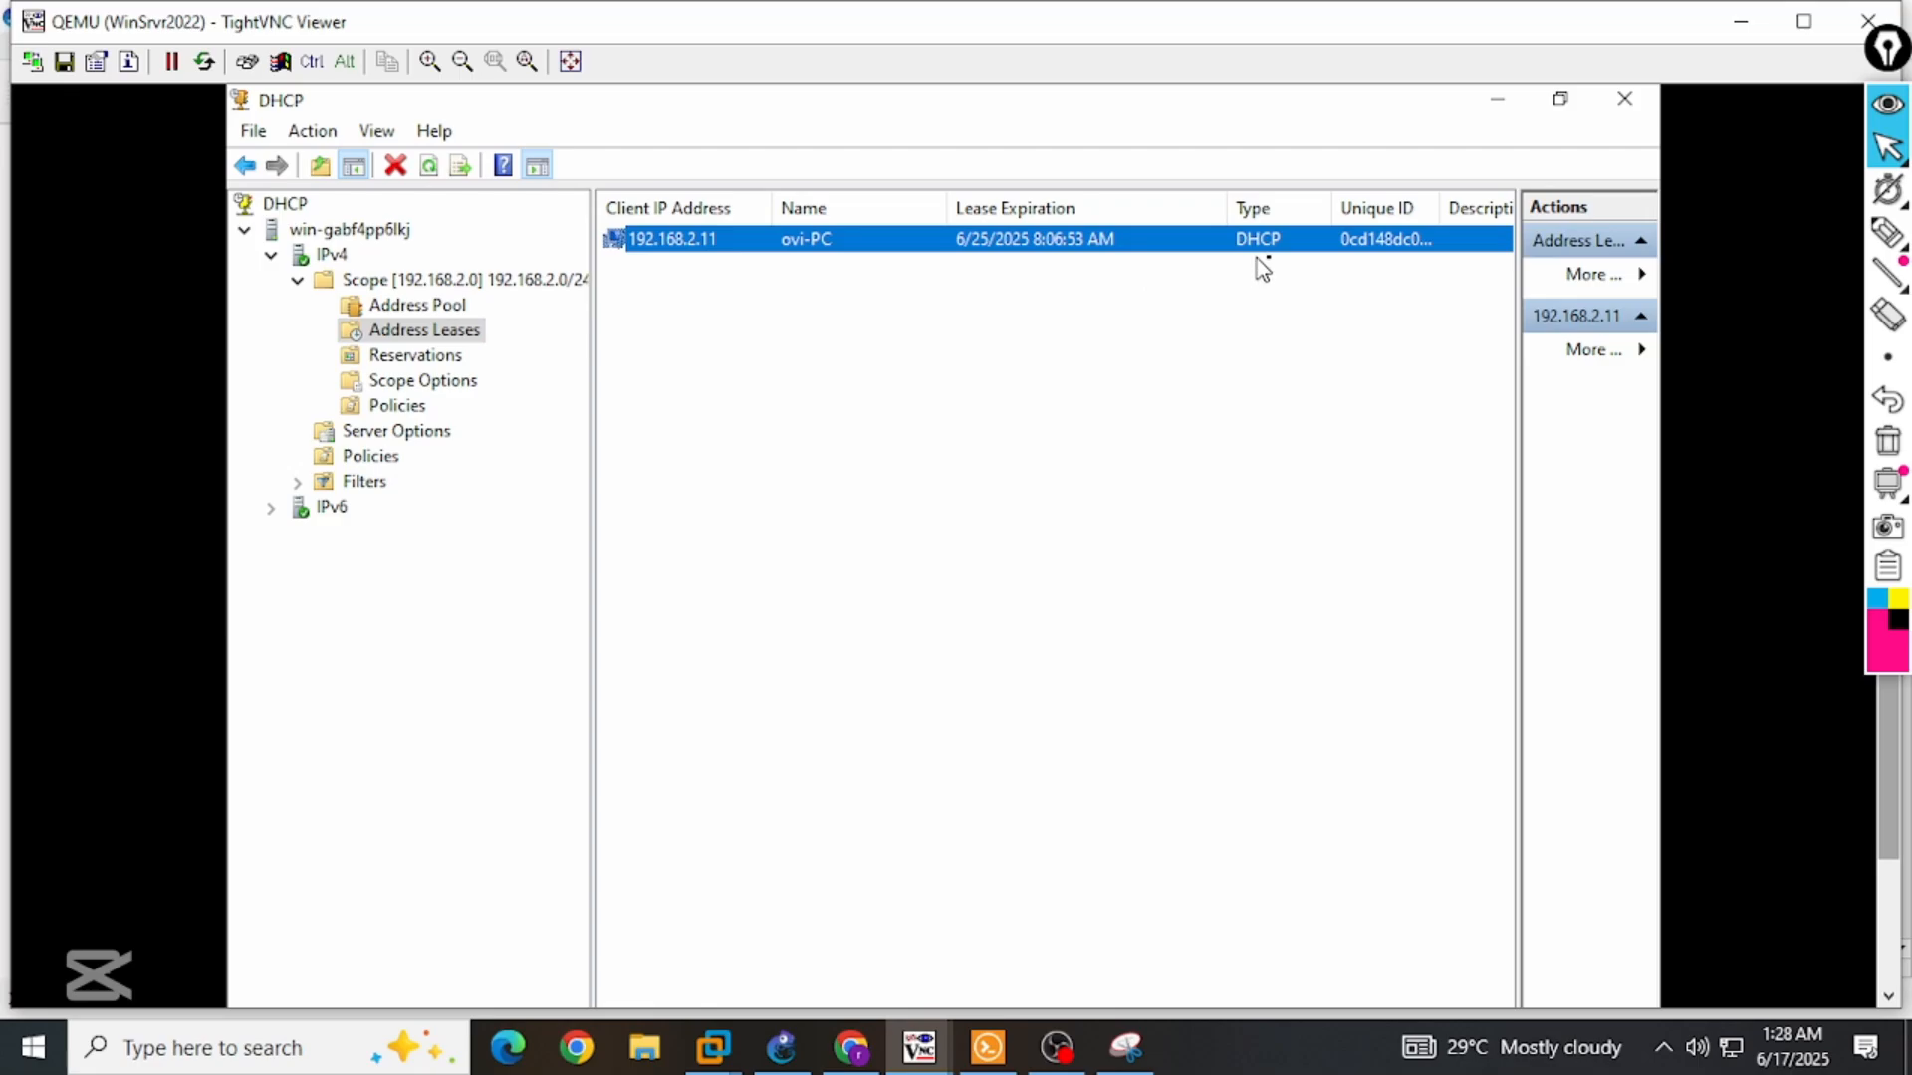
Compare the lease with the Windows7 client's IPv4 address and account name, and return to the server's DHCP console.
{"action": "key", "text": "alt+Tab"}
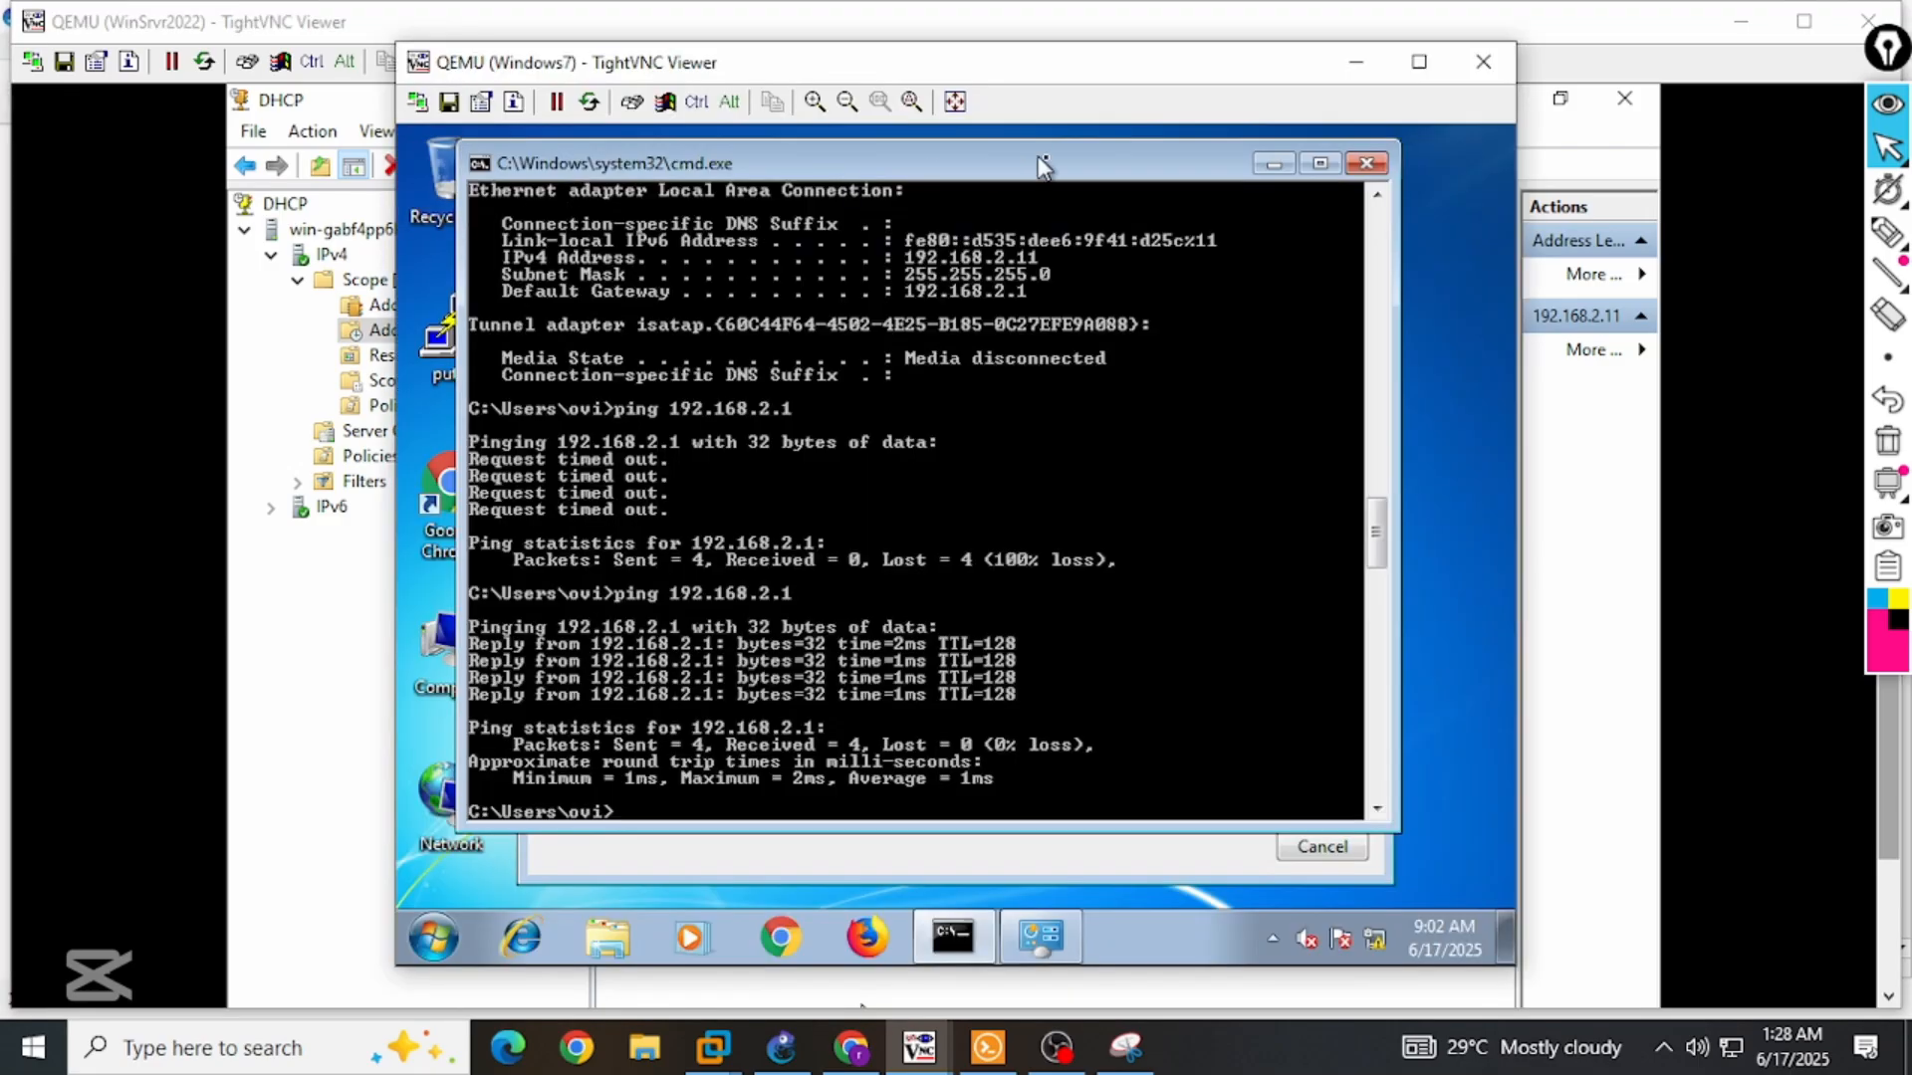
{"action": "key", "text": "super"}
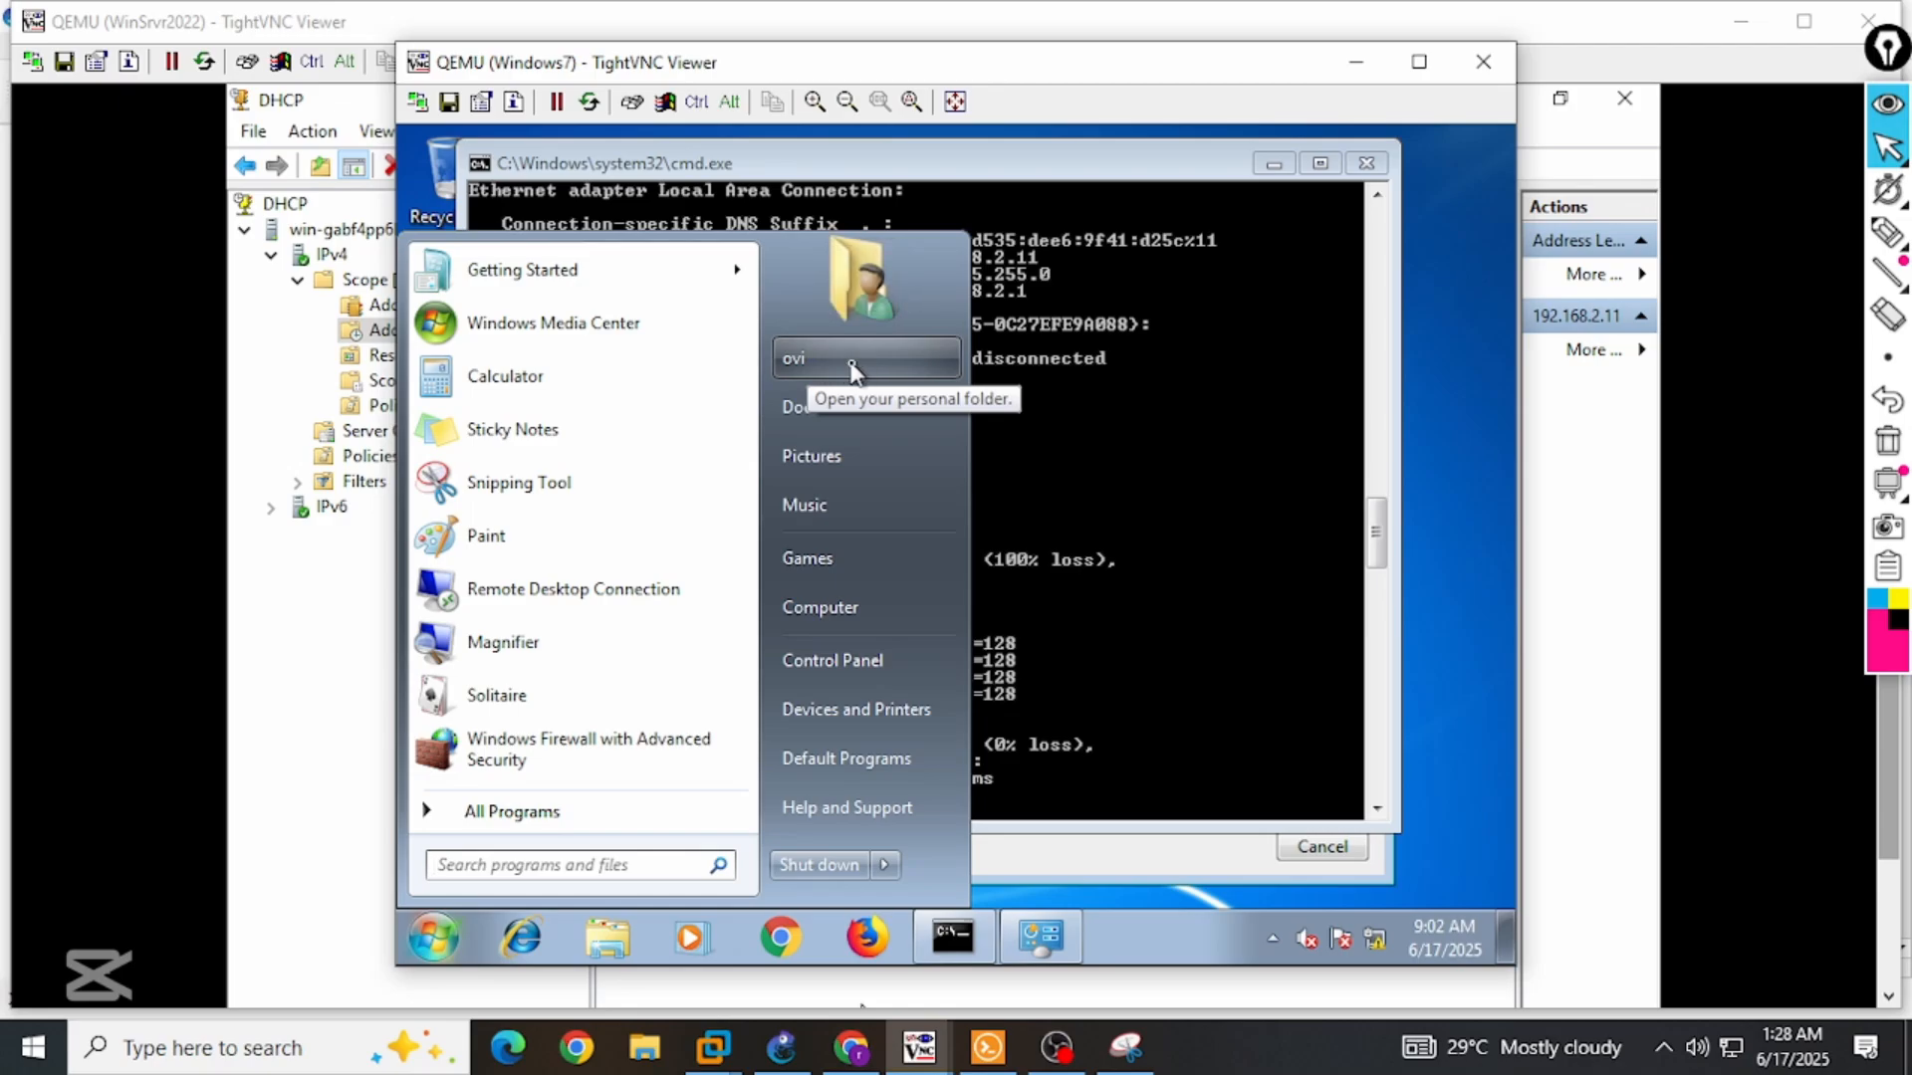
{"action": "mouse_move", "coordinate": [918, 1046]}
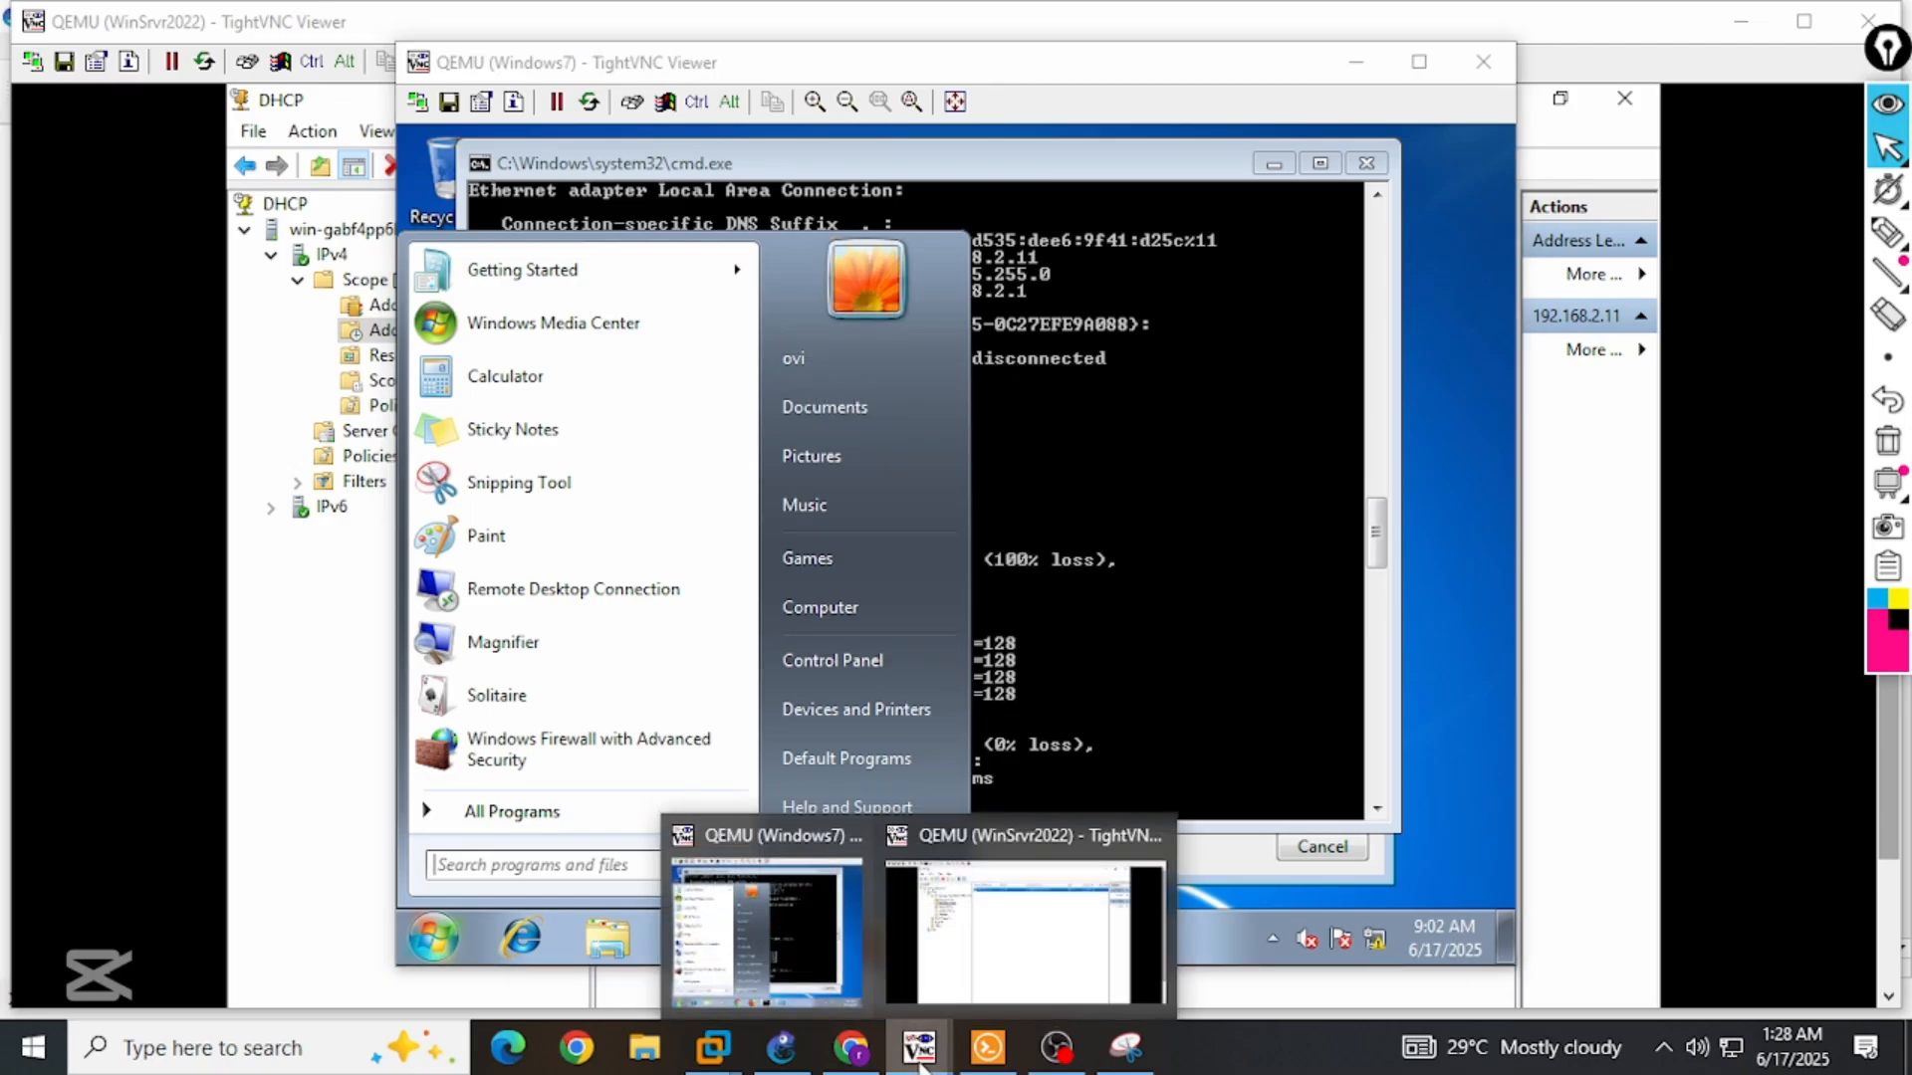
{"action": "left_click", "coordinate": [961, 981]}
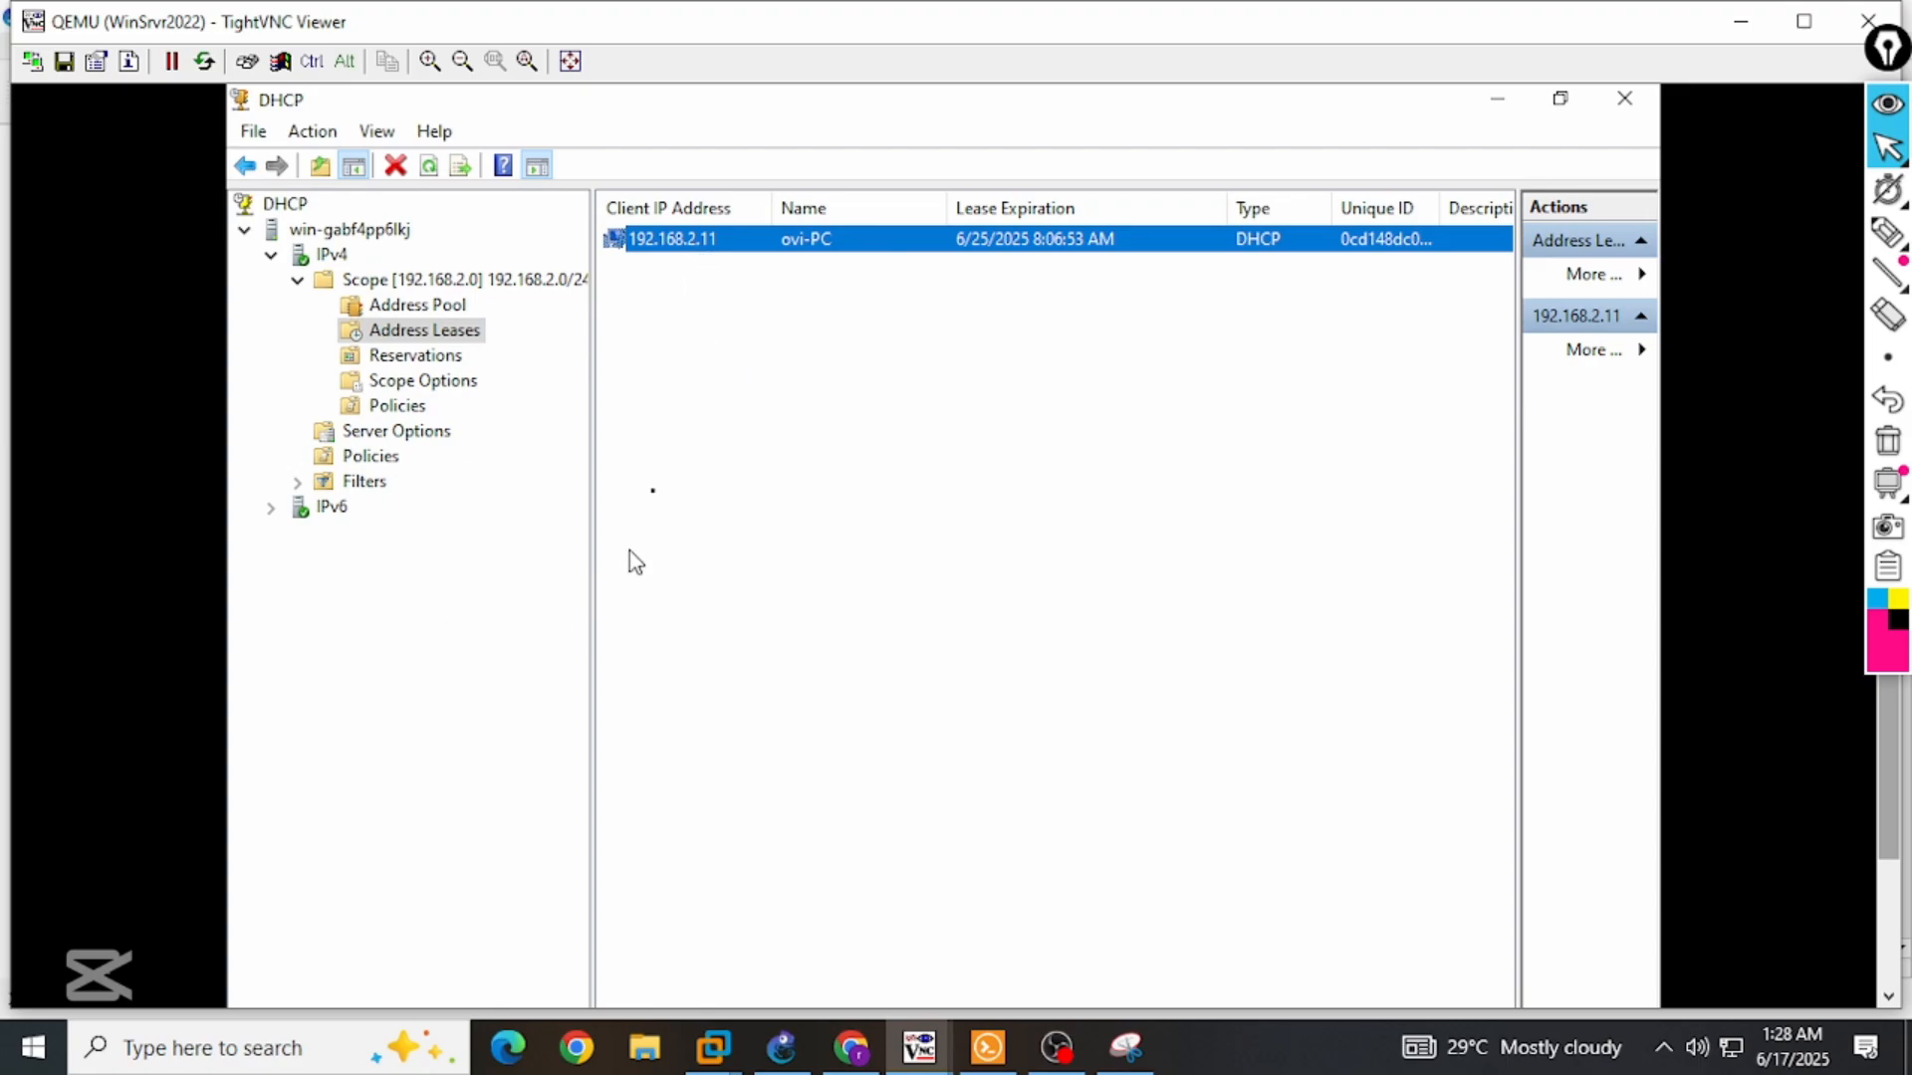
In the GNS3 topology, add a VPCS node and place it directly above the Windows7 client.
{"action": "left_click", "coordinate": [782, 1048]}
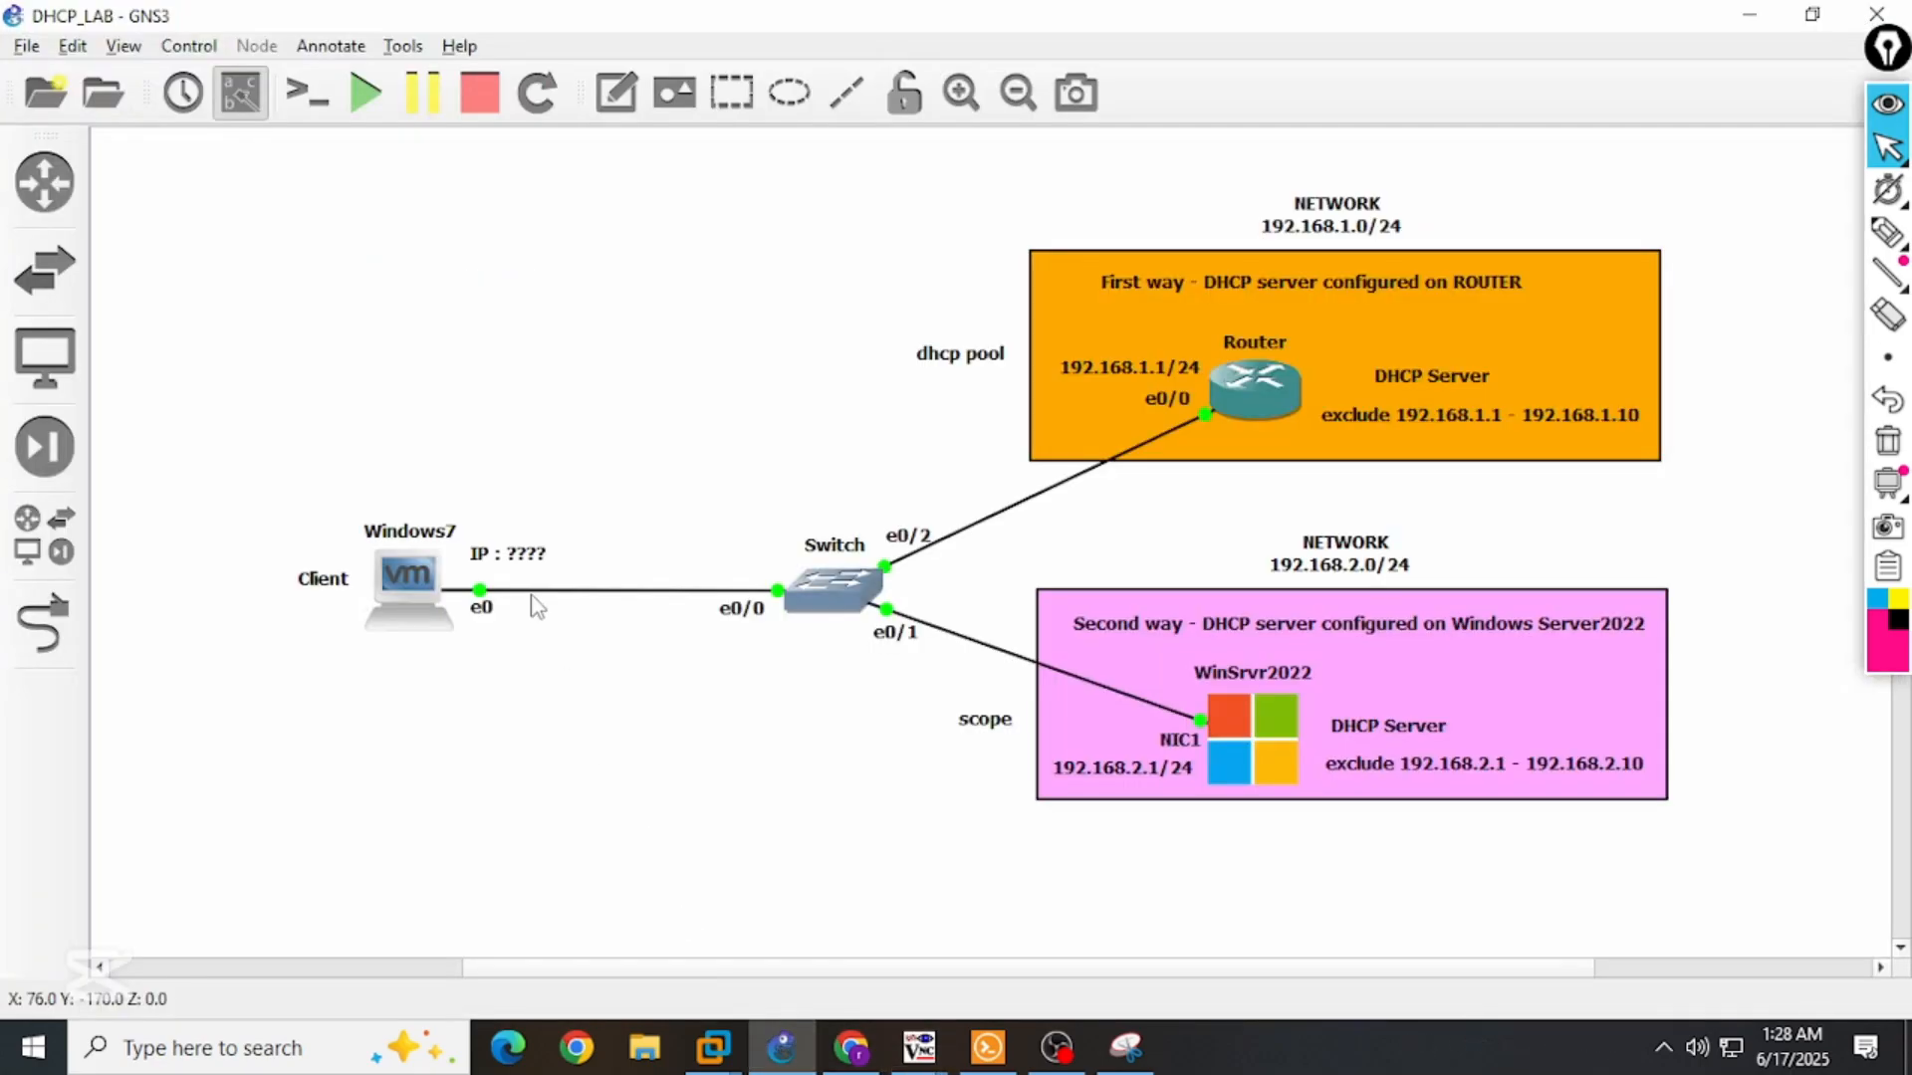
{"action": "left_click", "coordinate": [58, 553]}
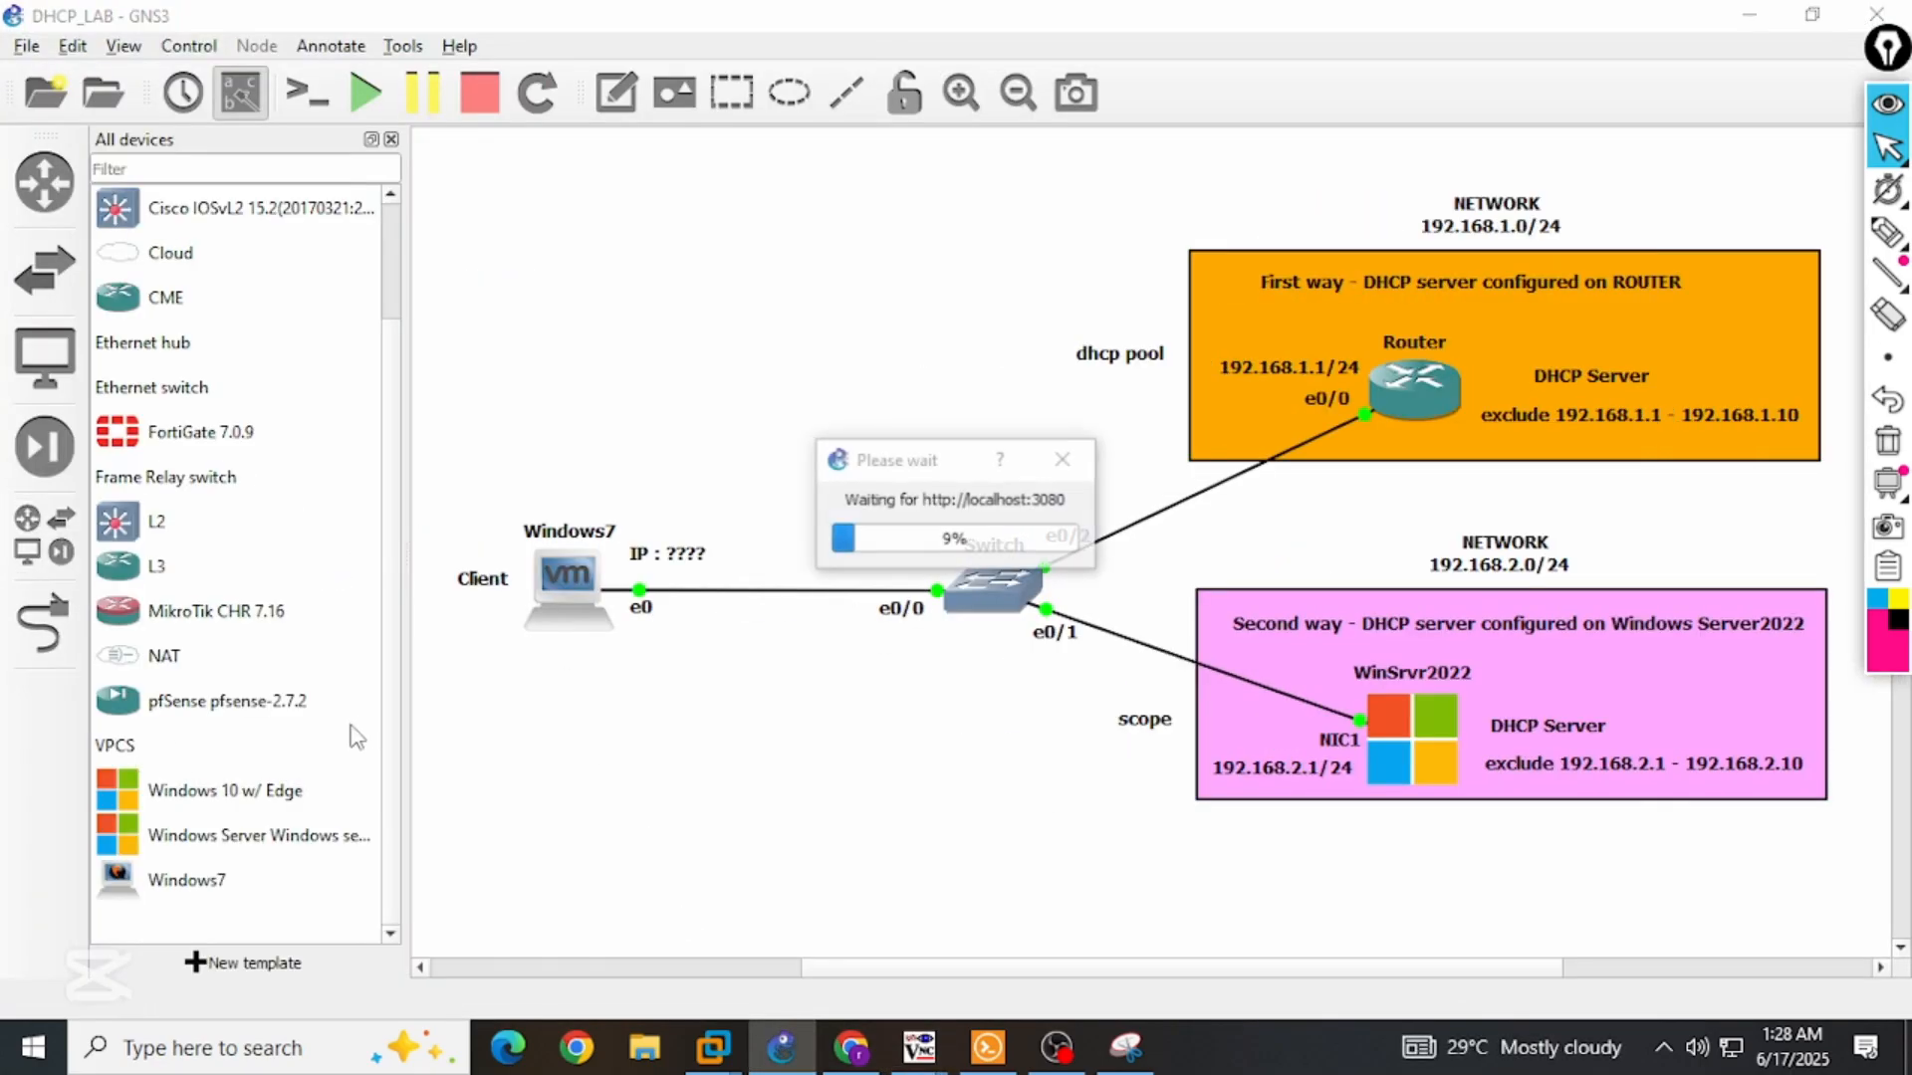
{"action": "left_click_drag", "start_coordinate": [124, 749], "coordinate": [631, 370]}
{"action": "key", "text": "Return"}
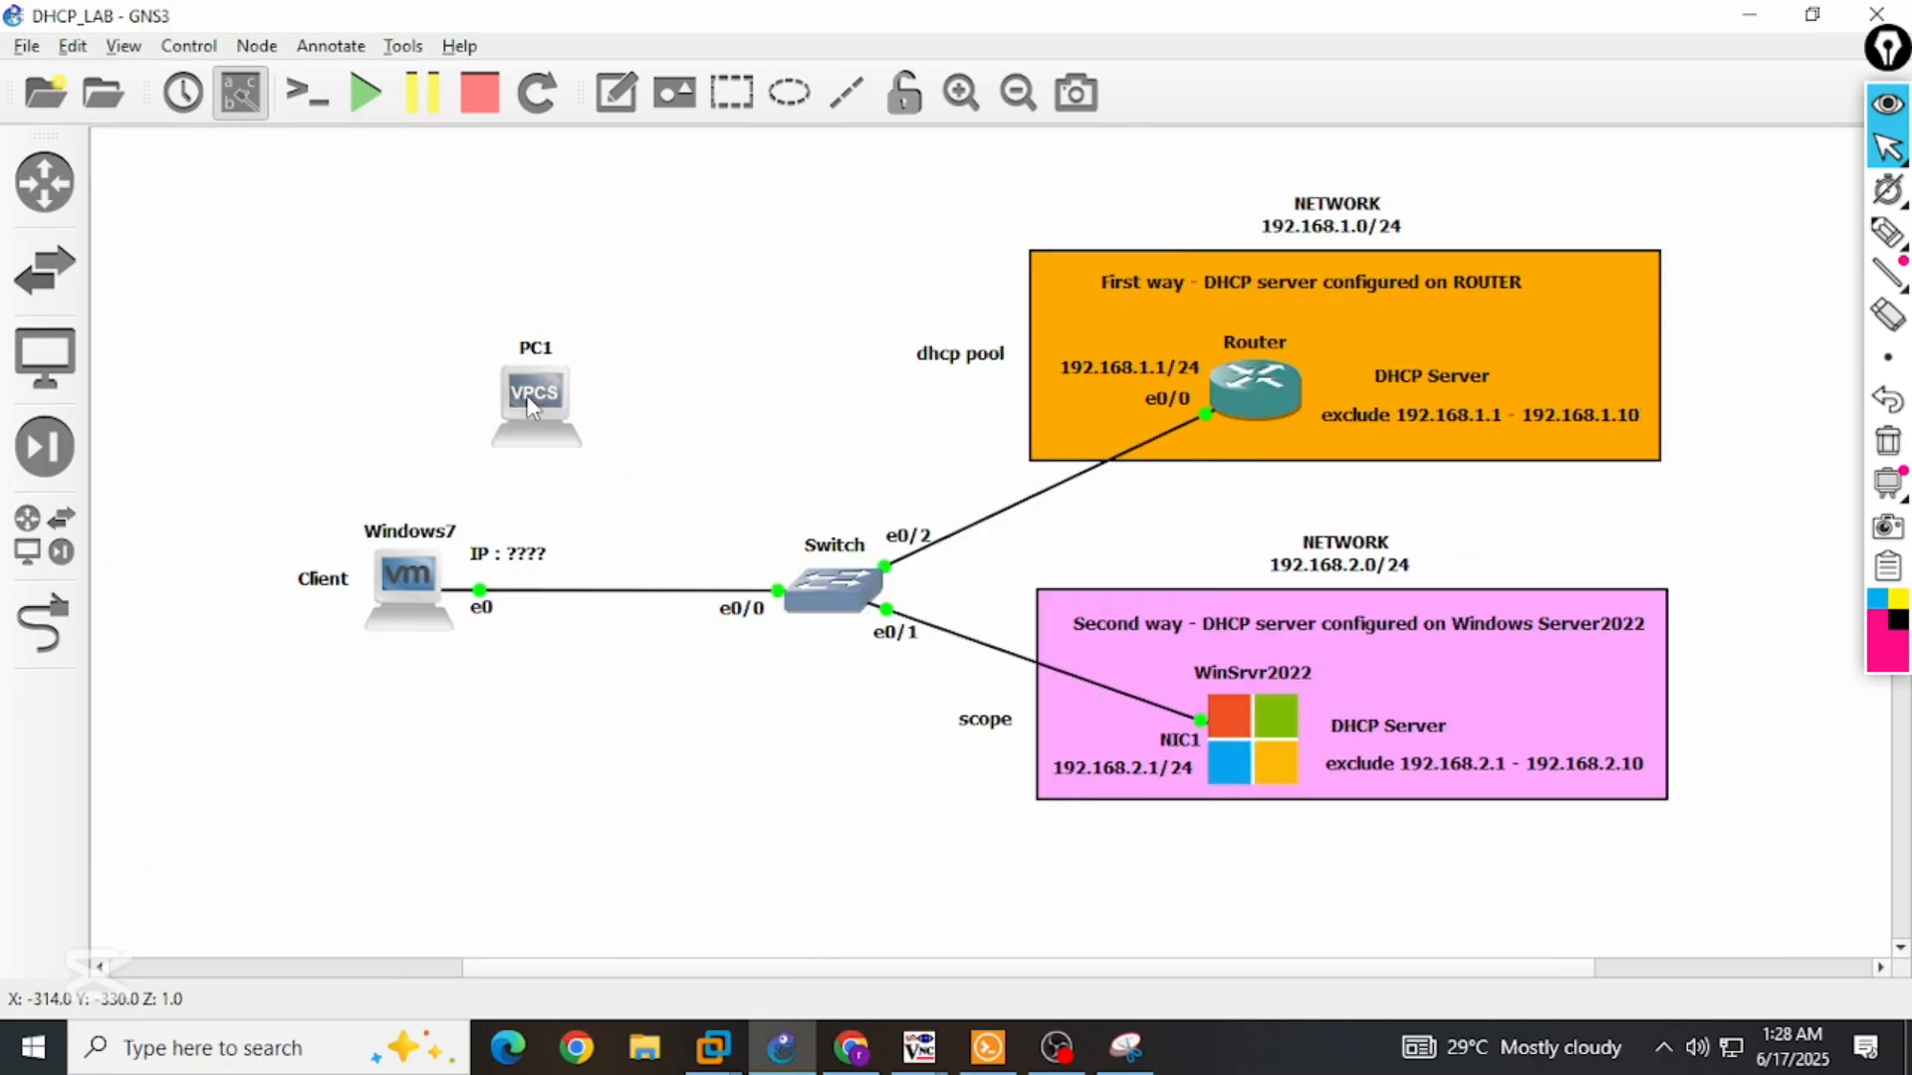
{"action": "left_click_drag", "start_coordinate": [527, 399], "coordinate": [422, 378]}
Link PC1's e0 interface to the Switch's e0/3 interface and leave link mode.
{"action": "left_click", "coordinate": [44, 623]}
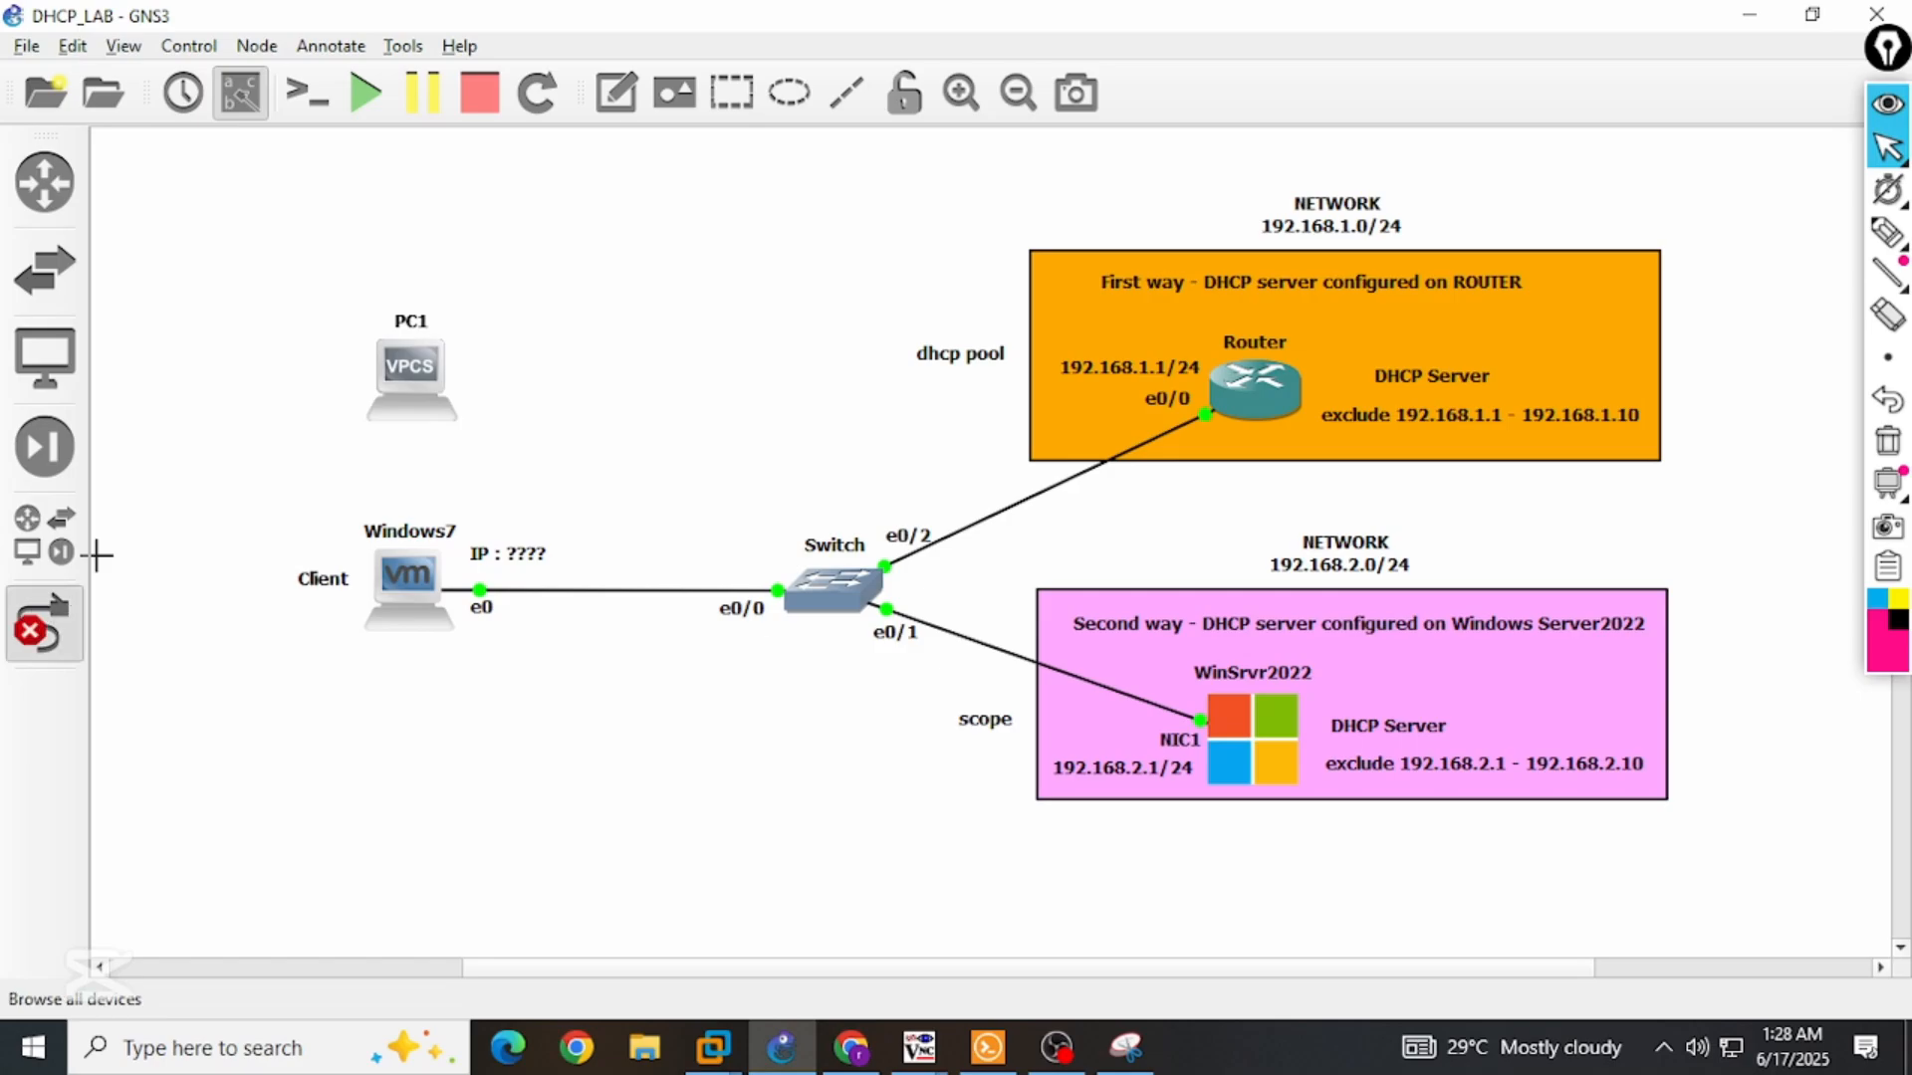
{"action": "left_click", "coordinate": [411, 373]}
{"action": "left_click", "coordinate": [836, 593]}
{"action": "left_click", "coordinate": [901, 195]}
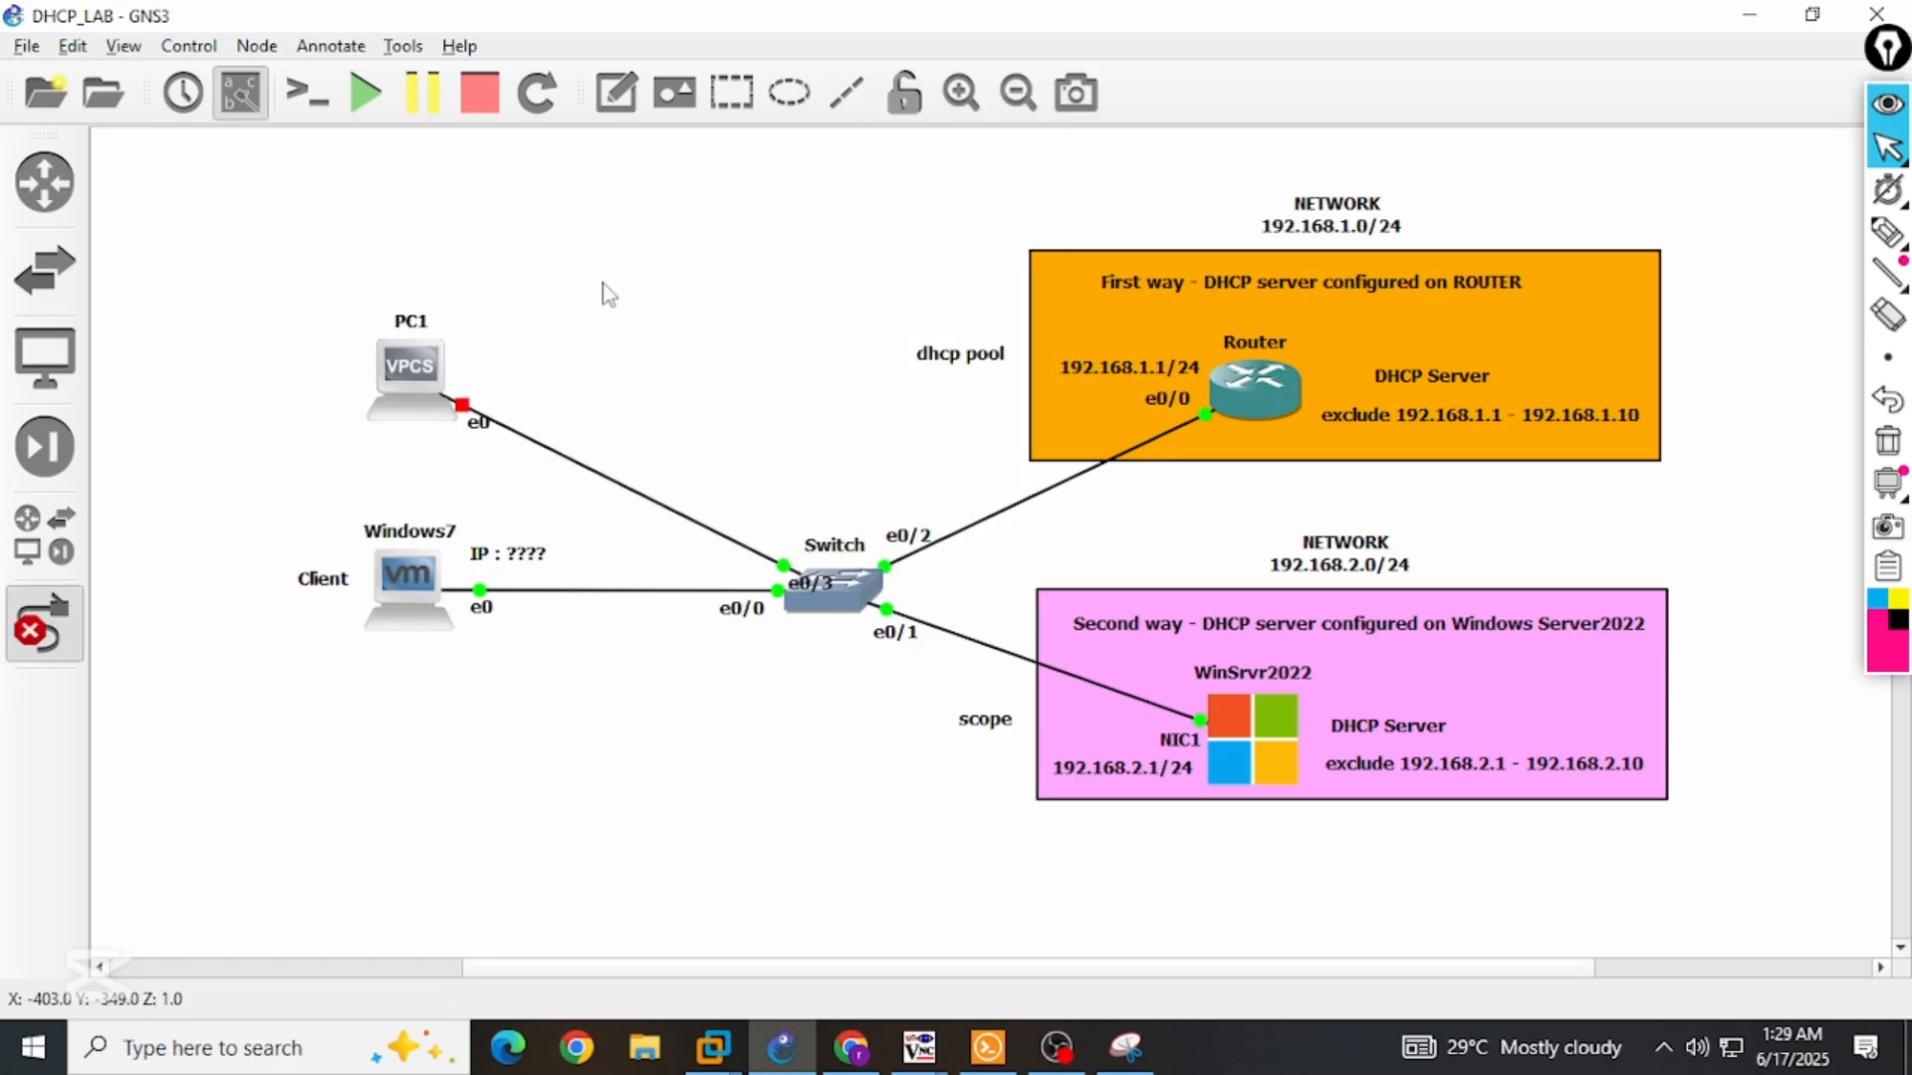
{"action": "key", "text": "Escape"}
Start the PC1 node and open its console.
{"action": "right_click", "coordinate": [403, 368]}
{"action": "left_click", "coordinate": [448, 436]}
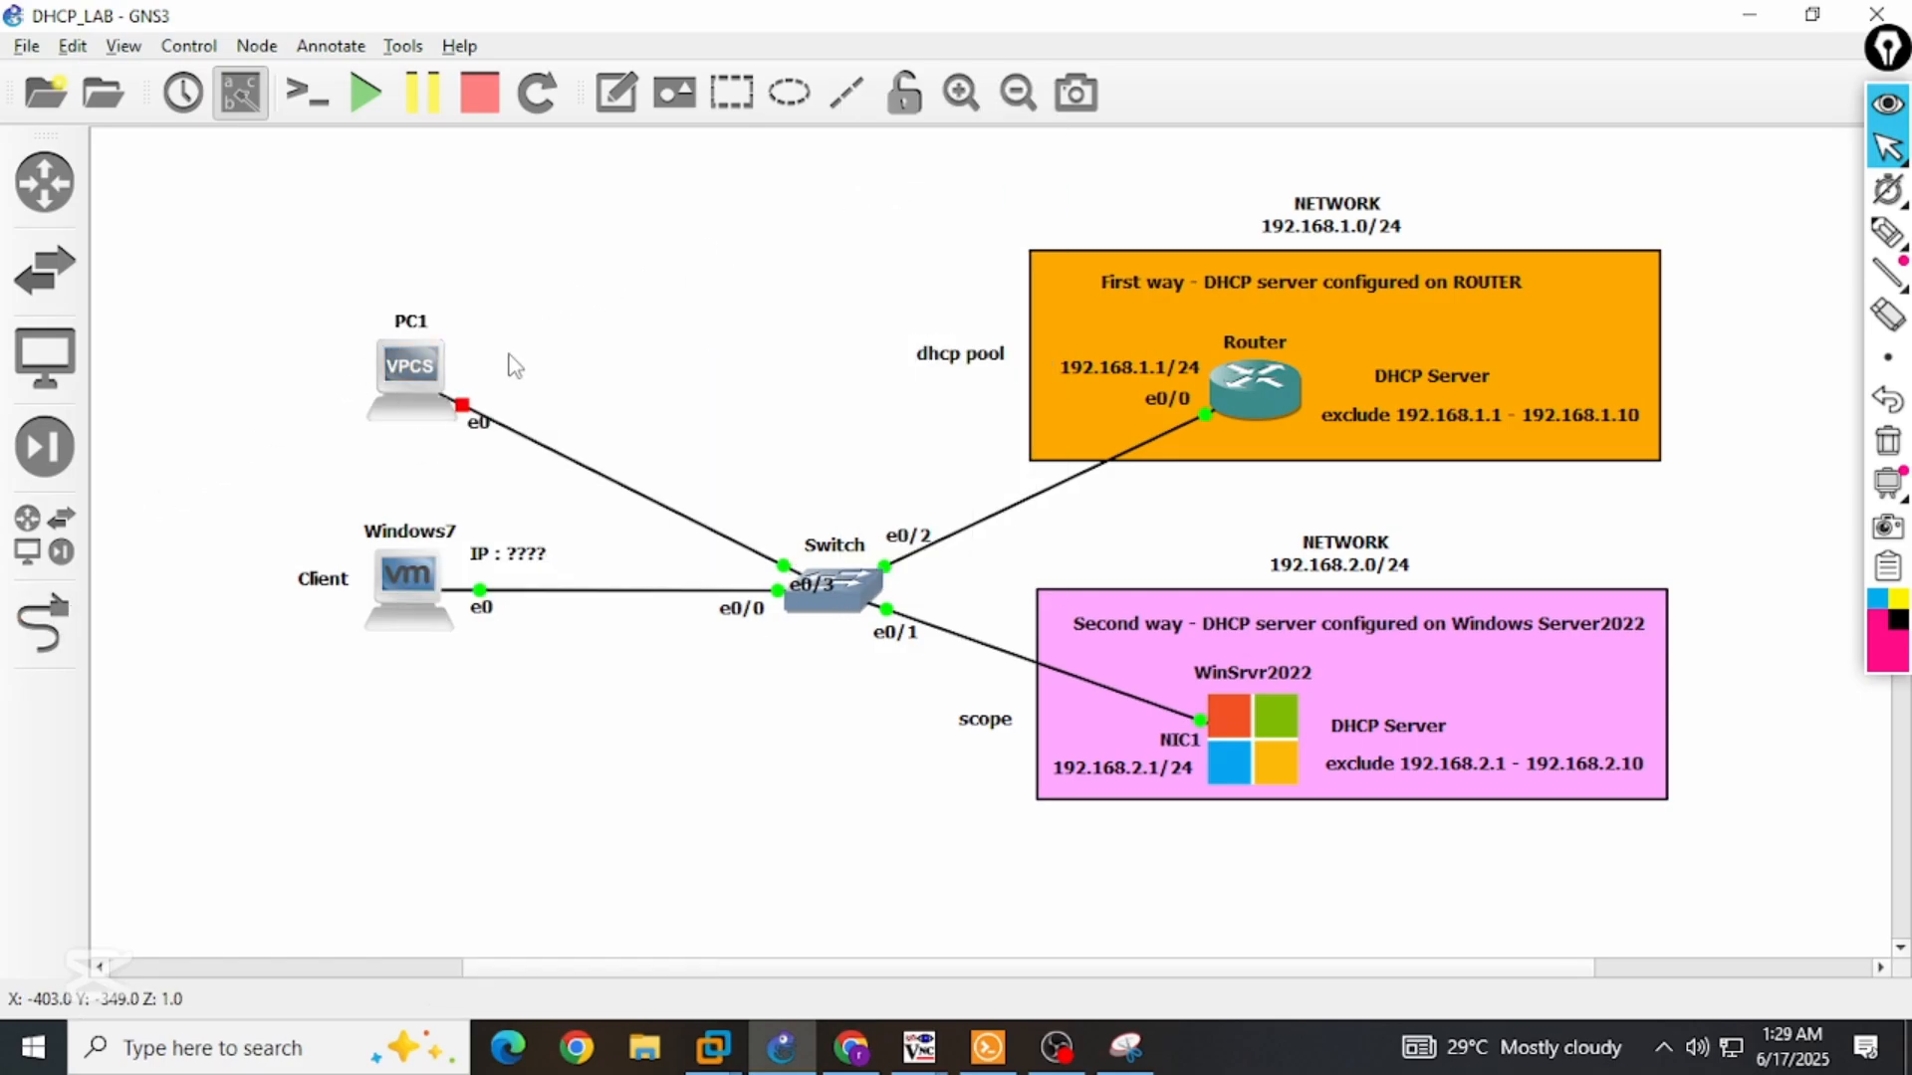
{"action": "right_click", "coordinate": [396, 367]}
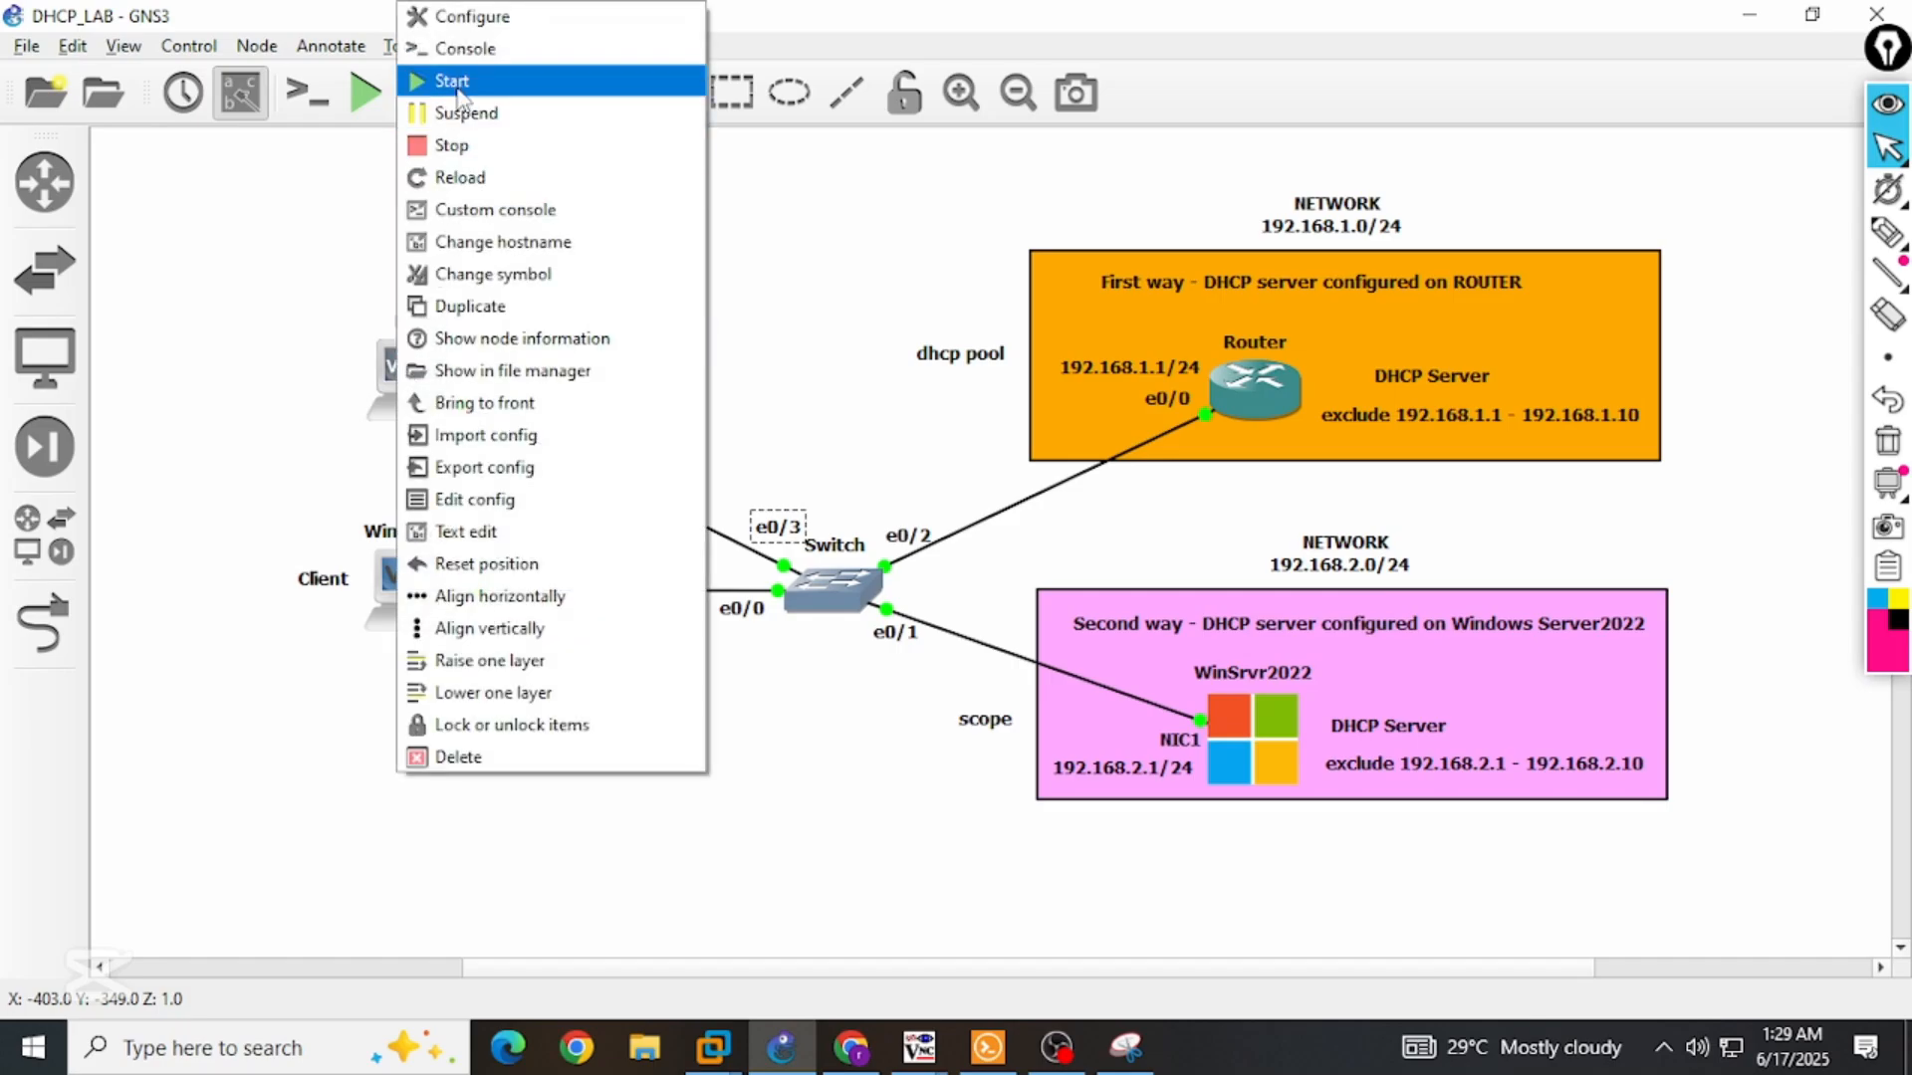
{"action": "left_click", "coordinate": [468, 48]}
Refresh the address leases list in WinSrvr2022's DHCP console to check the current leases.
{"action": "mouse_move", "coordinate": [918, 1047]}
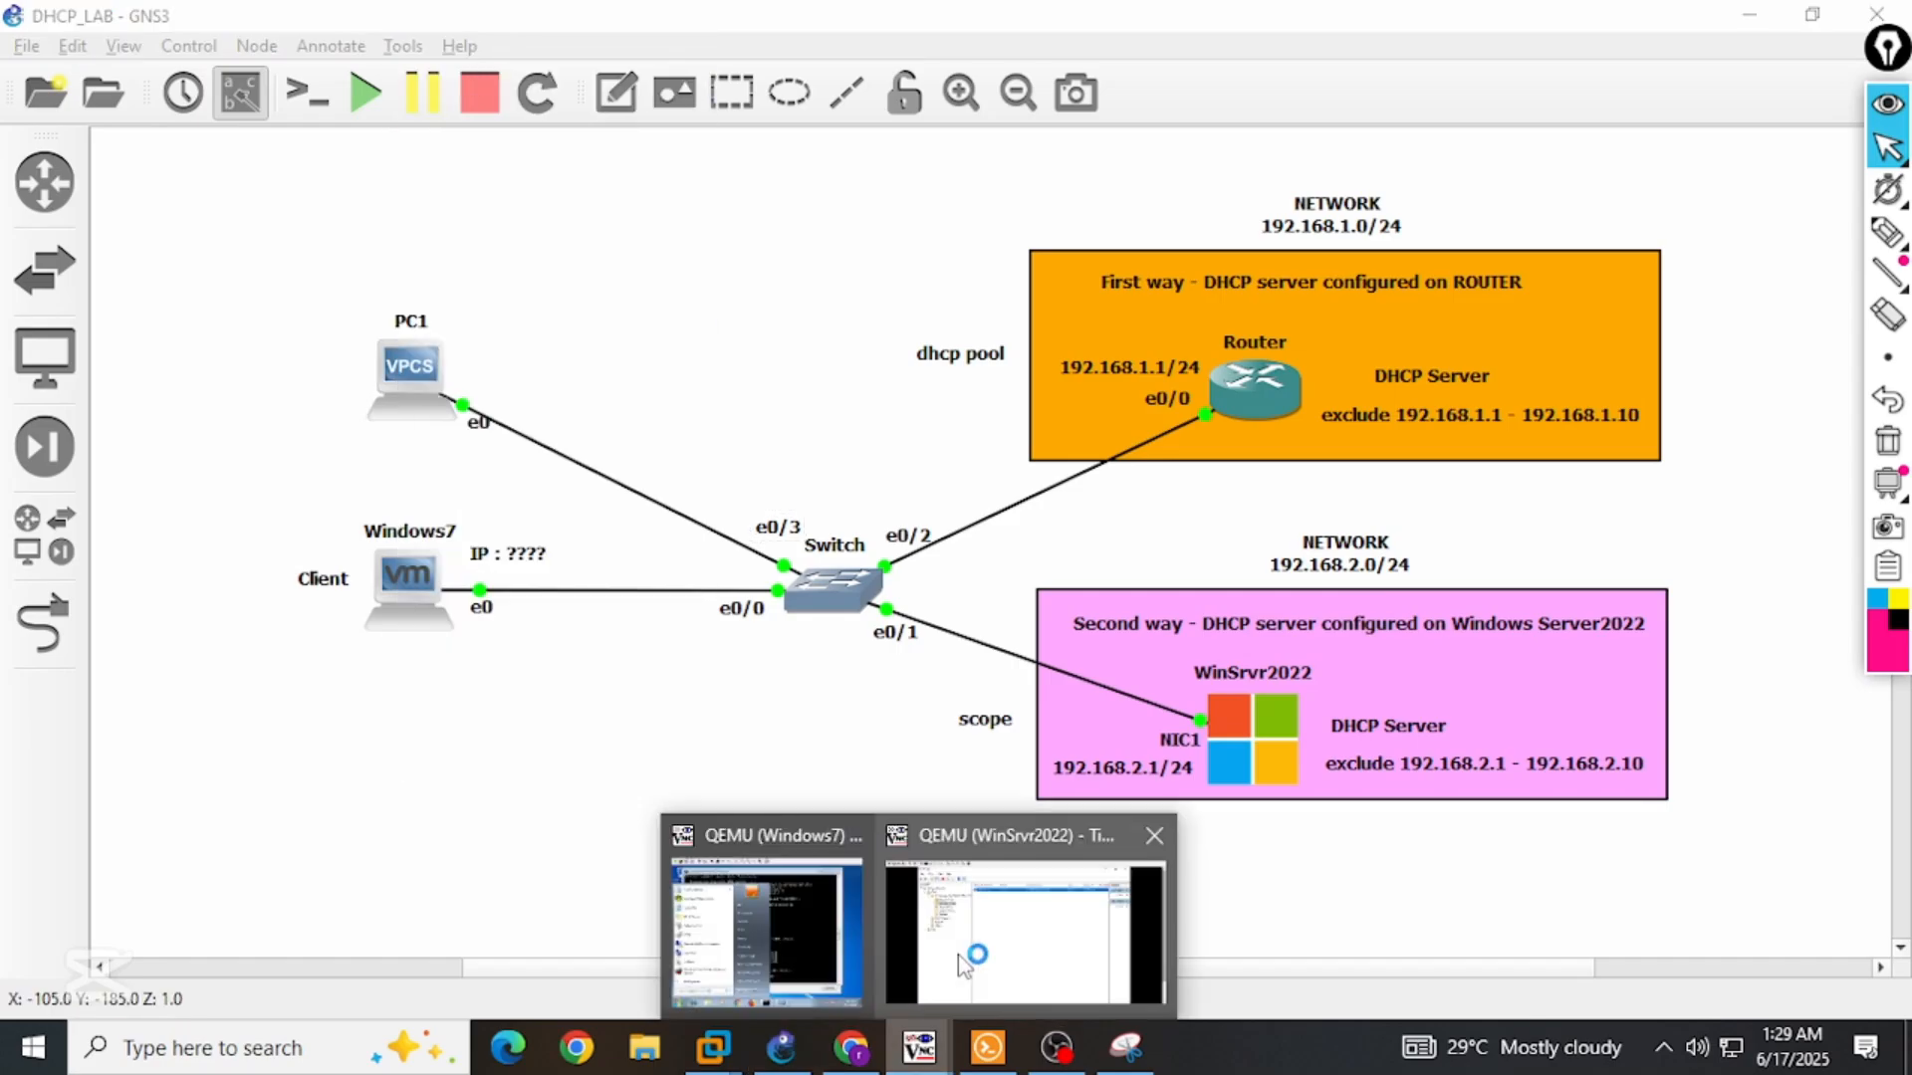
{"action": "left_click", "coordinate": [1016, 913]}
{"action": "right_click", "coordinate": [920, 470]}
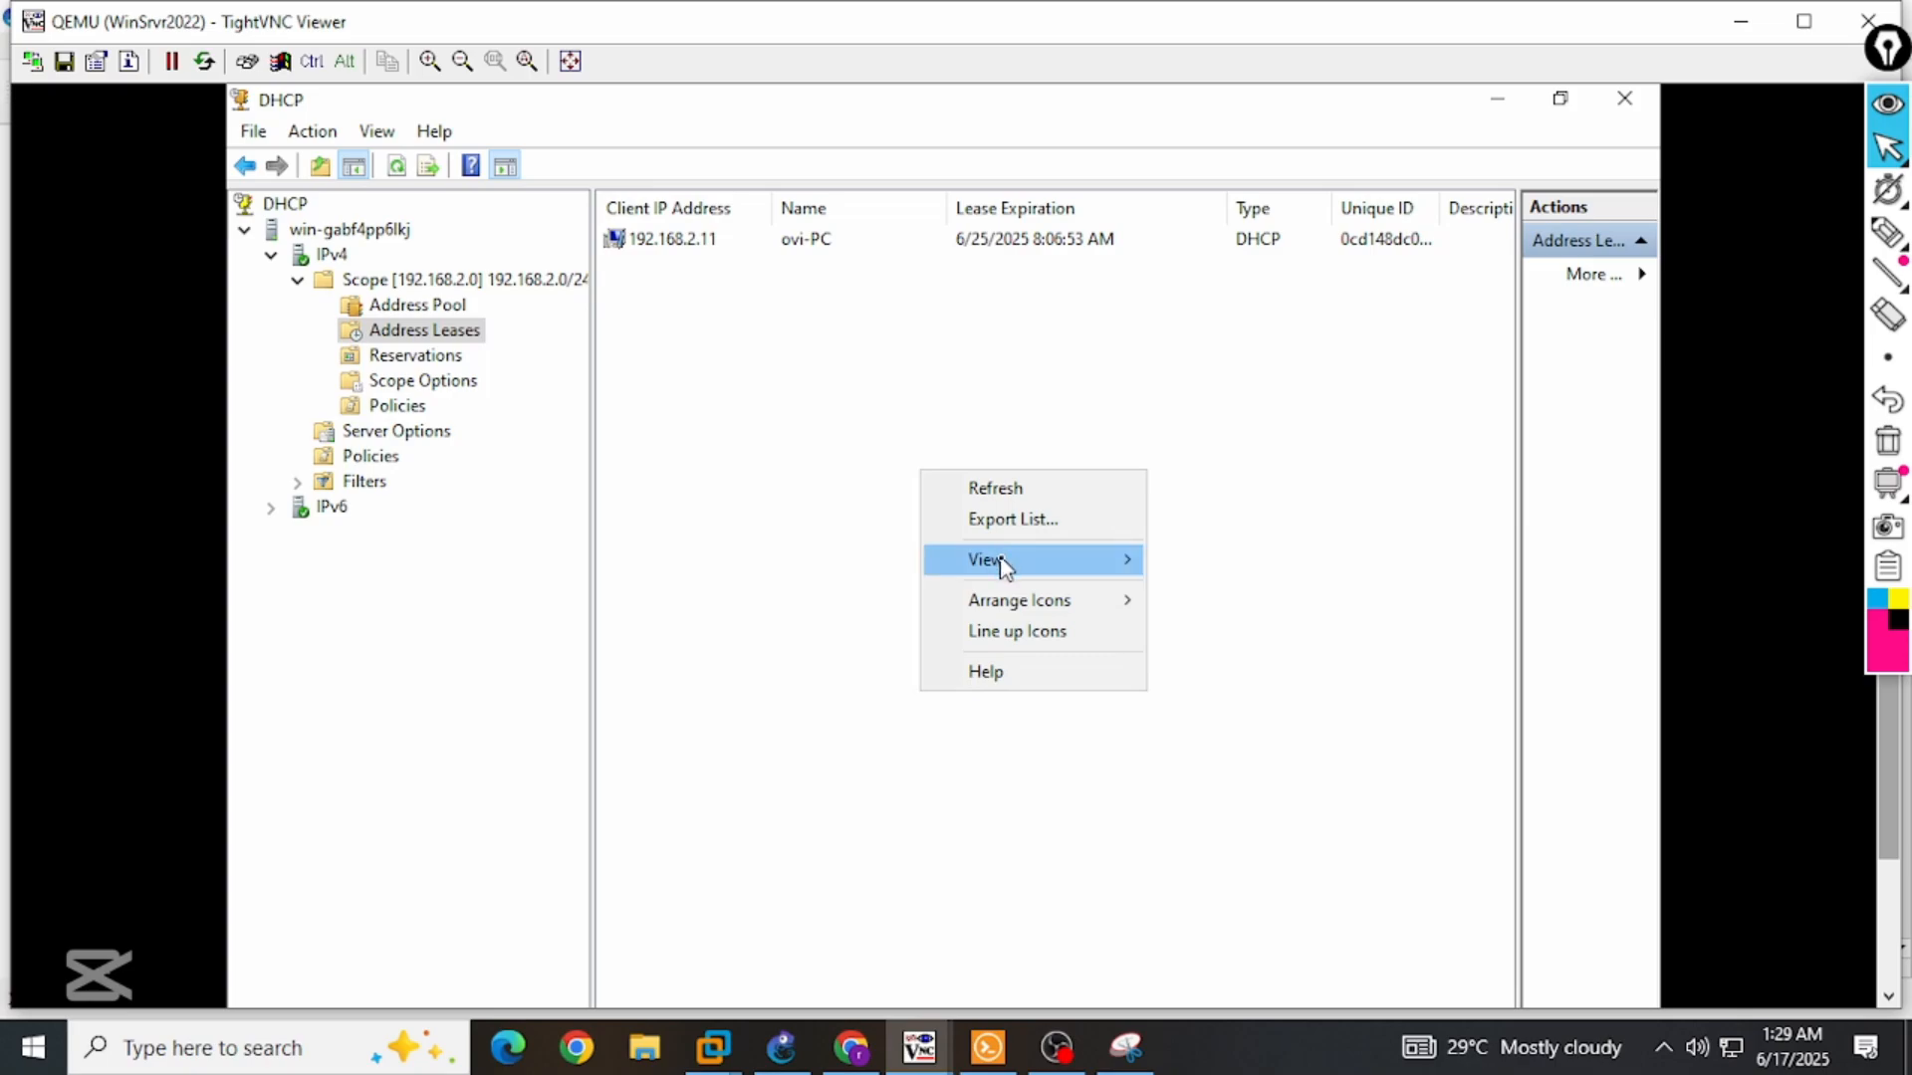
{"action": "left_click", "coordinate": [990, 492]}
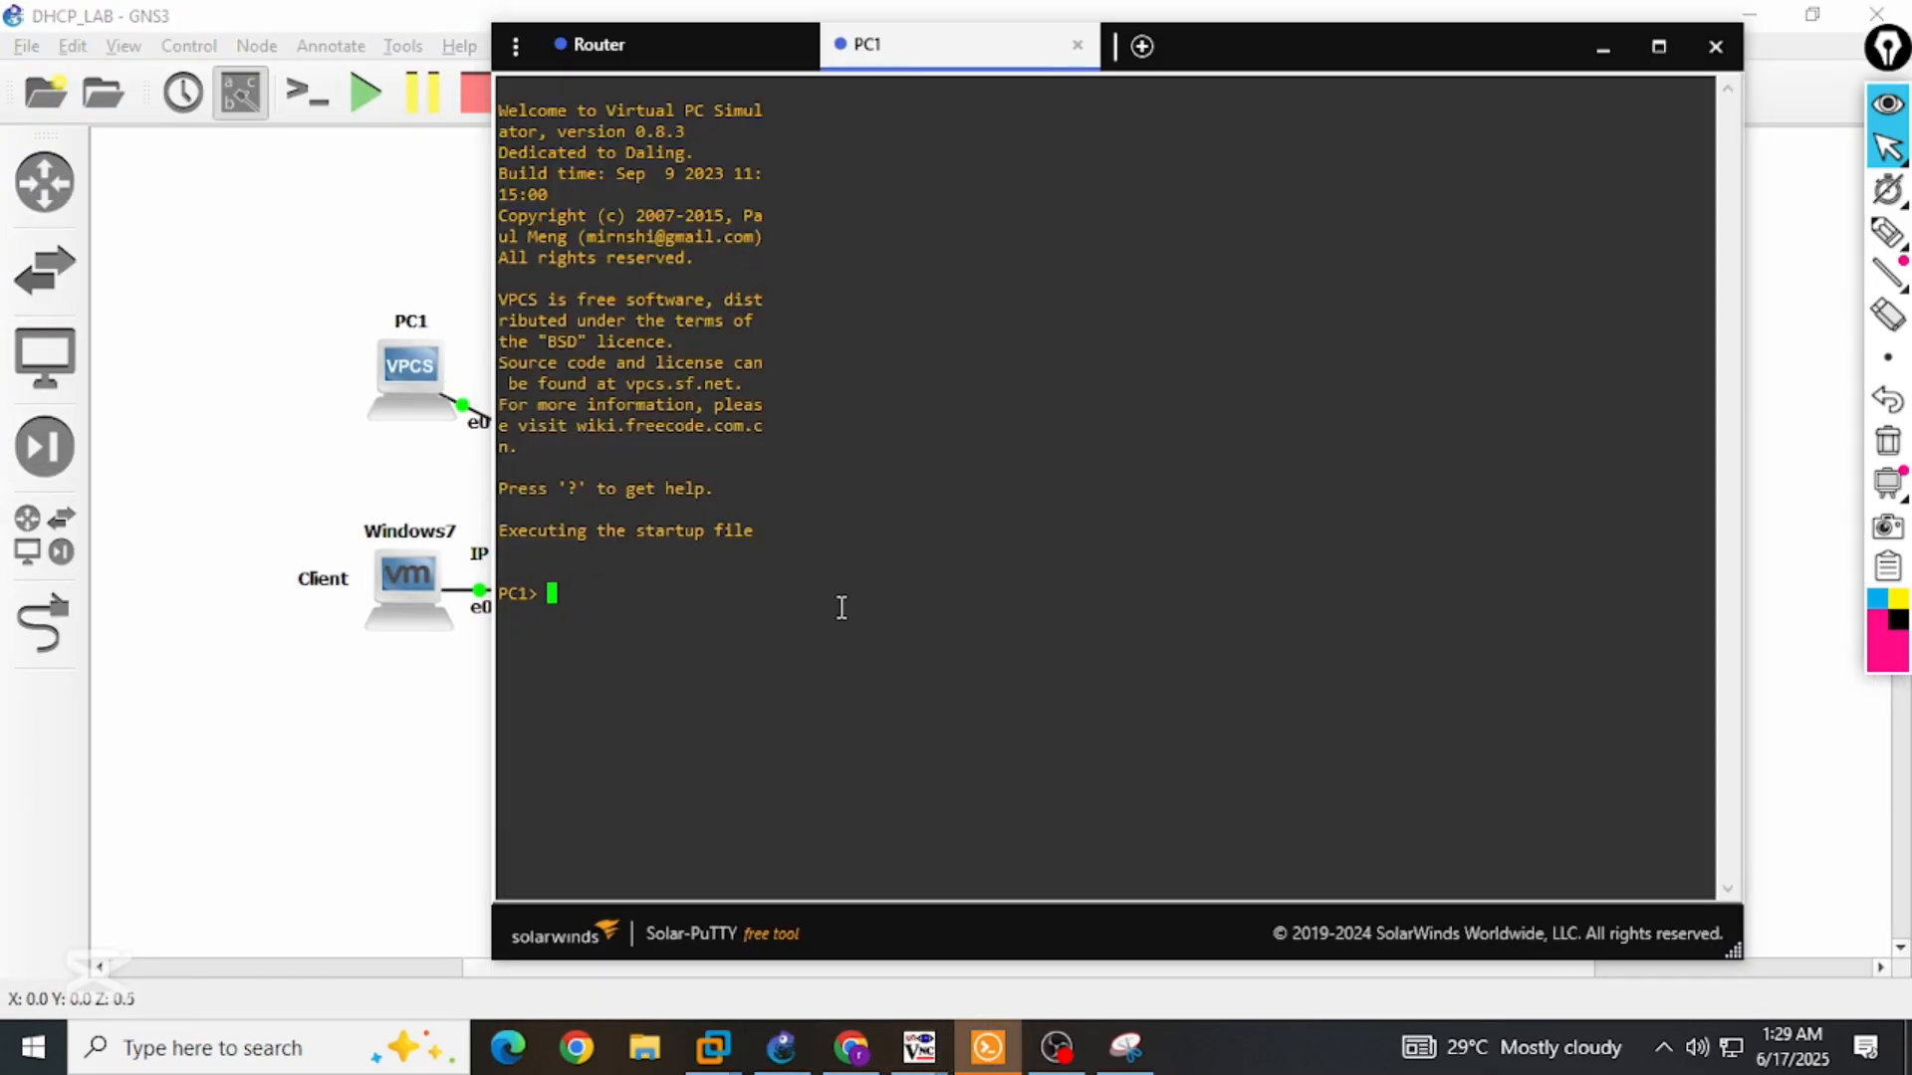
Request an address for PC1 from the DHCP server with the command "ip dhcp -r".
{"action": "type", "text": "dhcp -r"}
{"action": "key", "text": "Return"}
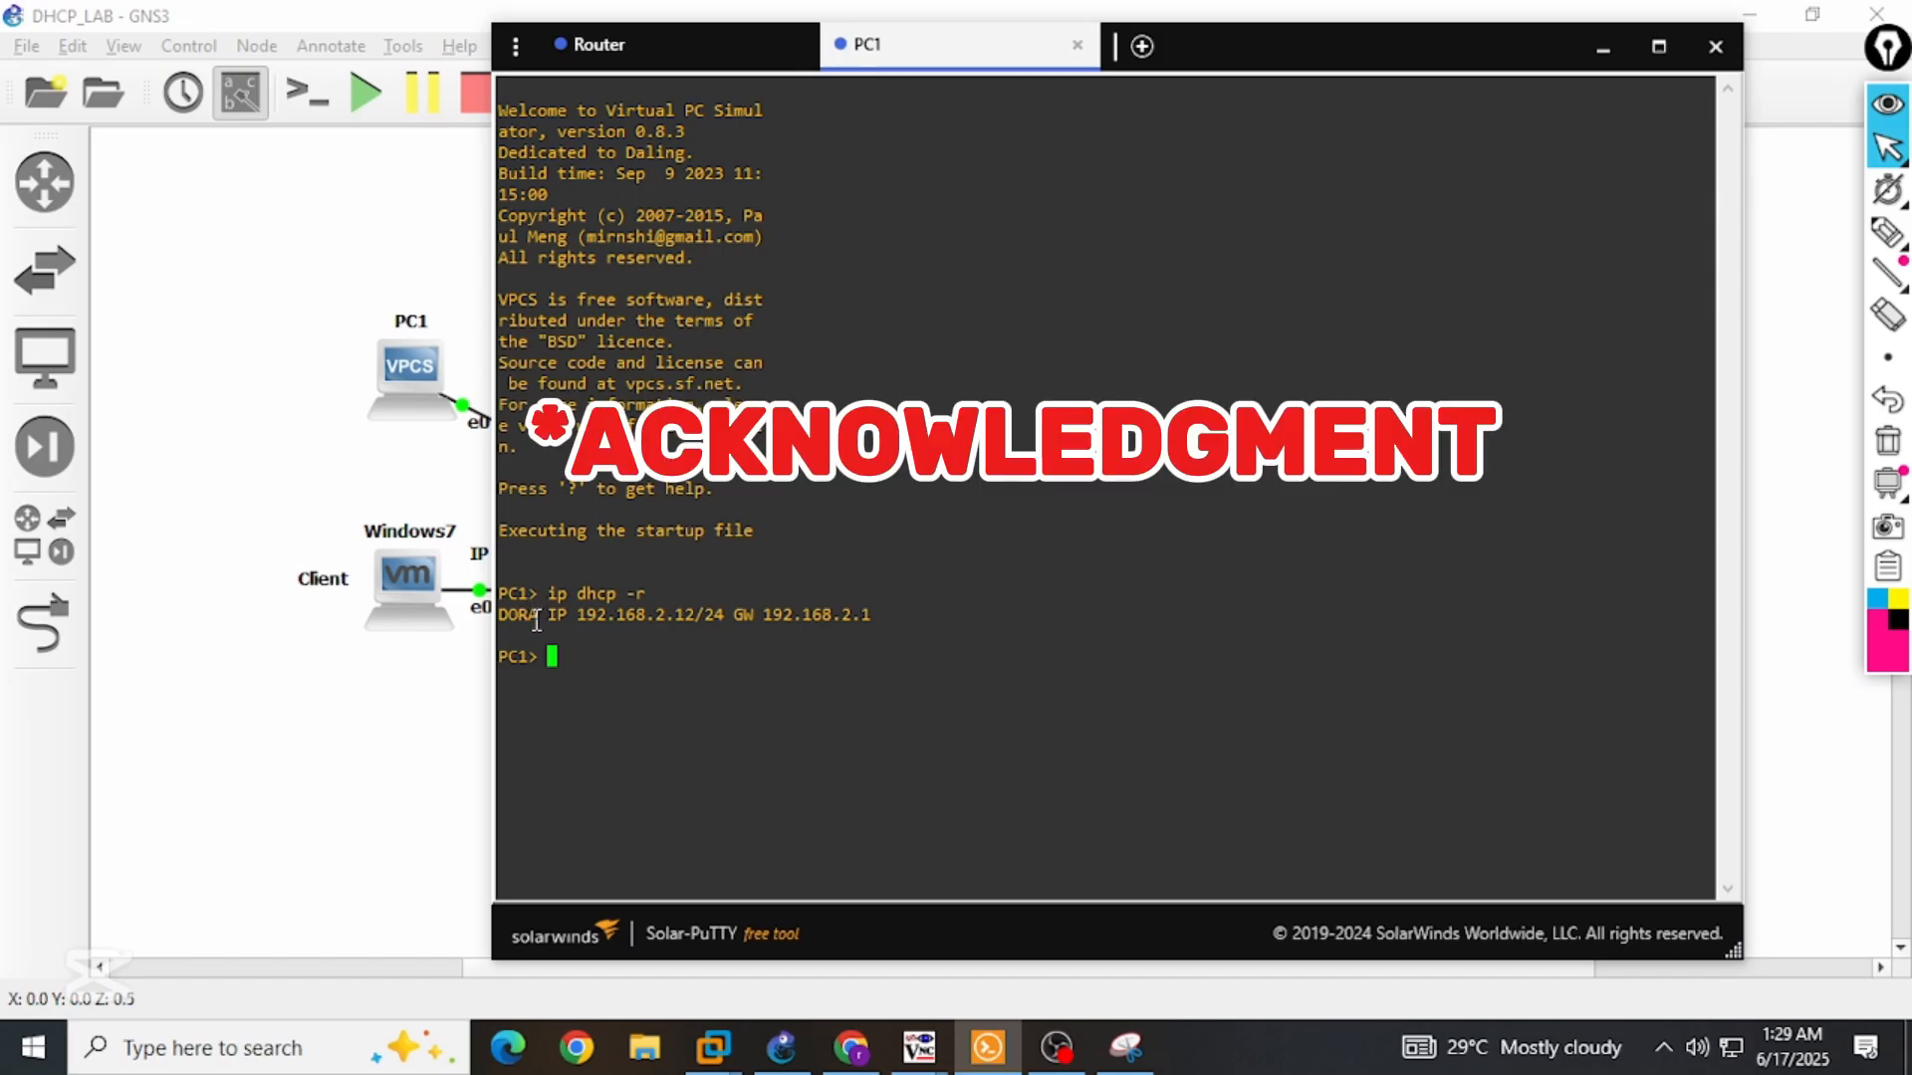
{"action": "left_click_drag", "start_coordinate": [580, 615], "coordinate": [690, 620]}
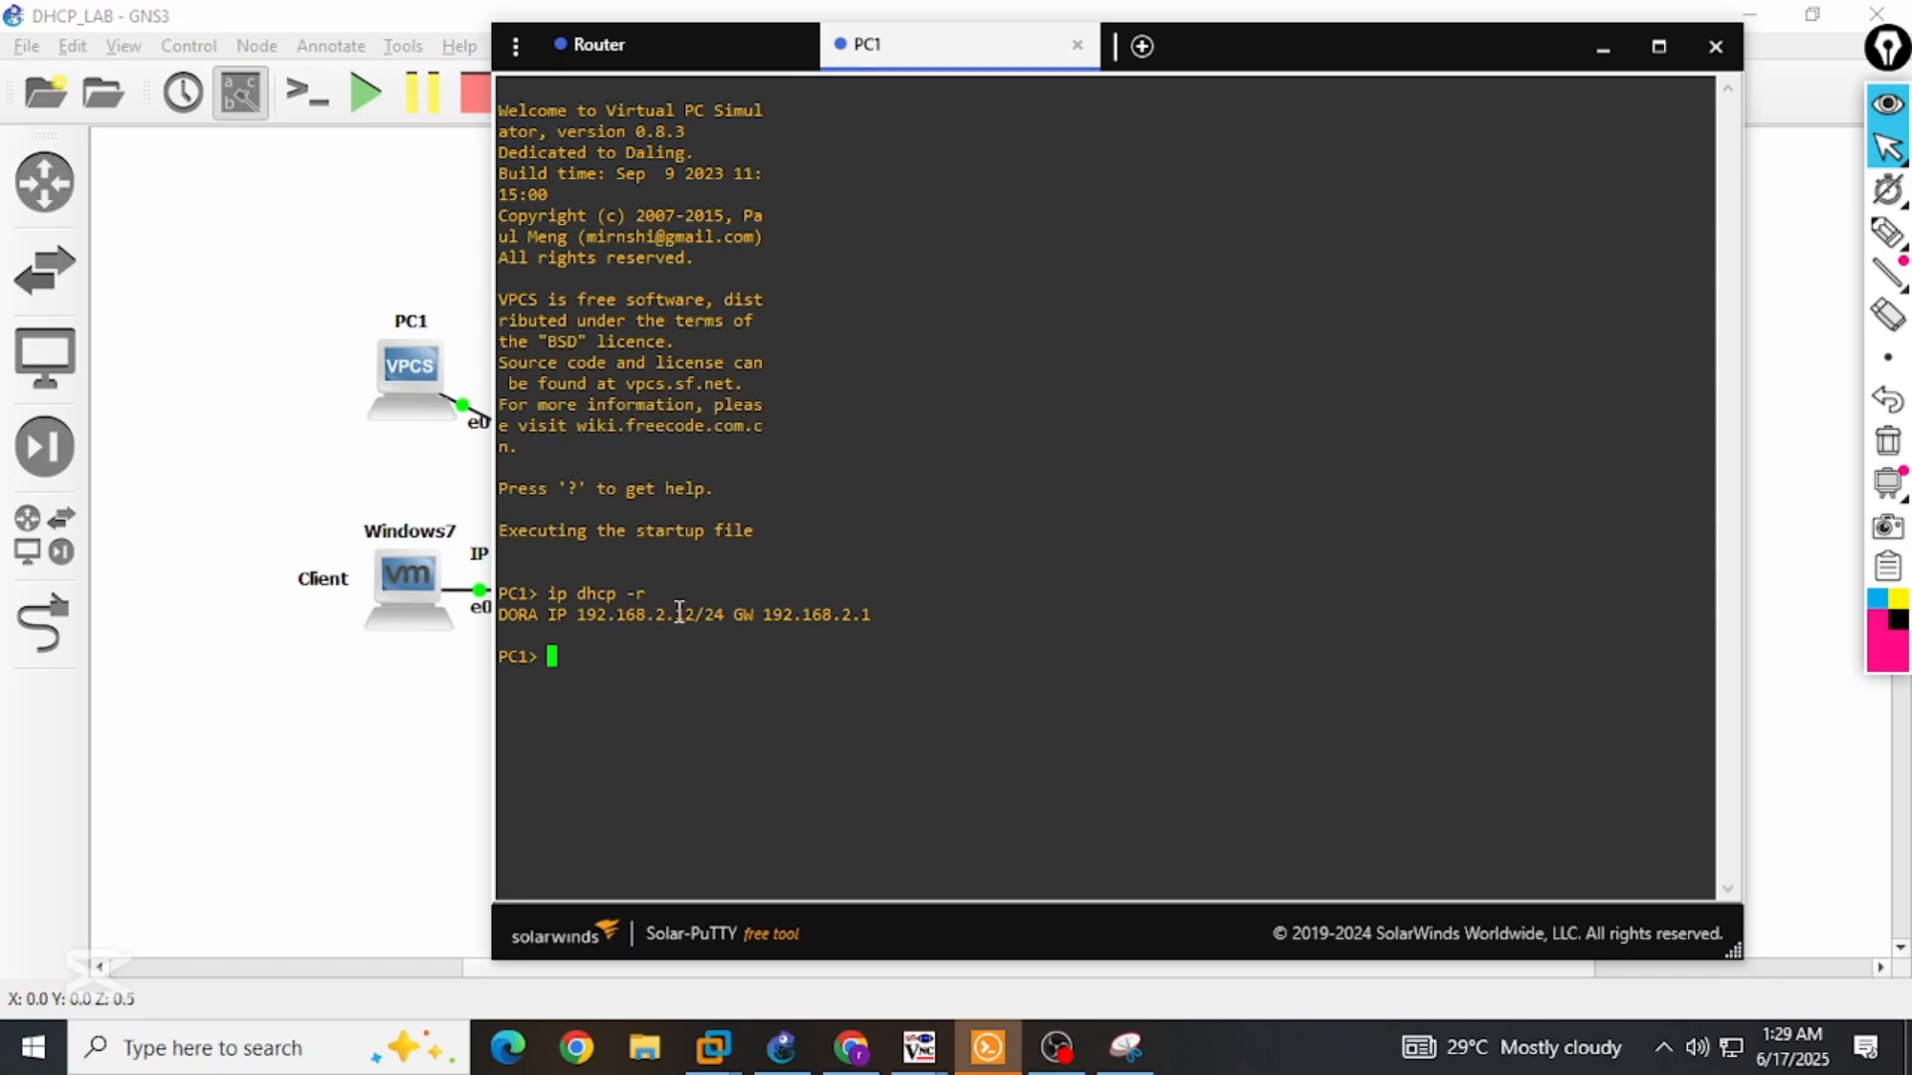
Compare the IPv4 address in the Windows7 client's command prompt with the address leased to PC1 in its console.
{"action": "left_click", "coordinate": [919, 1045]}
{"action": "left_click", "coordinate": [790, 946]}
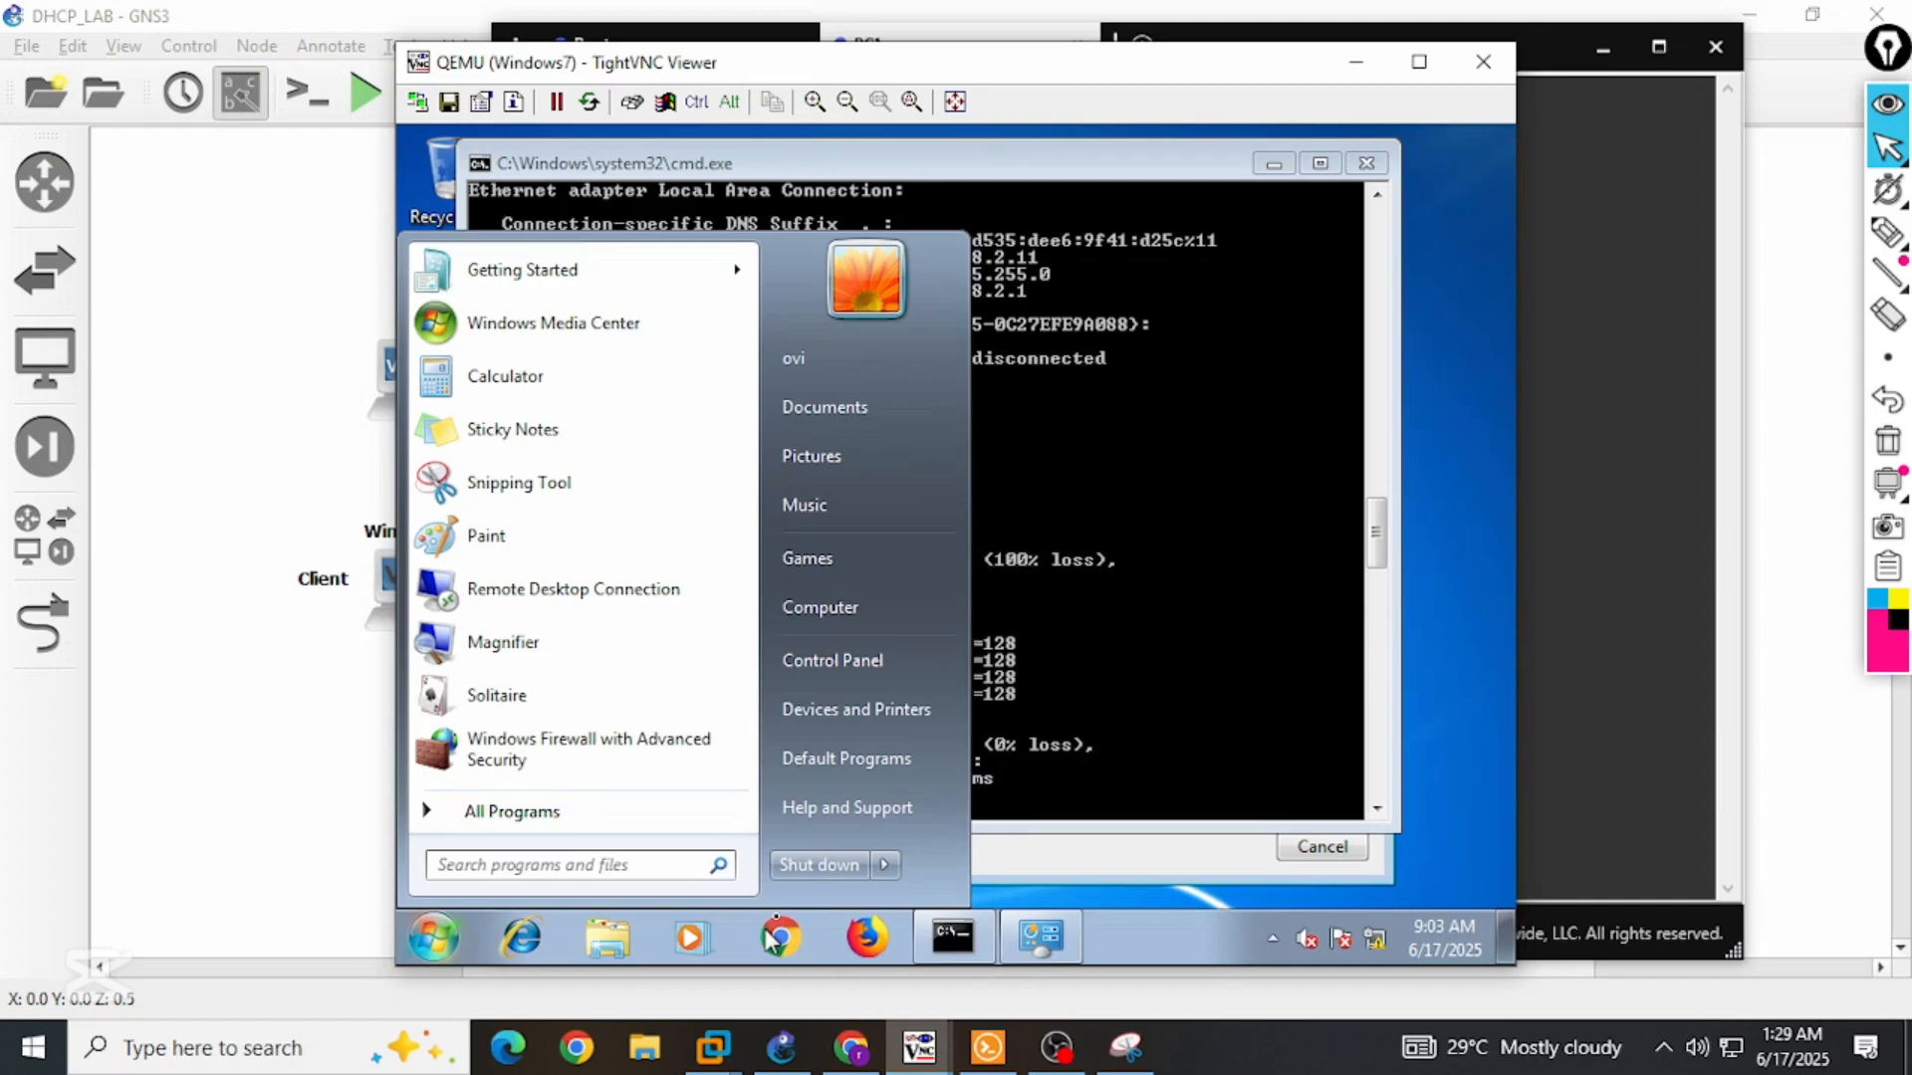
{"action": "left_click", "coordinate": [1119, 711]}
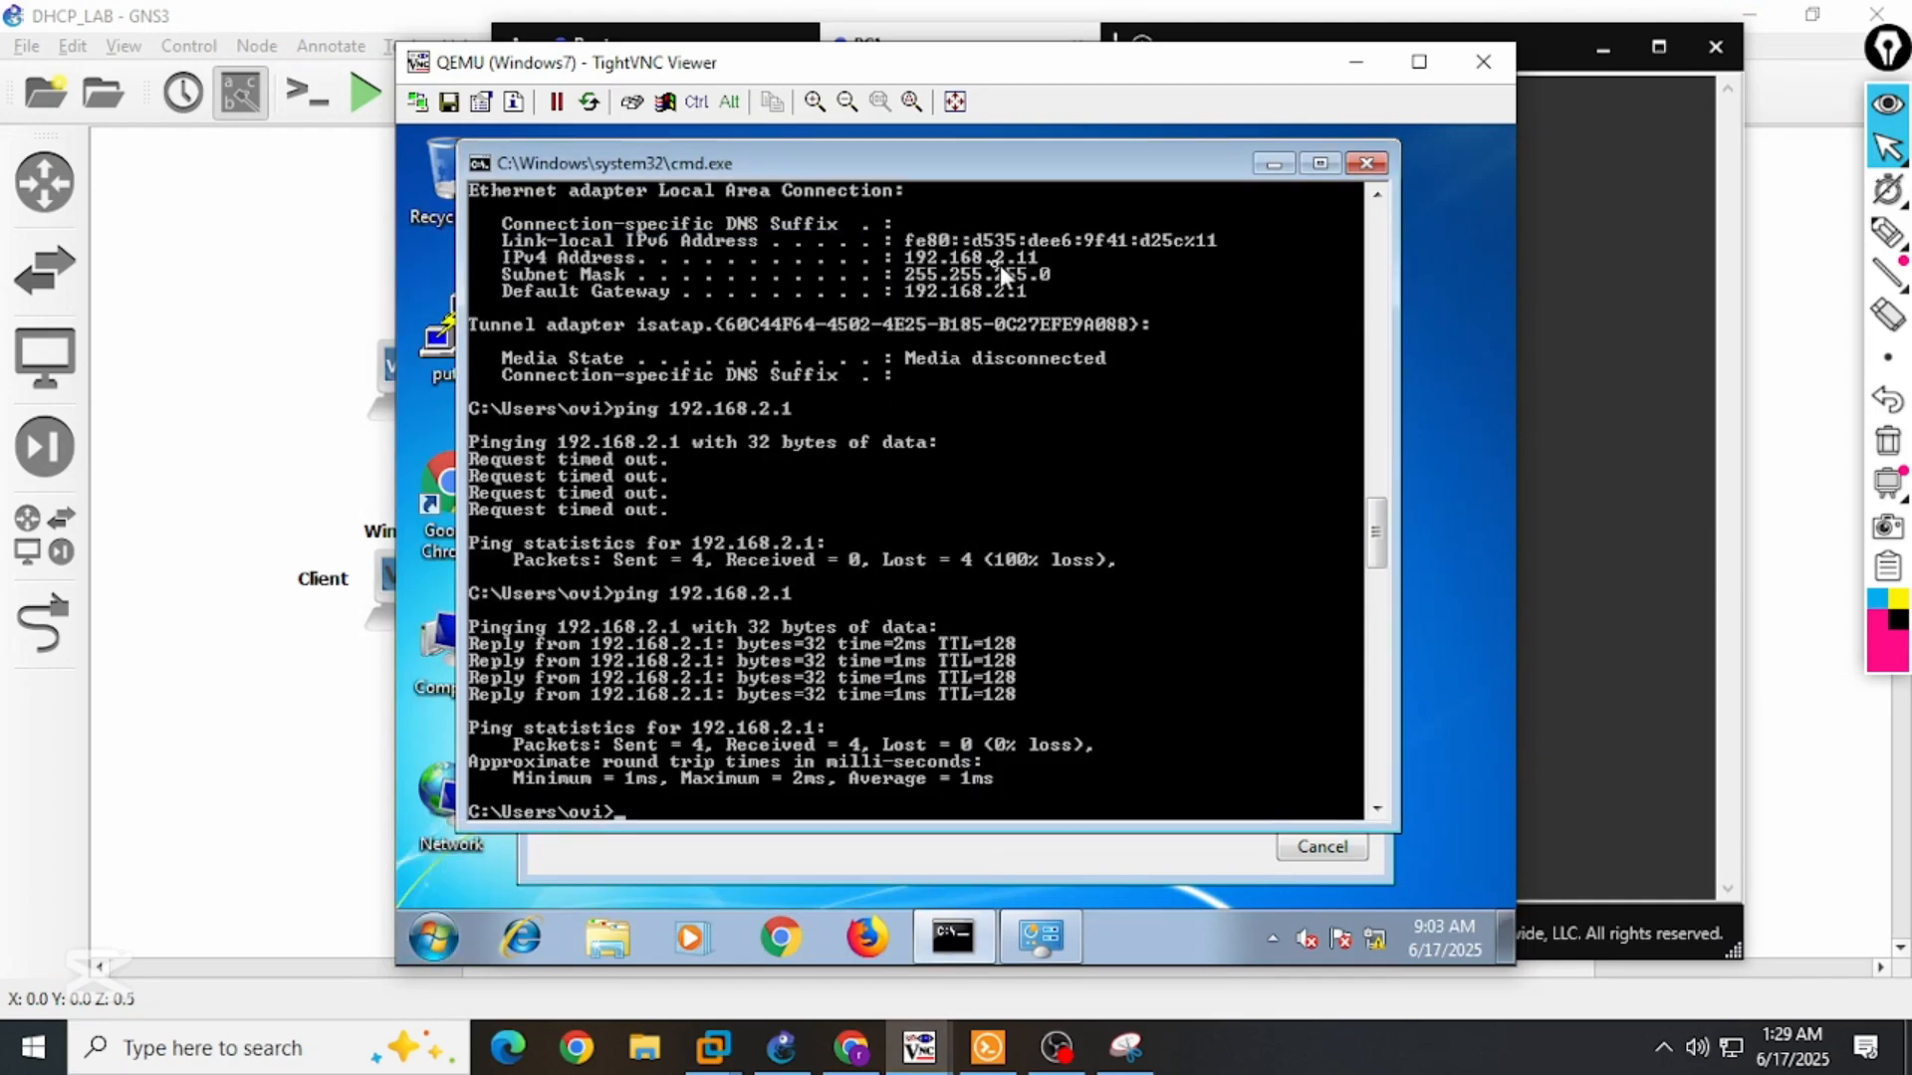
{"action": "left_click", "coordinate": [1645, 600]}
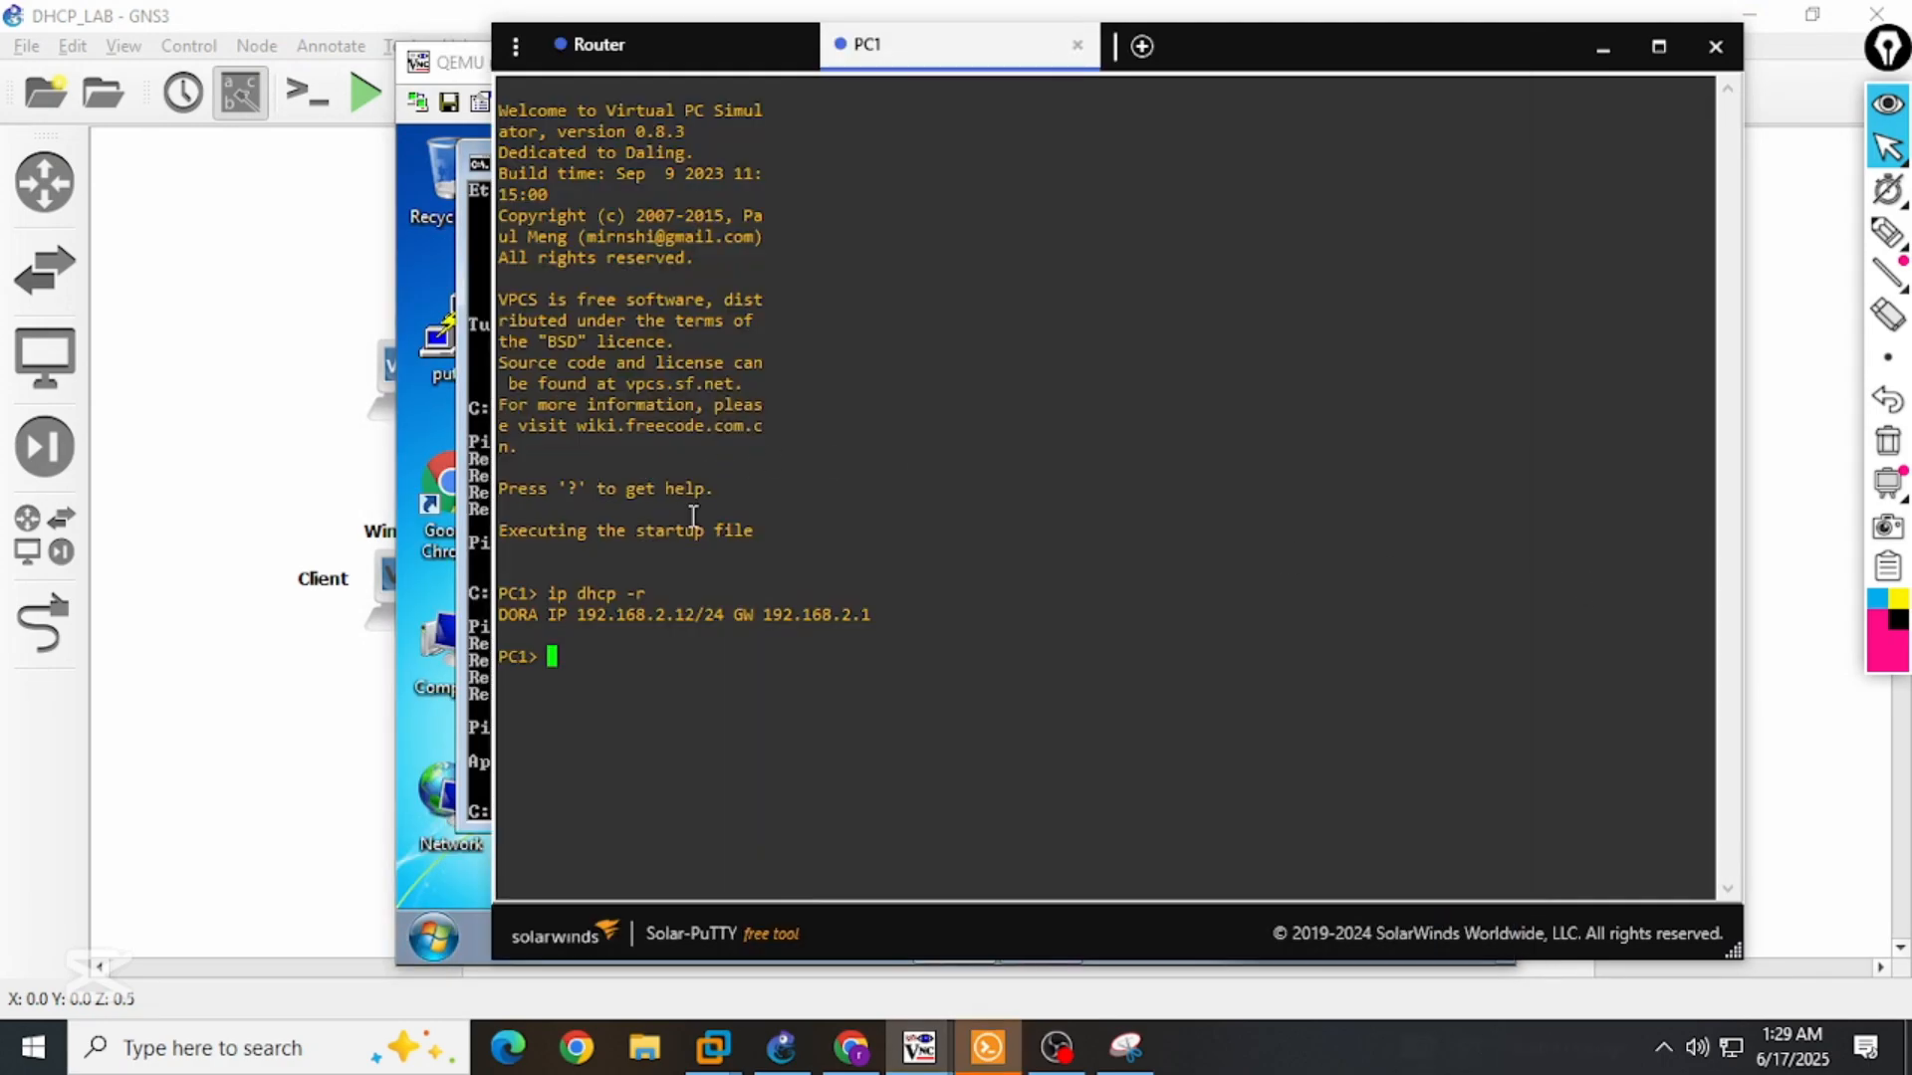
{"action": "left_click", "coordinate": [295, 465]}
{"action": "left_click", "coordinate": [988, 1048]}
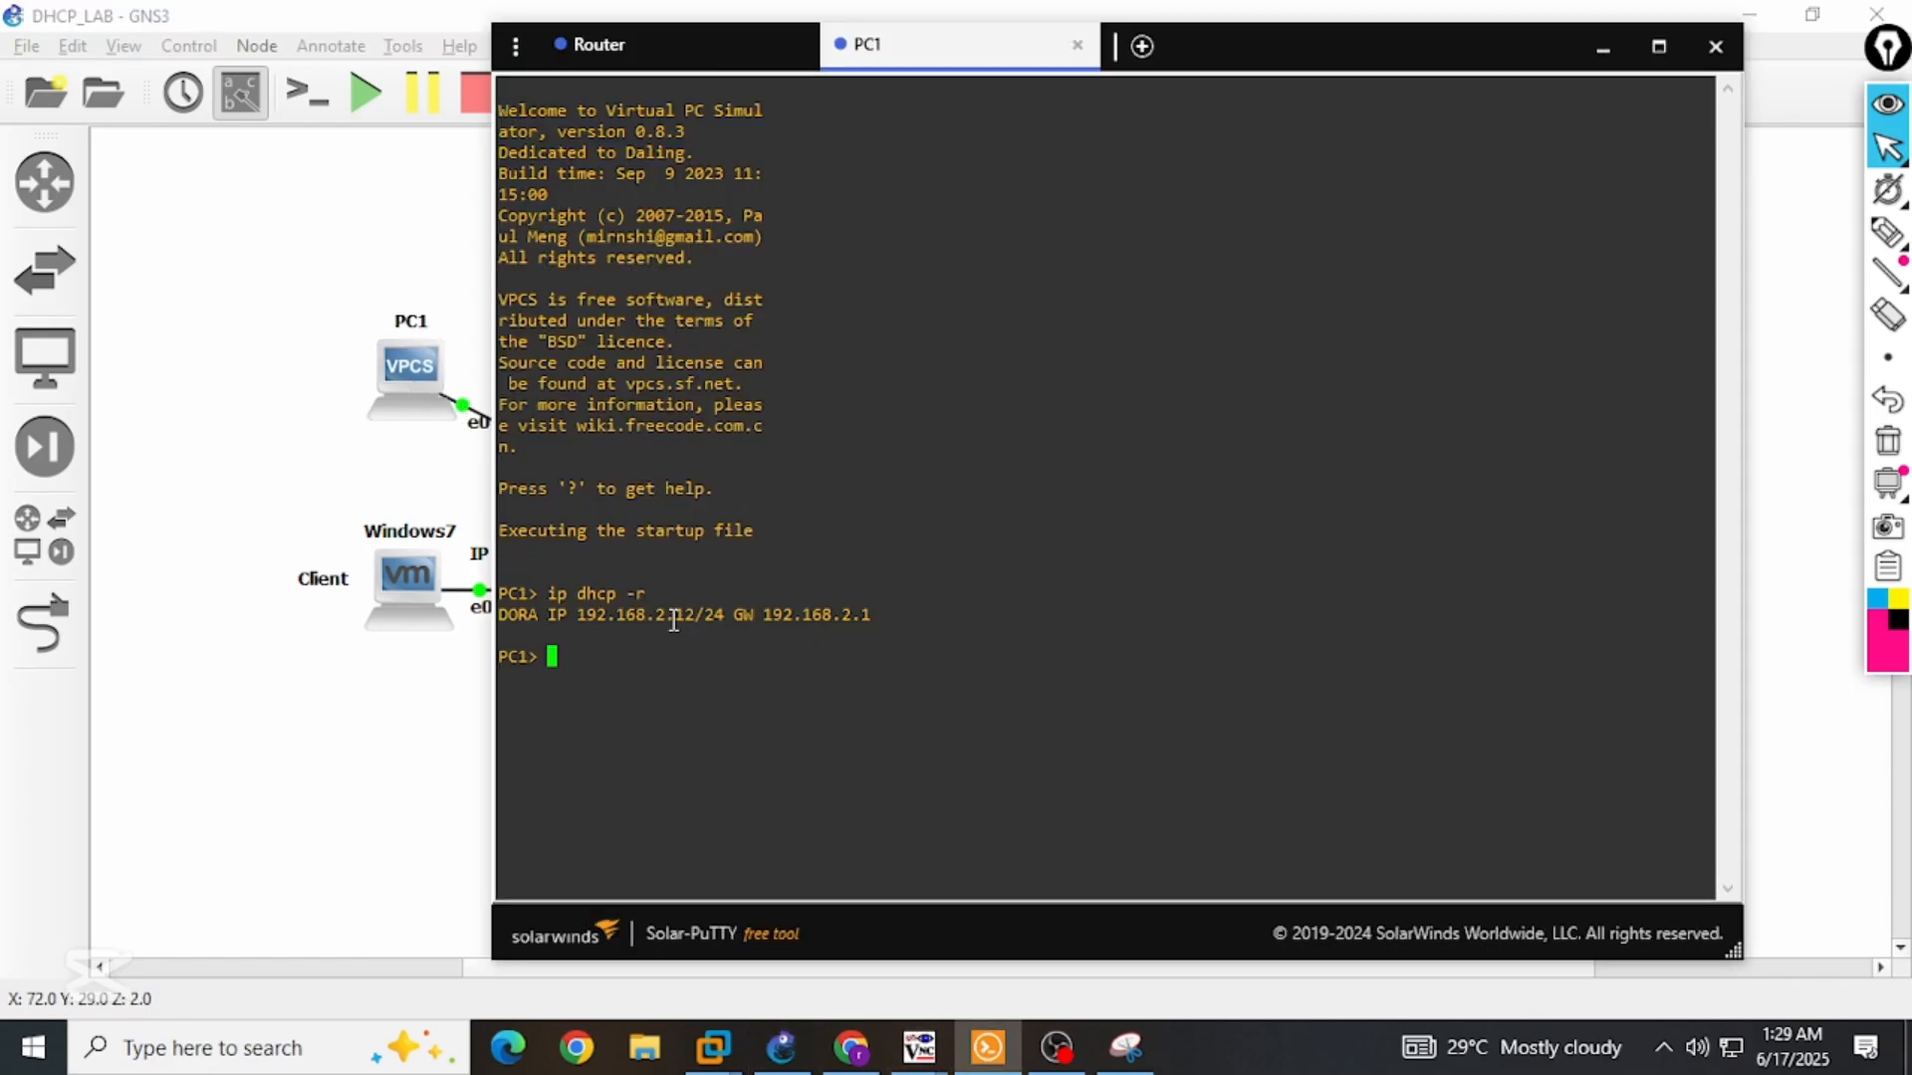